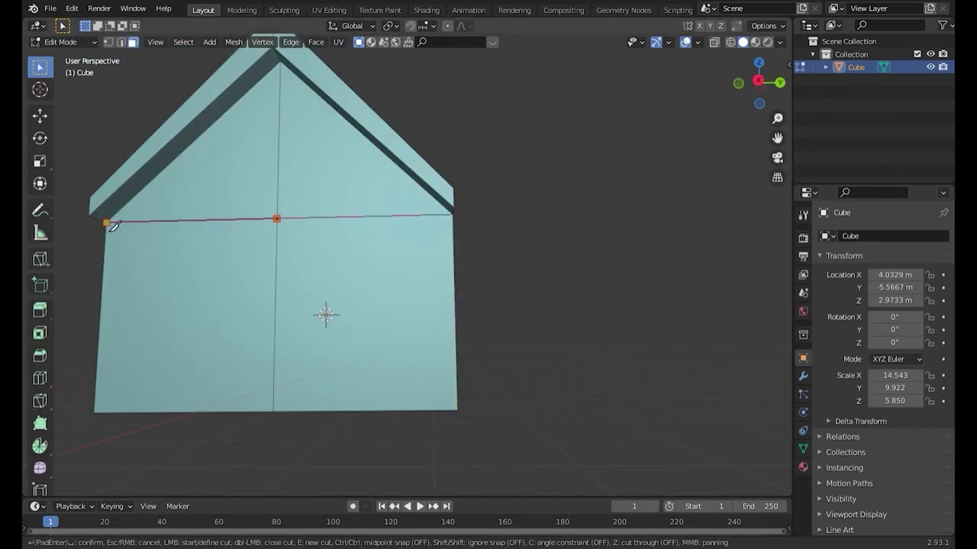
- Confirm the front-wall knife cut and duplicate the wall band down to the wall bottom
key(Return)
mouse_move(424, 249)
middle_down()
mouse_move(450, 270)
mouse_move(351, 288)
middle_up()
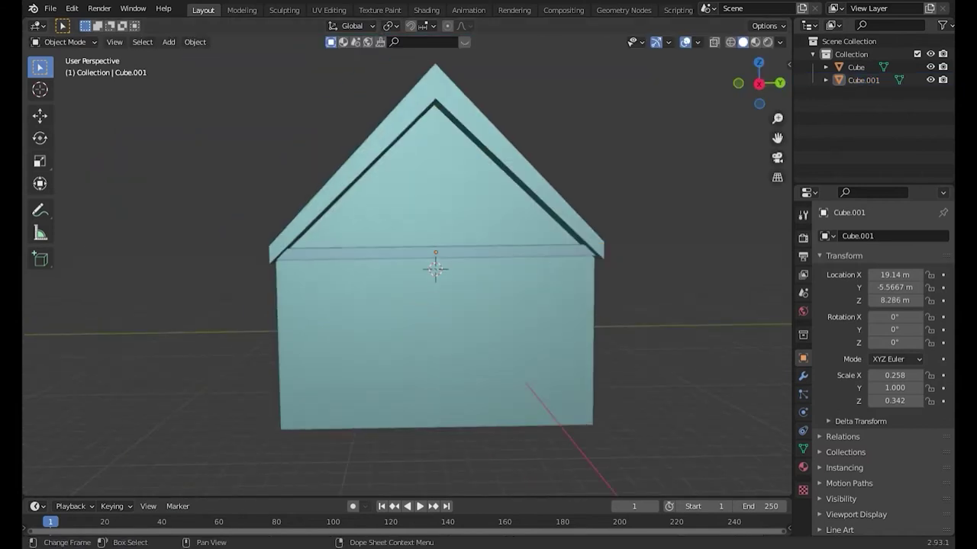
key(shift+d)
key(z)
click(446, 440)
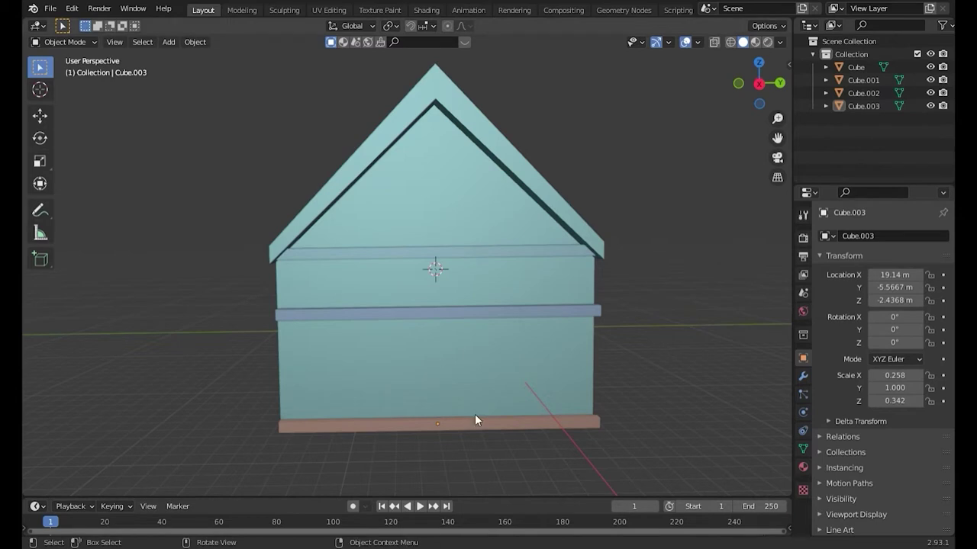
- Duplicate the bottom band and rotate it 90° on X into a central vertical post
key(shift+d)
key(r)
key(x)
key(9)
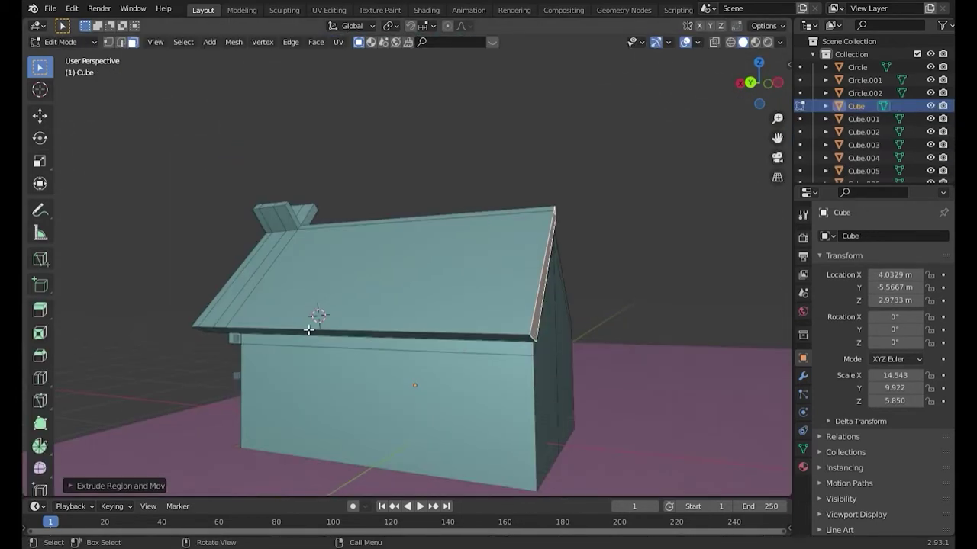
- Extrude the roof's end face outward
scroll(560, 333, down, 5)
mouse_move(559, 333)
middle_down()
mouse_move(454, 334)
mouse_move(671, 374)
middle_up()
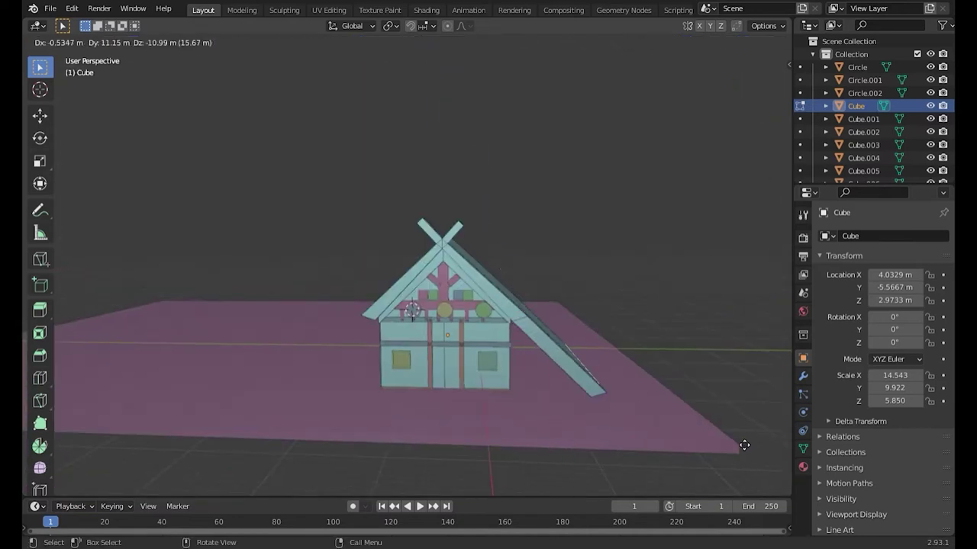
middle_drag(745, 387, 681, 386)
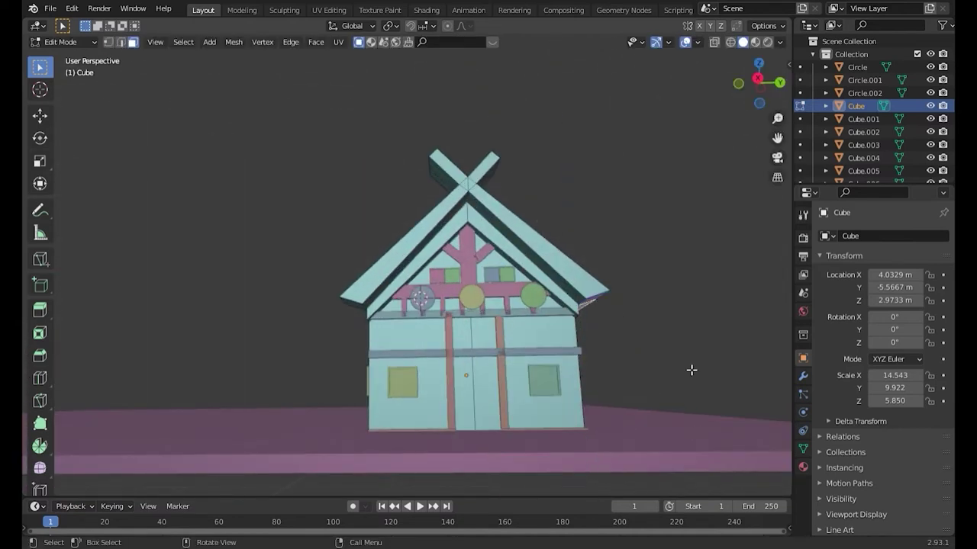
key(e)
click(785, 399)
middle_drag(785, 399, 527, 251)
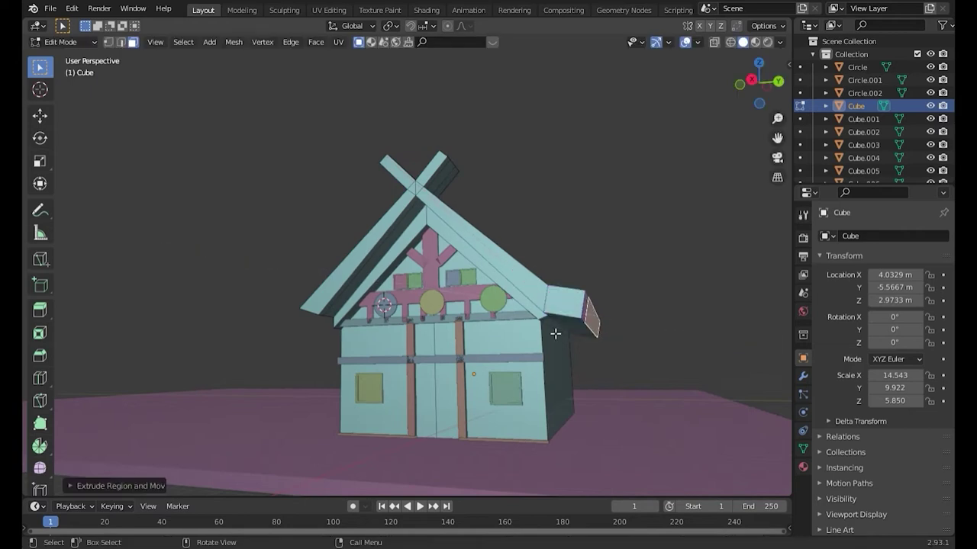
- Tilt the extruded roof face about X into a long downward slope
key(r)
key(x)
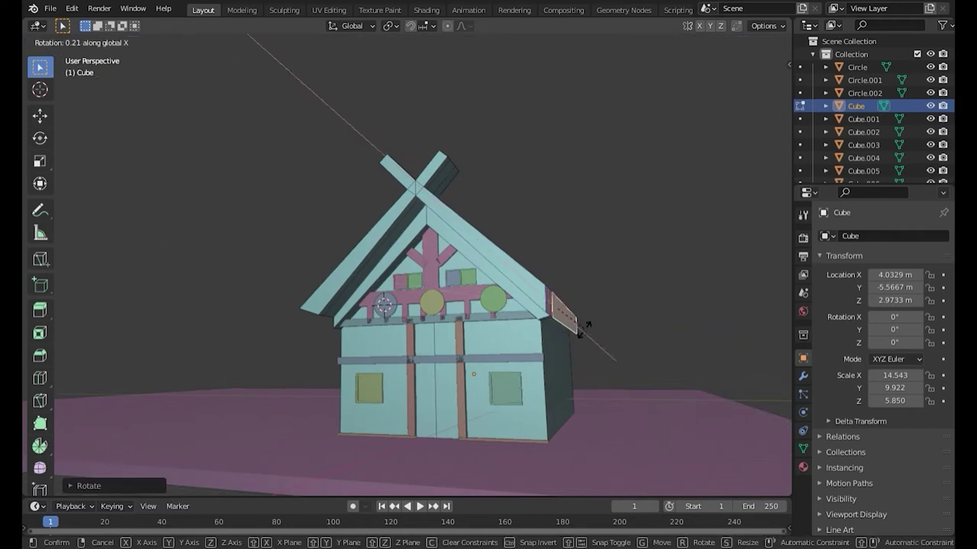
click(632, 420)
middle_drag(632, 421, 537, 230)
scroll(538, 231, up, 4)
scroll(504, 240, up, 2)
scroll(470, 250, up, 3)
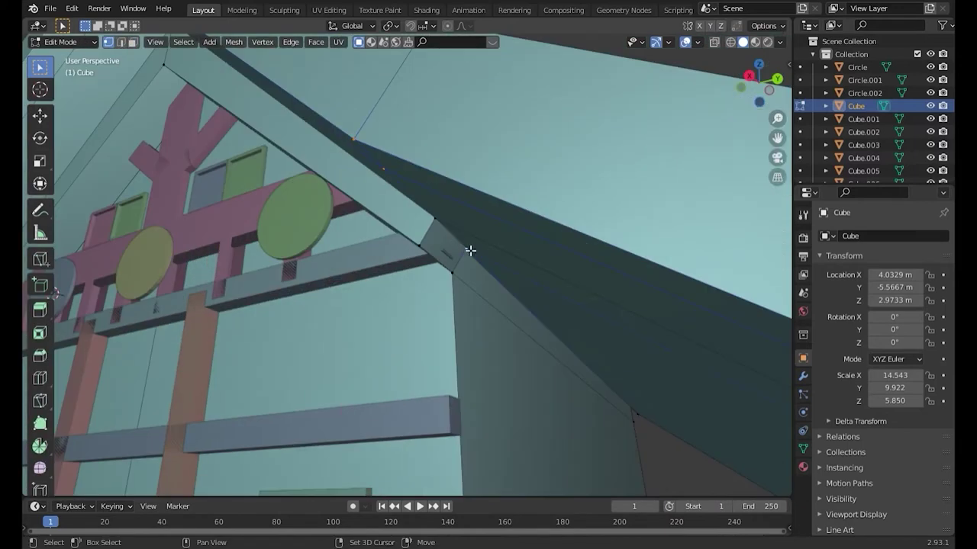
- Check the roof in local view, leave Edit Mode, and select the house body
key(KP_Divide)
middle_drag(285, 164, 663, 400)
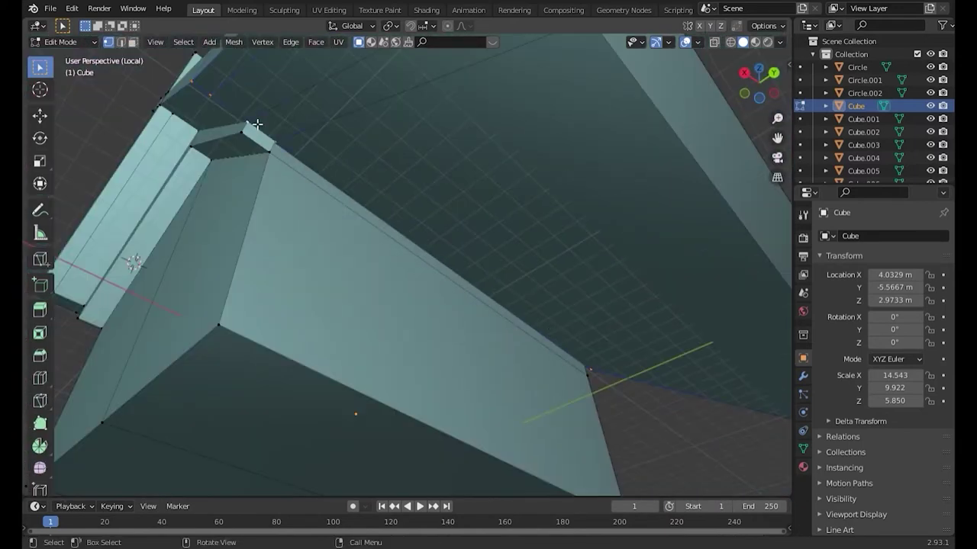
key(Tab)
key(KP_Divide)
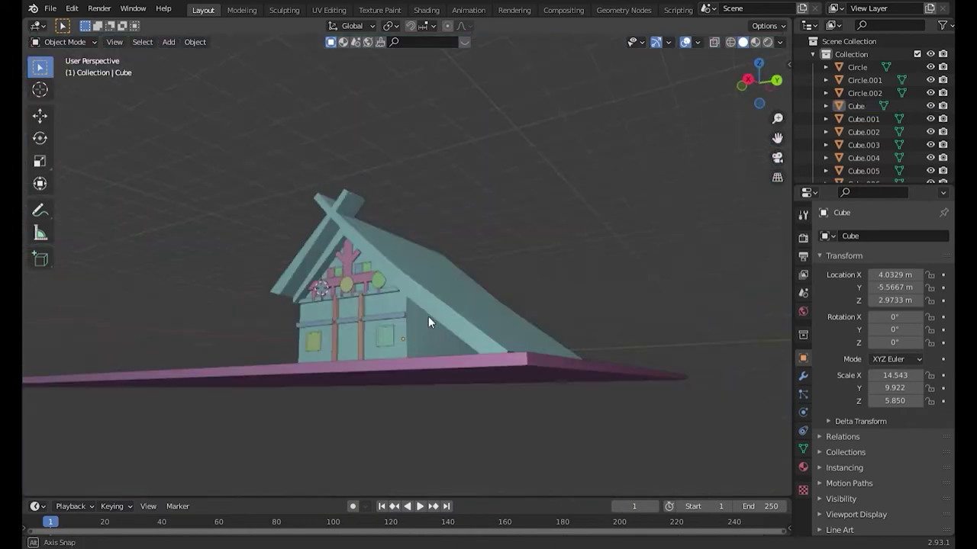
click(498, 417)
mouse_move(458, 382)
middle_down()
mouse_move(497, 416)
mouse_move(392, 303)
middle_up()
- Rotate the roof beam on X onto the ridge and reposition it in Edit Mode
key(Tab)
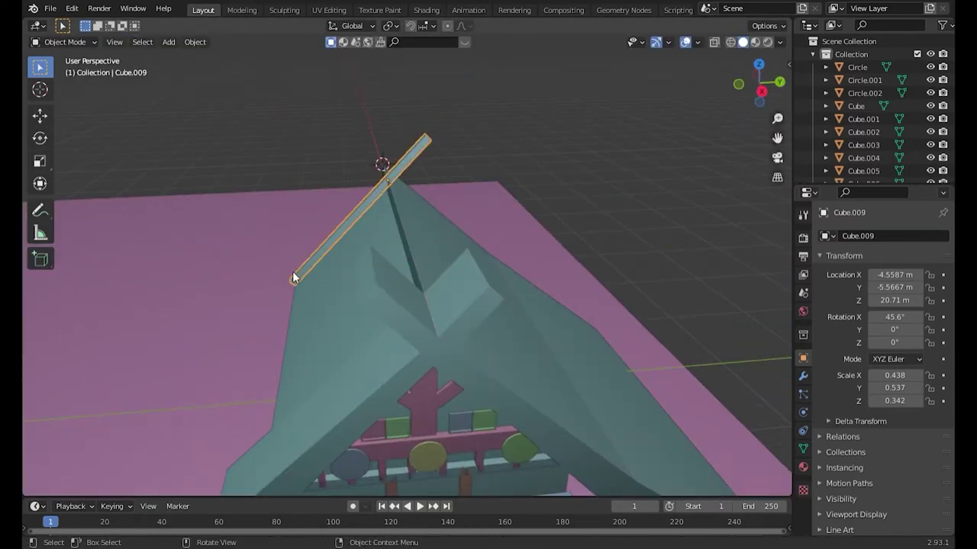
key(r)
key(x)
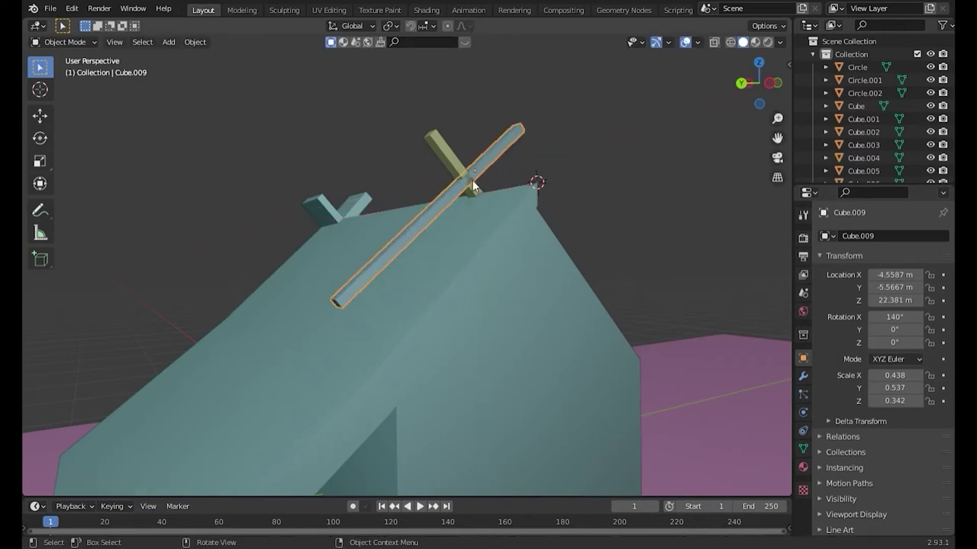
key(r)
key(x)
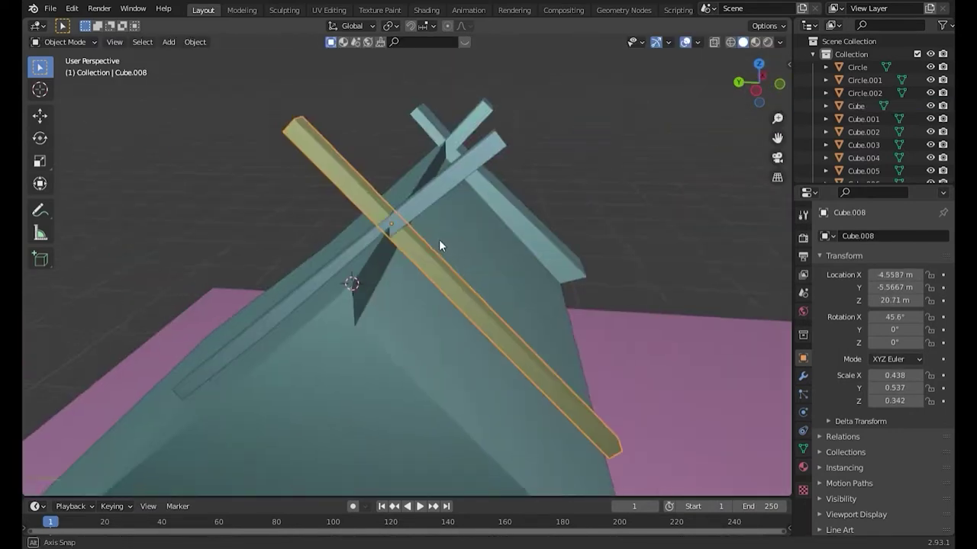
key(x)
click(306, 215)
mouse_move(306, 216)
middle_down()
mouse_move(424, 216)
mouse_move(245, 214)
mouse_move(565, 271)
middle_up()
key(g)
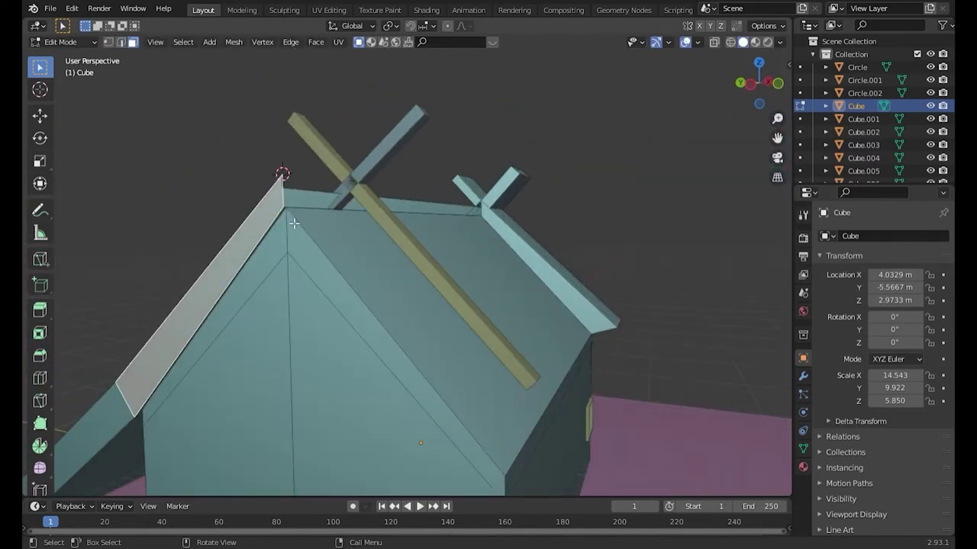
key(Tab)
- Duplicate the crossed beams along the ridge, adding Cube.010 at the far end
click(355, 179)
mouse_move(355, 179)
middle_down()
mouse_move(323, 269)
mouse_move(276, 166)
middle_up()
key(shift+d)
click(527, 229)
middle_drag(526, 229, 391, 219)
key(shift+d)
key(z)
click(506, 145)
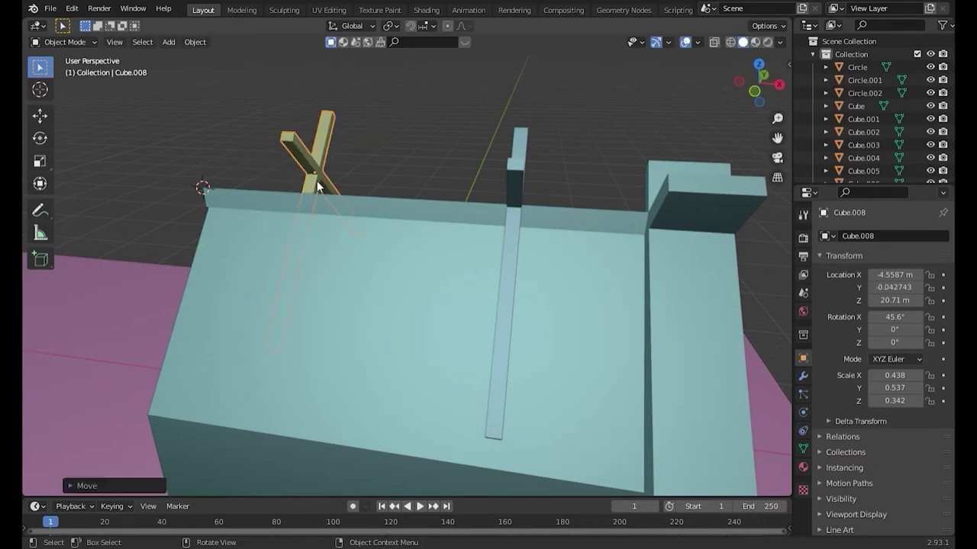
key(shift+d)
click(399, 172)
key(g)
click(204, 526)
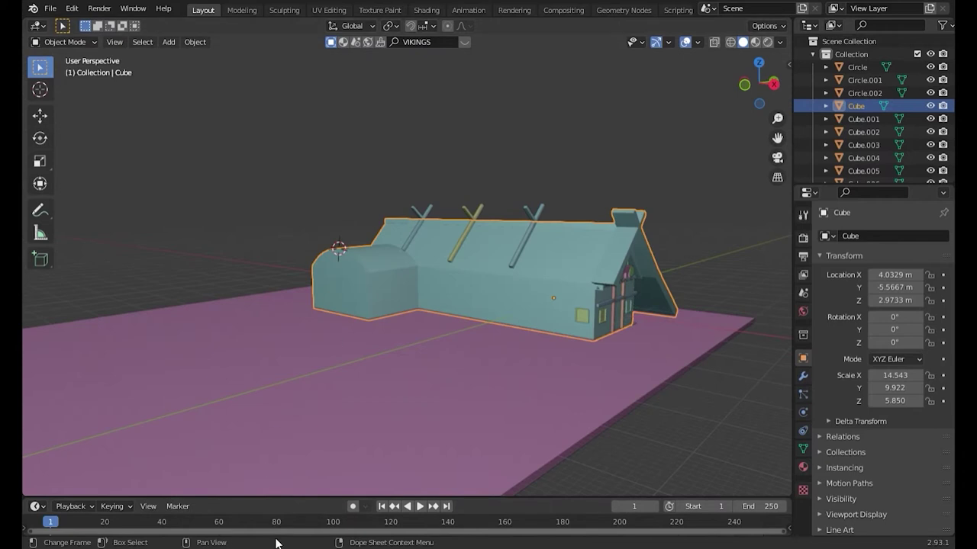
- Raise the house vertically to Z 10.046 m
key(Tab)
key(slash)
middle_drag(558, 272, 314, 319)
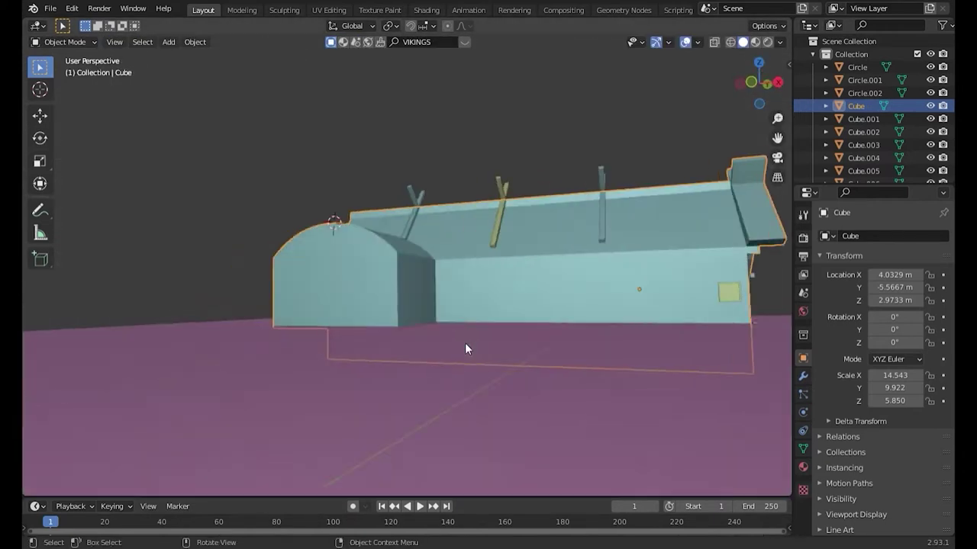
key(g)
key(z)
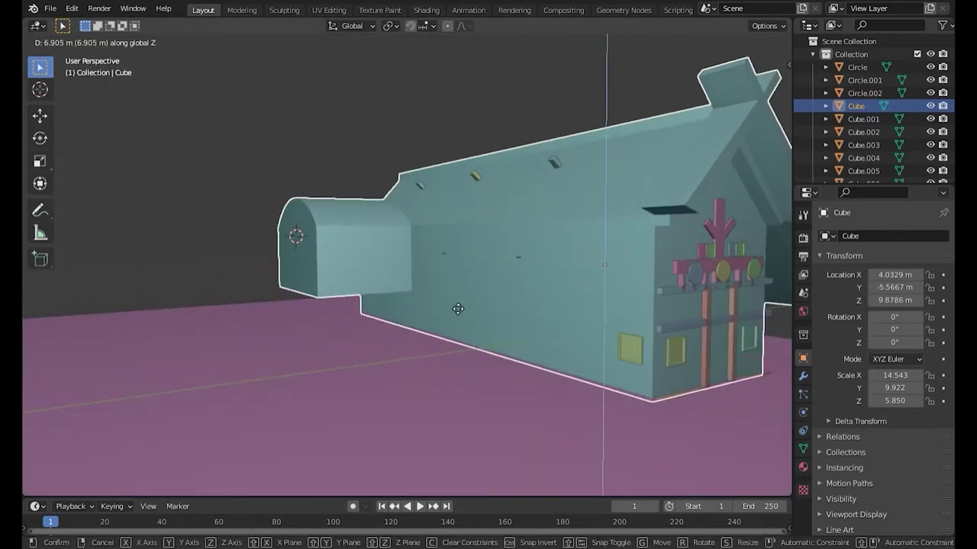
click(458, 308)
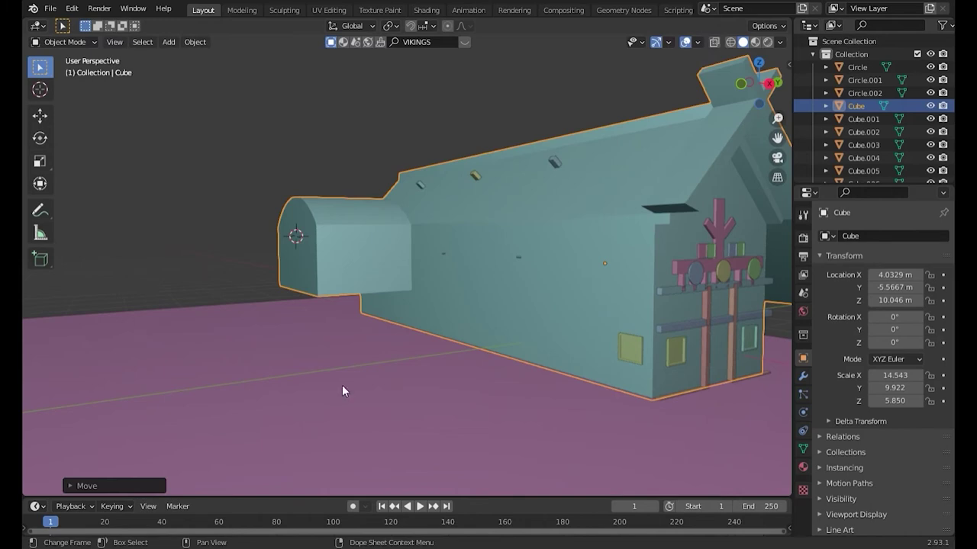
mouse_move(341, 391)
middle_down()
mouse_move(344, 305)
mouse_move(424, 302)
mouse_move(500, 378)
middle_up()
- Add a cube and scale it on X into a thin slab (Cube.011) beside the annex
scroll(267, 303, up, 5)
key(shift+a)
scroll(364, 50, up, 5)
click(364, 50)
key(s)
key(x)
click(424, 302)
key(Tab)
key(Tab)
- Widen the slab along Y and move it under the annex as a deck
middle_drag(548, 356, 458, 367)
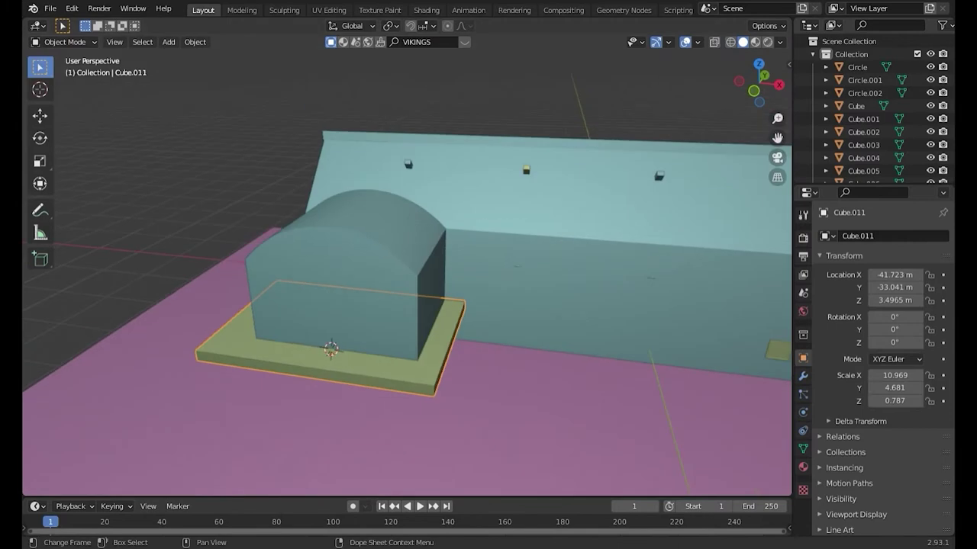
key(s)
key(y)
click(453, 371)
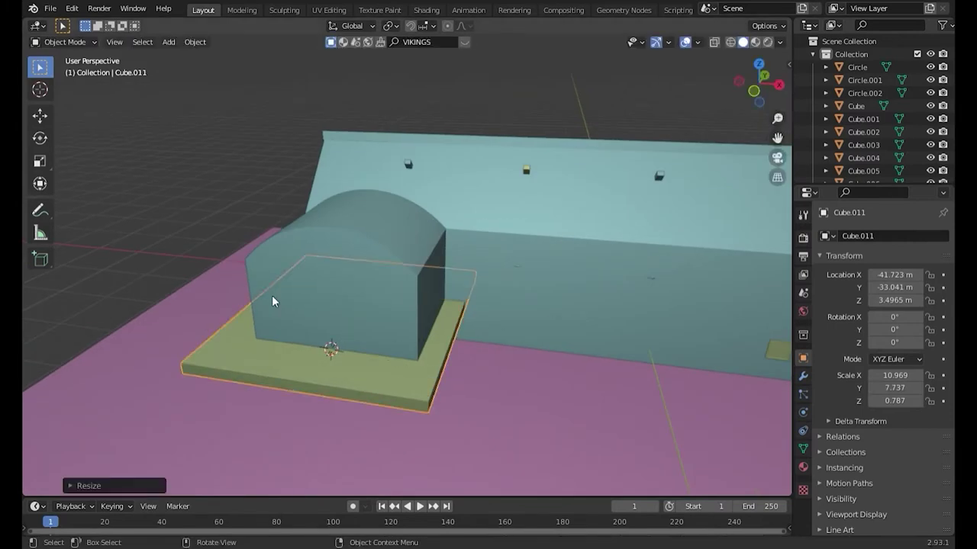
key(g)
click(327, 344)
key(g)
click(328, 433)
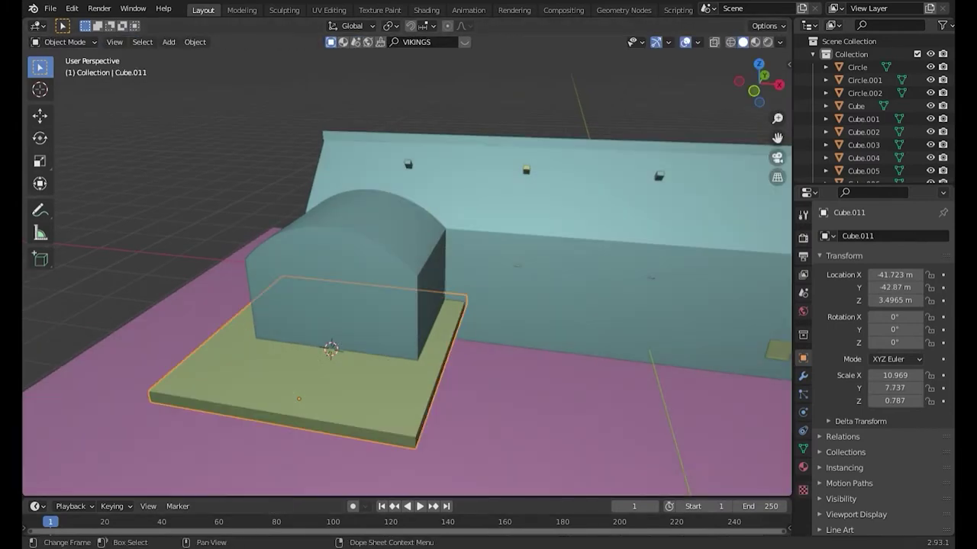
- Rotate the front horizontal beam 90° about Z
middle_drag(621, 310, 450, 402)
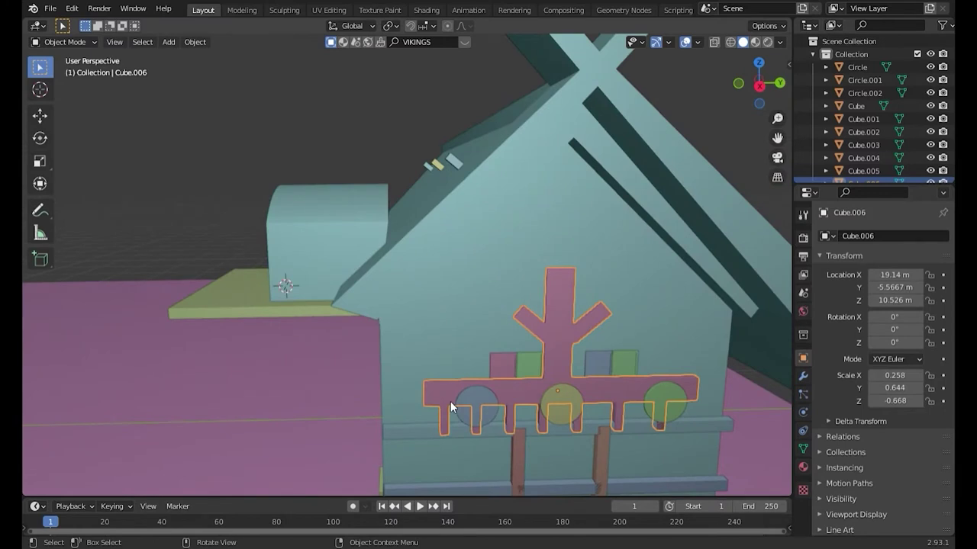
click(451, 321)
middle_drag(450, 321, 377, 237)
middle_drag(344, 328, 500, 274)
click(496, 274)
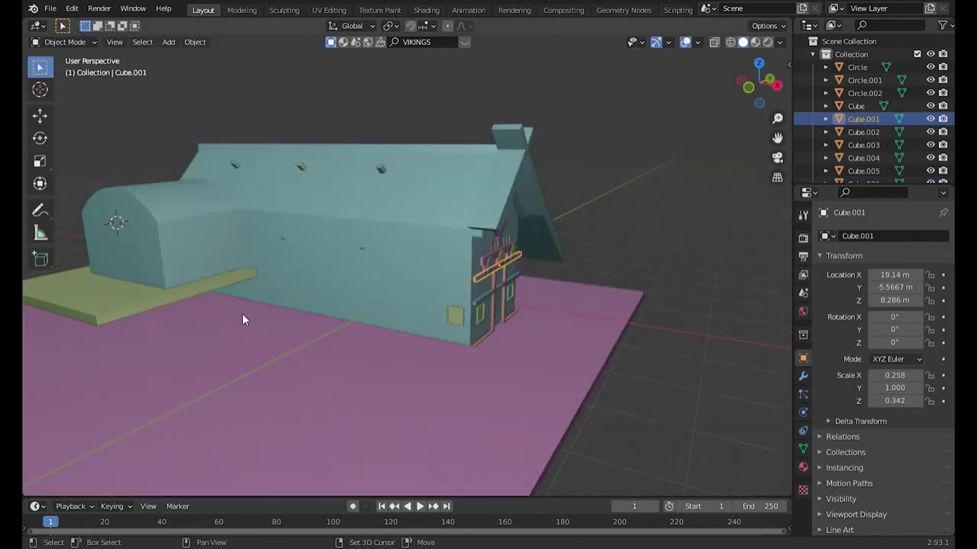
key(r)
key(z)
key(9)
key(0)
key(Return)
mouse_move(406, 230)
middle_down()
mouse_move(485, 261)
mouse_move(527, 226)
middle_up()
key(Tab)
- Move the beam along Y onto the annex front and scale it along Y
key(Tab)
key(g)
key(y)
click(467, 222)
key(Tab)
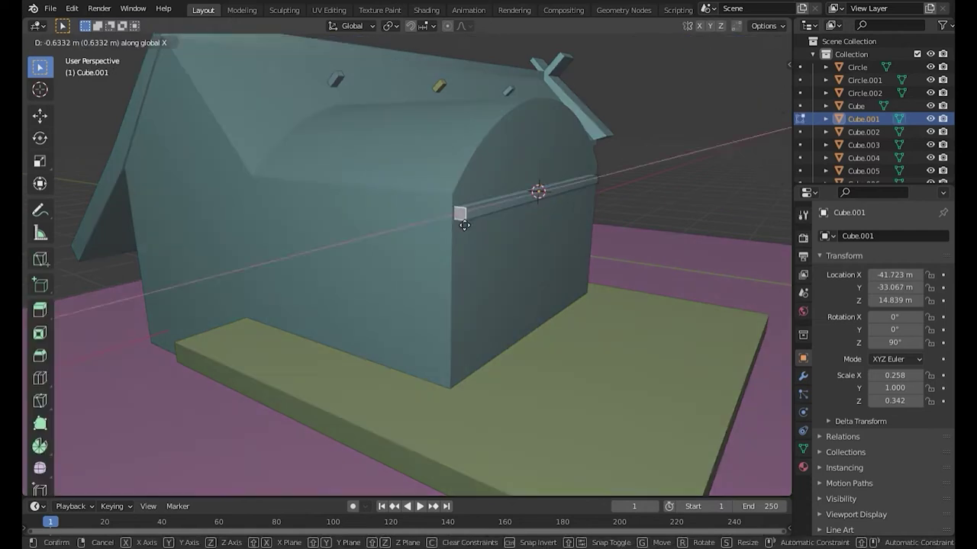
click(464, 224)
key(Tab)
middle_drag(331, 228, 329, 269)
key(s)
key(y)
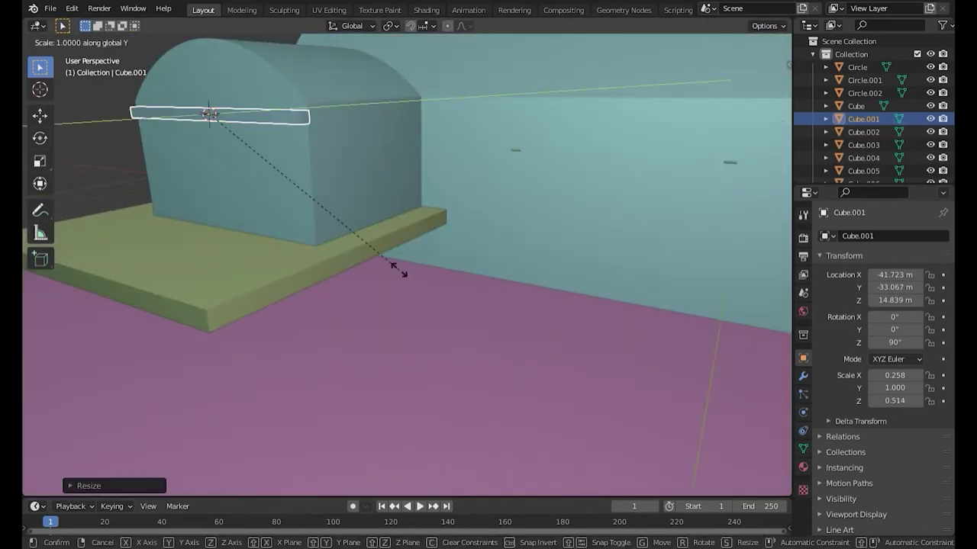
middle_drag(338, 162, 339, 170)
click(339, 169)
key(Tab)
key(Tab)
- Add a shorter centre post (Cube.015) and slide it along the annex front
key(shift+s)
mouse_move(441, 176)
middle_down()
mouse_move(376, 172)
mouse_move(562, 152)
mouse_move(588, 203)
mouse_move(561, 284)
middle_up()
key(g)
key(y)
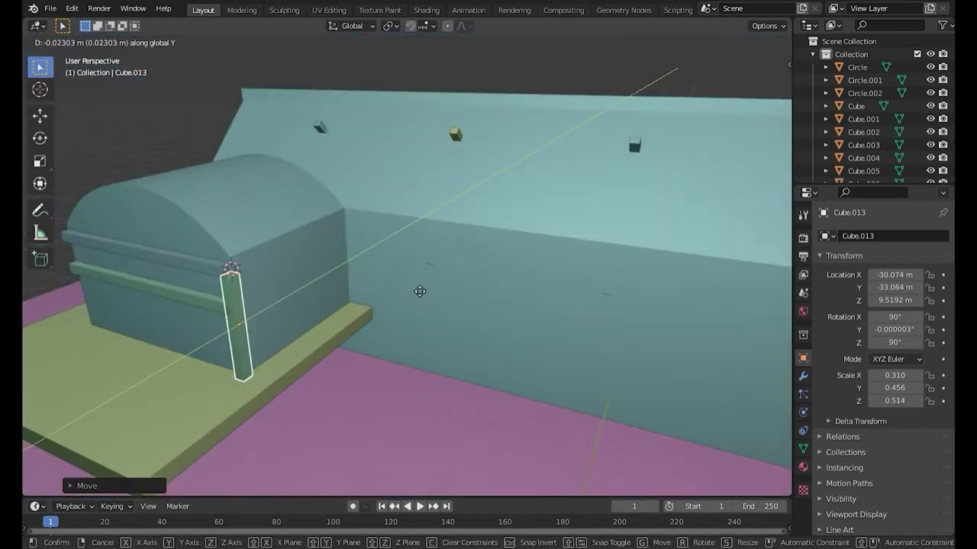
mouse_move(391, 294)
middle_down()
mouse_move(305, 172)
mouse_move(320, 229)
mouse_move(343, 244)
middle_up()
scroll(409, 205, down, 10)
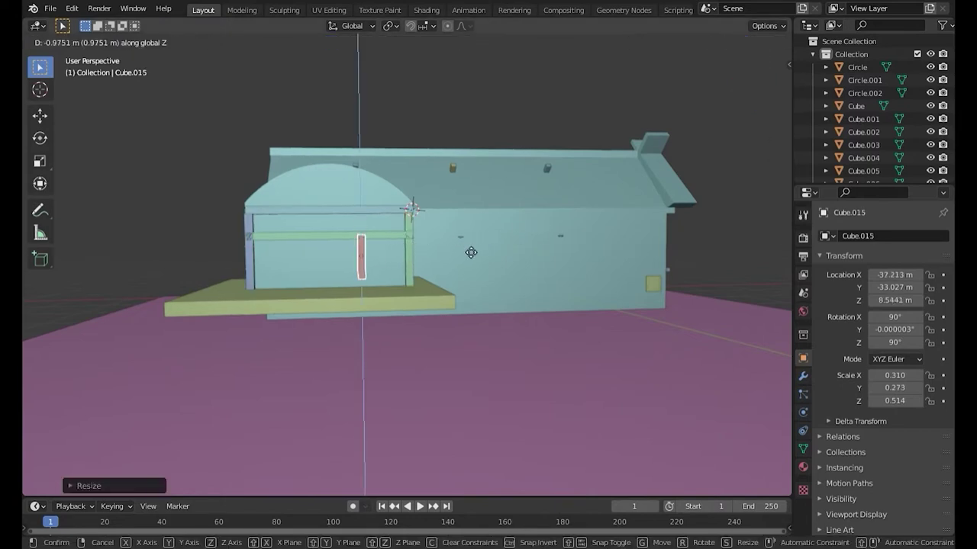
- Place the new post and narrow it along X
click(471, 253)
scroll(425, 260, up, 5)
key(s)
key(x)
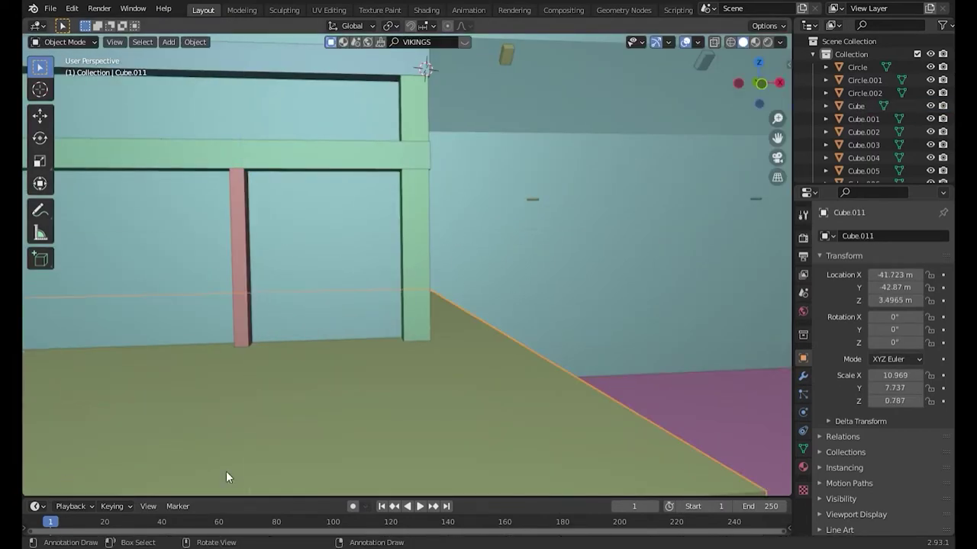
scroll(226, 478, down, 5)
click(345, 267)
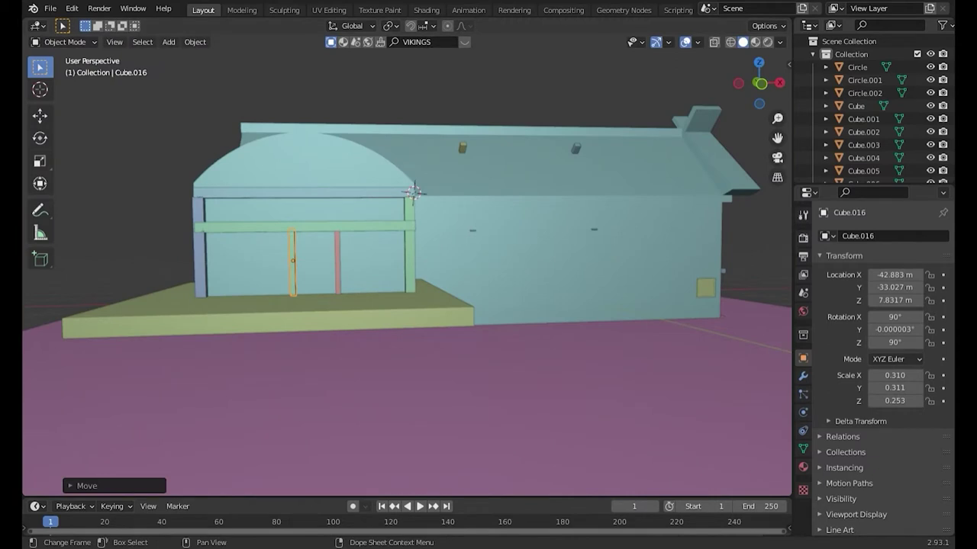
- Knife-cut a door outline into the annex wall between the front posts
click(315, 279)
key(Tab)
scroll(420, 131, up, 5)
scroll(604, 192, up, 5)
key(k)
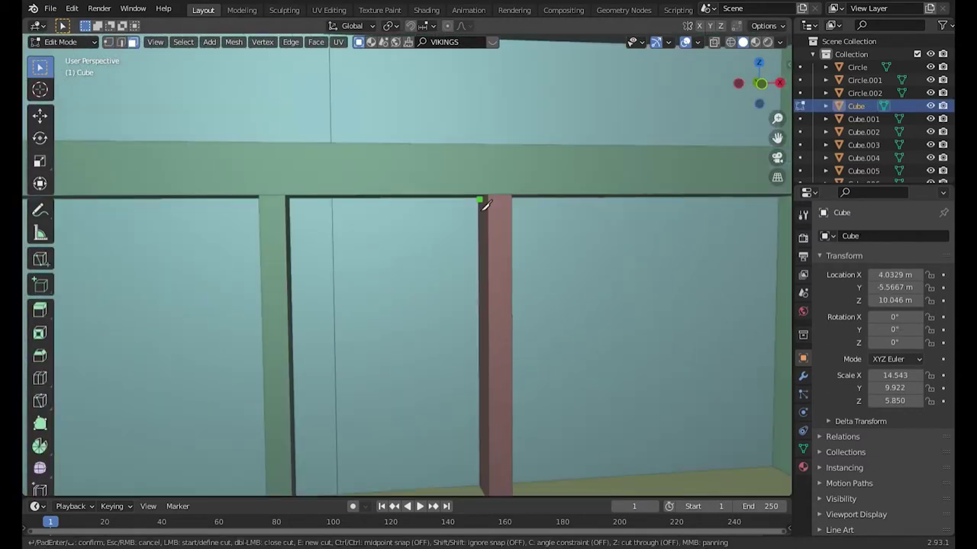
click(479, 200)
click(288, 198)
scroll(288, 200, down, 3)
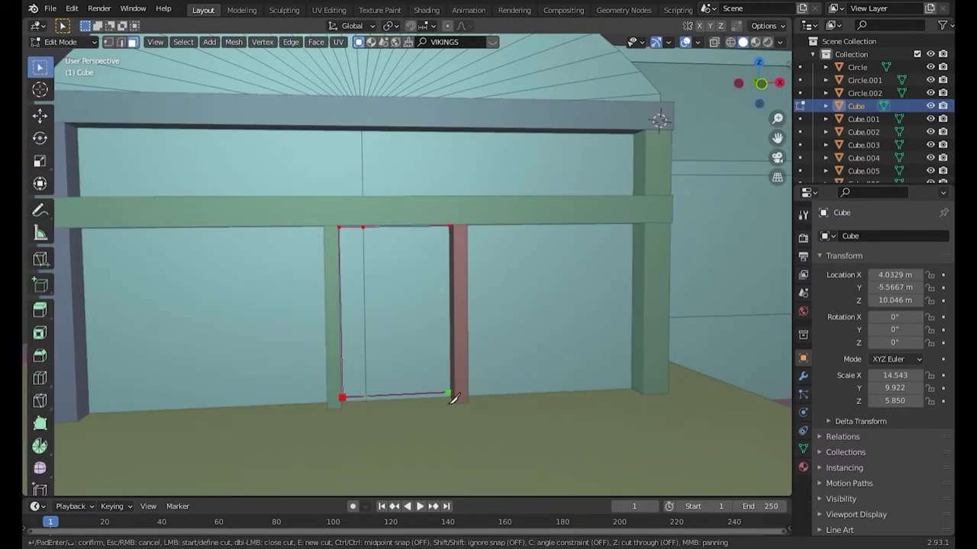
- Inset the door face and lower the square window panel on the side wall
click(350, 403)
key(i)
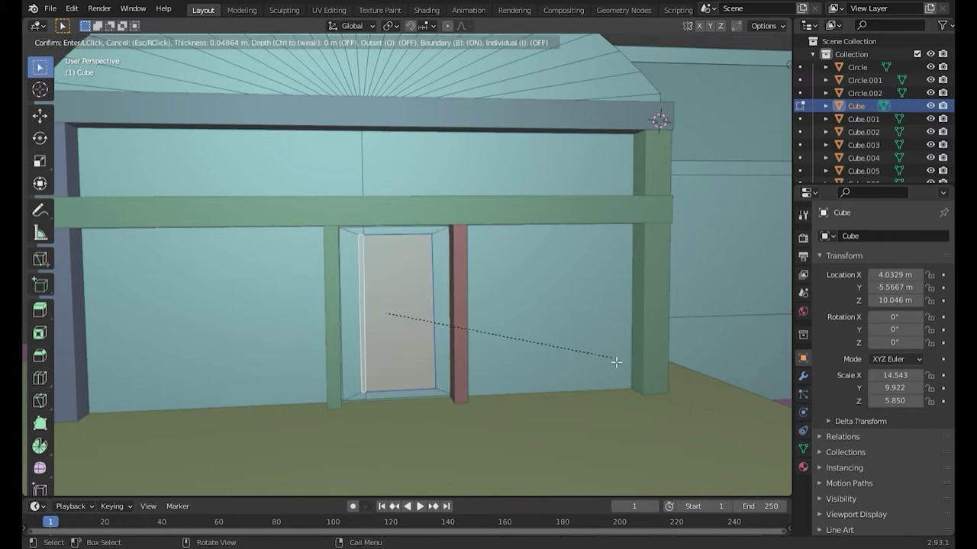
click(665, 349)
key(Tab)
middle_drag(665, 349, 254, 302)
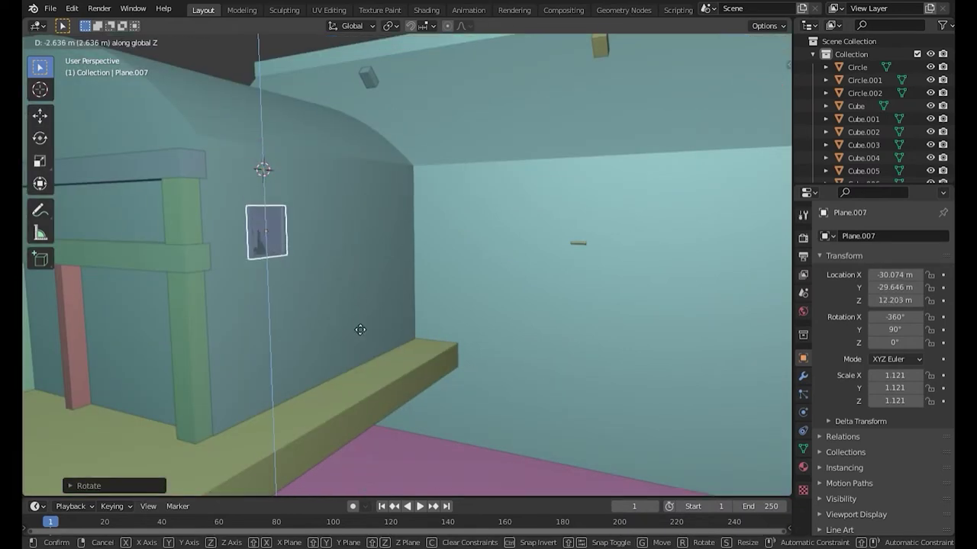
click(381, 331)
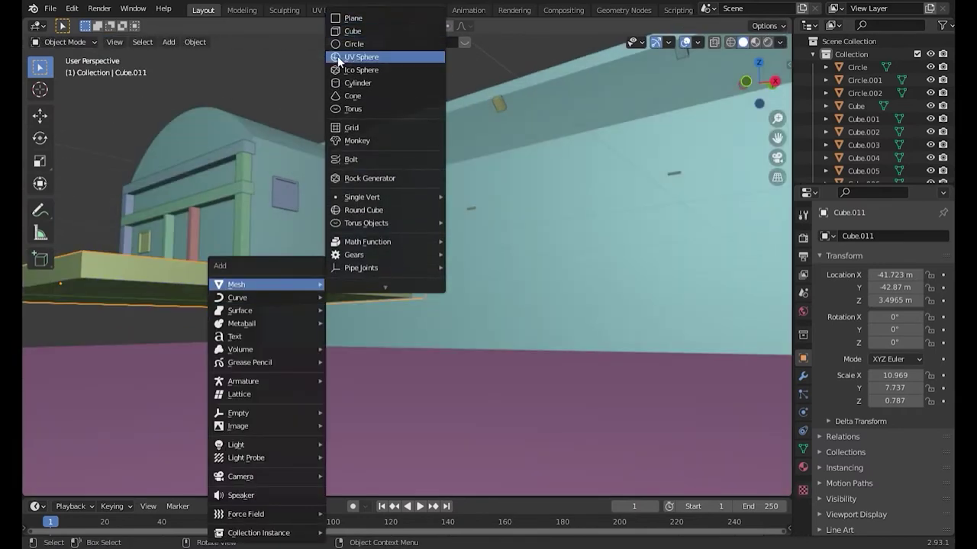
- Add a cylinder stilt under the deck and set the brace beam's height along Z
click(360, 81)
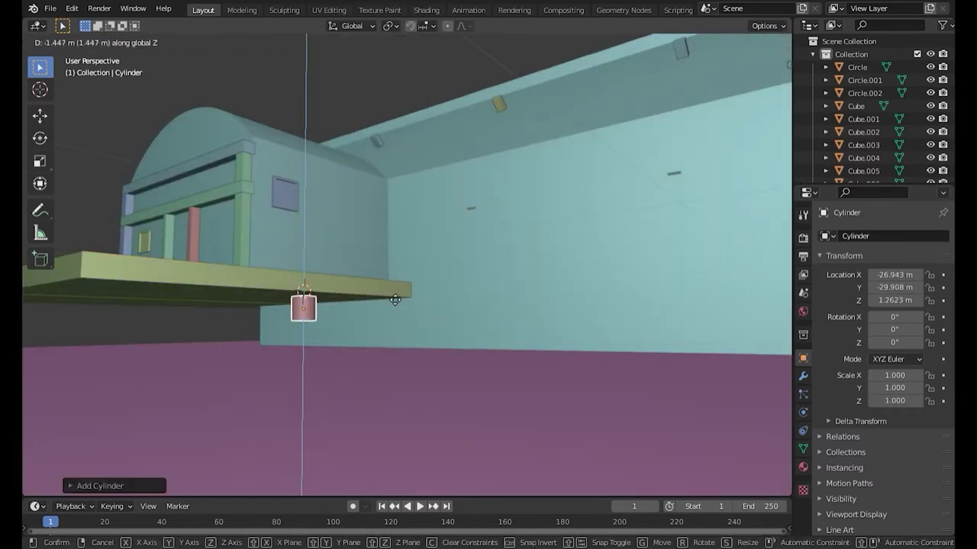
key(s)
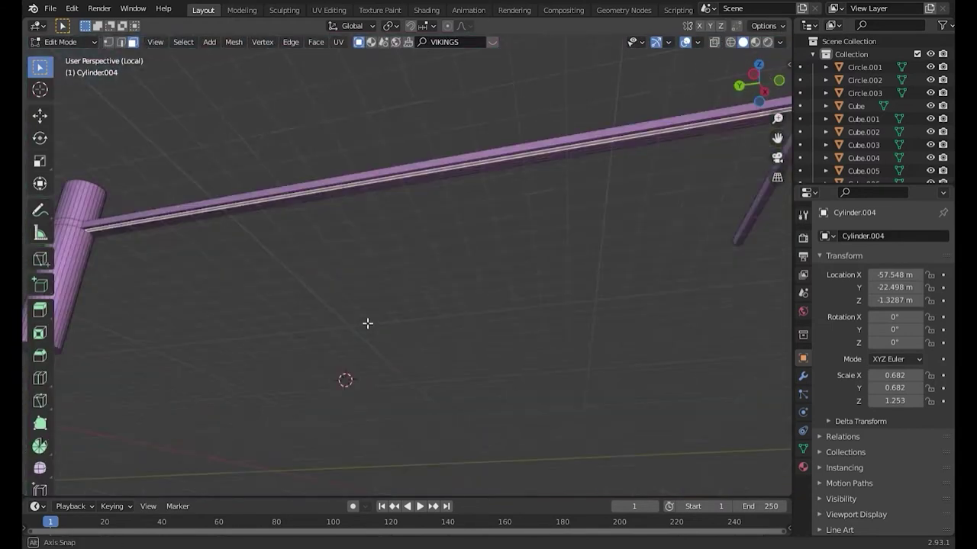
middle_drag(367, 324, 679, 211)
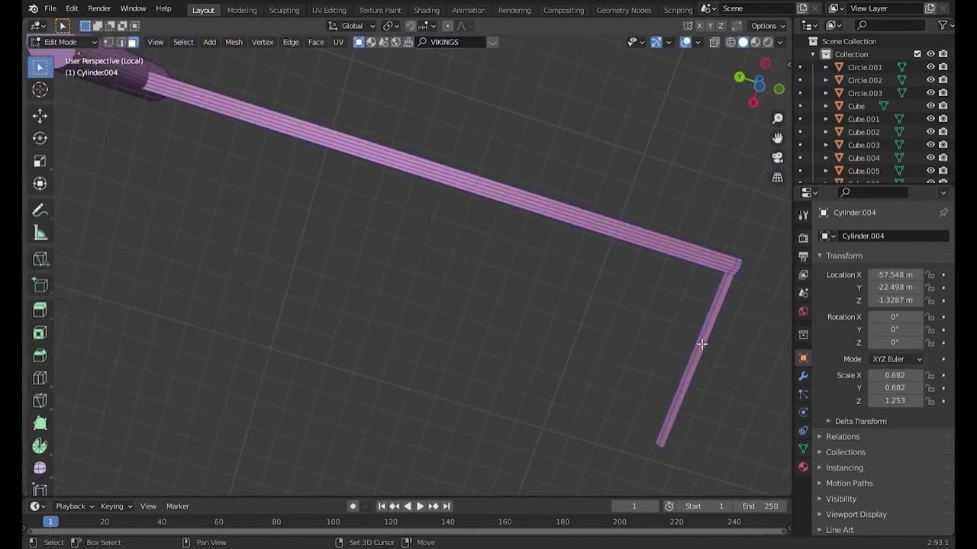
key(KP_Divide)
key(g)
key(z)
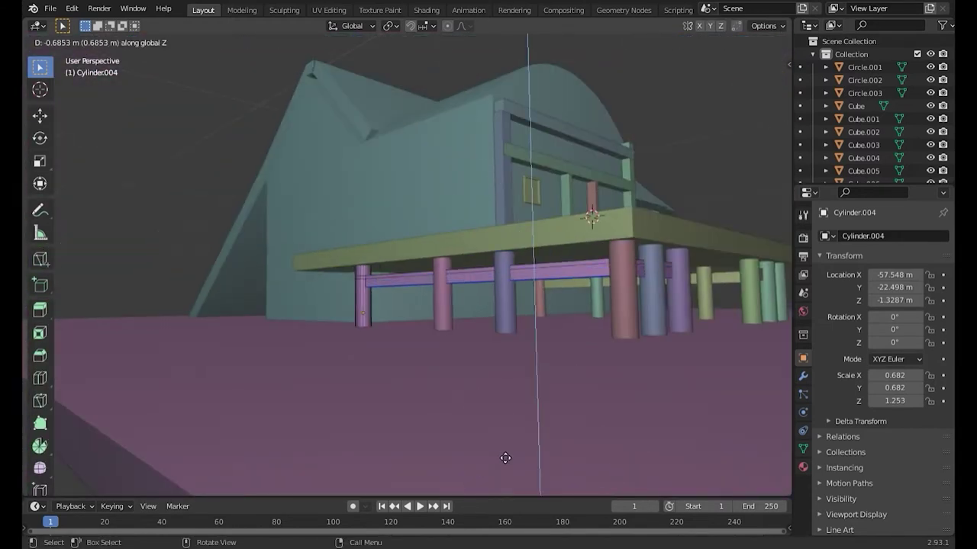
click(506, 458)
- Knife-cut a square window outline into the annex side wall
scroll(306, 252, up, 5)
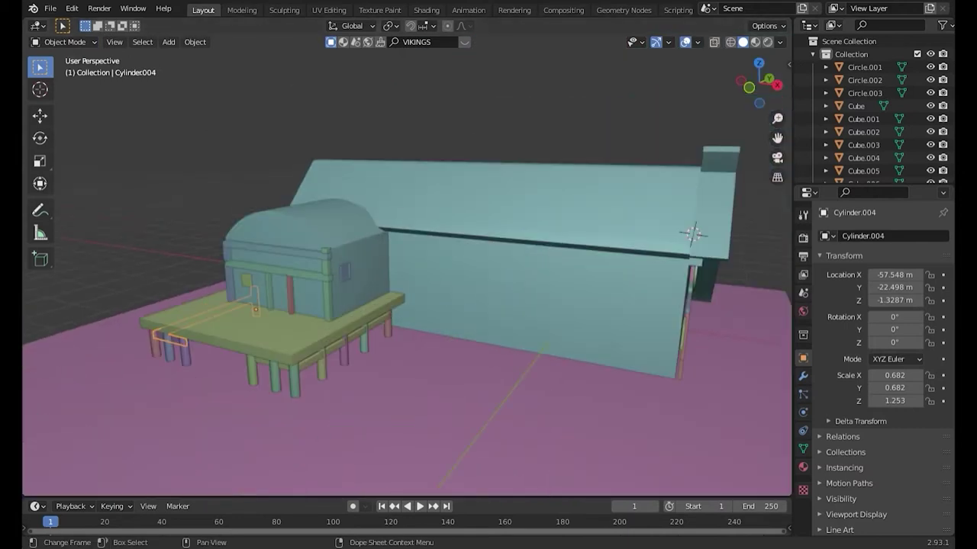
click(236, 282)
scroll(263, 311, up, 3)
key(Tab)
key(Tab)
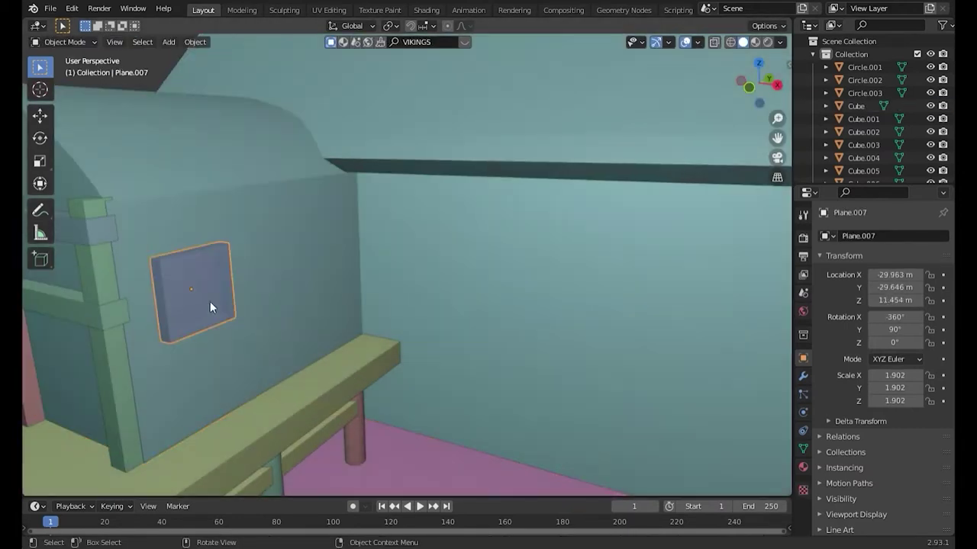
click(210, 301)
key(Tab)
scroll(189, 295, up, 2)
key(k)
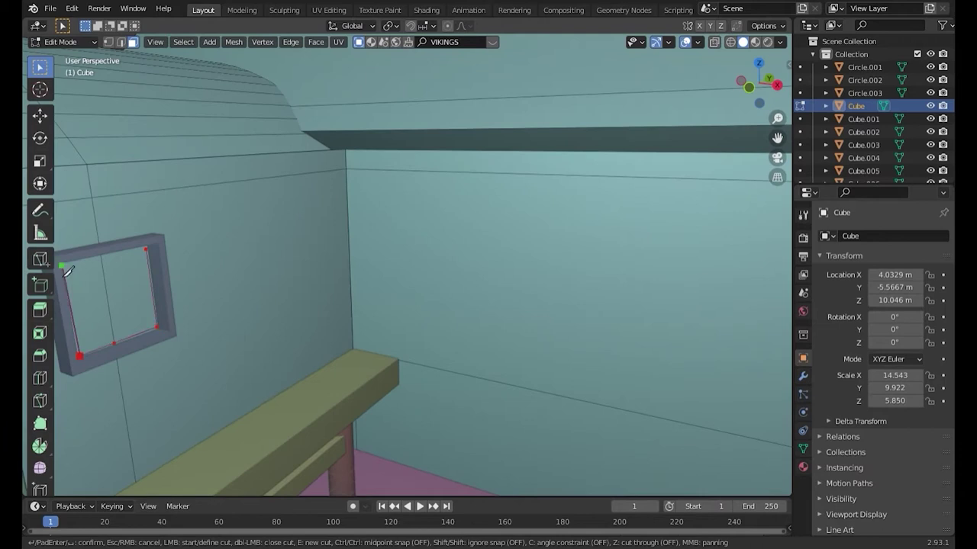
scroll(168, 266, down, 5)
- Slide the front wall window frame along the Y axis
click(164, 265)
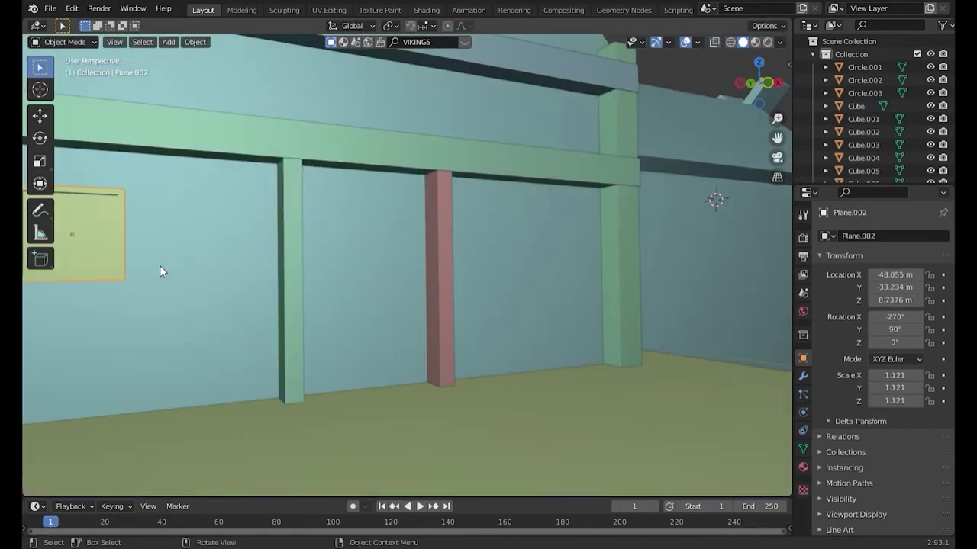
key(ctrl+space)
scroll(528, 296, up, 4)
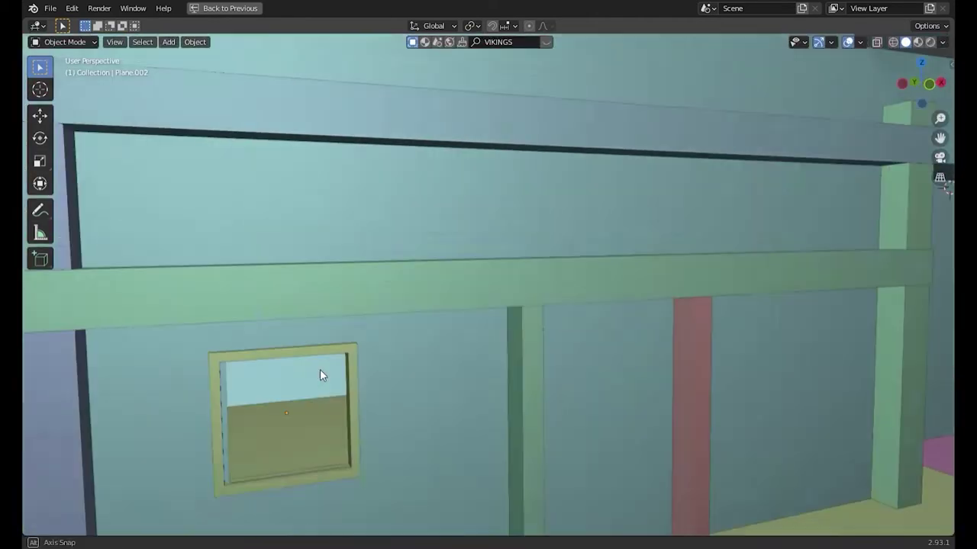
key(g)
key(y)
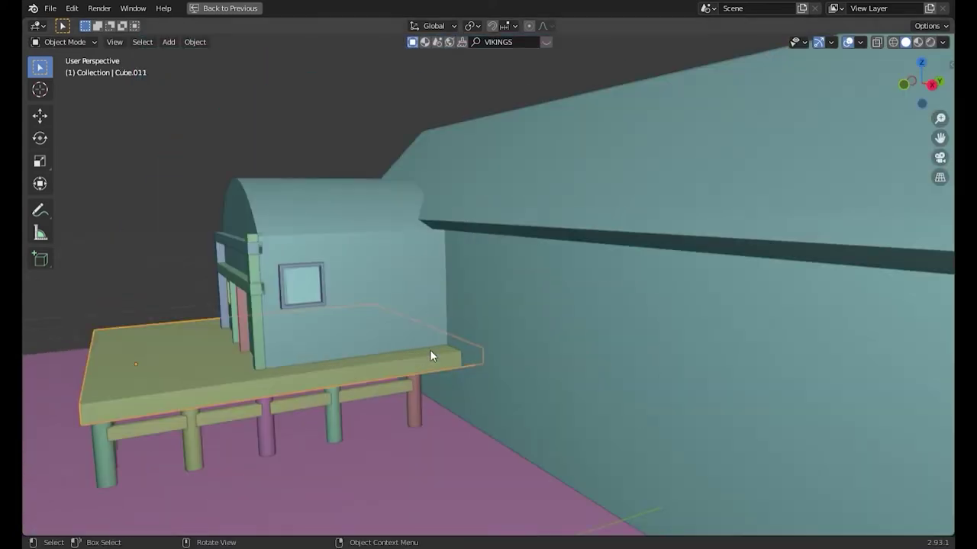
- Snap the 3D cursor to the deck and rotate the new post upright
key(shift+s)
key(Escape)
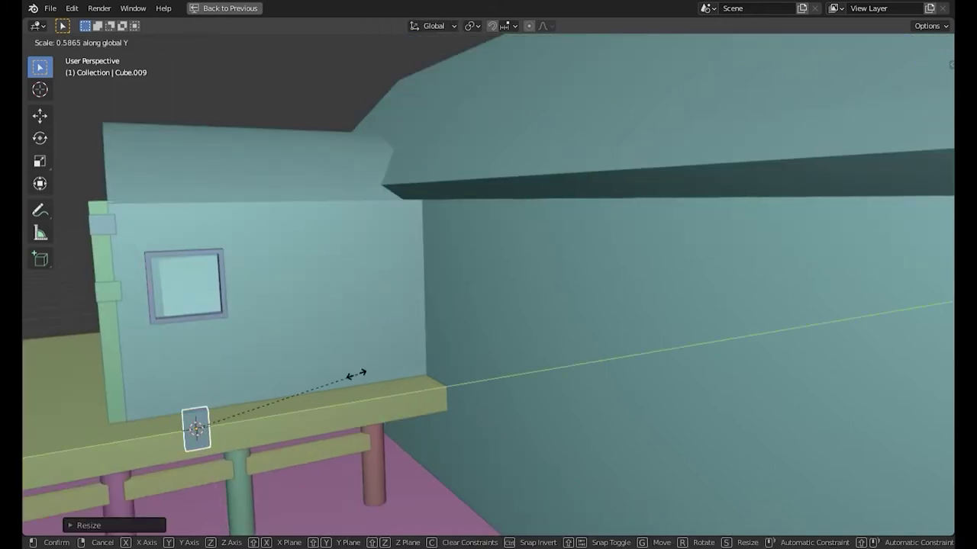
key(r)
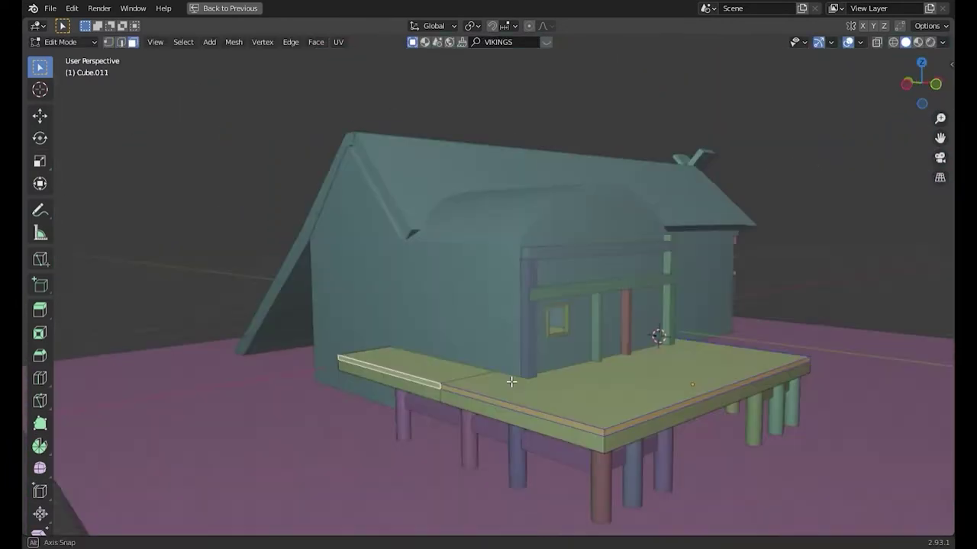
- Push the deck edge out by 2 and place the first post copies along it
key(alt+s)
text(2)
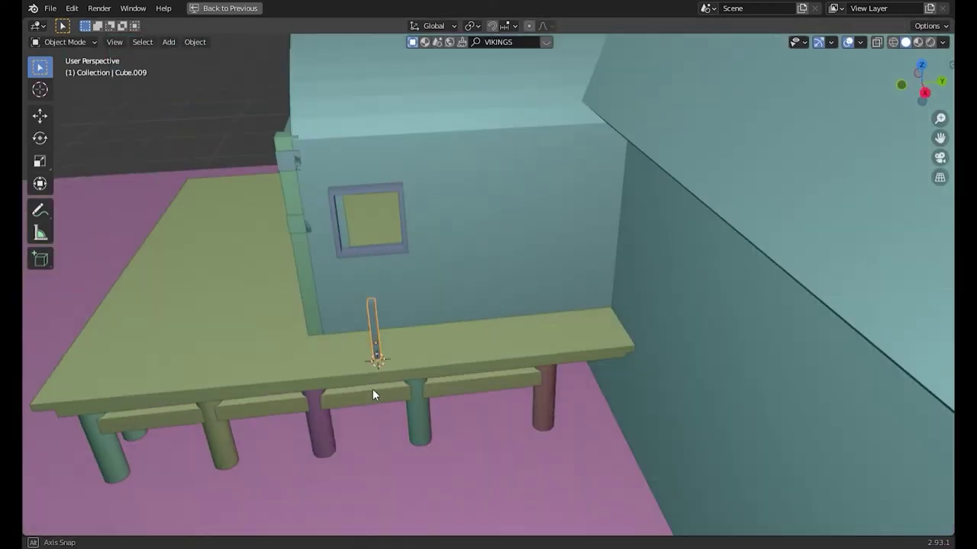
key(shift+d)
click(427, 377)
key(shift+d)
click(461, 363)
key(shift+d)
click(489, 361)
key(shift+d)
click(516, 349)
- Continue duplicating the post out to the far end of the deck edge
key(shift+d)
click(549, 344)
key(shift+d)
click(456, 402)
key(shift+d)
click(534, 386)
- Make a scaled-down thin post copy and slide it along Y on the deck edge
click(373, 359)
middle_drag(373, 364, 342, 354)
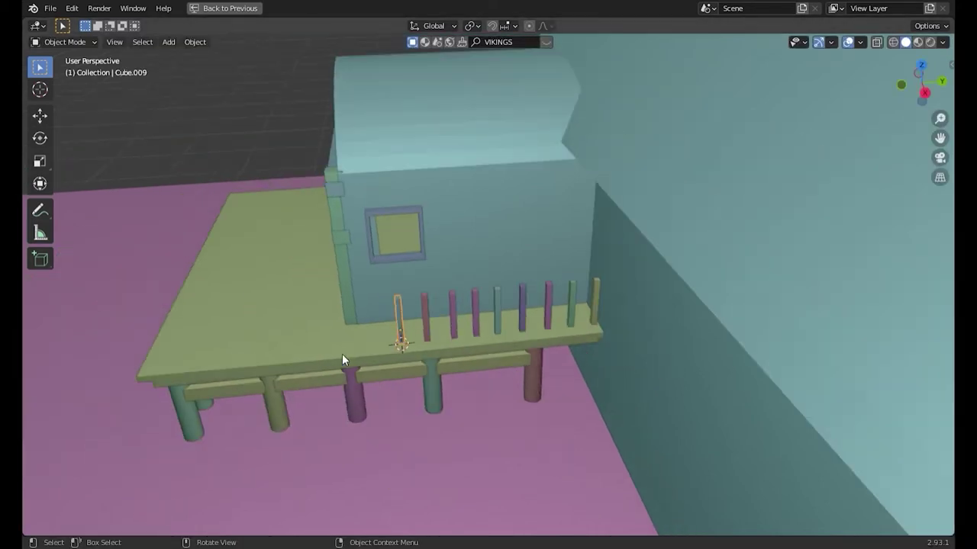
key(shift+s)
click(349, 393)
key(shift+d)
key(s)
key(Return)
key(g)
key(y)
click(386, 371)
key(Tab)
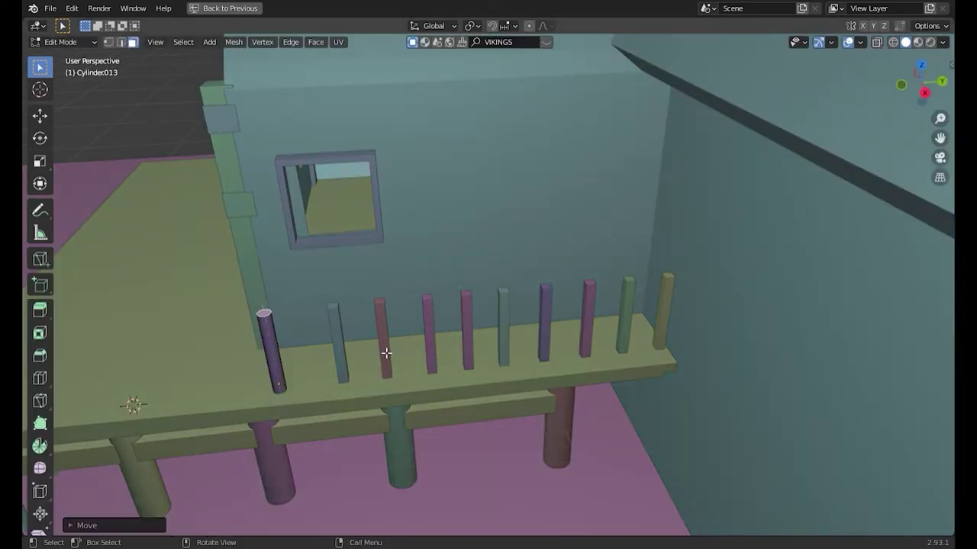
key(Tab)
- Copy the teal post to the row's end along Y and add the red post to the selection
scroll(386, 355, up, 2)
scroll(413, 305, down, 3)
click(478, 277)
key(shift+d)
key(y)
click(304, 330)
middle_drag(305, 331, 359, 305)
scroll(488, 404, up, 4)
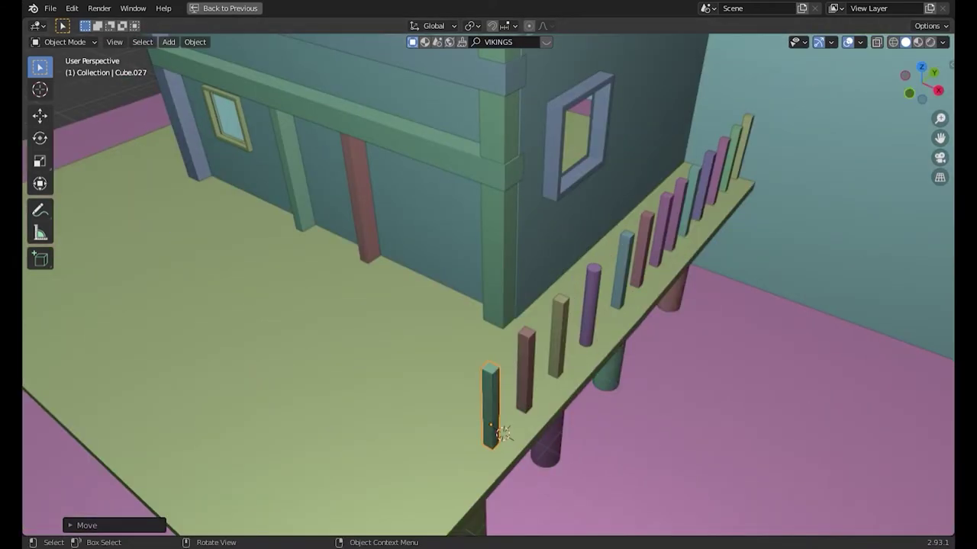
mouse_move(488, 405)
middle_down()
mouse_move(288, 335)
mouse_move(526, 359)
middle_up()
shift+click(525, 358)
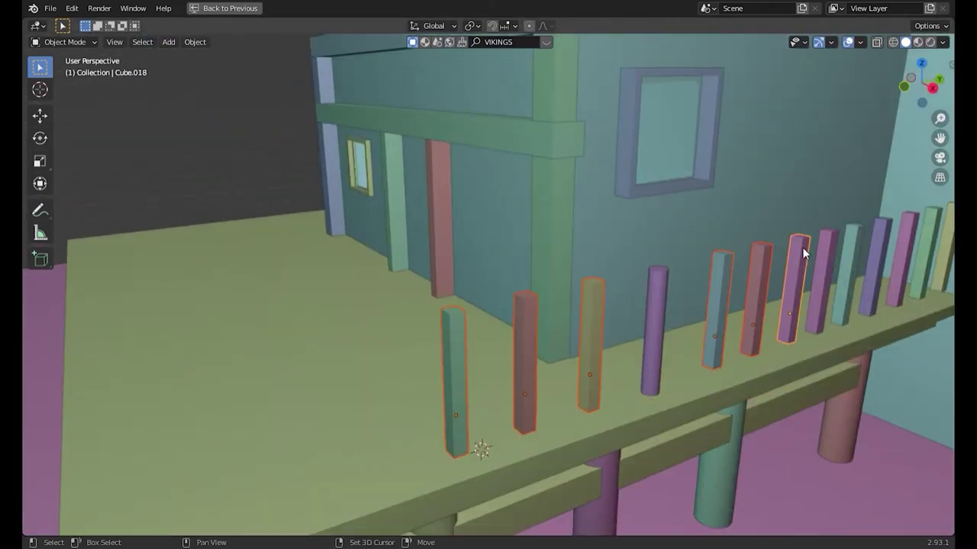
middle_drag(802, 252, 720, 262)
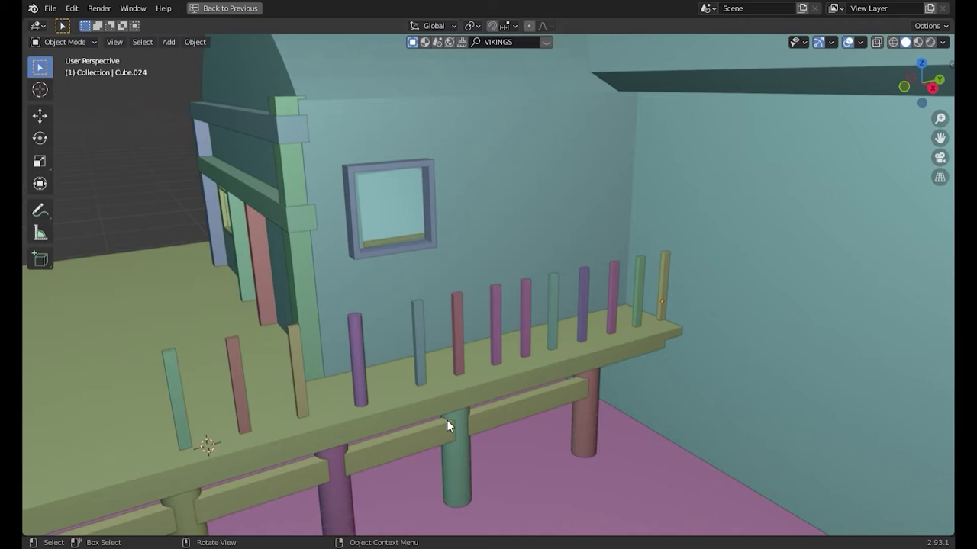
scroll(500, 427, down, 2)
- Duplicate a railing post along X onto the deck's front edge
key(shift+d)
key(x)
click(219, 377)
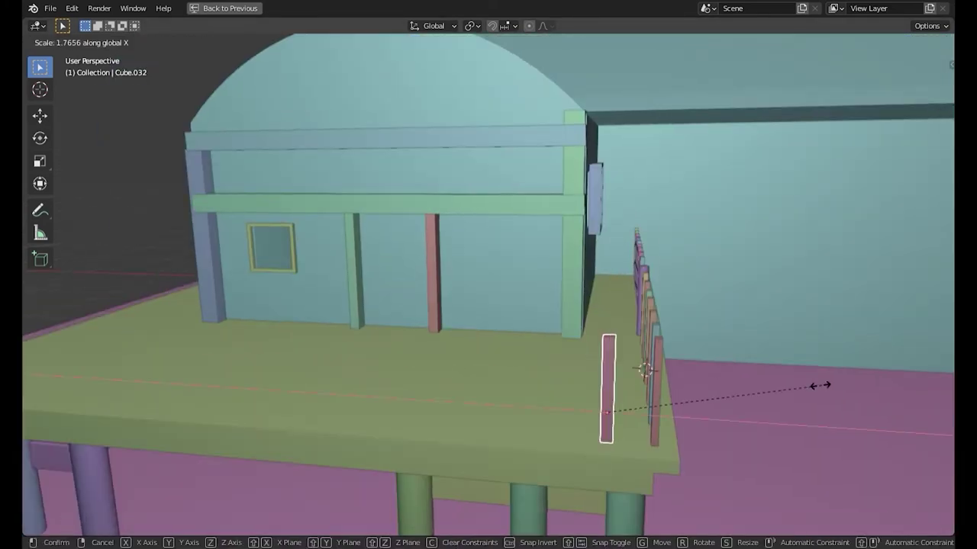
click(818, 384)
key(shift+r)
key(shift+r)
key(shift+r)
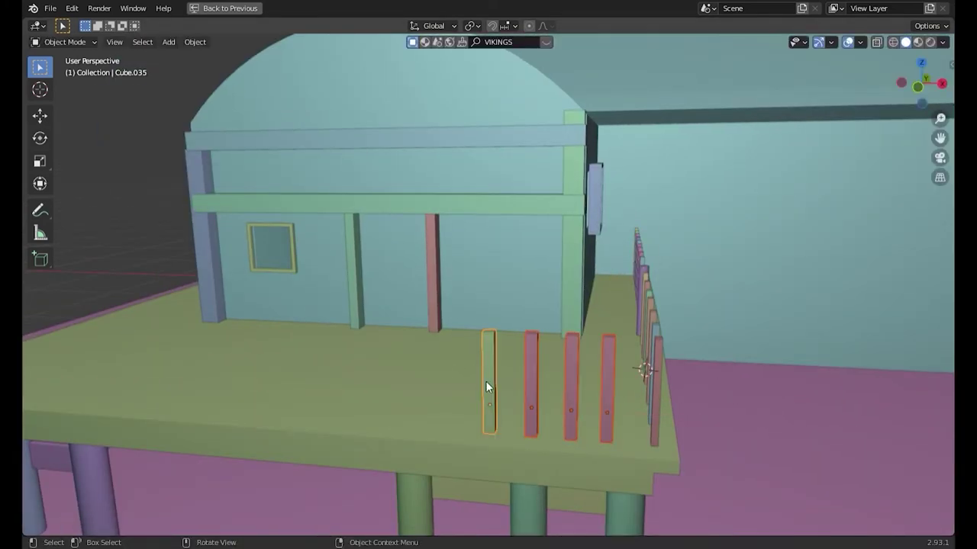
- Copy the four selected posts along X and position them at the deck edge
key(shift+d)
key(x)
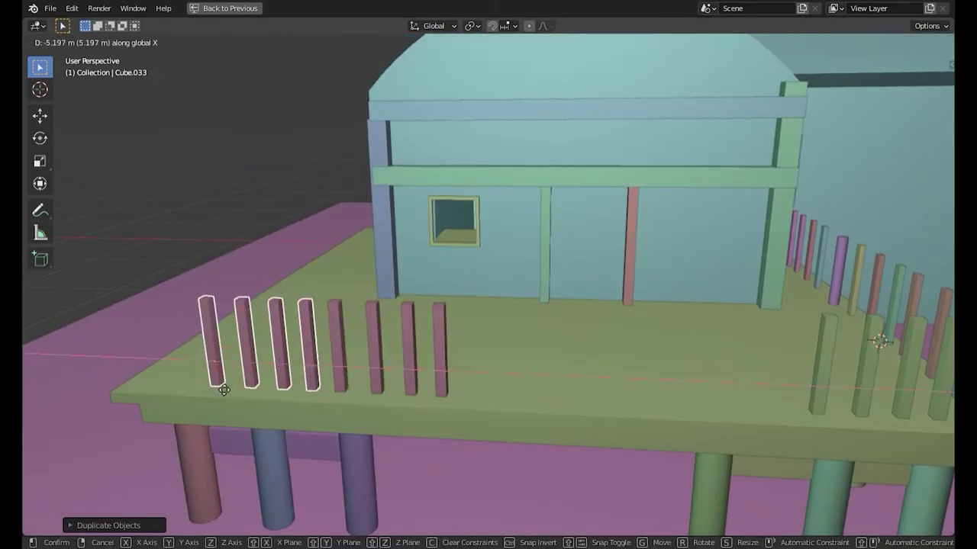
click(224, 390)
key(g)
click(528, 369)
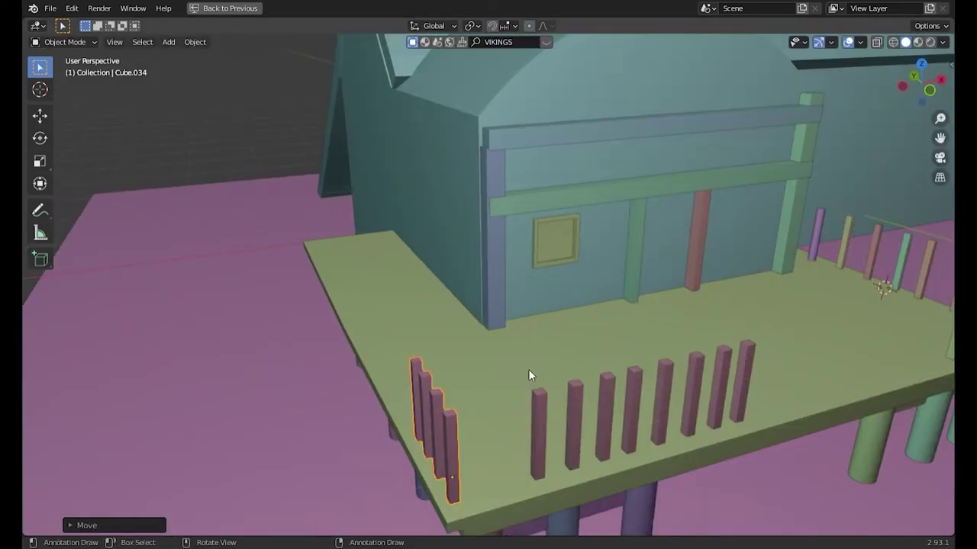
middle_drag(528, 369, 427, 358)
- Copy the four-post set along Y beside the deck edge
key(shift+d)
key(y)
key(Escape)
key(g)
key(y)
click(580, 327)
- Repeat Y-axis copies of the post set to the deck's end, then save the file
key(shift+d)
key(y)
click(462, 316)
key(shift+d)
key(y)
click(353, 320)
key(shift+d)
key(y)
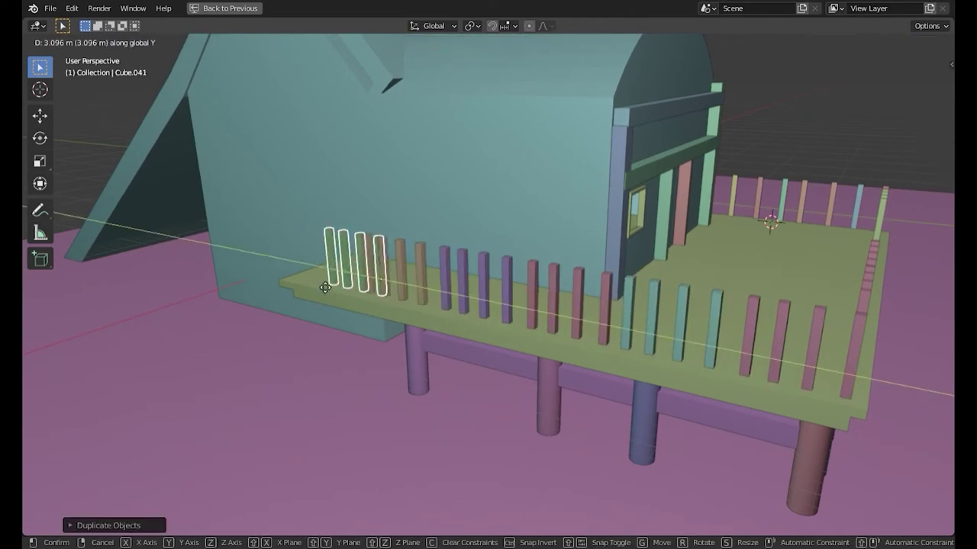
click(325, 288)
key(ctrl+s)
- Delete the stray posts and orbit around to survey the whole house and deck fence
middle_drag(397, 415, 397, 351)
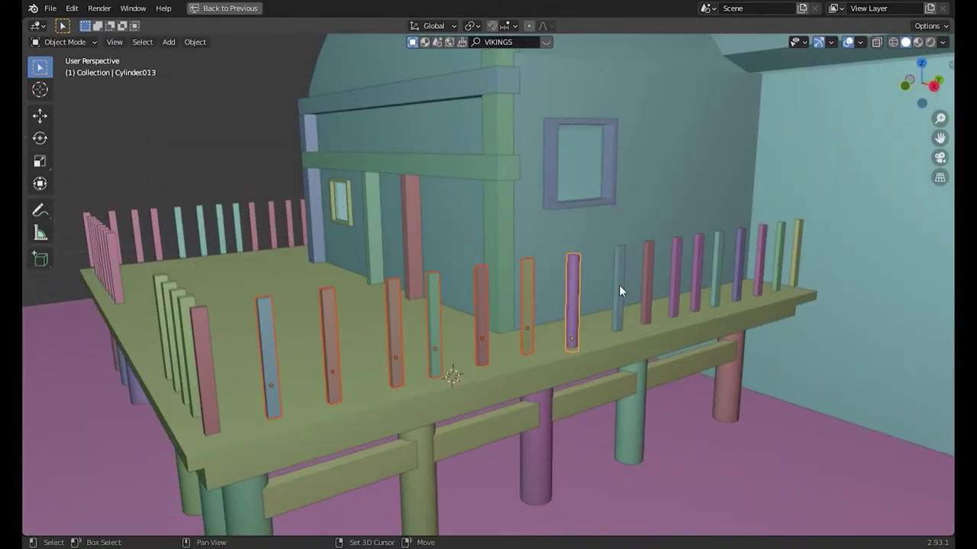
key(Delete)
middle_drag(267, 222, 409, 264)
mouse_move(766, 306)
middle_down()
mouse_move(444, 241)
mouse_move(614, 251)
middle_up()
scroll(444, 241, down, 5)
scroll(614, 251, up, 6)
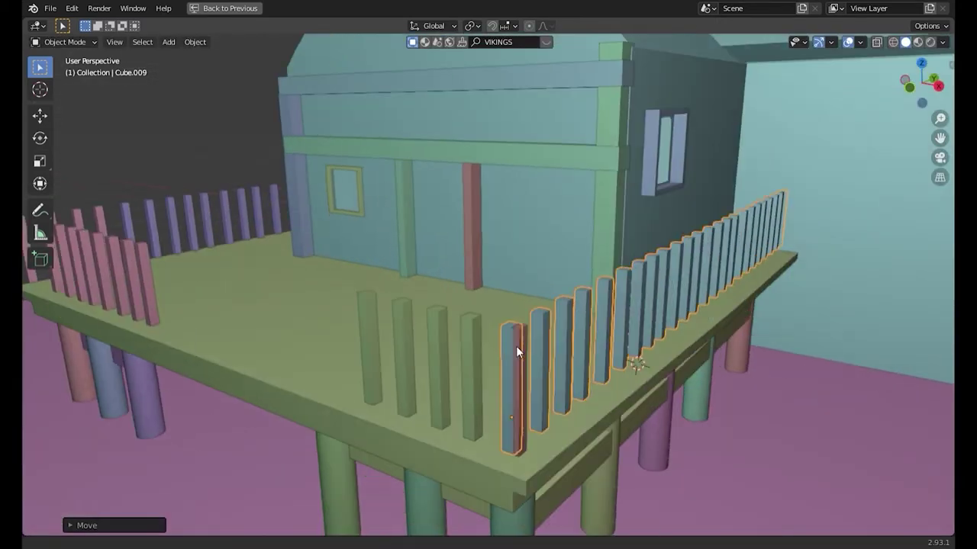
scroll(288, 276, down, 5)
middle_drag(287, 275, 341, 346)
scroll(341, 346, up, 6)
scroll(341, 347, down, 4)
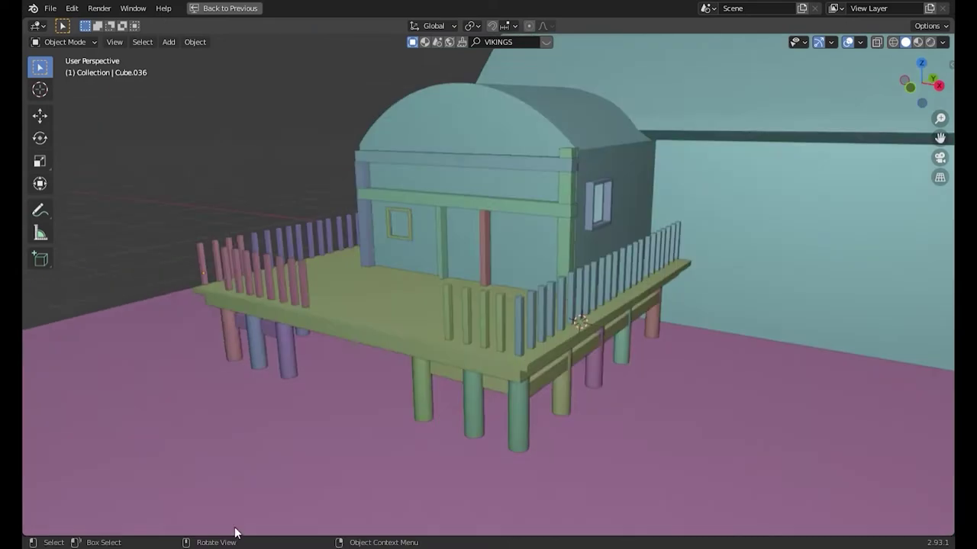
middle_drag(235, 532, 689, 199)
scroll(689, 199, up, 5)
- Extrude a fence post in Edit Mode and reposition the pink posts along the deck
click(678, 206)
key(Tab)
scroll(678, 206, up, 3)
key(ctrl+r)
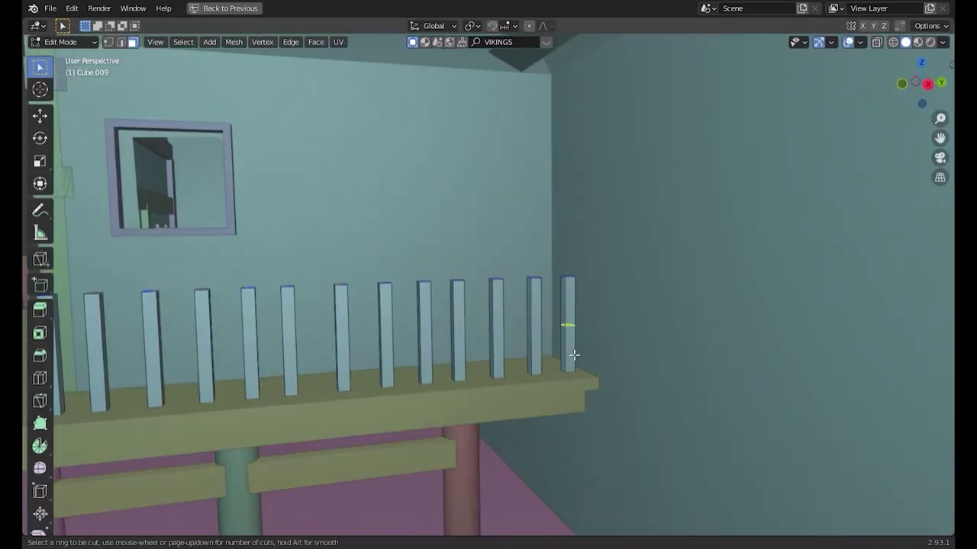
key(e)
scroll(570, 356, down, 5)
click(569, 355)
middle_drag(570, 356, 382, 343)
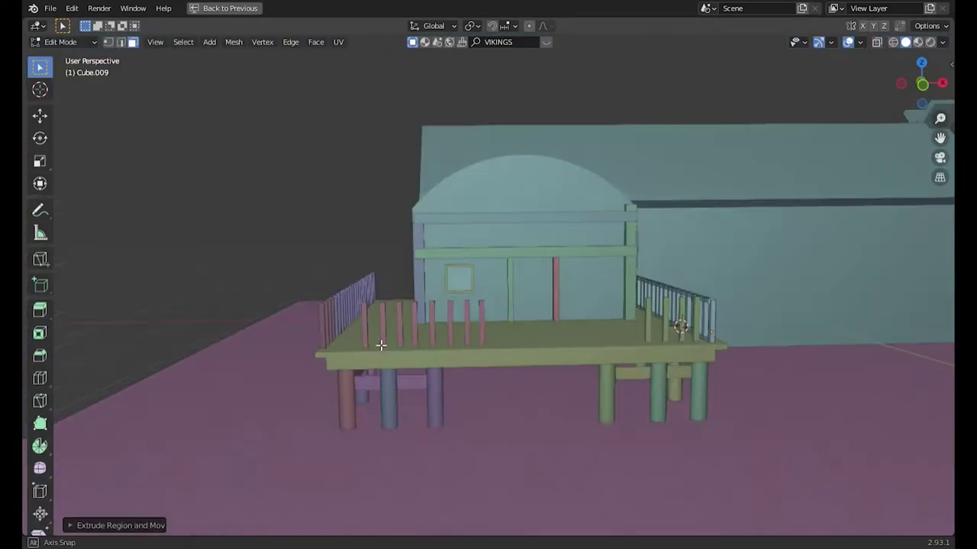
scroll(381, 343, up, 5)
scroll(320, 405, down, 2)
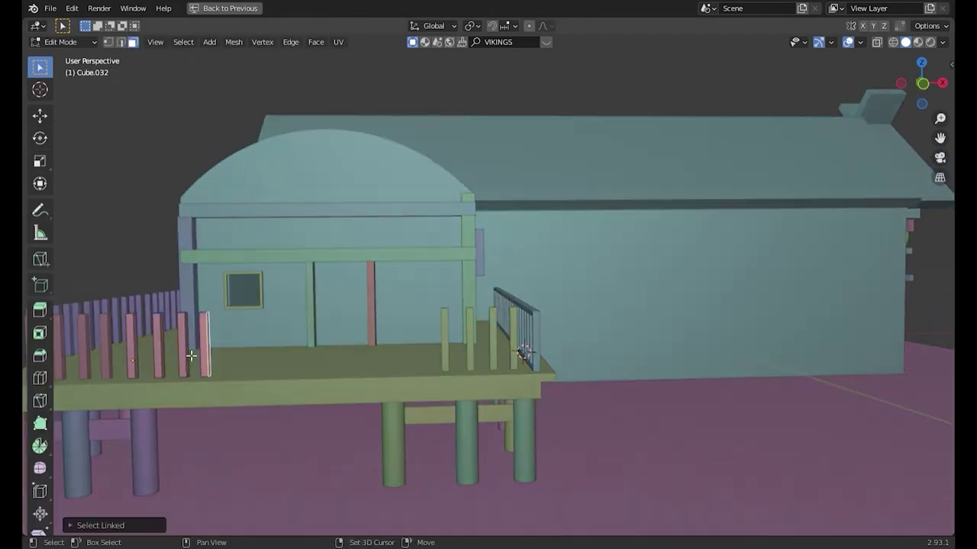
key(g)
click(310, 350)
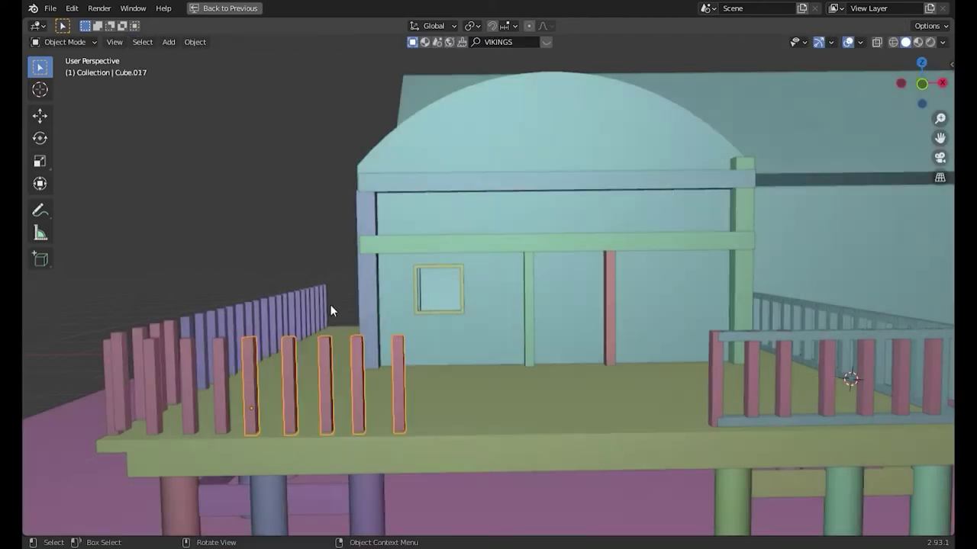
- Delete the loose posts and loop-cut a rail across the pink posts
key(Tab)
key(ctrl+r)
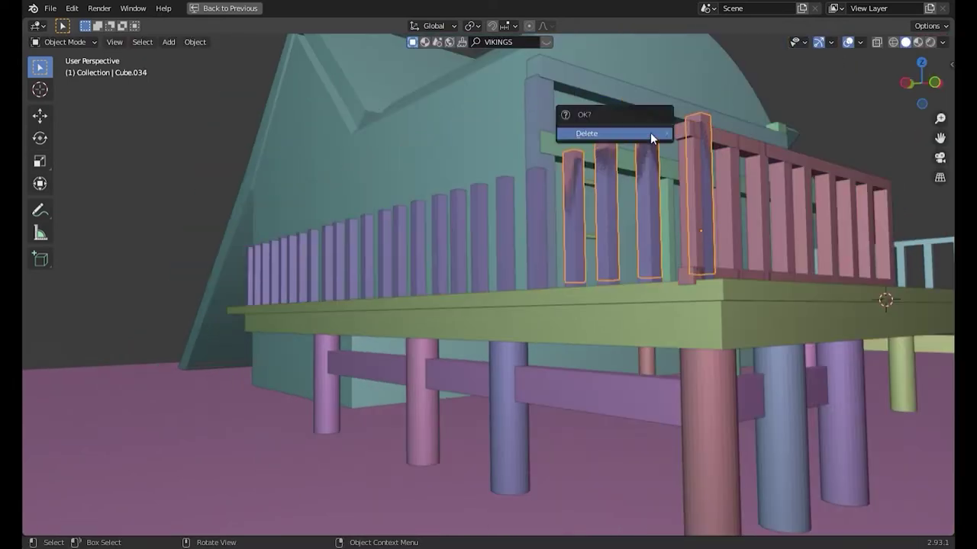
click(650, 134)
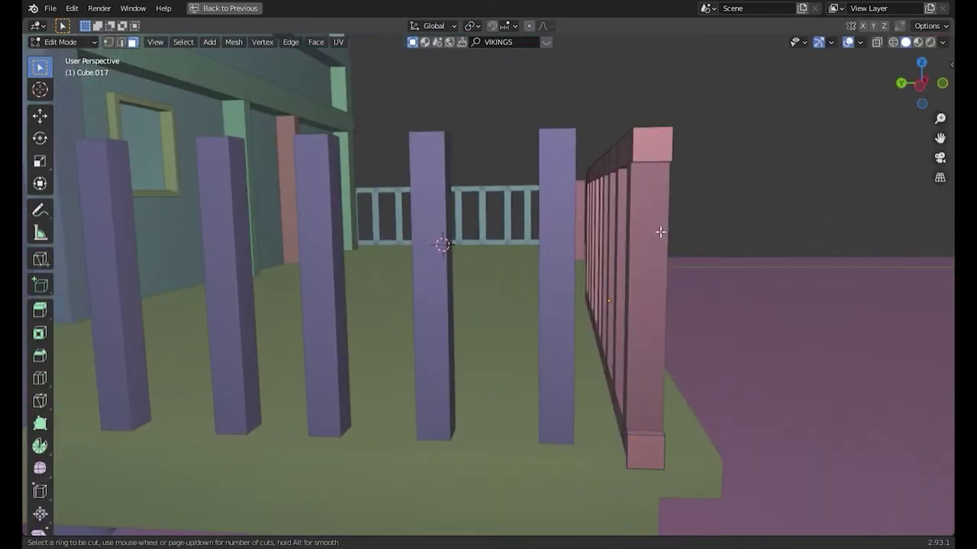
click(660, 232)
click(641, 115)
mouse_move(641, 115)
middle_down()
mouse_move(562, 268)
mouse_move(820, 279)
middle_up()
key(g)
key(g)
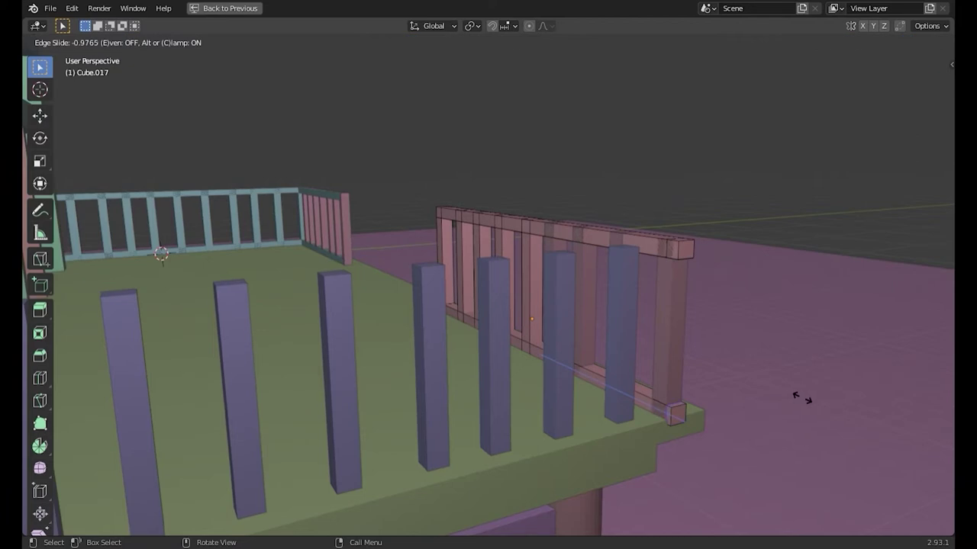
- Slide the rail edge loop into place and shift the railing along Y
key(g)
key(x)
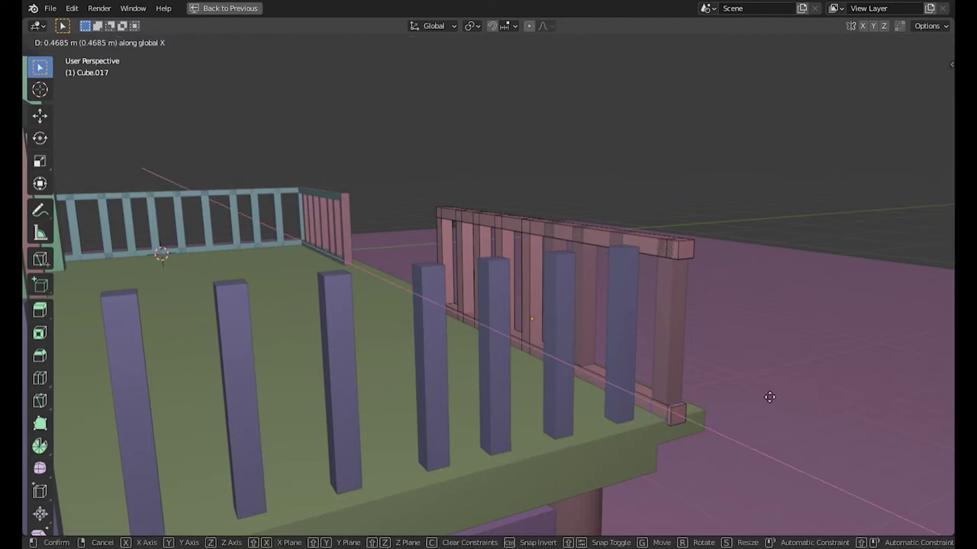
key(Escape)
key(g)
key(g)
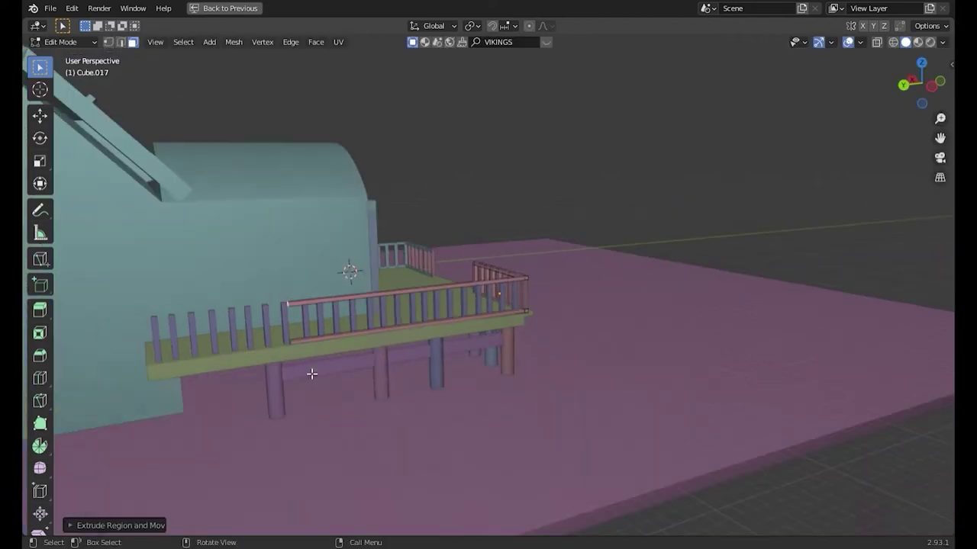
key(Tab)
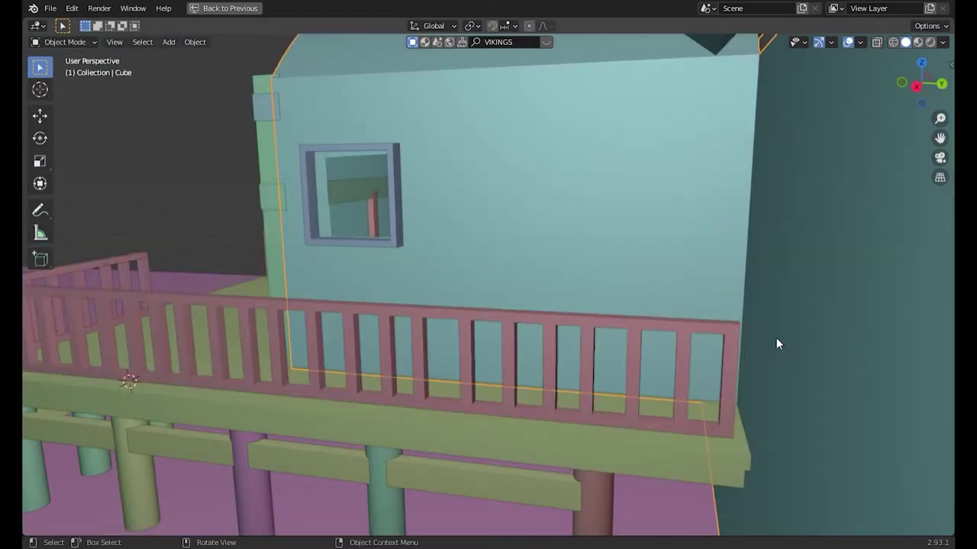
key(Escape)
key(KP_Divide)
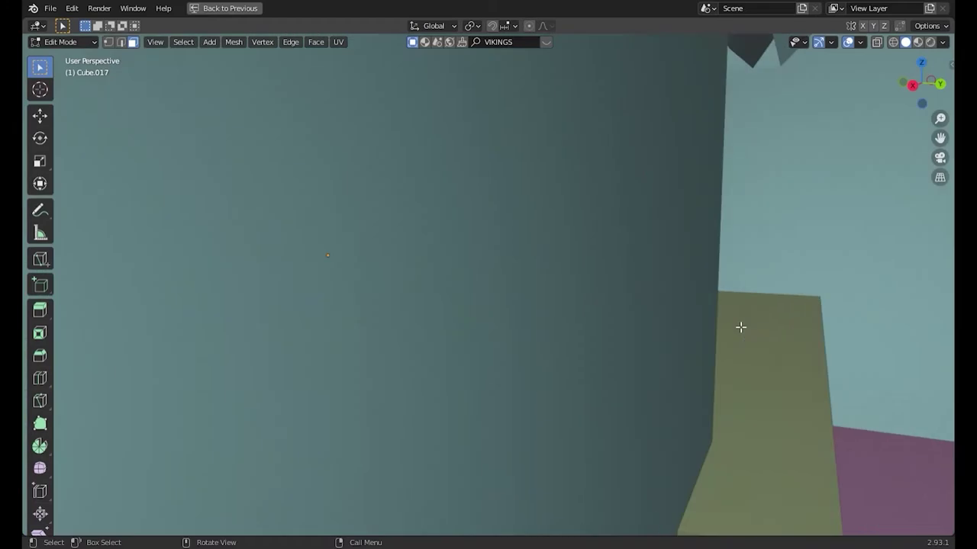
key(KP_Divide)
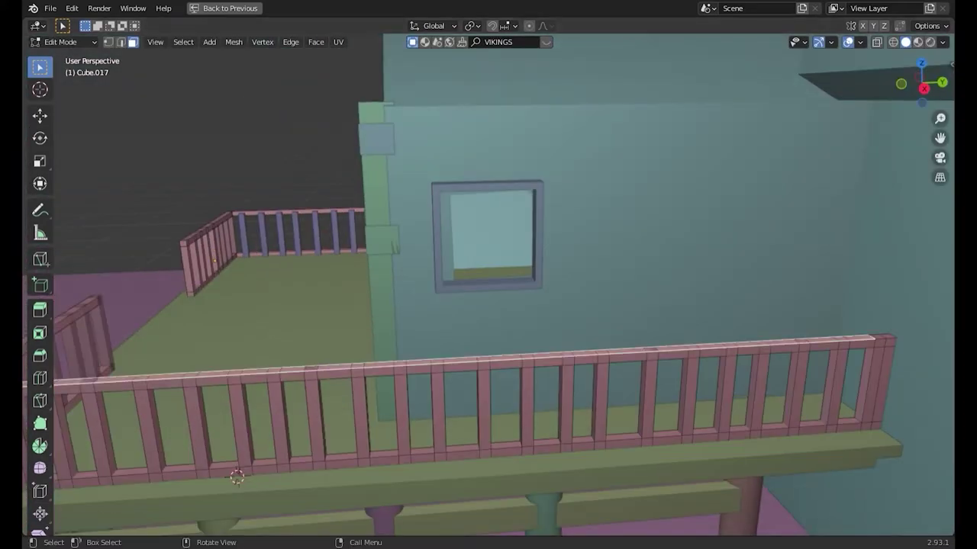
- Save, then thicken the railing faces with Alt+S shrink/fatten
key(ctrl+s)
key(alt+s)
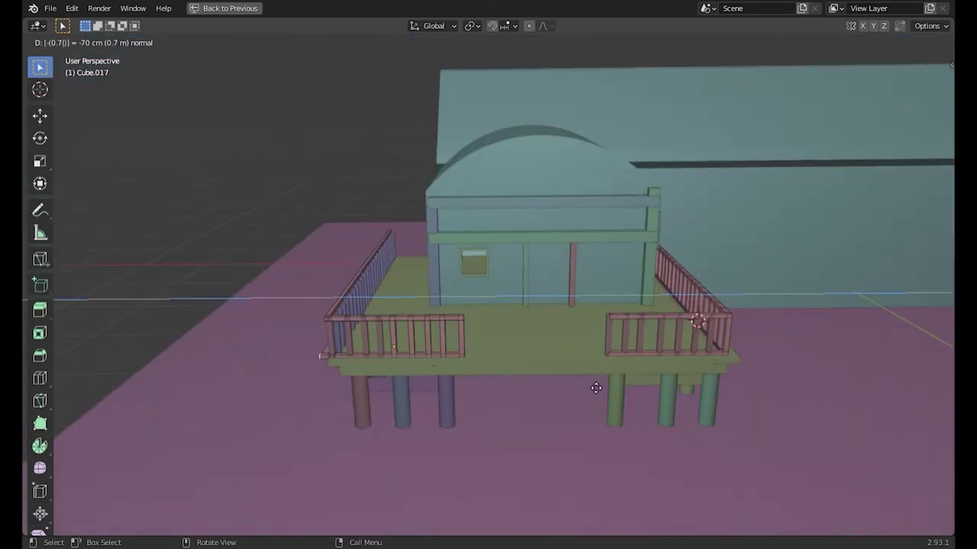
click(596, 388)
middle_drag(596, 387, 648, 363)
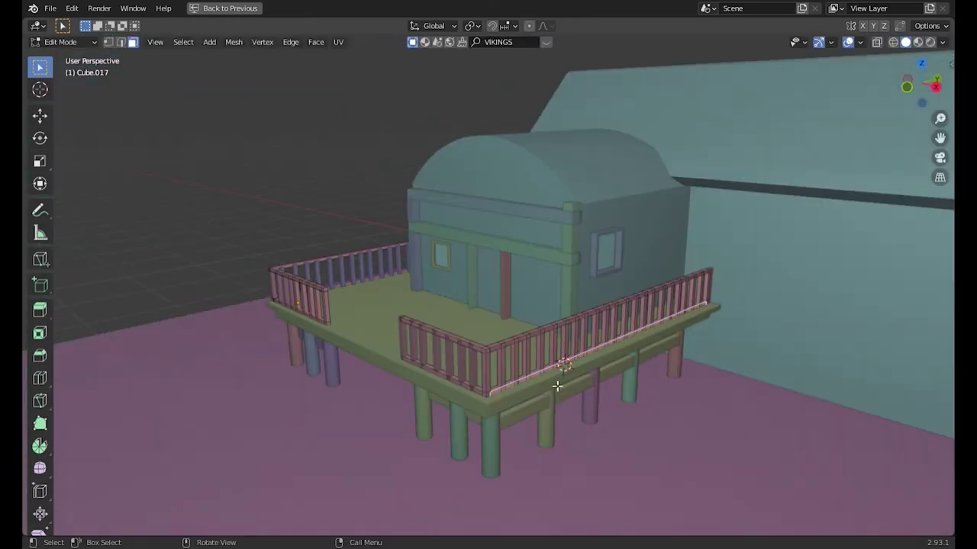
key(alt+s)
click(464, 262)
- Lower the roof ridge strip onto the roof peak with repeated Z-constrained moves
key(alt+s)
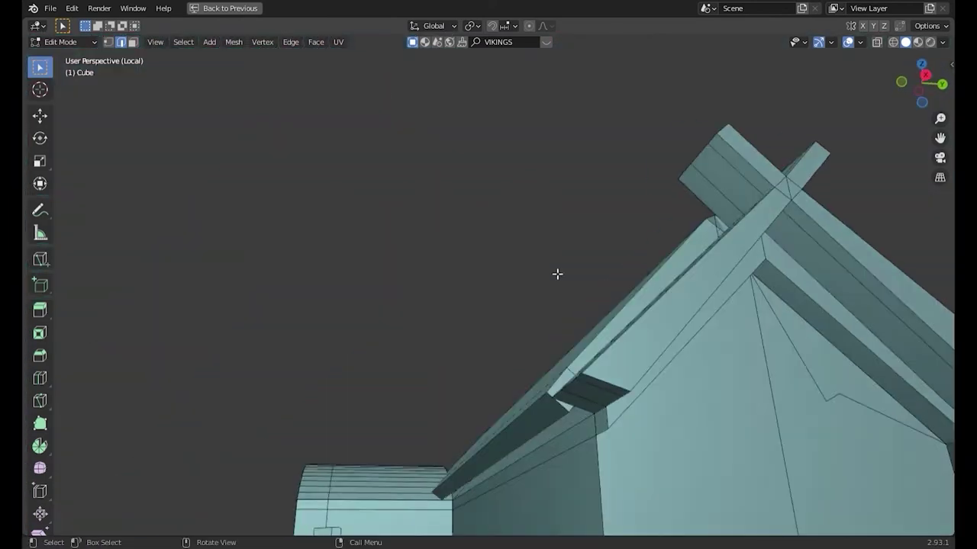
key(g)
key(z)
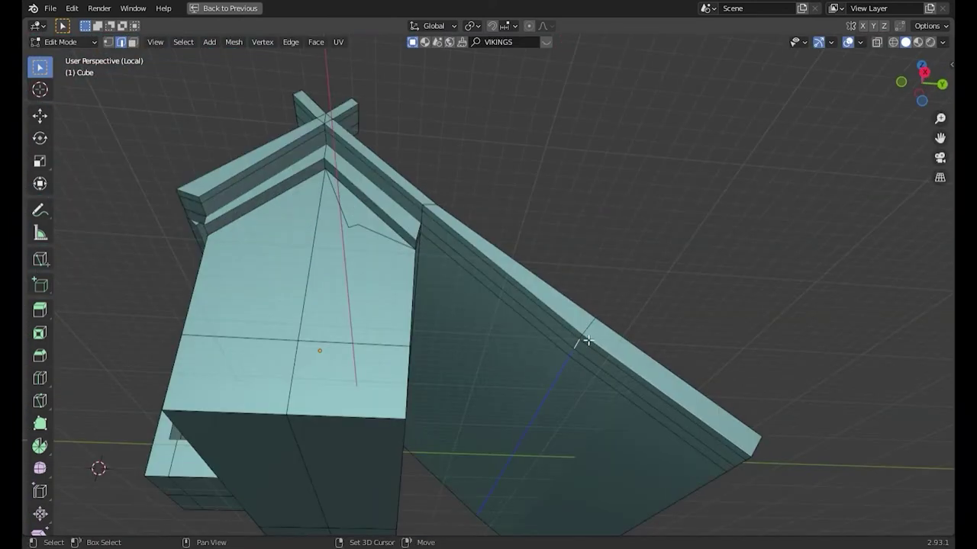
key(g)
key(z)
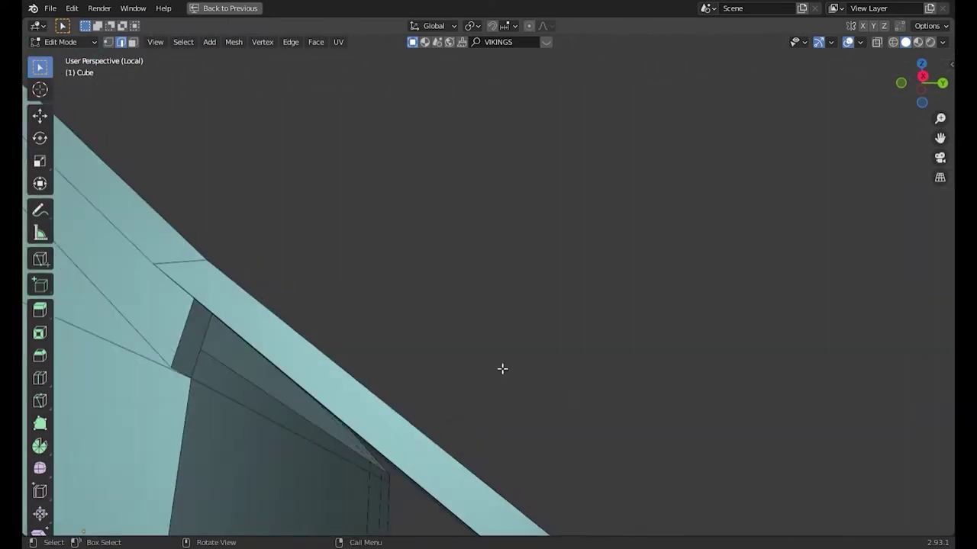
key(g)
key(z)
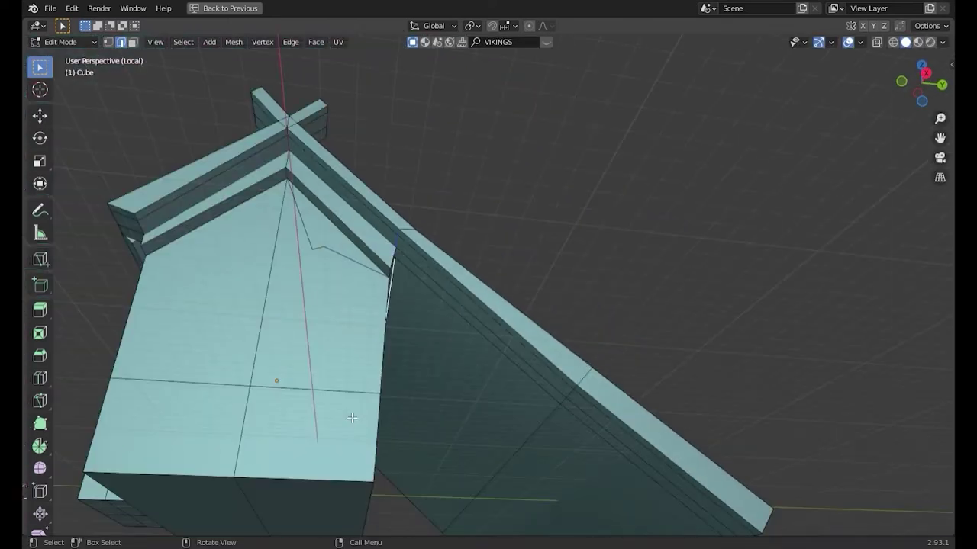
key(g)
key(z)
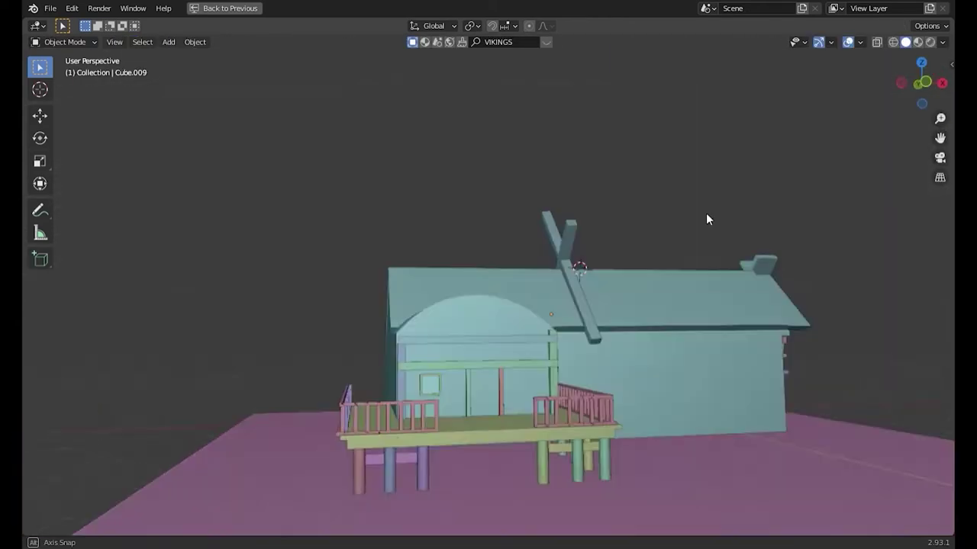
- Move the crossed gable plank into position near the roof ridge
middle_drag(706, 213, 685, 257)
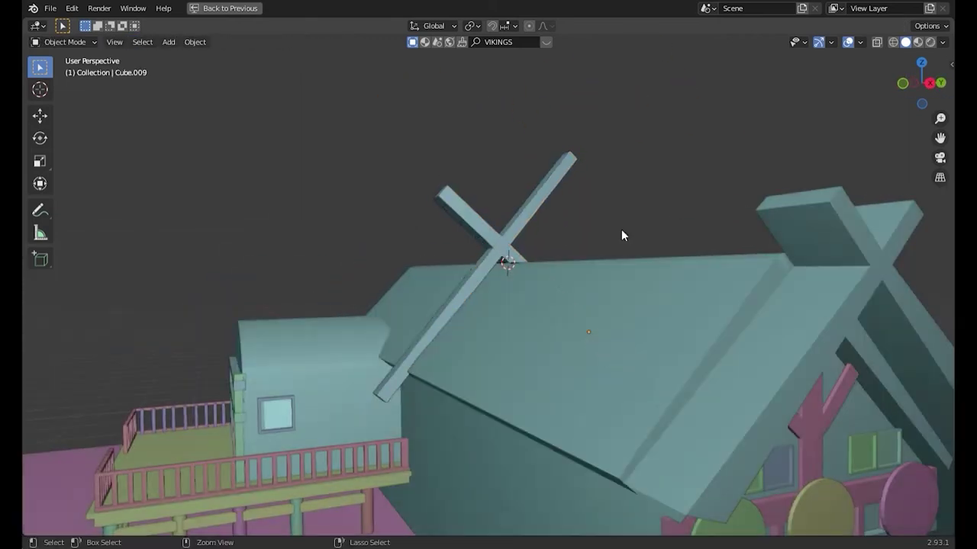
scroll(575, 174, down, 4)
scroll(576, 180, up, 2)
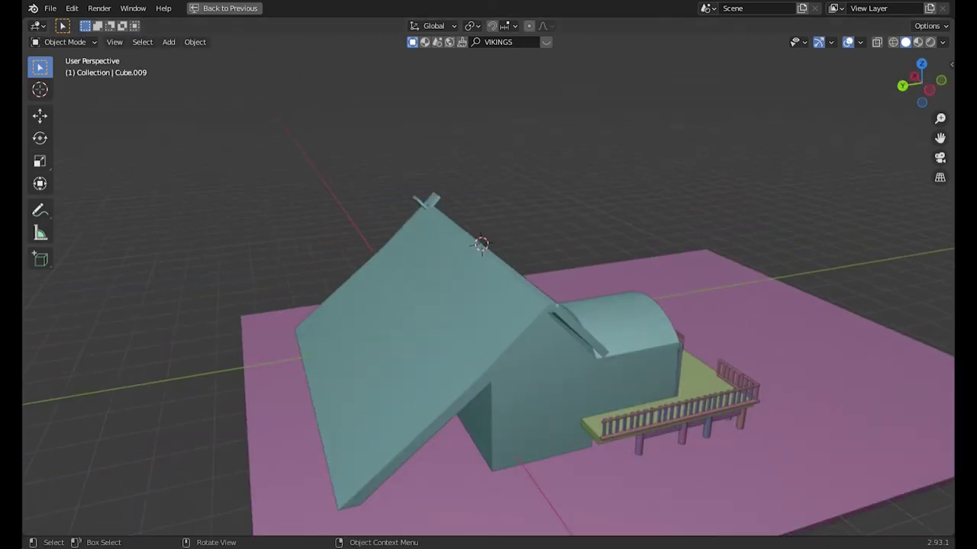
mouse_move(687, 269)
middle_down()
mouse_move(490, 204)
mouse_move(713, 308)
mouse_move(618, 238)
middle_up()
key(Tab)
key(Tab)
key(g)
click(610, 257)
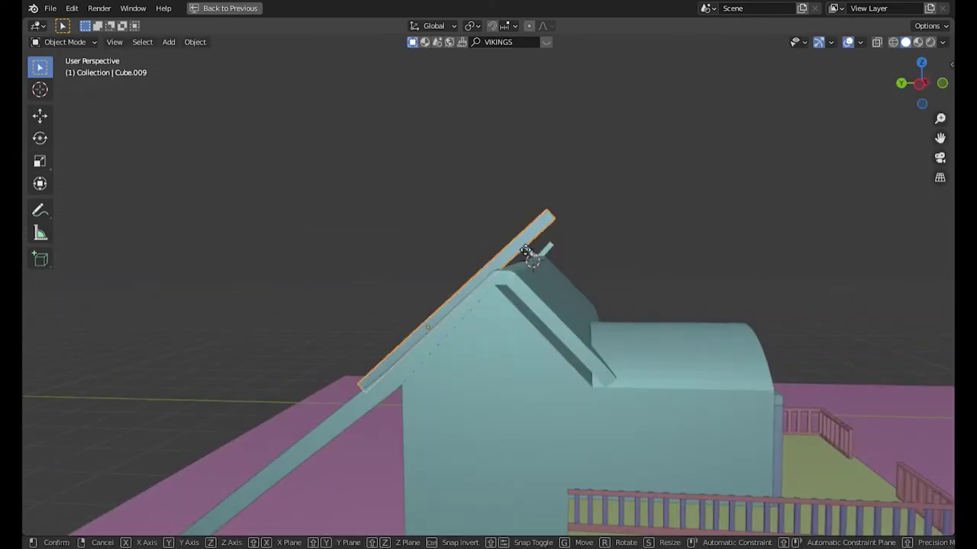
click(525, 250)
- Duplicate the gable plank and place the copy on the roof
mouse_move(566, 218)
middle_down()
mouse_move(541, 255)
mouse_move(597, 243)
middle_up()
scroll(541, 255, up, 3)
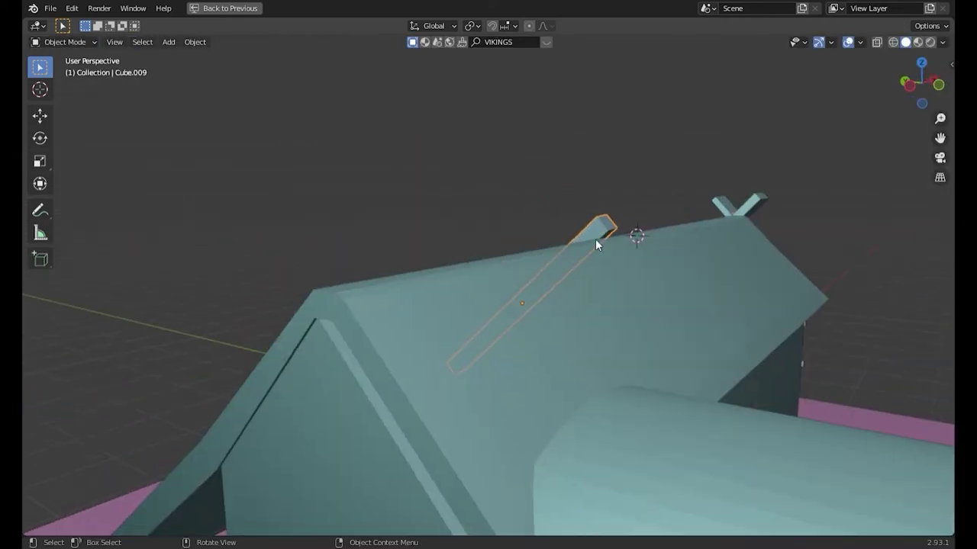
key(shift+d)
click(693, 224)
- Move the copied plank along Y and rotate it about Y to cross the slope
mouse_move(708, 224)
middle_down()
mouse_move(629, 256)
mouse_move(632, 286)
middle_up()
key(g)
key(Escape)
key(g)
key(x)
key(y)
key(r)
key(y)
click(737, 312)
- Scale the copied roof plank along Z
key(Tab)
mouse_move(737, 312)
middle_down()
mouse_move(547, 215)
mouse_move(453, 227)
mouse_move(512, 257)
middle_up()
key(Tab)
key(s)
key(z)
key(Escape)
key(s)
key(z)
key(Return)
- Duplicate another roof beam, rotate it, and slide it along Y
middle_drag(586, 256, 478, 264)
key(shift+d)
key(r)
key(g)
key(y)
click(503, 207)
- Rotate the new beam onto the roof slope and position it along Y
mouse_move(503, 207)
middle_down()
mouse_move(419, 180)
mouse_move(430, 162)
middle_up()
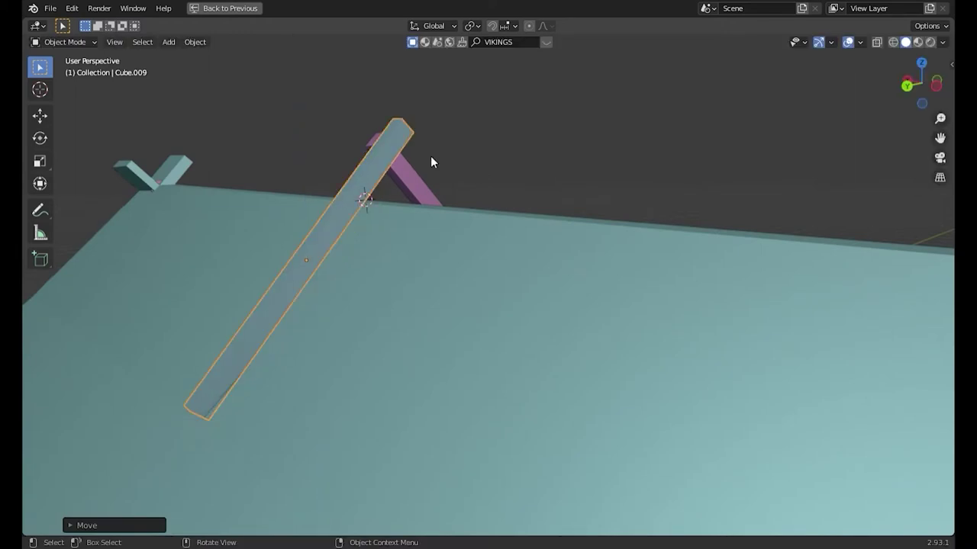
key(r)
key(g)
key(y)
click(542, 168)
middle_drag(542, 168, 566, 189)
scroll(534, 206, down, 4)
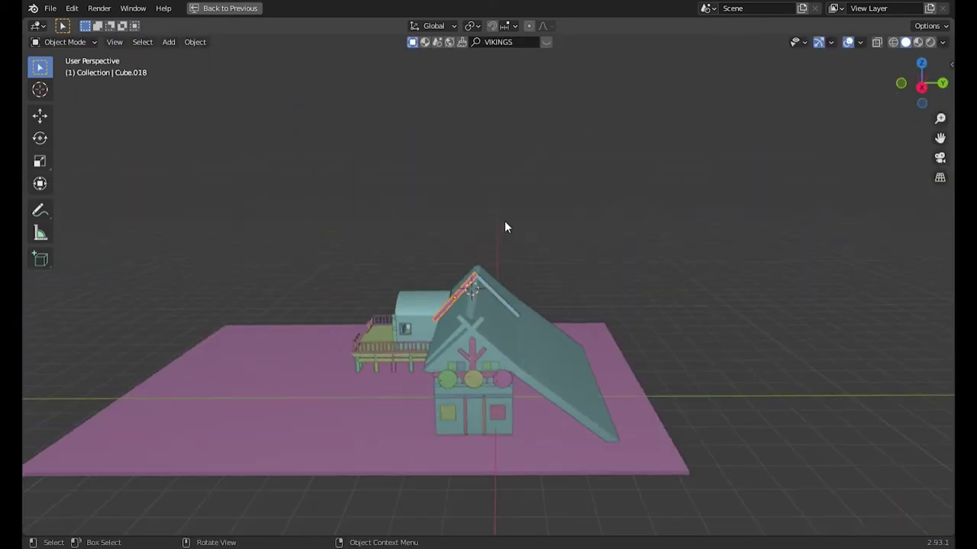
scroll(349, 461, up, 8)
- Add a loop cut along the bottom edge of the annex window frame
click(490, 310)
key(Tab)
key(ctrl+r)
click(473, 338)
click(478, 341)
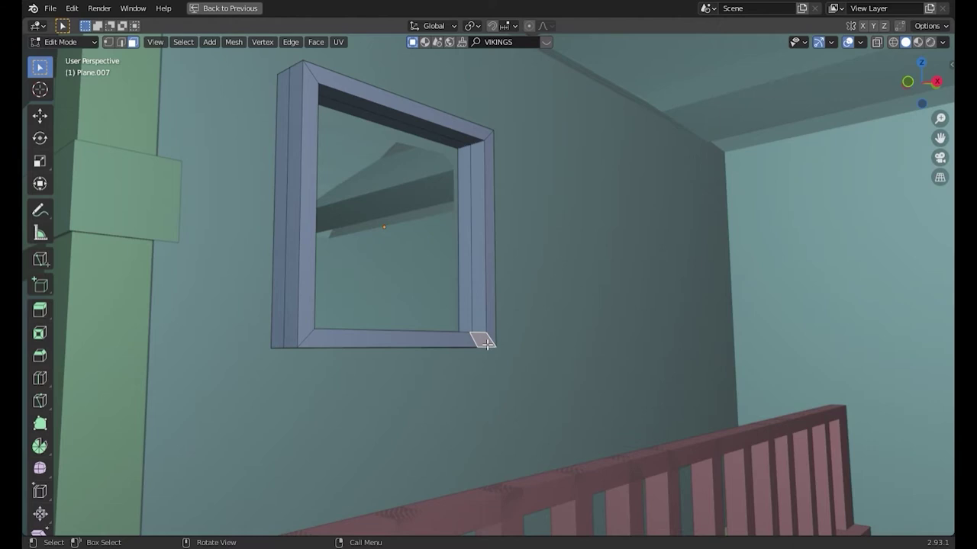
- Extrude the window frame face outward, scale it, then extrude the inner face inward
key(e)
click(564, 321)
middle_drag(577, 328, 646, 253)
key(s)
click(475, 389)
key(e)
click(516, 430)
mouse_move(517, 429)
middle_down()
mouse_move(817, 320)
mouse_move(687, 320)
mouse_move(458, 352)
middle_up()
scroll(454, 317, up, 3)
- Rotate the frame's lower-right corner vertex about Y
key(1)
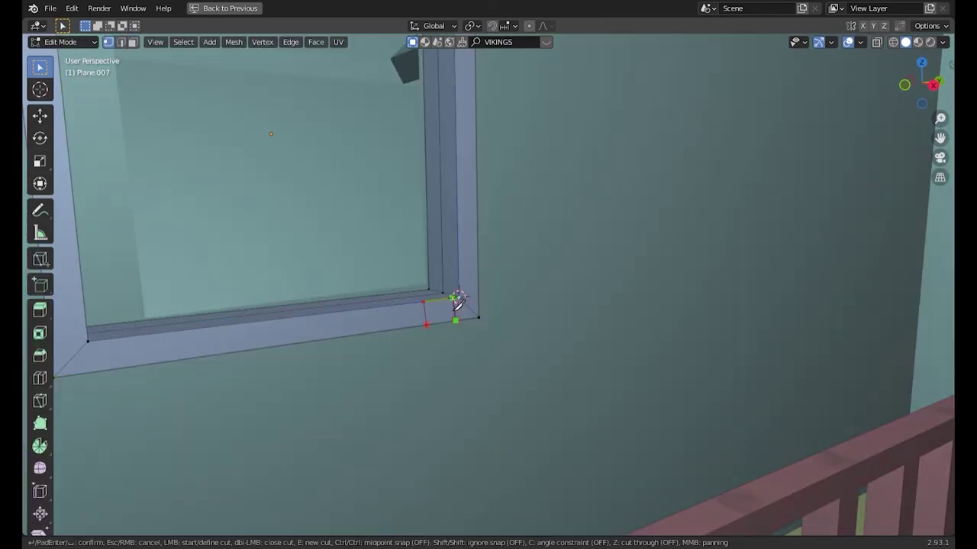
middle_drag(492, 385, 563, 386)
key(r)
key(y)
click(691, 382)
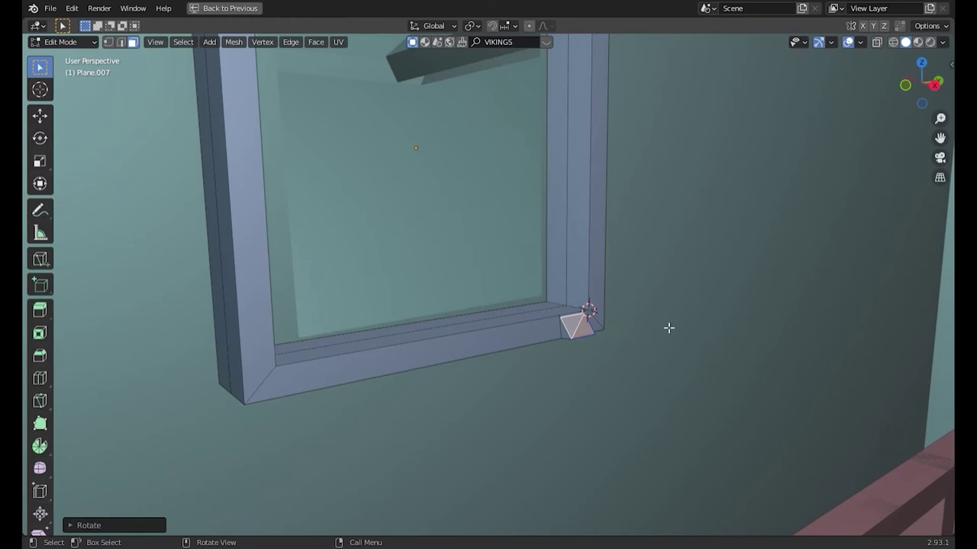
scroll(668, 328, down, 5)
- Extrude the corner vertex into a diagonal prop stick and lengthen it
key(e)
click(774, 239)
key(g)
click(889, 275)
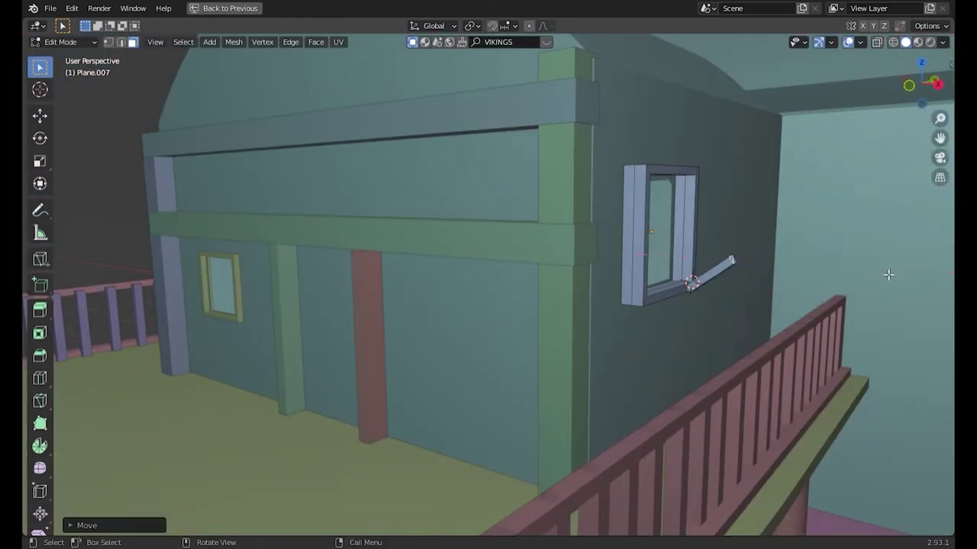
middle_drag(889, 275, 517, 331)
key(e)
click(526, 329)
scroll(529, 327, up, 5)
scroll(575, 292, down, 3)
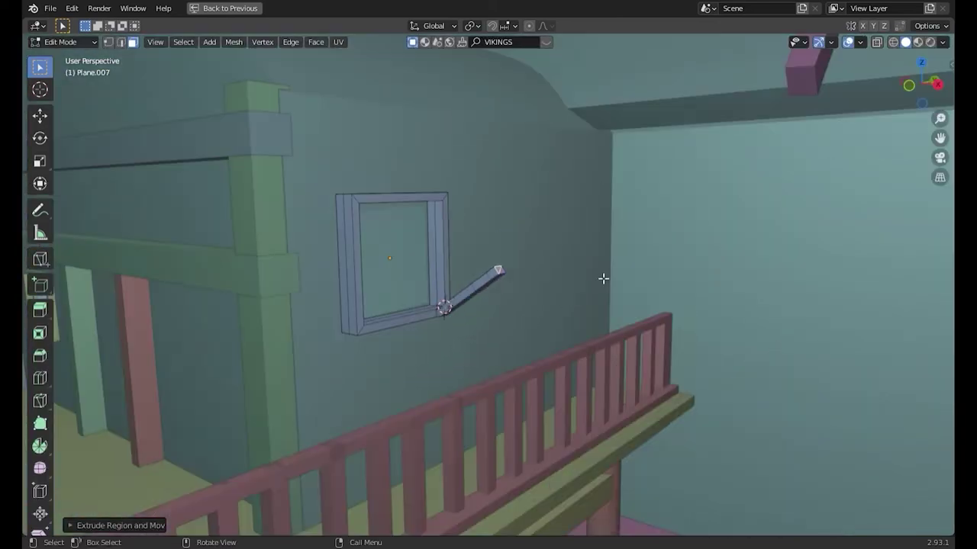
- Zoom in close on the prop stick in wireframe view
key(shift+z)
scroll(556, 288, up, 3)
key(shift+b)
drag(529, 214, 402, 375)
scroll(456, 335, up, 4)
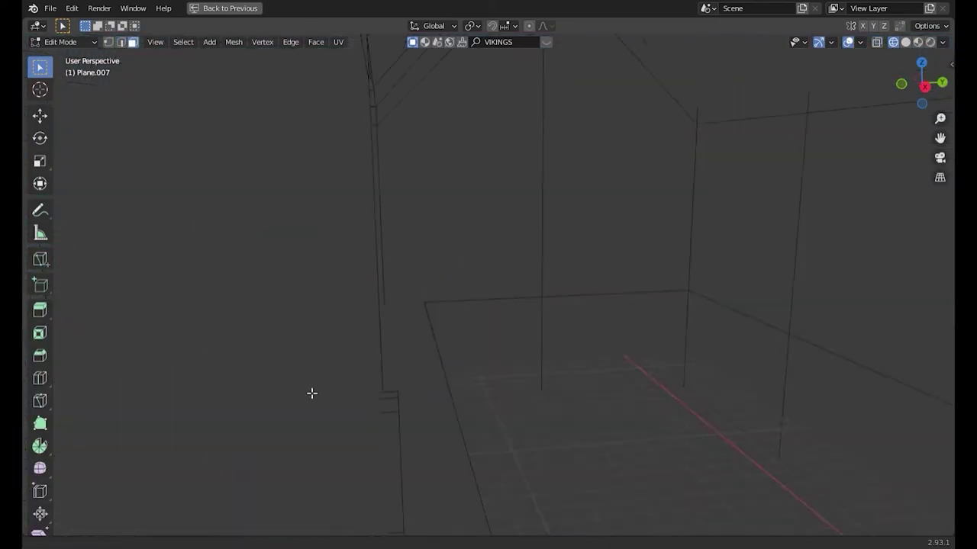
shift+middle_drag(311, 393, 144, 334)
- Adjust the stick's position along Y and Z, then return to material preview shading
key(g)
key(y)
key(z)
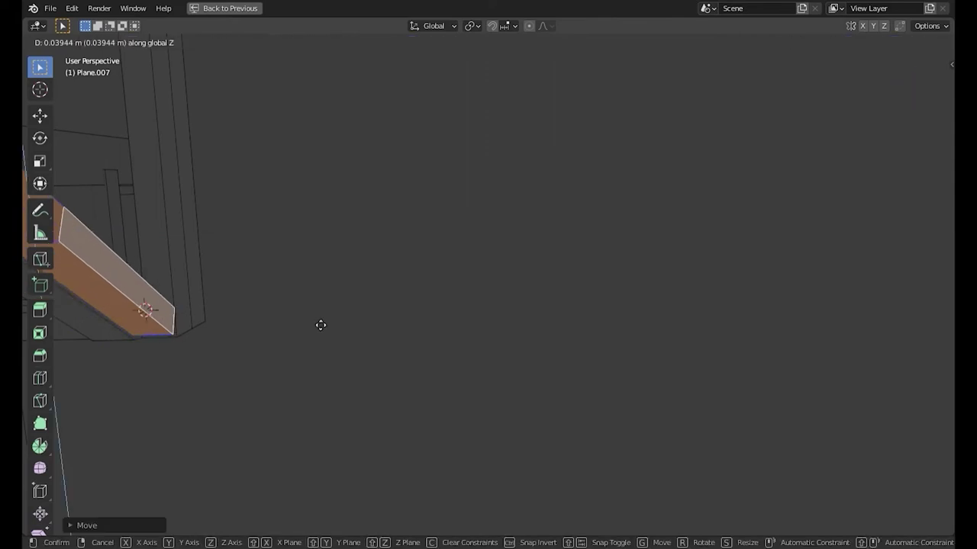
click(321, 322)
scroll(321, 322, down, 5)
key(z)
click(387, 373)
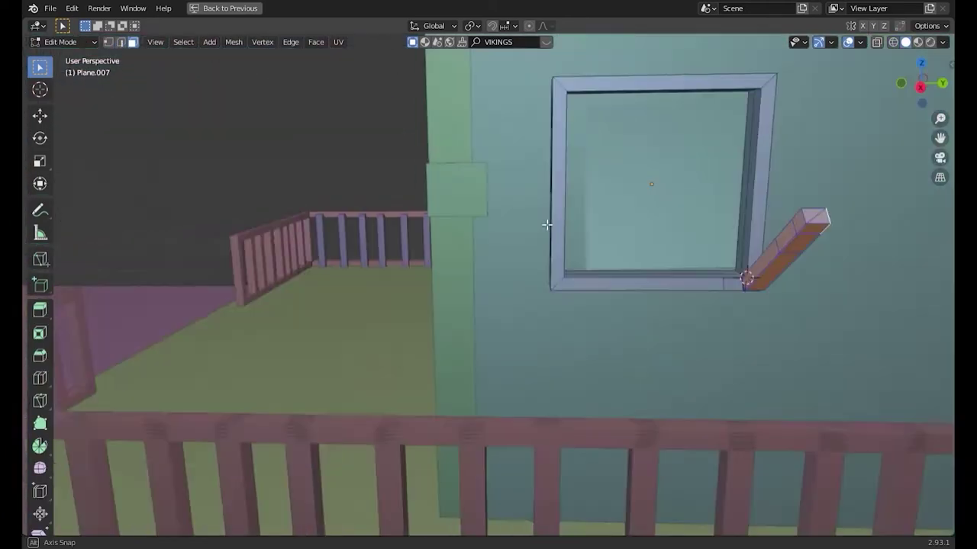
- Duplicate the stick along Y to the window's lower-left corner and rotate it
key(shift+d)
key(y)
click(631, 333)
key(g)
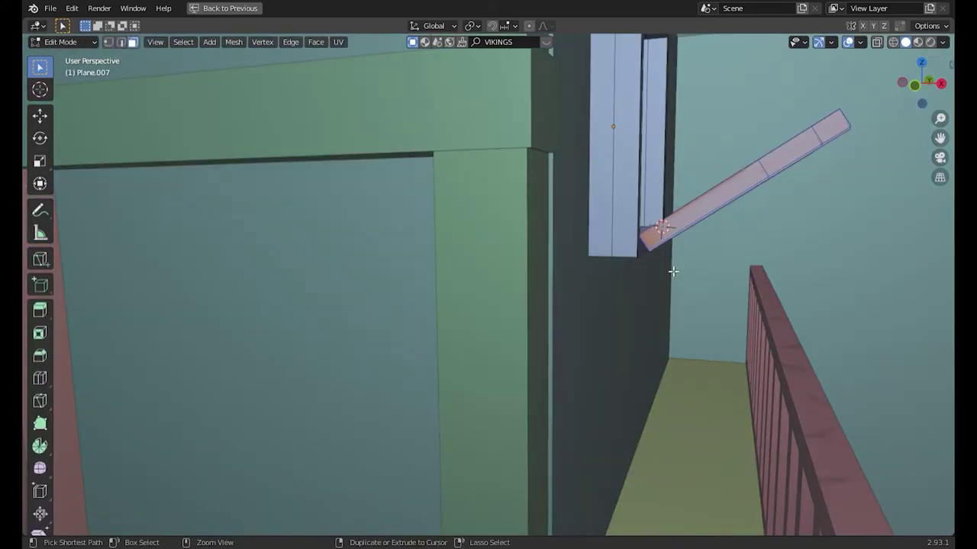
key(r)
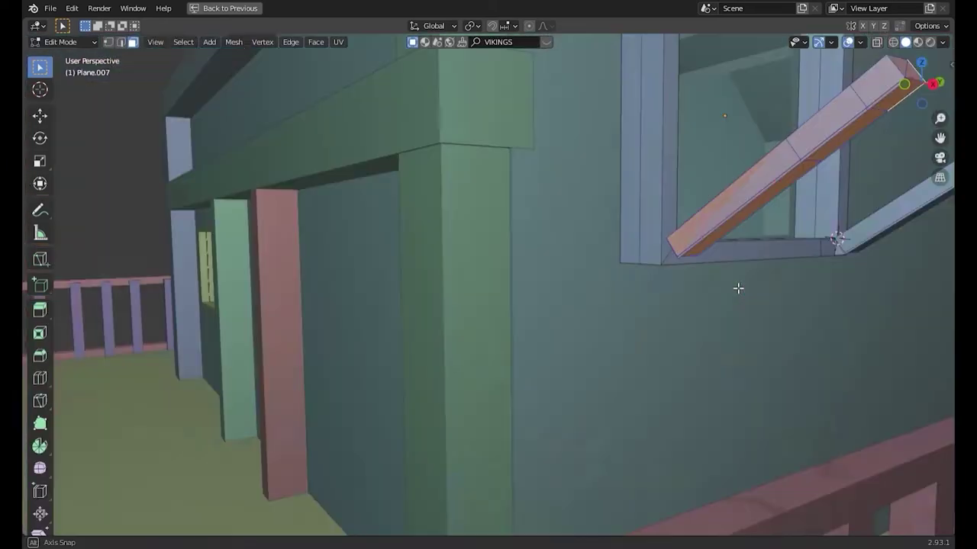
mouse_move(738, 289)
middle_down()
mouse_move(774, 300)
mouse_move(340, 169)
middle_up()
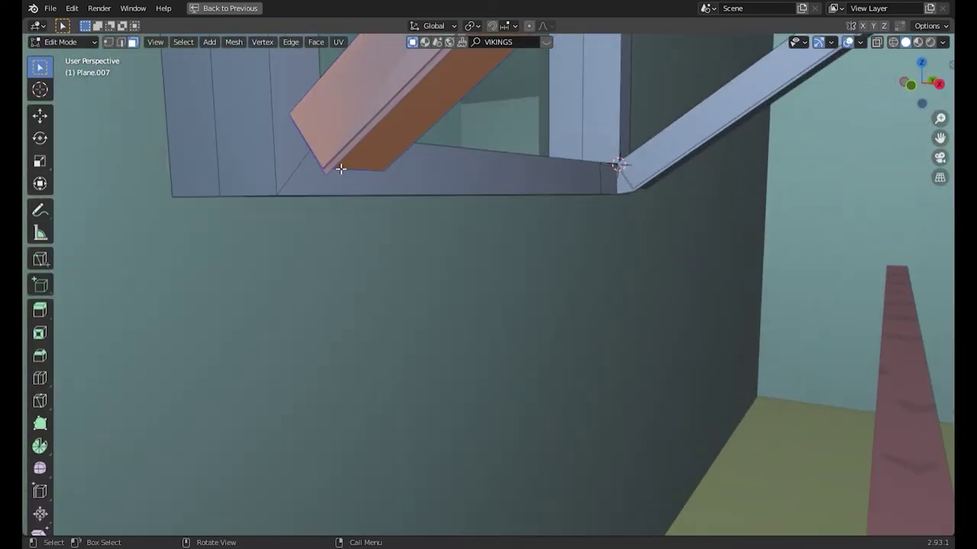
middle_drag(334, 266, 553, 265)
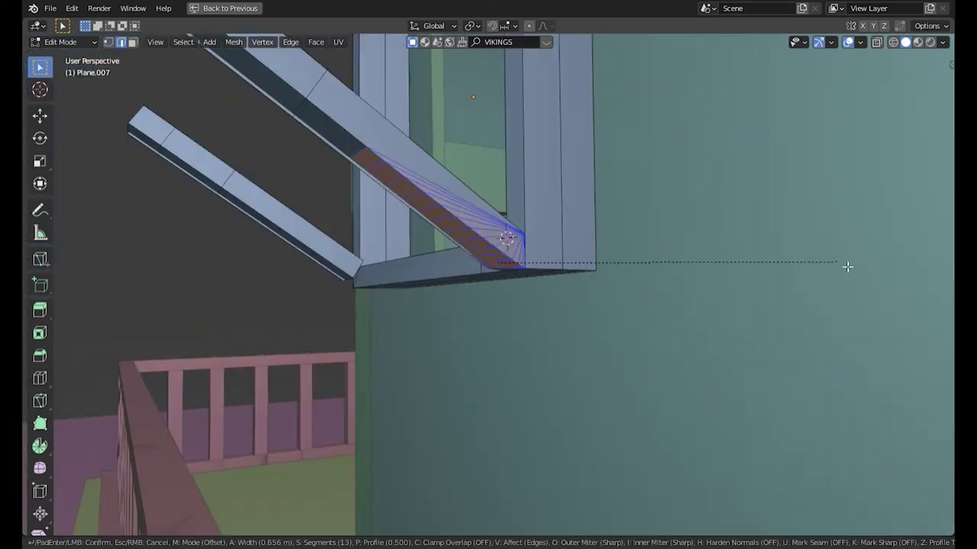
- Inspect beneath the frame sill and isolate the window frame in local view
key(2)
mouse_move(521, 267)
middle_down()
mouse_move(533, 278)
mouse_move(754, 246)
mouse_move(484, 414)
mouse_move(436, 290)
mouse_move(242, 395)
middle_up()
key(3)
scroll(240, 405, up, 5)
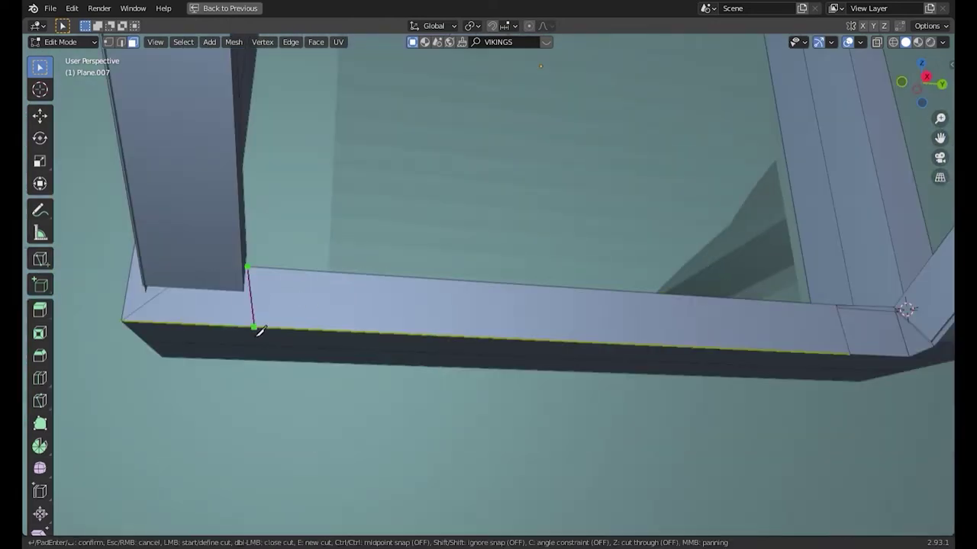
mouse_move(118, 286)
middle_down()
mouse_move(315, 334)
mouse_move(415, 395)
mouse_move(349, 397)
middle_up()
key(Return)
key(ctrl+r)
key(KP_Divide)
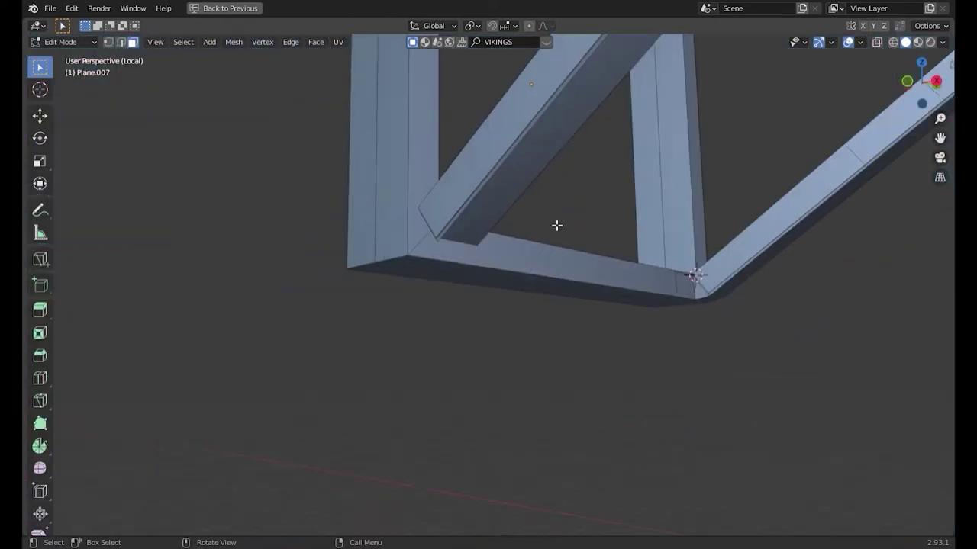
- Knife-cut the sill from a frame corner vertex and select the corner face in X-ray
key(k)
mouse_move(134, 272)
middle_down()
mouse_move(196, 165)
mouse_move(268, 197)
middle_up()
click(268, 197)
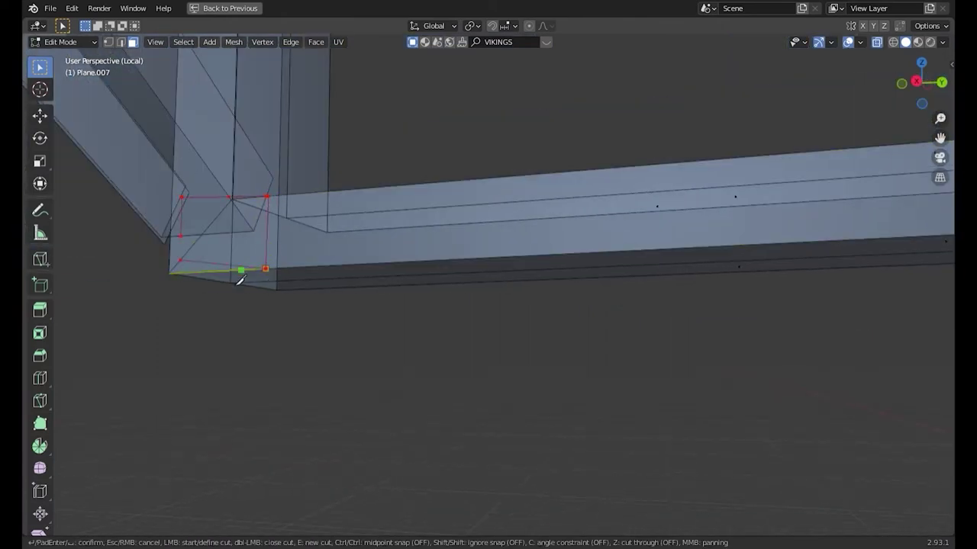
key(Return)
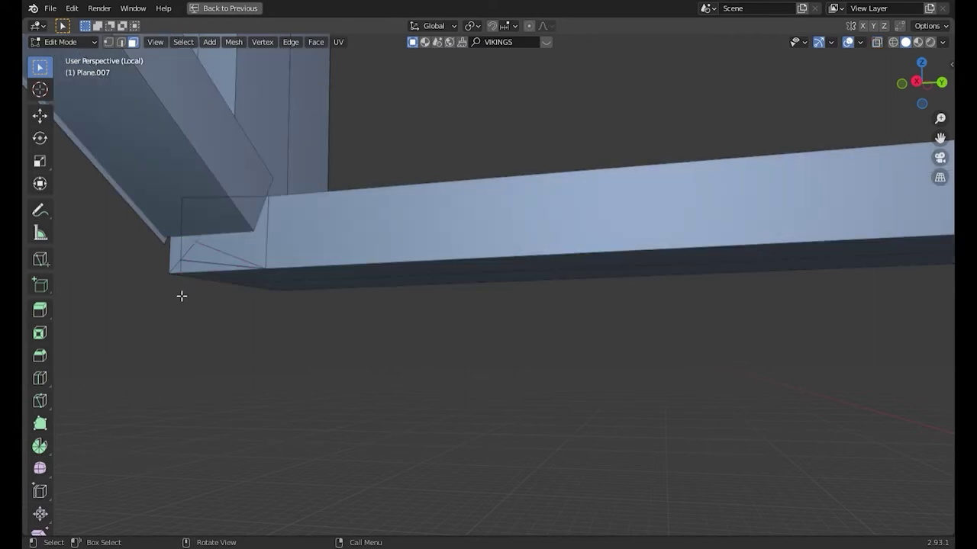
key(Escape)
key(alt+z)
click(195, 261)
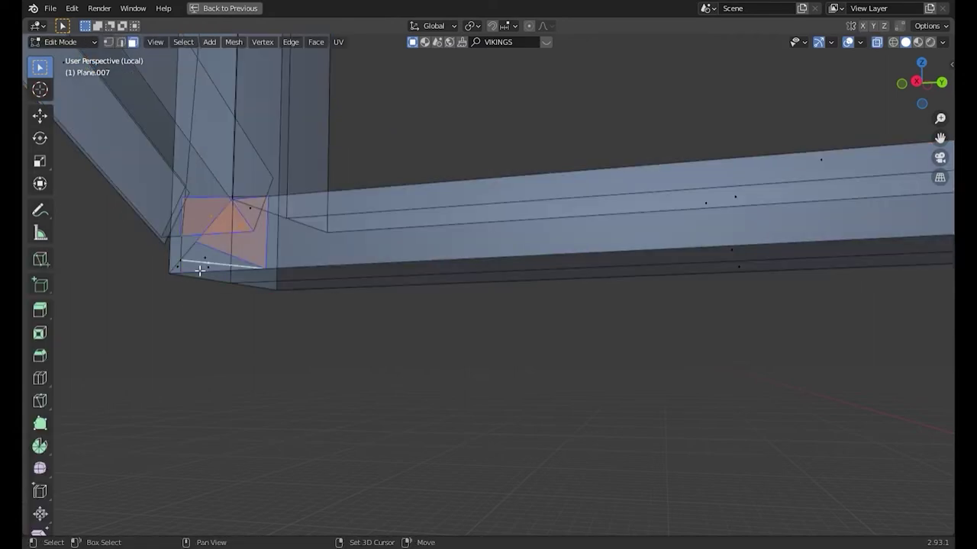
- Knife-cut the other corner, then return to Object Mode and the full scene
mouse_move(193, 281)
middle_down()
mouse_move(407, 238)
mouse_move(397, 138)
mouse_move(366, 211)
mouse_move(396, 198)
mouse_move(456, 281)
middle_up()
key(alt+z)
key(k)
key(Escape)
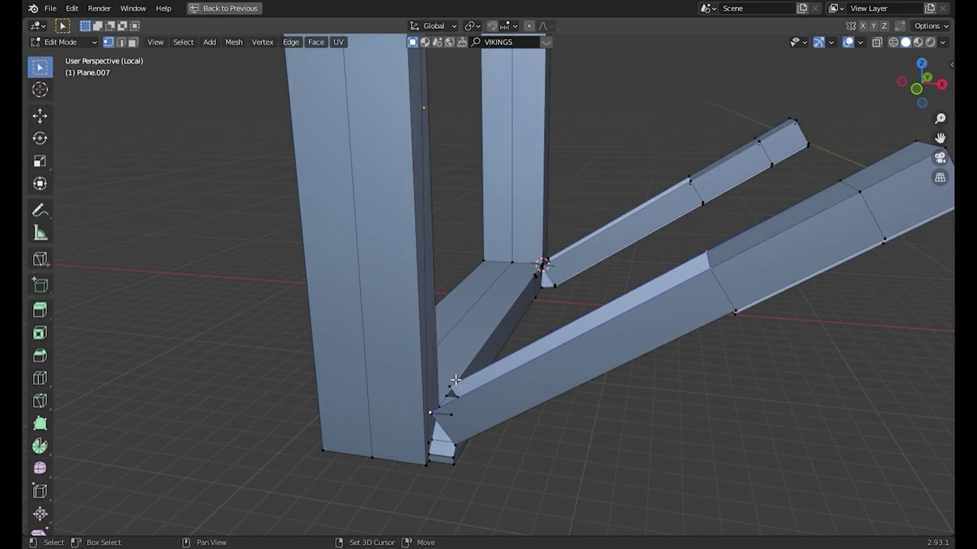
key(Tab)
key(KP_Divide)
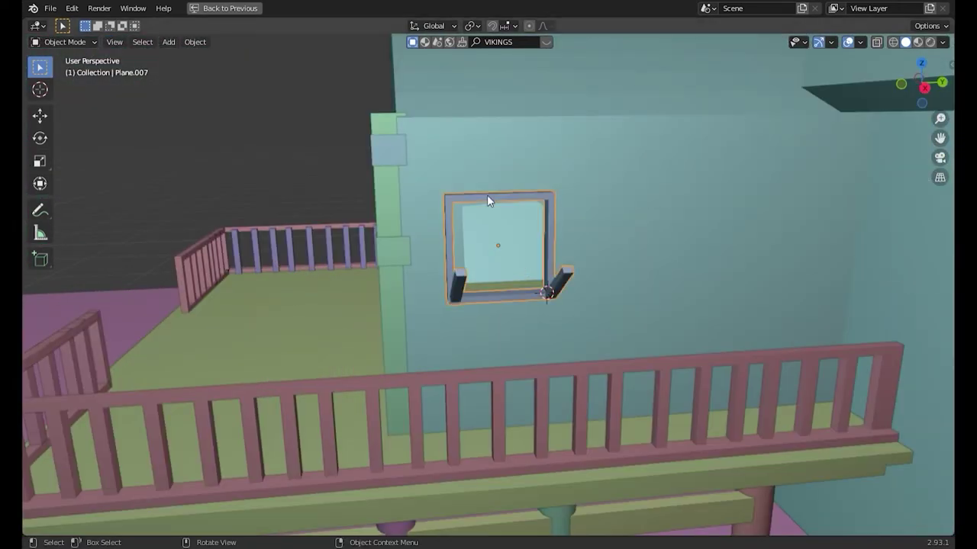
click(487, 195)
middle_drag(487, 195, 376, 442)
scroll(377, 442, down, 5)
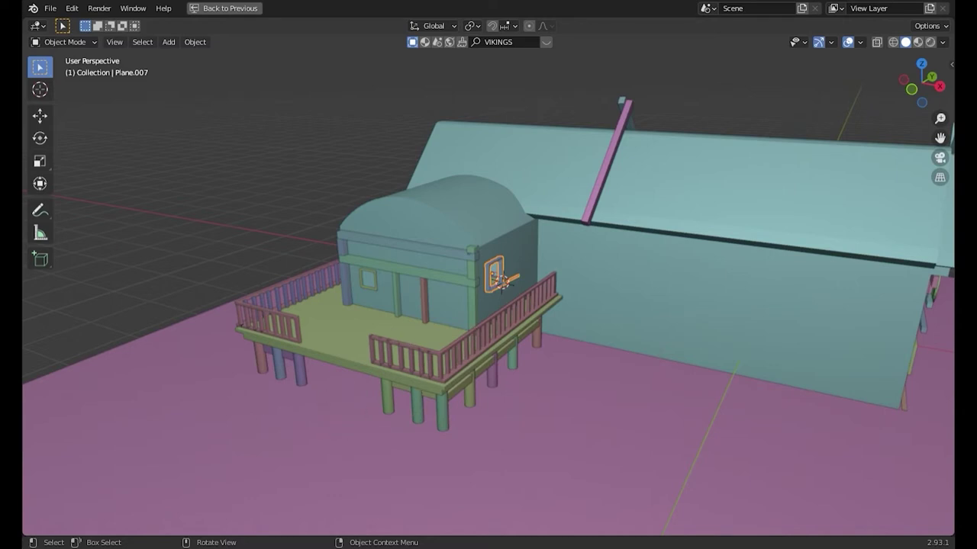
- Frame the annex side window and add a small cube beside it
key(KP_Decimal)
mouse_move(361, 362)
middle_down()
mouse_move(490, 193)
mouse_move(427, 229)
middle_up()
key(Tab)
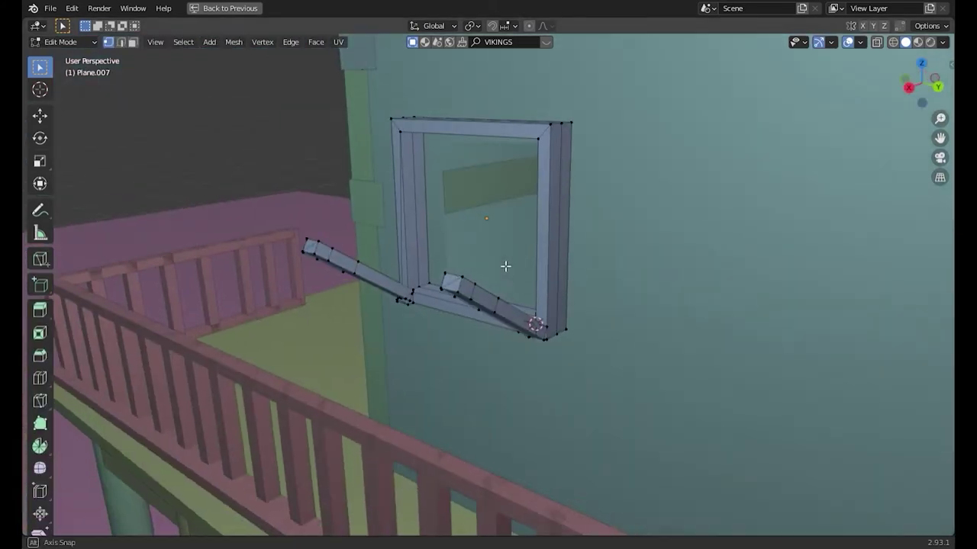
key(Tab)
mouse_move(628, 179)
middle_down()
mouse_move(334, 315)
mouse_move(579, 203)
middle_up()
key(shift+a)
click(631, 203)
key(s)
key(Return)
- Scale the cube along Y and move it onto the window frame top
mouse_move(647, 219)
middle_down()
mouse_move(152, 299)
mouse_move(567, 229)
mouse_move(578, 215)
middle_up()
key(s)
key(y)
key(Return)
key(g)
click(567, 251)
key(g)
key(y)
middle_drag(514, 236, 463, 211)
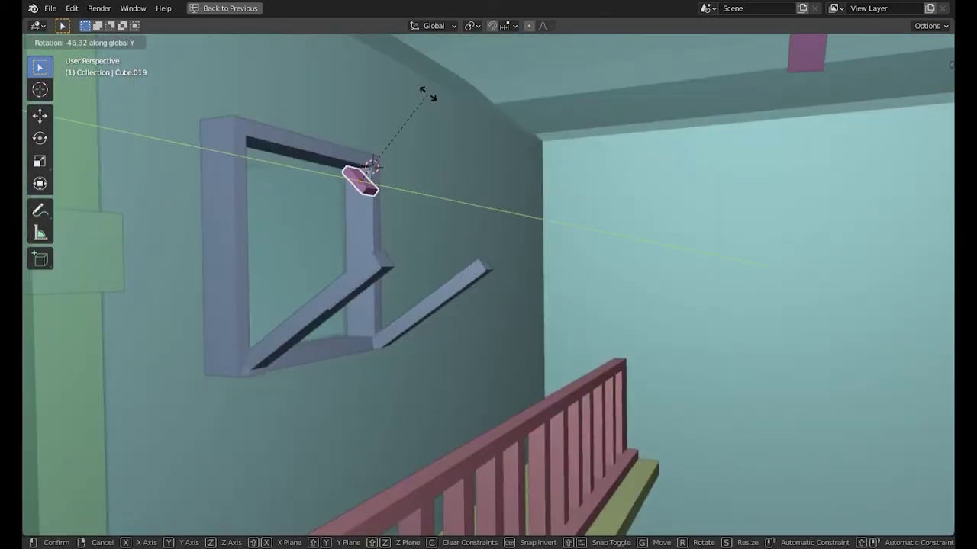
click(427, 91)
middle_drag(427, 92, 396, 163)
- Slide the cube along the frame top and enlarge it into the pink shutter panel
key(g)
key(y)
click(593, 181)
mouse_move(631, 128)
middle_down()
mouse_move(255, 154)
mouse_move(379, 107)
mouse_move(311, 235)
mouse_move(673, 206)
middle_up()
key(g)
key(y)
click(255, 155)
key(s)
click(380, 109)
key(r)
click(311, 234)
- Select the small bracket piece and edit its mesh beneath the shutter panel
click(293, 301)
mouse_move(293, 301)
middle_down()
mouse_move(68, 289)
mouse_move(500, 303)
middle_up()
key(Tab)
middle_drag(448, 246, 464, 229)
key(ctrl+r)
mouse_move(576, 270)
middle_down()
mouse_move(484, 270)
mouse_move(575, 231)
mouse_move(537, 222)
mouse_move(514, 285)
mouse_move(683, 242)
middle_up()
click(575, 231)
scroll(537, 222, up, 3)
mouse_move(482, 299)
middle_down()
mouse_move(209, 355)
mouse_move(285, 201)
mouse_move(425, 157)
mouse_move(472, 185)
mouse_move(502, 229)
mouse_move(407, 175)
mouse_move(508, 179)
mouse_move(375, 168)
mouse_move(612, 135)
mouse_move(262, 128)
middle_up()
- Adjust the window frame's prop vertices, then select the beam under the deck for editing
click(425, 158)
click(565, 187)
key(1)
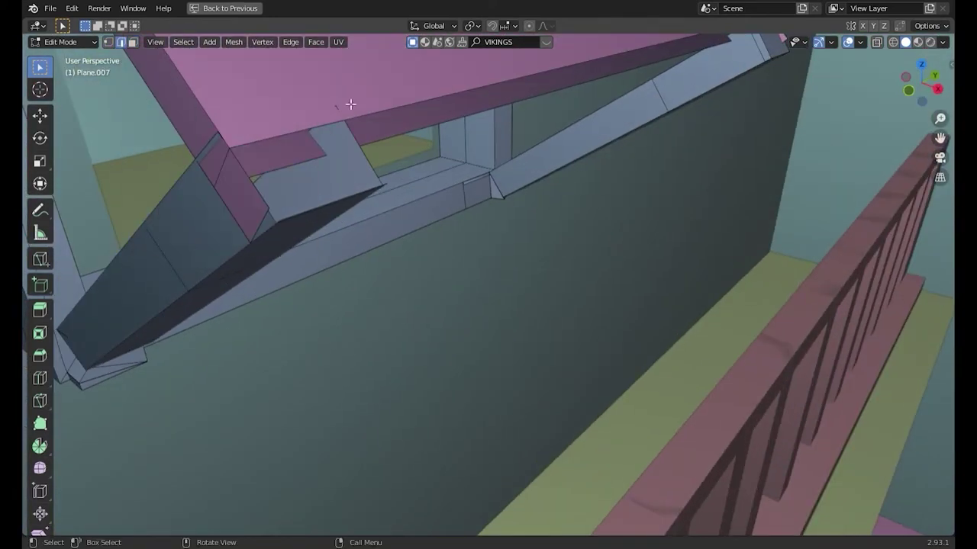
mouse_move(216, 147)
middle_down()
mouse_move(290, 246)
mouse_move(218, 118)
mouse_move(443, 251)
mouse_move(346, 178)
middle_up()
key(Tab)
key(Tab)
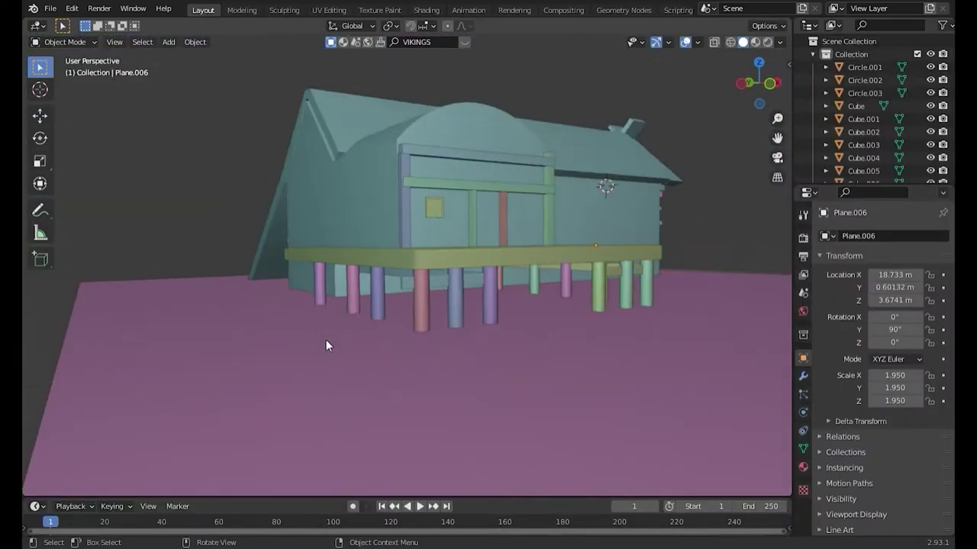
click(446, 315)
mouse_move(325, 339)
middle_down()
mouse_move(454, 319)
mouse_move(393, 313)
middle_up()
- Select the stilt under the deck and add an edge loop to it
click(393, 313)
key(Tab)
scroll(447, 229, down, 3)
key(ctrl+r)
click(448, 228)
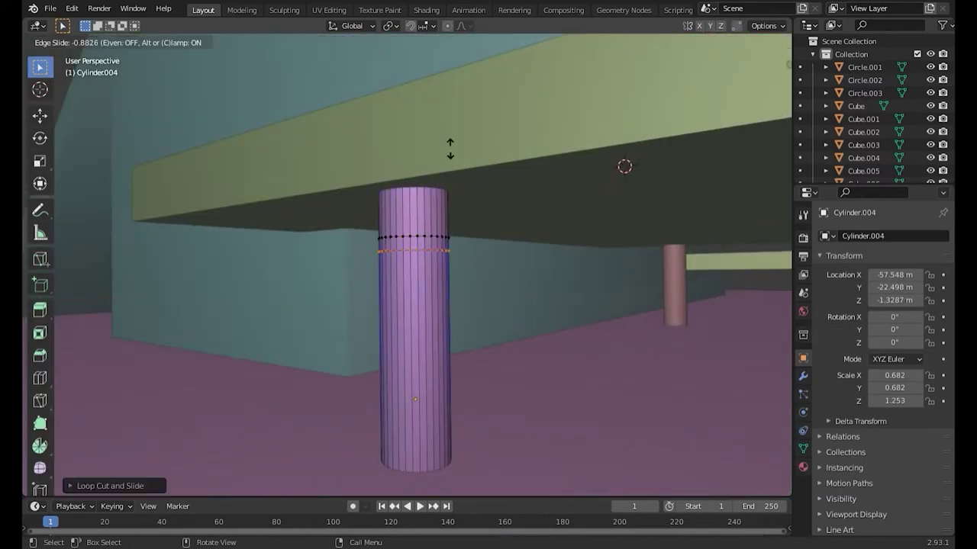
click(450, 149)
middle_drag(414, 252, 402, 246)
key(KP_Divide)
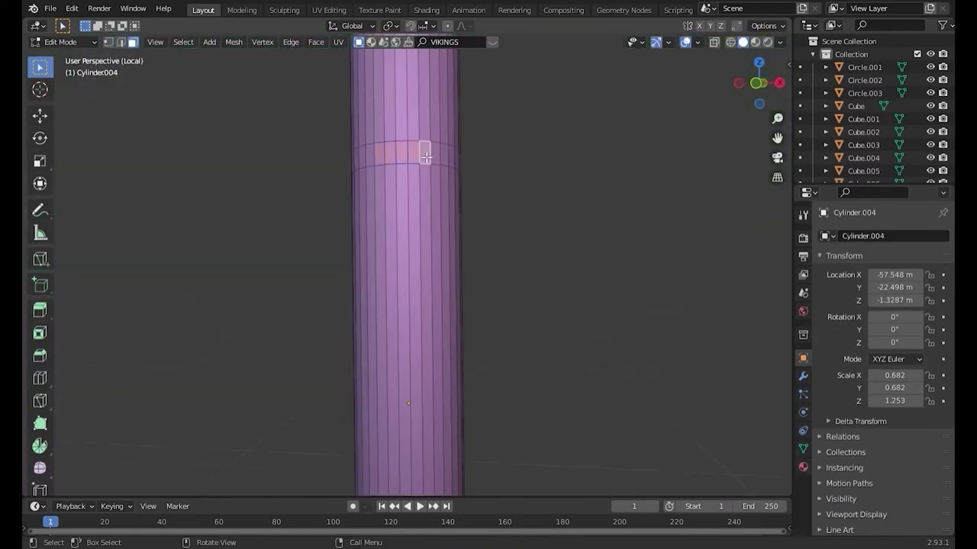
key(KP_Divide)
- Slide the new edge loop up the stilt using see-through view
key(g)
key(y)
click(513, 297)
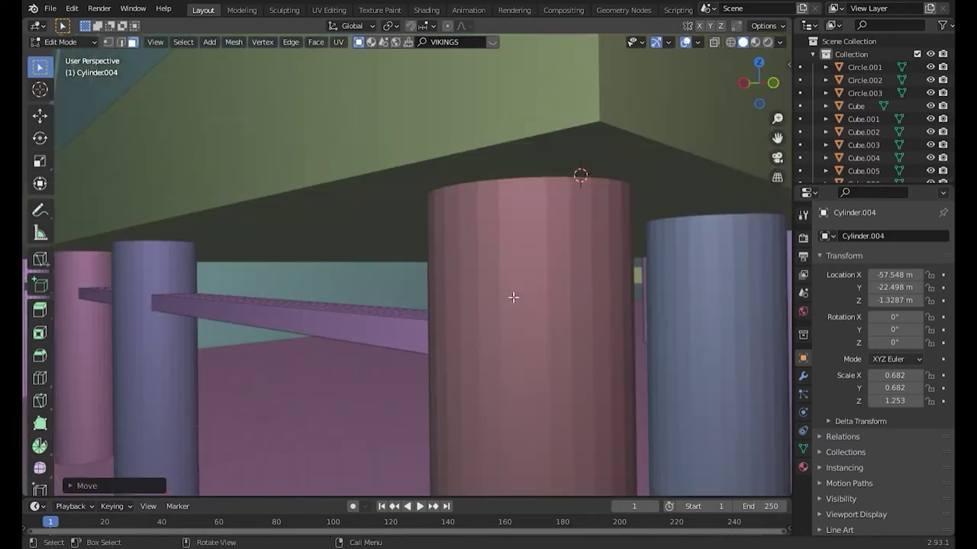
key(alt+z)
key(g)
key(g)
click(736, 333)
mouse_move(737, 333)
middle_down()
mouse_move(484, 295)
mouse_move(229, 303)
mouse_move(262, 221)
middle_up()
key(alt+z)
- Lower the new brace into position between the posts, then select the window frame
mouse_move(375, 301)
middle_down()
mouse_move(483, 310)
mouse_move(551, 387)
mouse_move(383, 298)
mouse_move(516, 224)
middle_up()
key(KP_Divide)
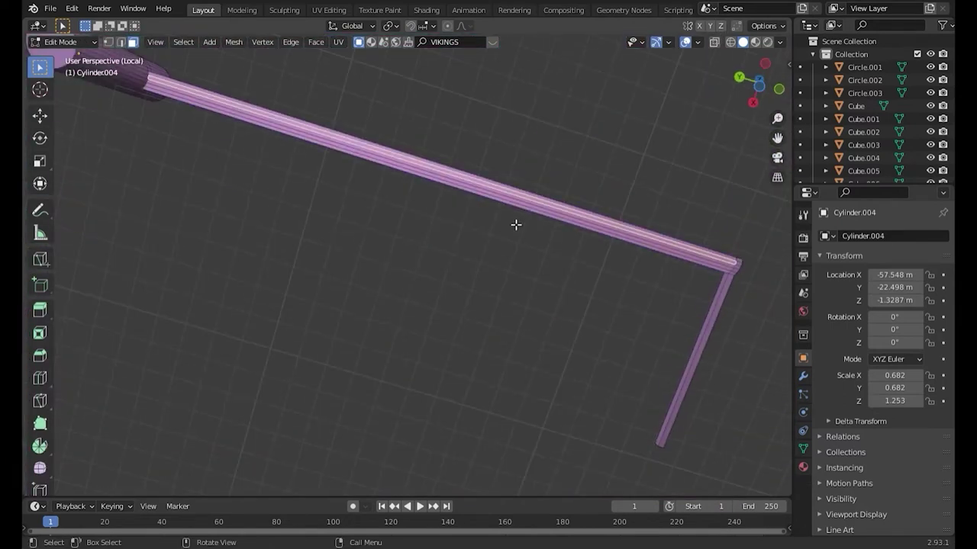
scroll(460, 425, down, 5)
key(KP_Divide)
key(g)
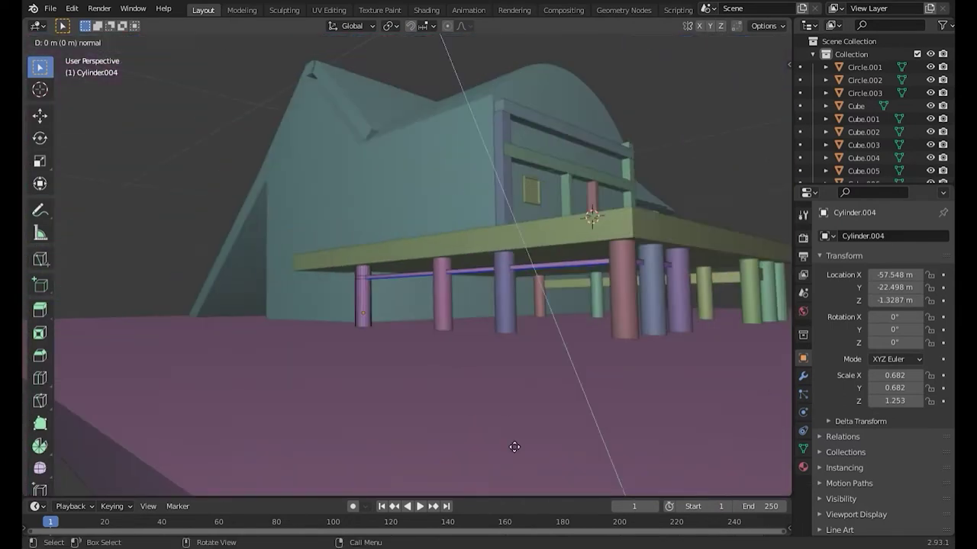
click(508, 454)
scroll(457, 229, down, 8)
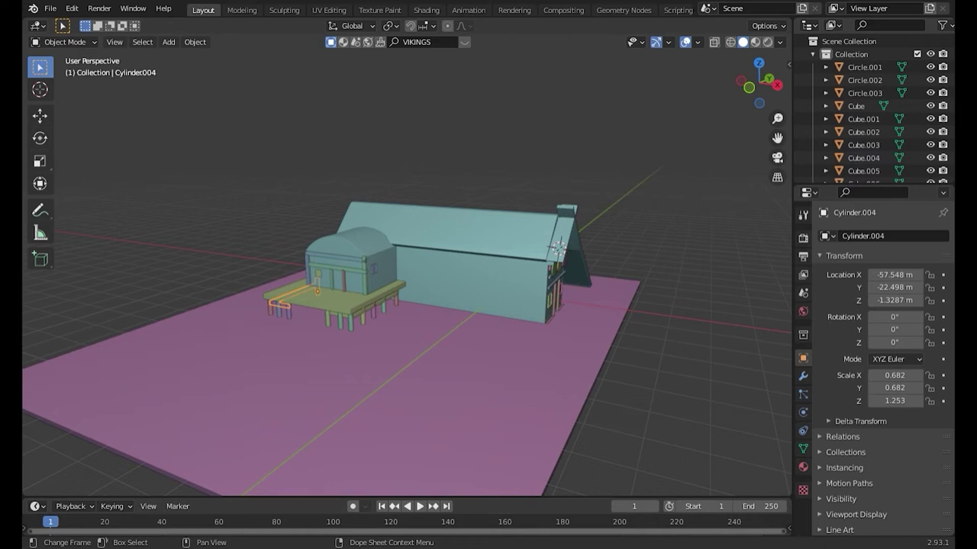
scroll(319, 323, up, 5)
click(195, 321)
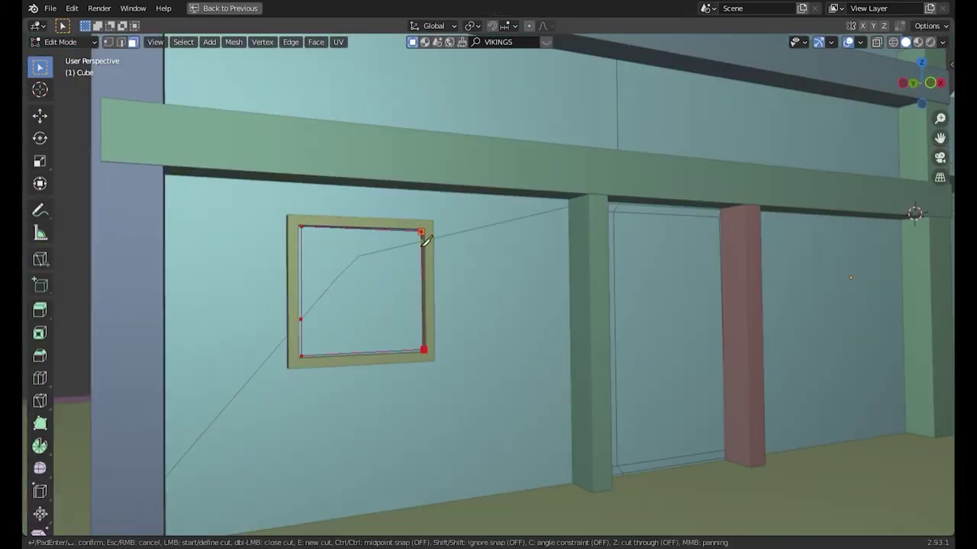
- Confirm the window knife cut and 180° rotation, then extrude the deck edge
key(Return)
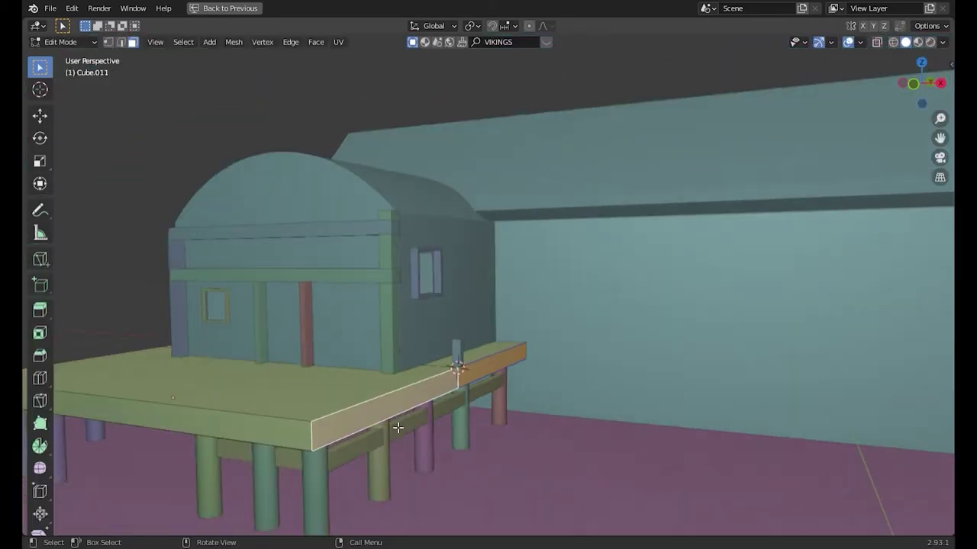
key(Return)
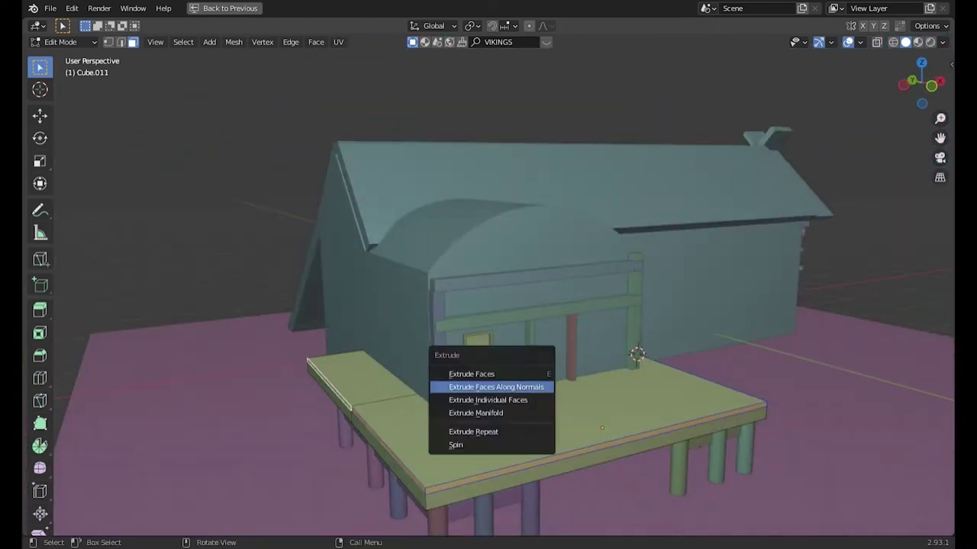
click(517, 386)
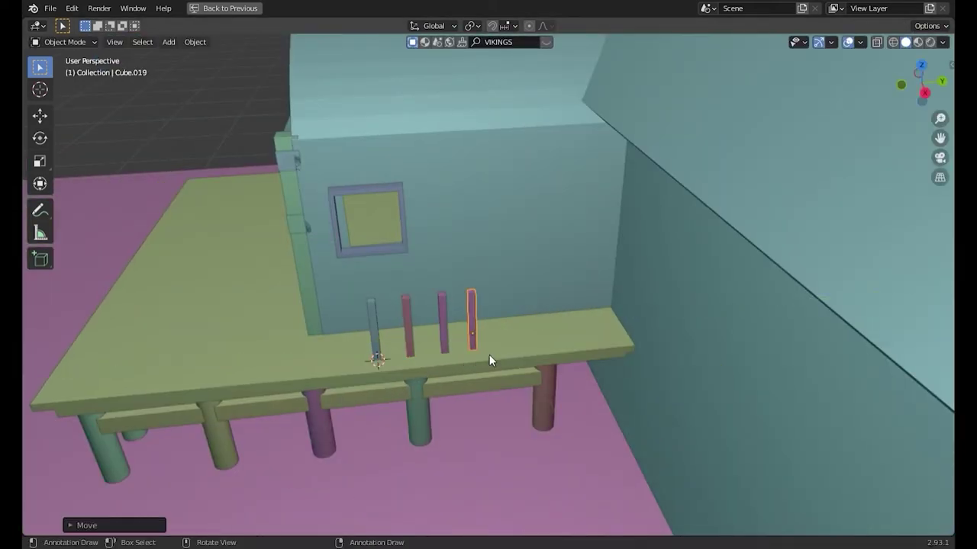
- Duplicate the fence post three times, spacing copies along the deck's front edge
key(shift+d)
click(580, 355)
key(shift+d)
click(611, 362)
key(shift+d)
click(634, 374)
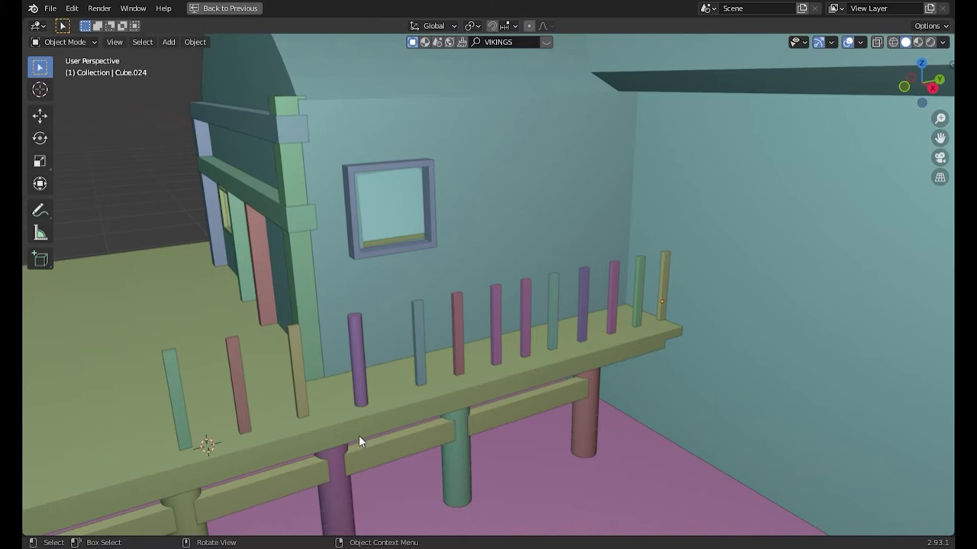
- Copy a fence post along Y and thin it by scaling on X
middle_drag(252, 514, 305, 343)
click(311, 342)
key(shift+d)
key(y)
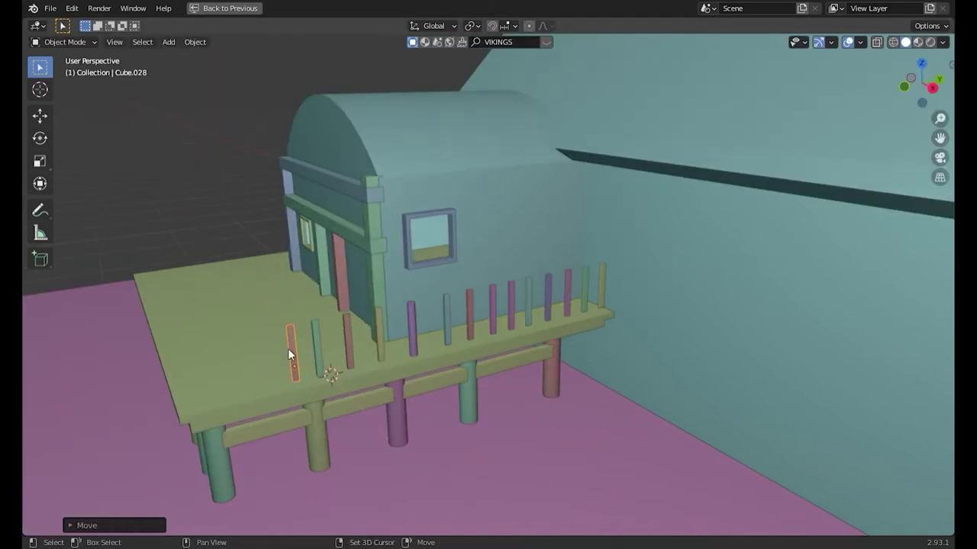
click(252, 372)
middle_drag(541, 399, 675, 392)
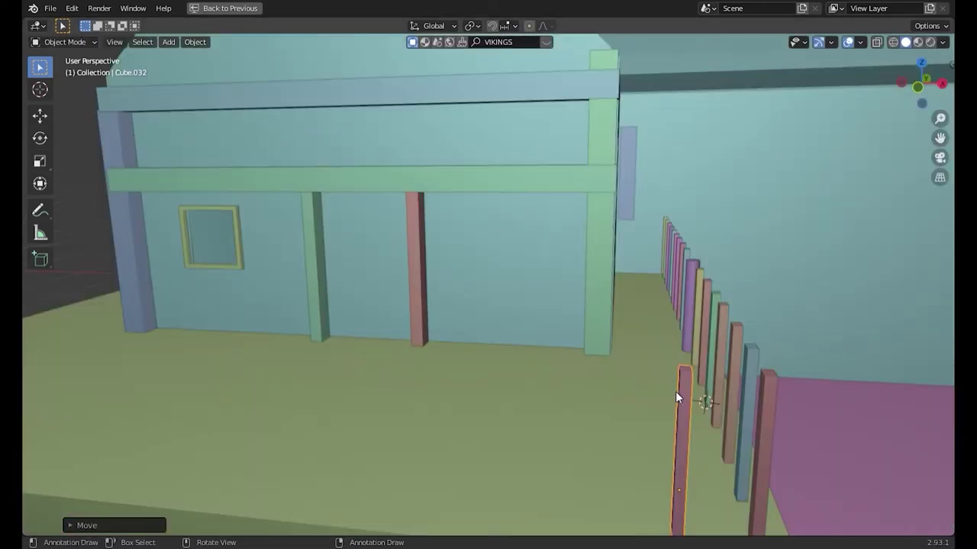
key(s)
key(x)
click(776, 384)
- Duplicate the posts repeatedly, placing copies leftward along the deck edge
key(shift+d)
click(572, 390)
key(shift+d)
click(530, 389)
key(shift+d)
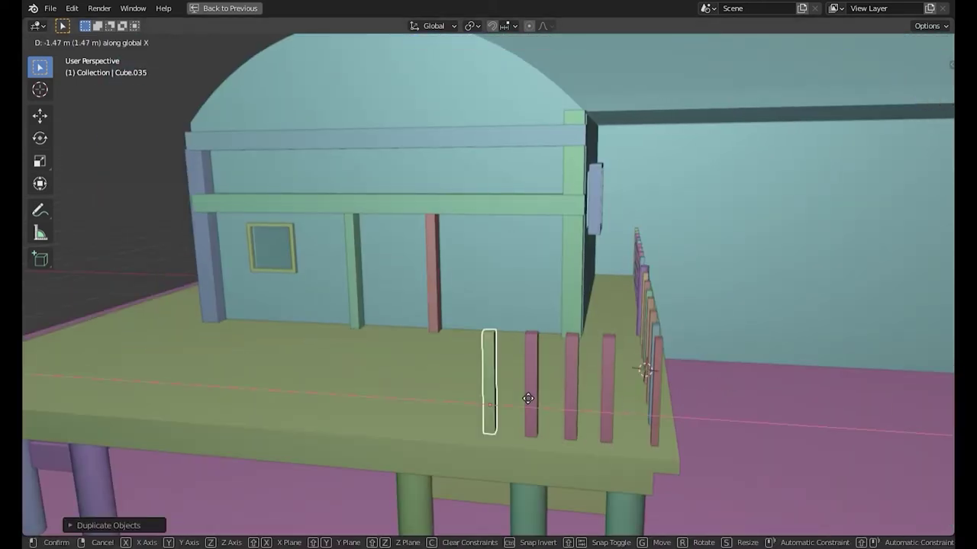
shift+click(485, 385)
key(shift+d)
click(323, 386)
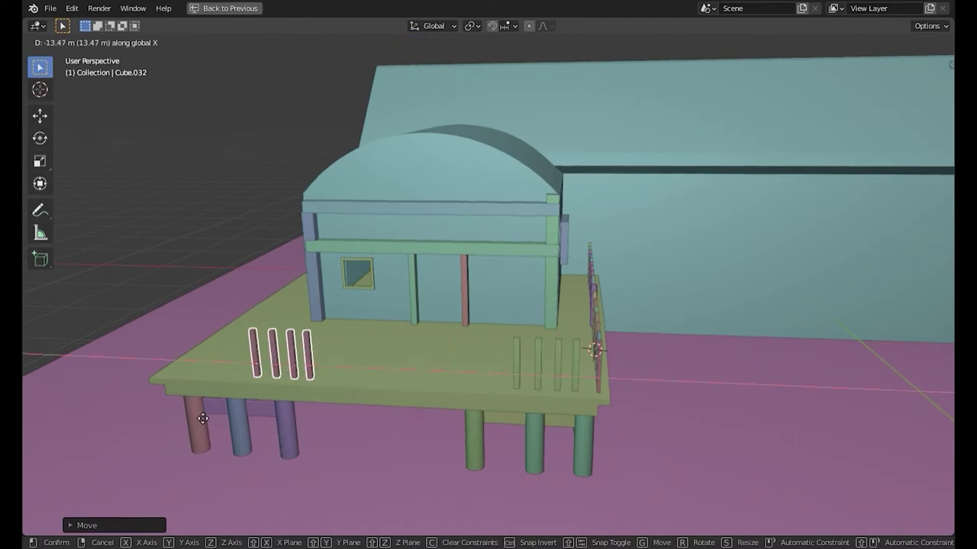
key(shift+d)
click(348, 382)
middle_drag(348, 382, 258, 394)
- Duplicate the four posts and shift them along X
key(shift+d)
key(r)
key(g)
key(x)
click(534, 375)
- Copy the four posts twice along Y onto the deck's side and left edges
middle_drag(534, 375, 522, 349)
key(shift+d)
key(y)
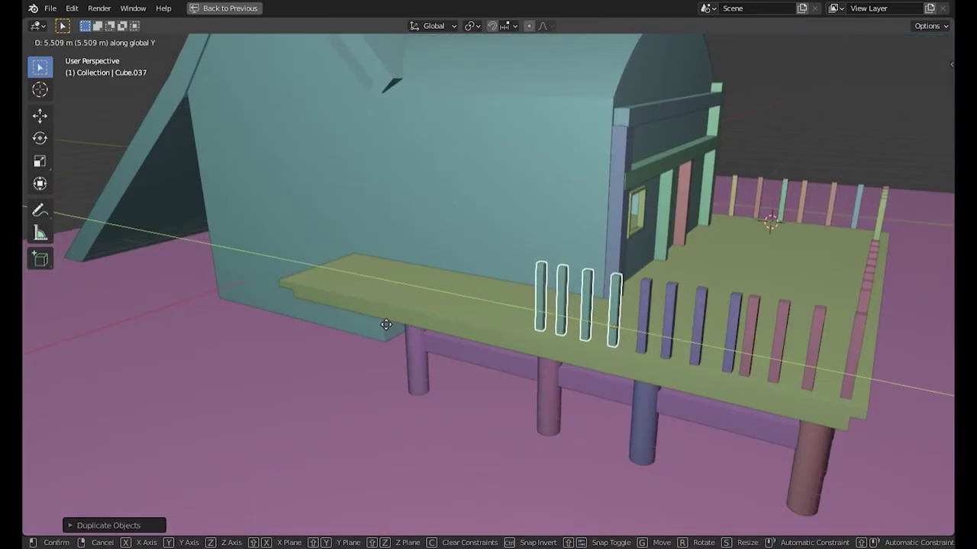
click(386, 325)
key(shift+d)
key(y)
click(364, 281)
- Delete the 16 extra posts and move the remaining row to the deck's right edge
middle_drag(364, 281, 378, 351)
click(267, 355)
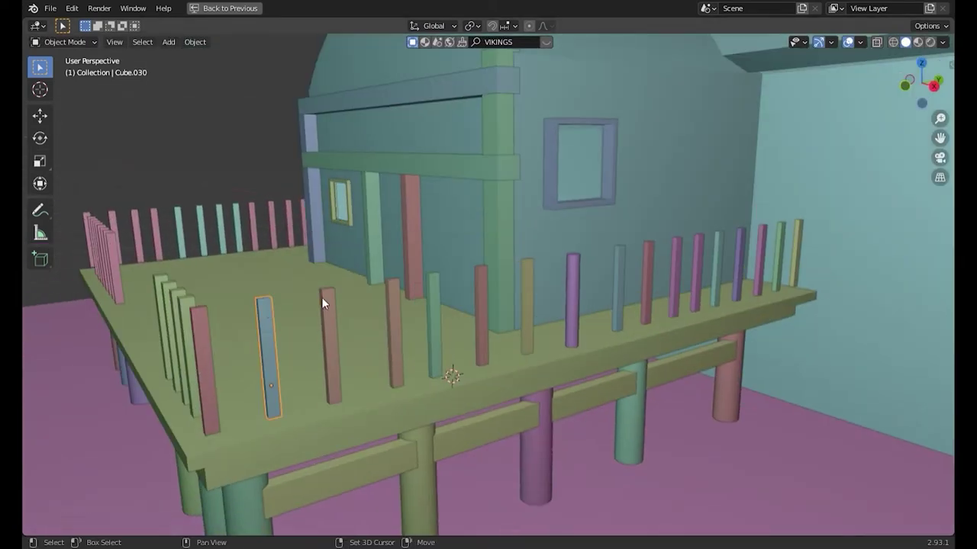
click(800, 243)
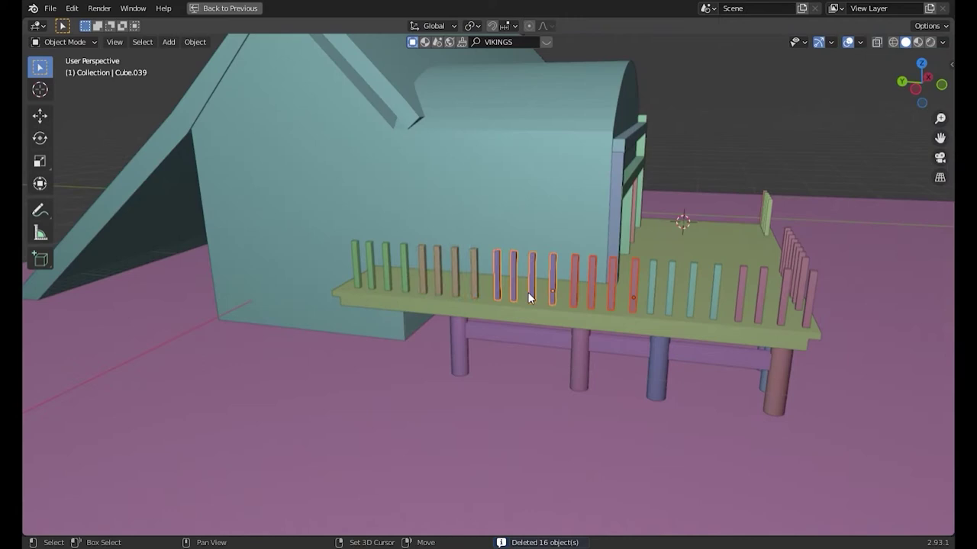
middle_drag(742, 296, 699, 315)
scroll(451, 229, down, 3)
key(g)
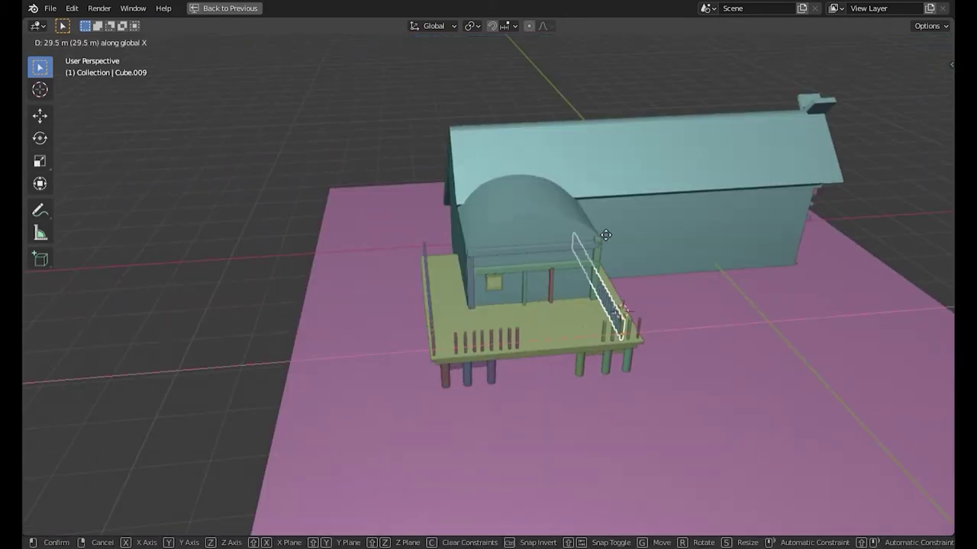
click(529, 360)
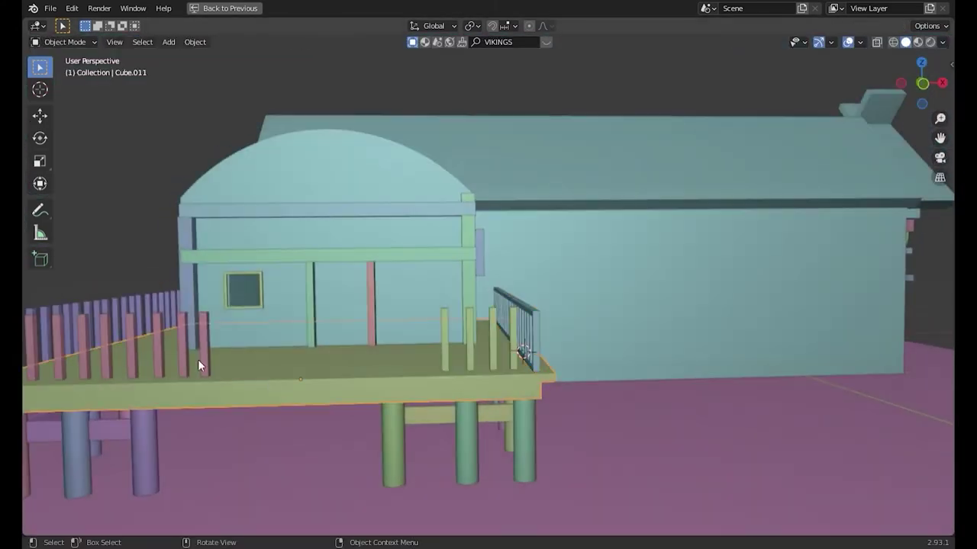
key(l)
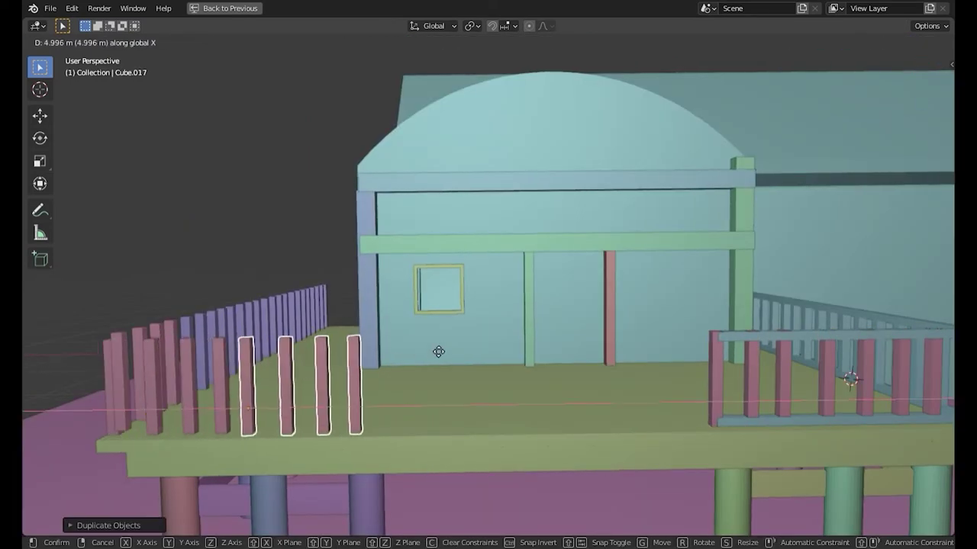
- In Edit Mode, duplicate post geometry, add loop cuts and extrude faces into rails
key(Tab)
key(shift+d)
click(346, 341)
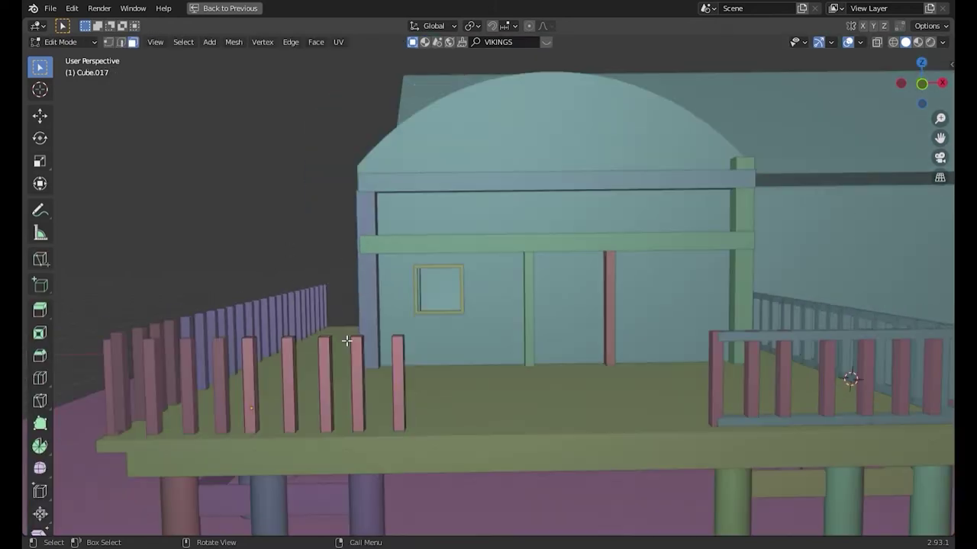
click(431, 319)
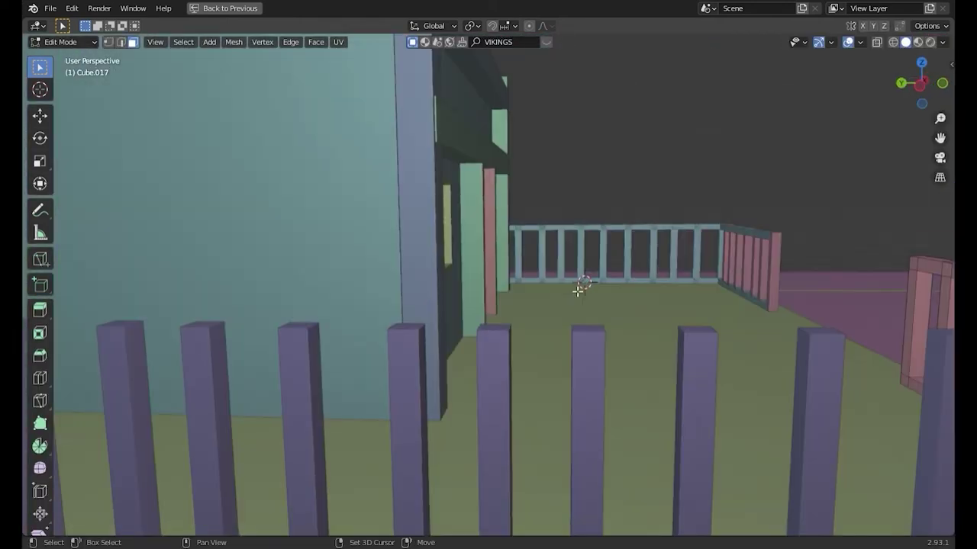
key(ctrl+r)
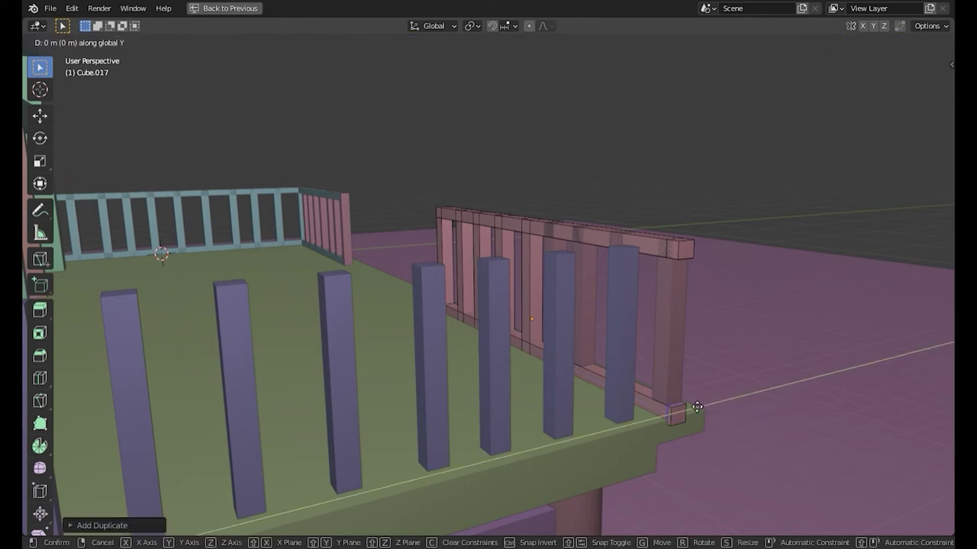
key(x)
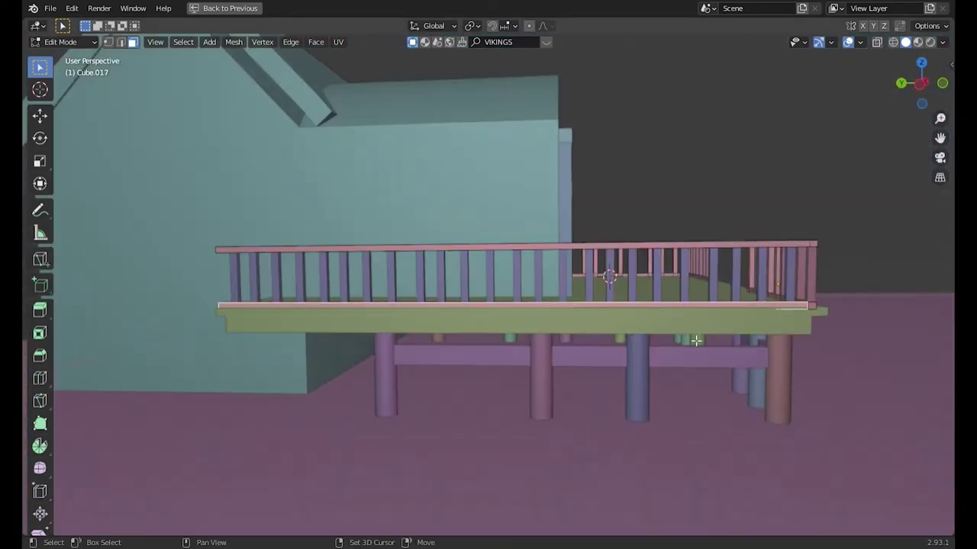
key(e)
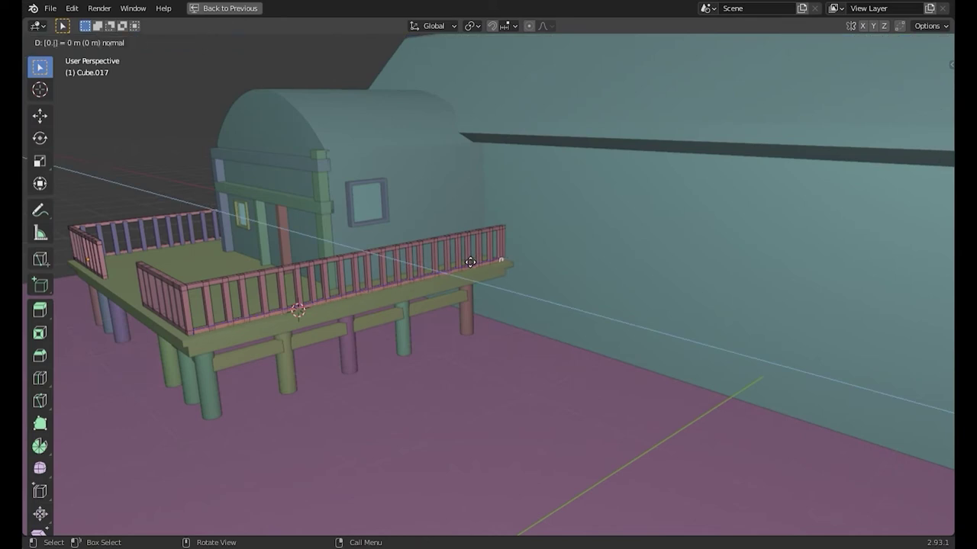
text(0)
- Snap the plank to the roof ridge, tilt it on X and extend it past the ridge
click(470, 262)
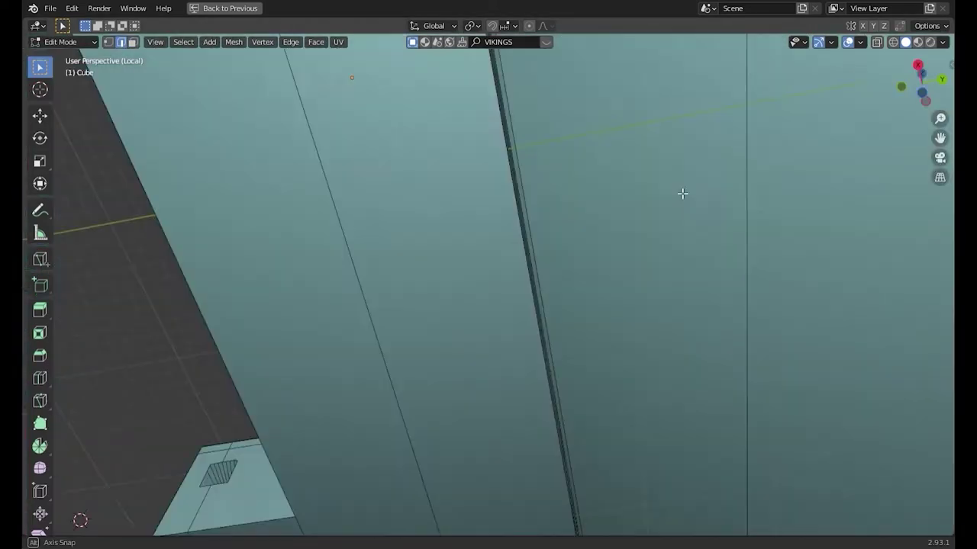
middle_drag(682, 194, 369, 109)
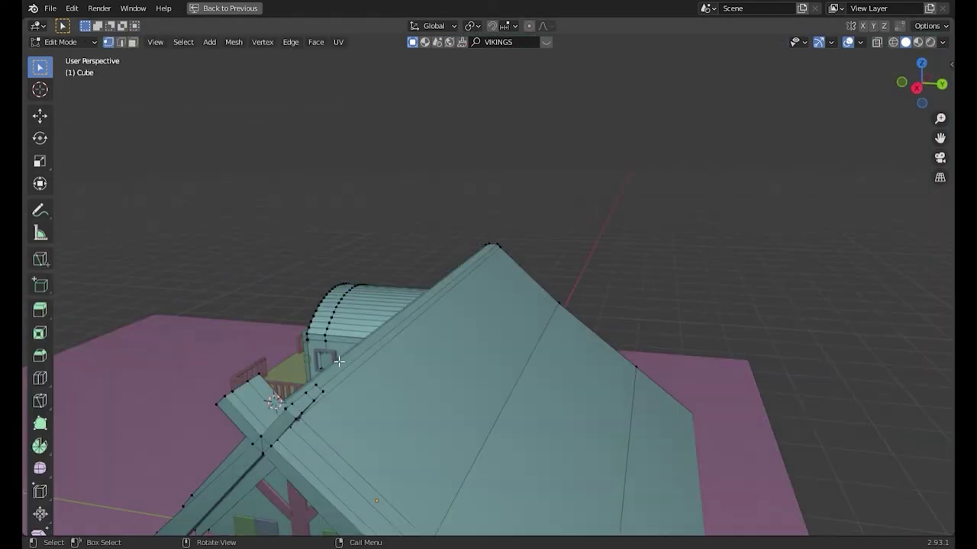
key(shift+s)
click(425, 375)
key(r)
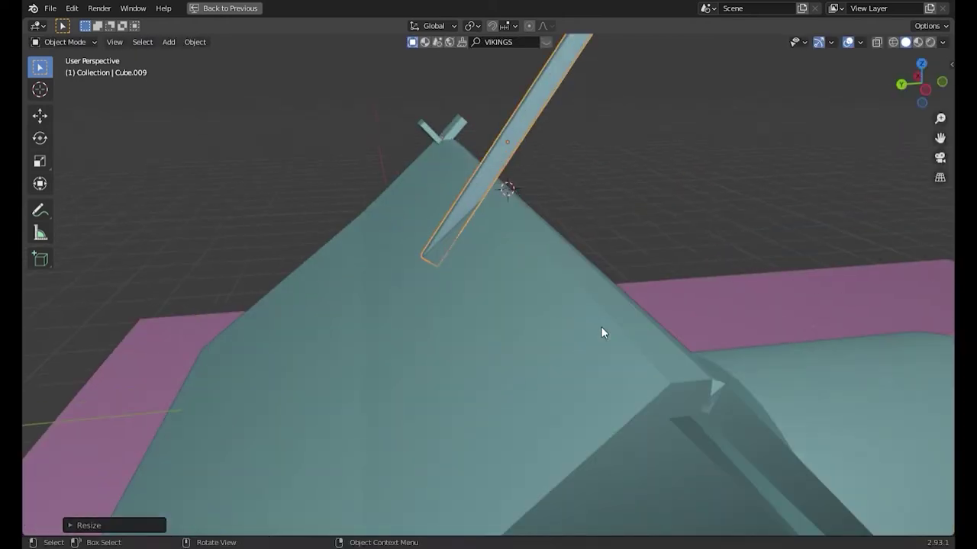
key(g)
key(z)
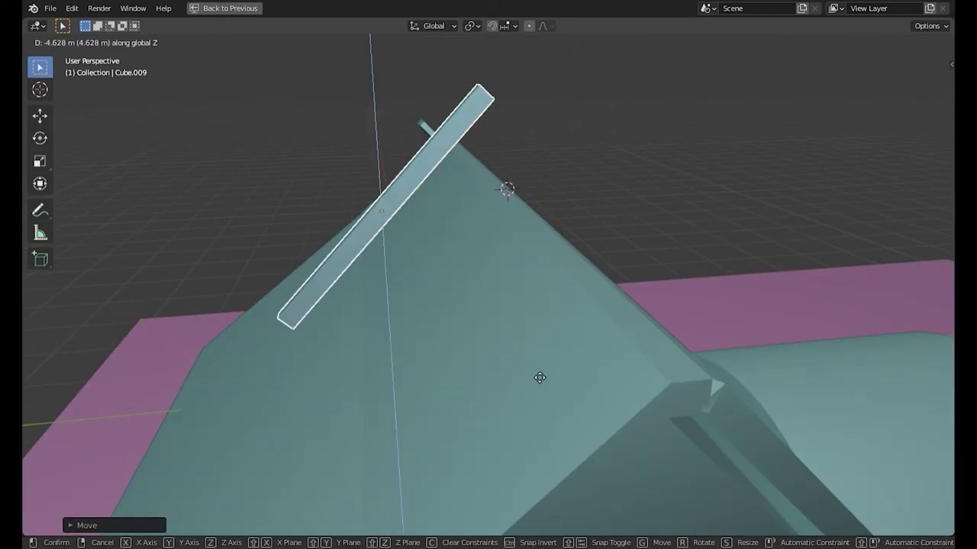
key(Escape)
key(r)
key(x)
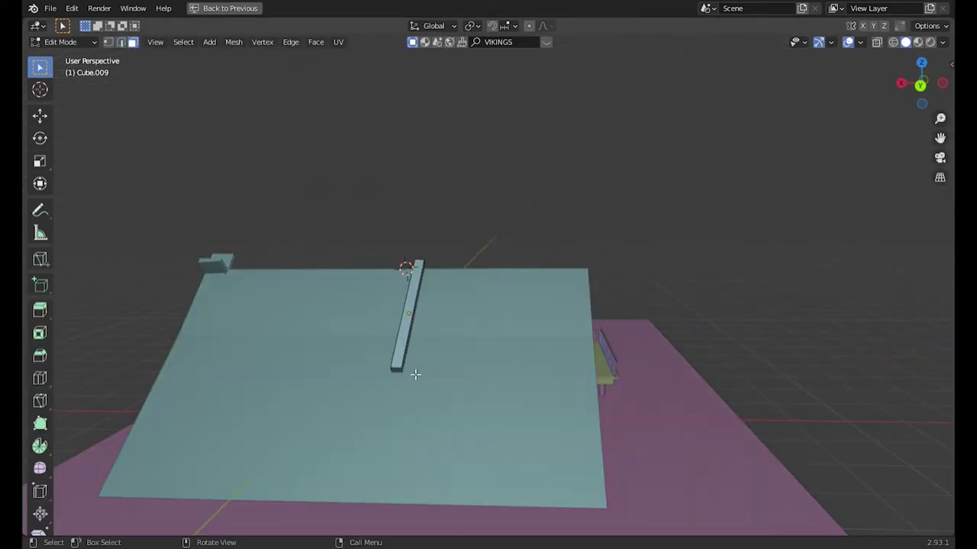
key(e)
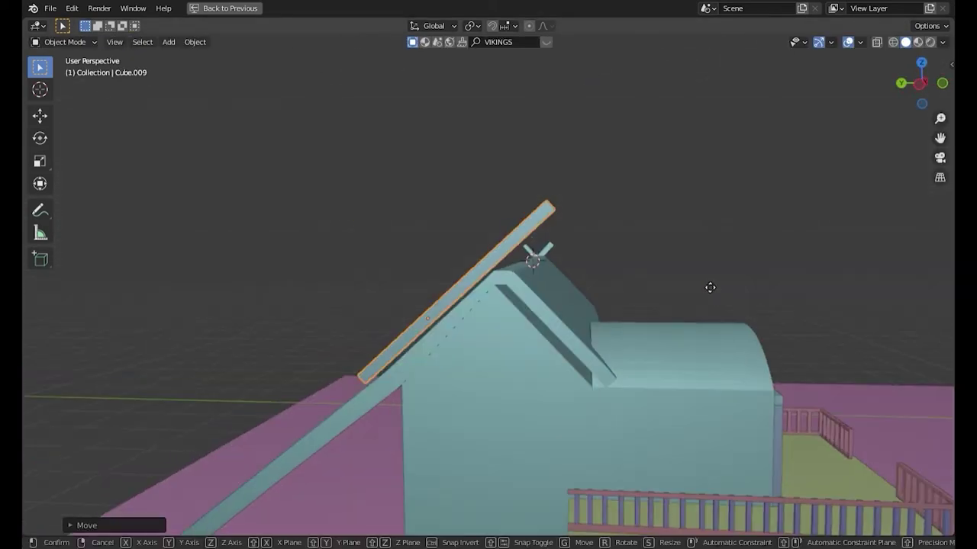
- Duplicate the roof plank, then rotate, move and scale the copy to cross the first
click(521, 250)
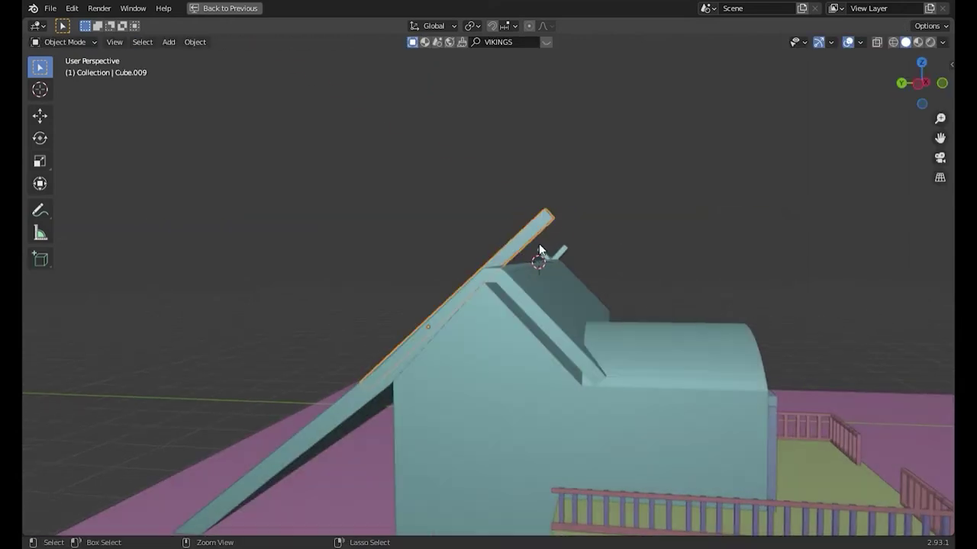
mouse_move(539, 244)
middle_down()
mouse_move(598, 272)
mouse_move(687, 229)
middle_up()
key(shift+d)
key(r)
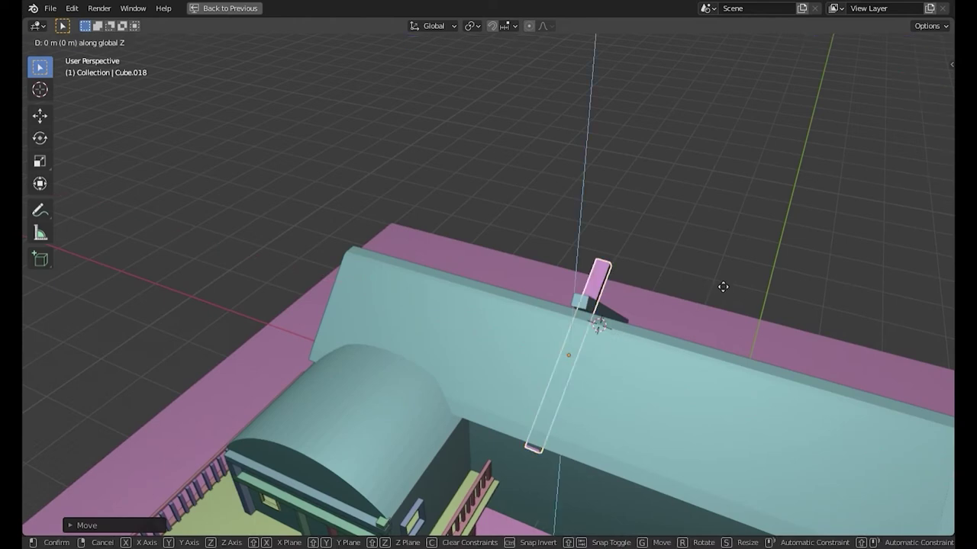
key(g)
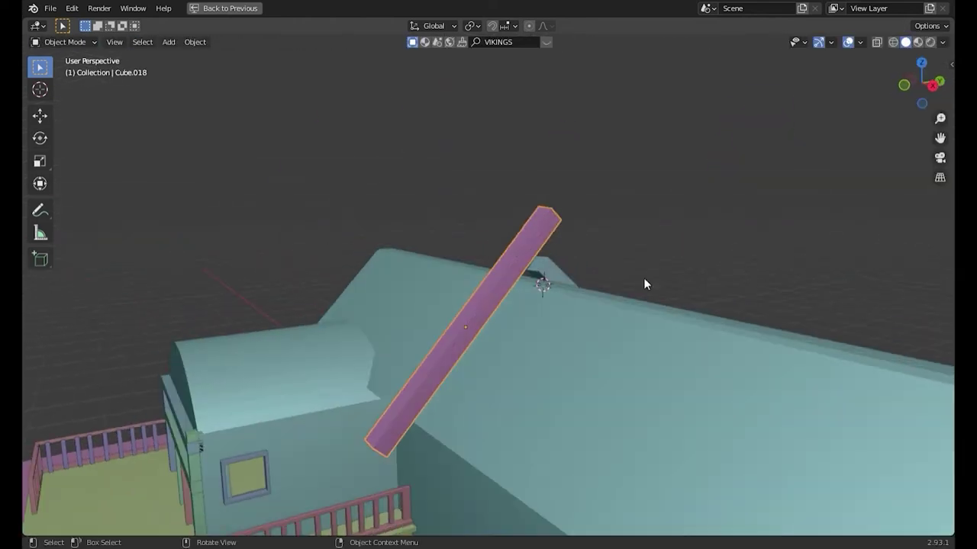
key(s)
click(675, 258)
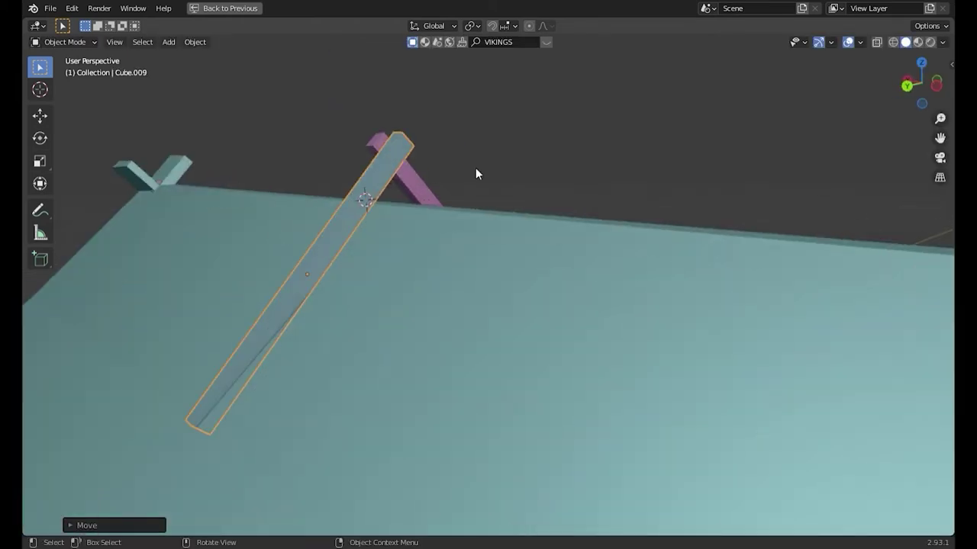
key(g)
key(Escape)
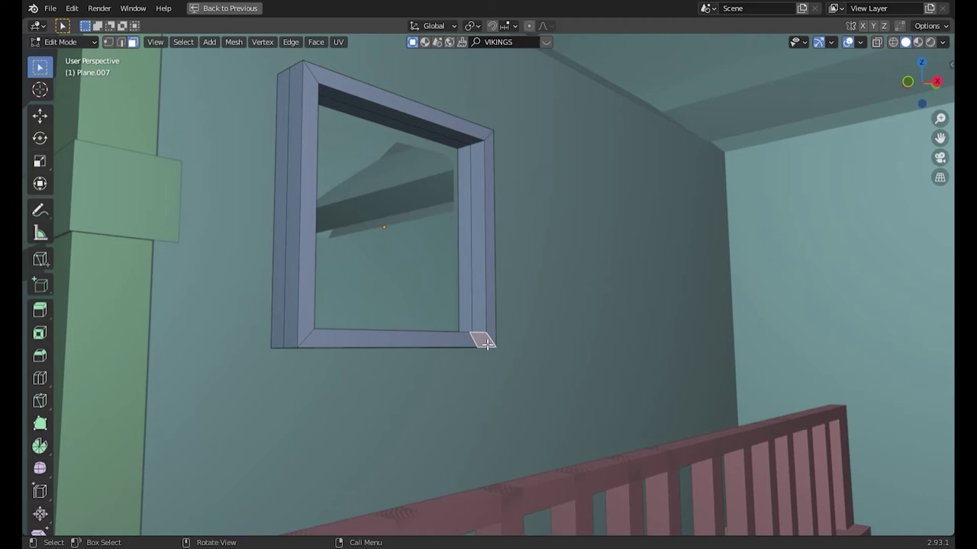
- Extrude the window frame's corner face, shift it along Y and undo a stray edge cut
key(e)
right_click(578, 335)
key(g)
key(y)
click(547, 366)
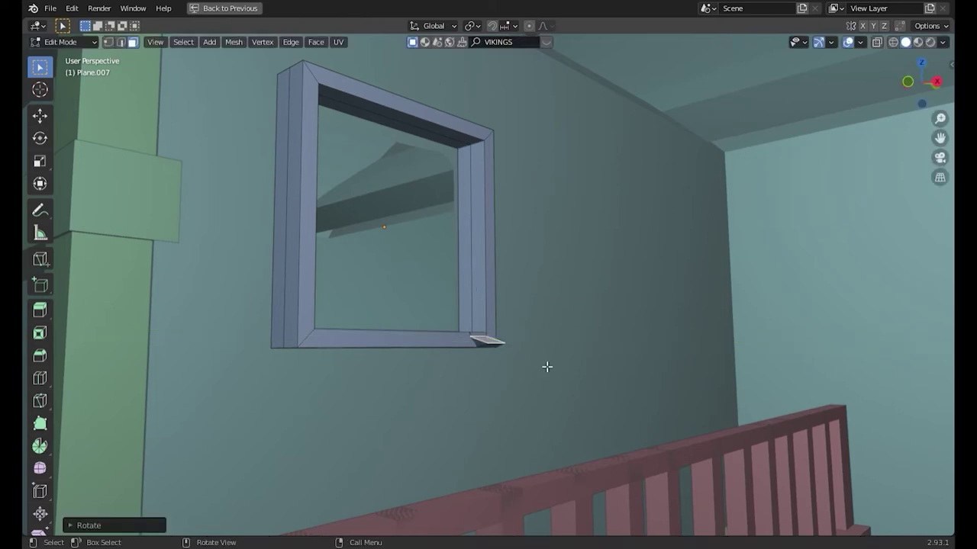
middle_drag(547, 366, 508, 439)
key(g)
click(480, 395)
key(g)
click(369, 440)
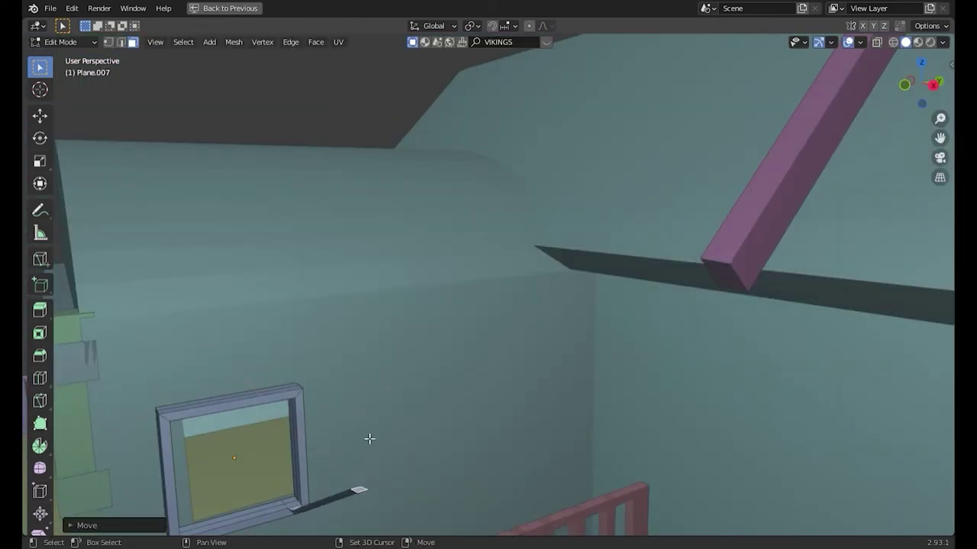
middle_drag(368, 440, 827, 306)
key(ctrl+z)
- Rotate the frame's lower corner face, finishing with a turn about the Y axis
scroll(710, 280, up, 5)
key(1)
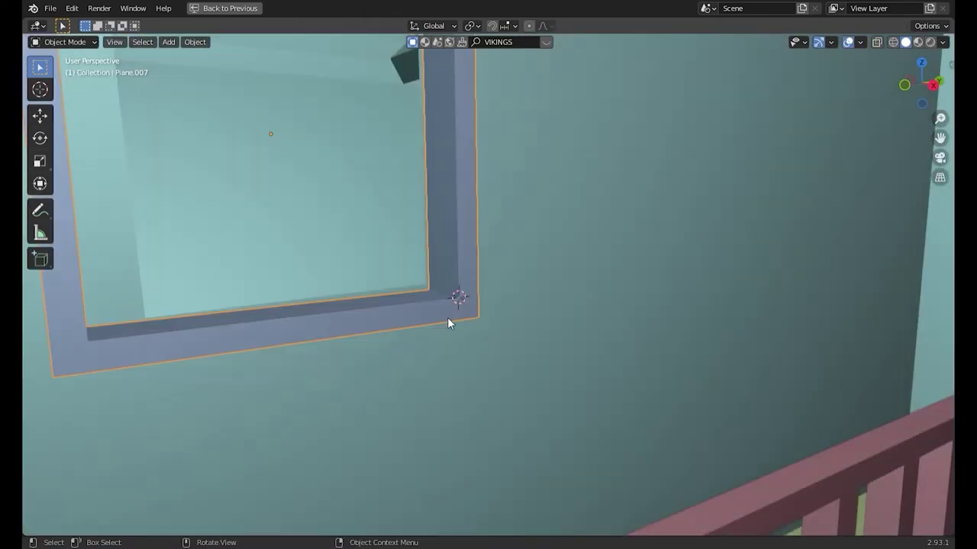
key(k)
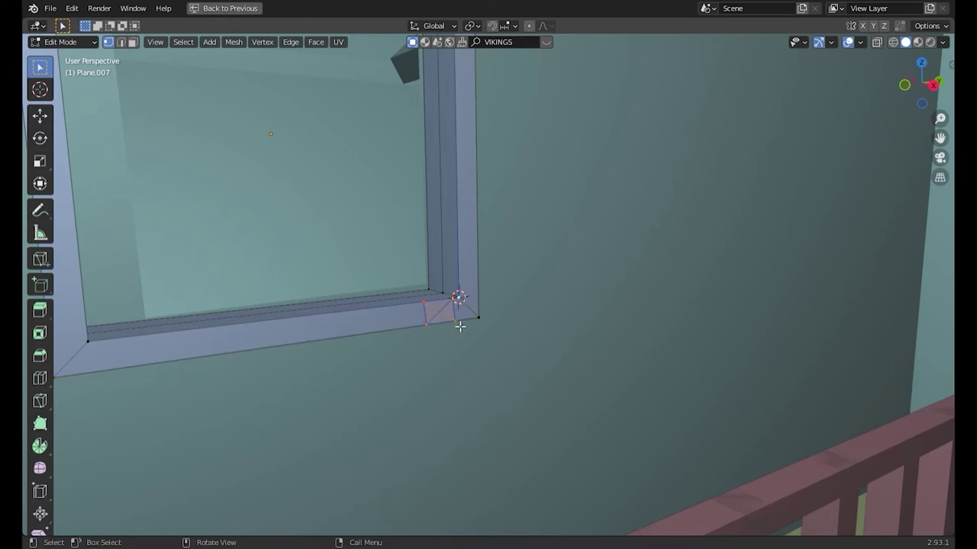
middle_drag(493, 385, 571, 387)
key(r)
click(588, 374)
key(r)
key(y)
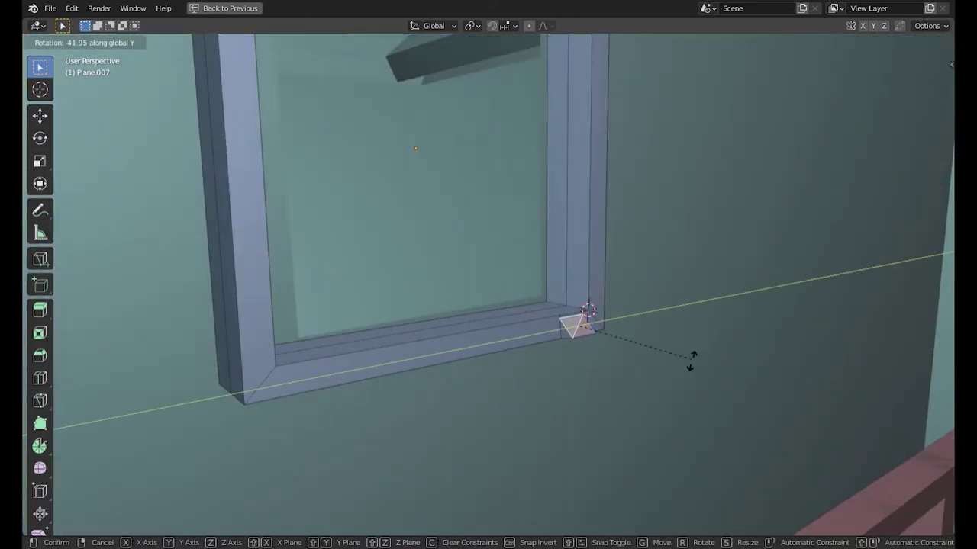
click(691, 374)
- Extrude the corner face along X, then along its normal to form the prop beam
scroll(691, 383, down, 5)
middle_drag(661, 321, 893, 280)
key(e)
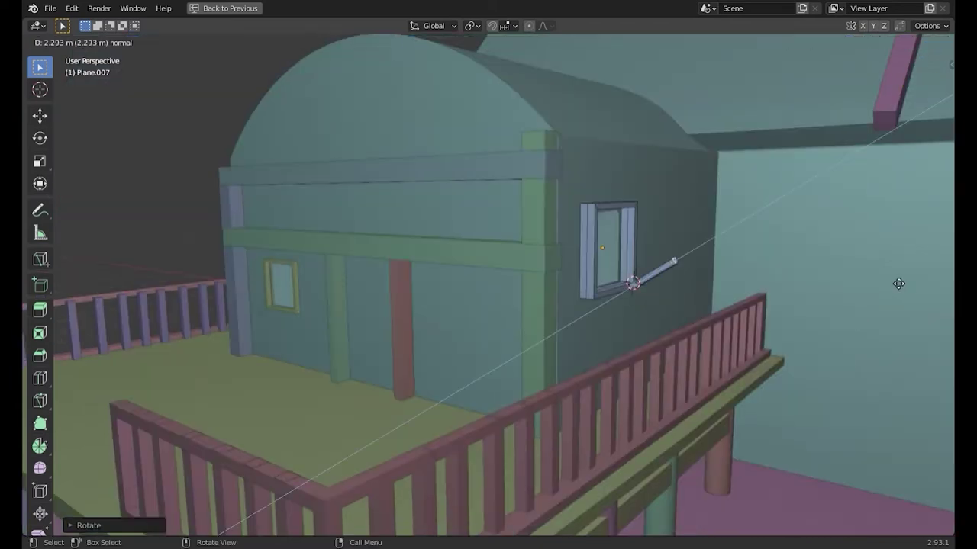
click(894, 279)
scroll(894, 279, up, 2)
key(e)
key(x)
click(889, 285)
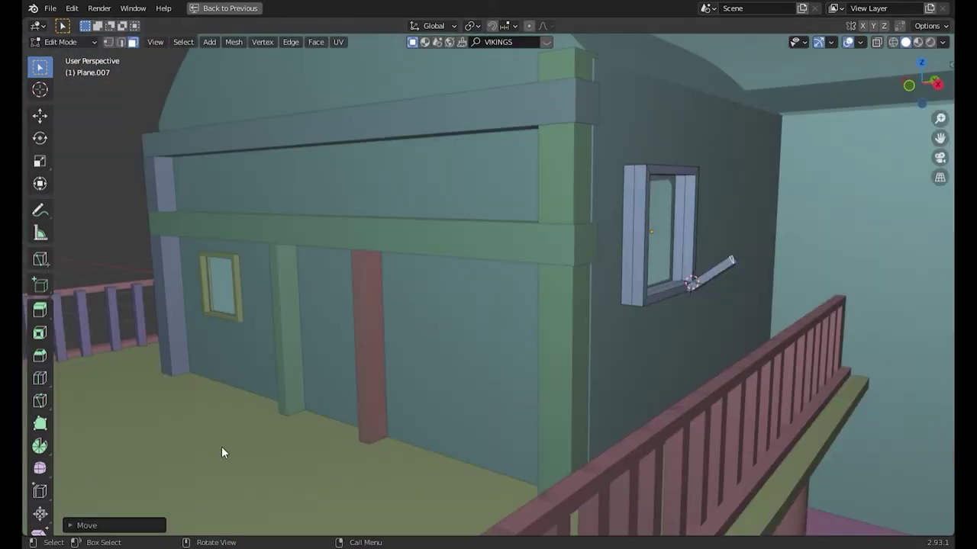
scroll(516, 331, up, 4)
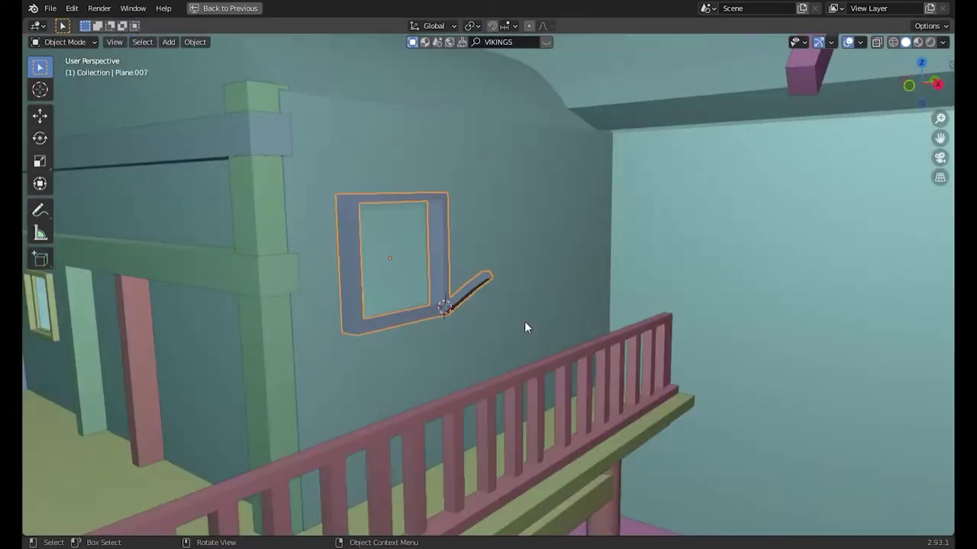
key(e)
click(571, 298)
scroll(488, 299, down, 5)
scroll(584, 218, up, 5)
- In wireframe view, move the extruded beam segment into place, then return to solid shading
key(shift+z)
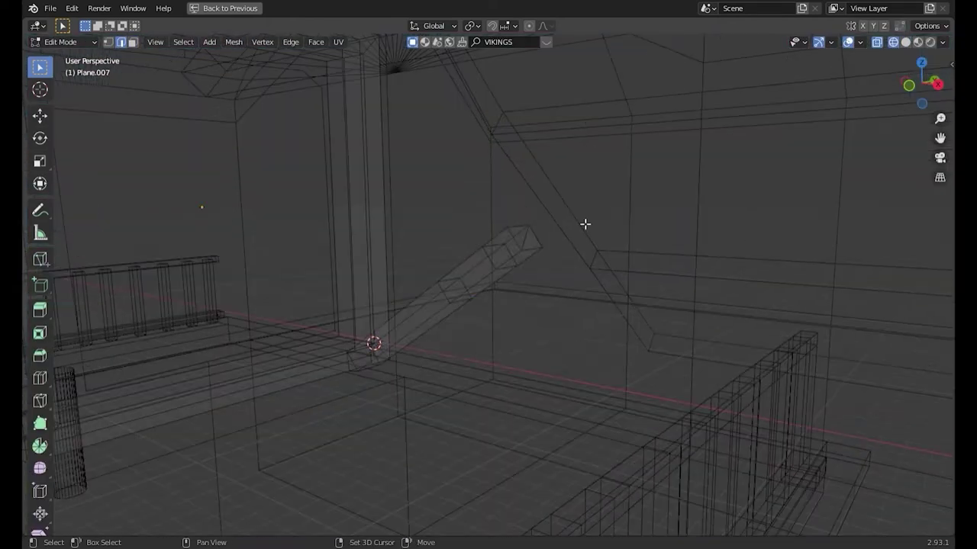
mouse_move(464, 283)
middle_down()
mouse_move(636, 387)
mouse_move(185, 341)
middle_up()
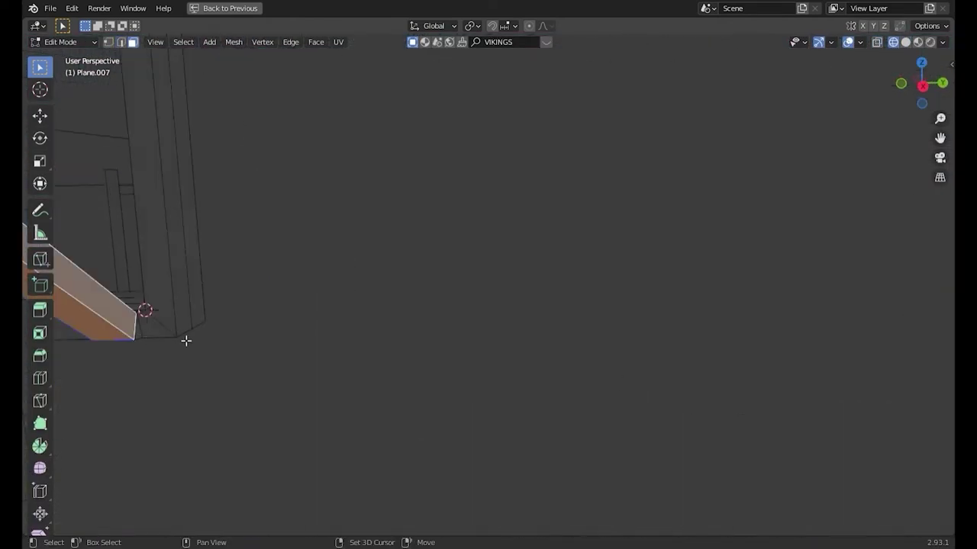
key(g)
click(247, 338)
scroll(301, 331, down, 5)
key(shift+z)
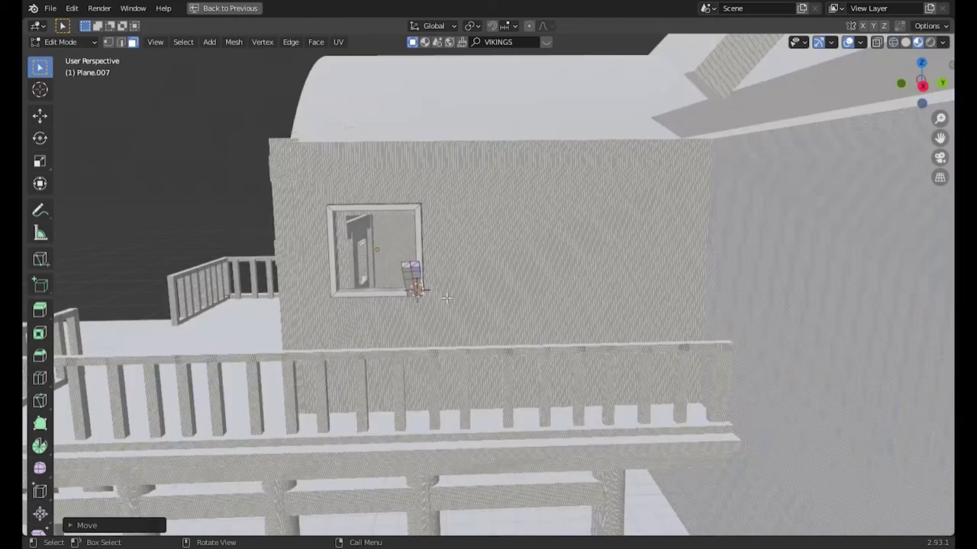
scroll(753, 302, up, 3)
scroll(753, 302, down, 5)
- Bring up the delete options twice and dismiss them without deleting anything
key(x)
click(710, 263)
scroll(262, 190, up, 6)
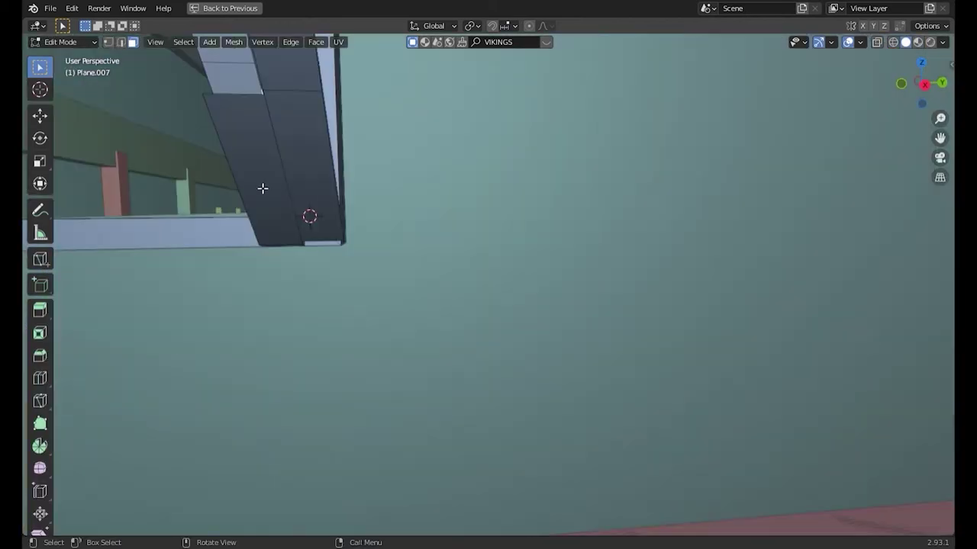
key(x)
click(495, 234)
scroll(762, 284, up, 4)
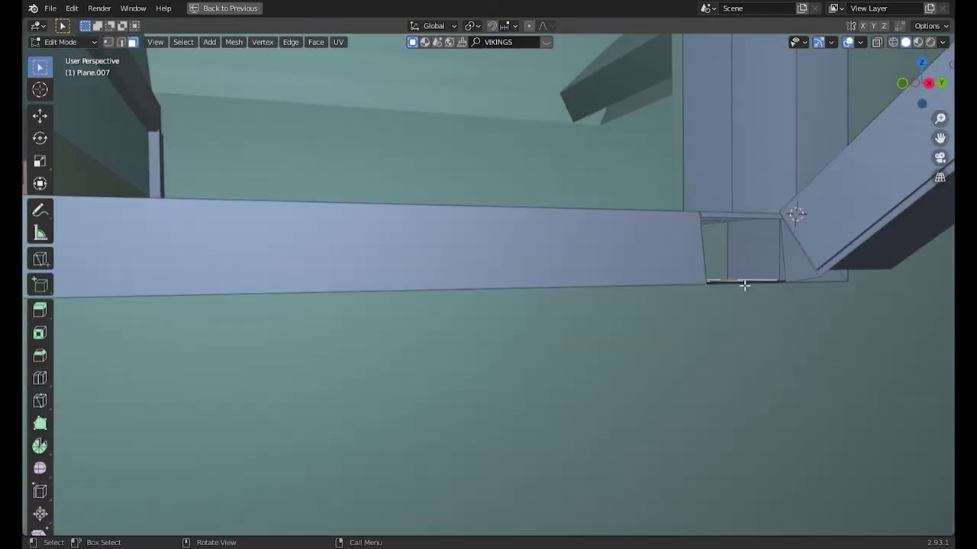
scroll(744, 284, down, 3)
scroll(654, 327, down, 4)
- Select the angled prop beam in face mode and duplicate it
middle_drag(654, 328, 493, 373)
scroll(569, 342, up, 4)
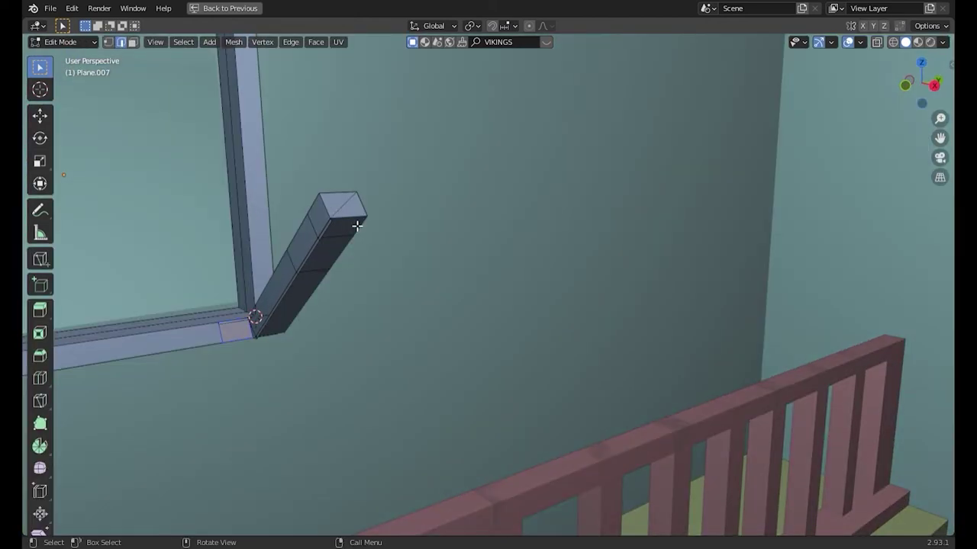
scroll(390, 303, down, 4)
middle_drag(659, 240, 603, 285)
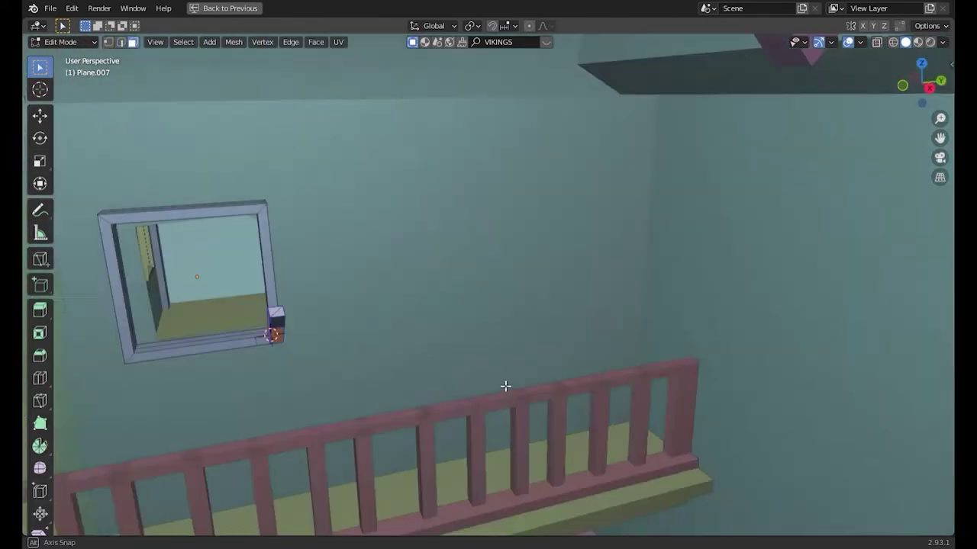
key(3)
click(588, 334)
key(shift+z)
mouse_move(589, 334)
middle_down()
mouse_move(674, 157)
mouse_move(515, 148)
mouse_move(697, 287)
middle_up()
key(shift+z)
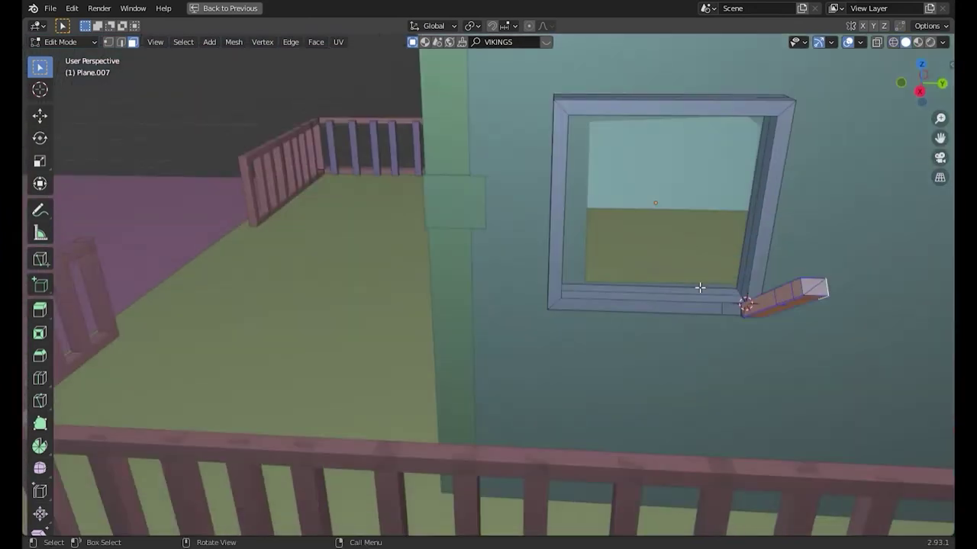
key(shift+d)
- Move the duplicate beam along Y and rotate it about the X axis
key(y)
click(649, 331)
middle_drag(650, 331, 603, 251)
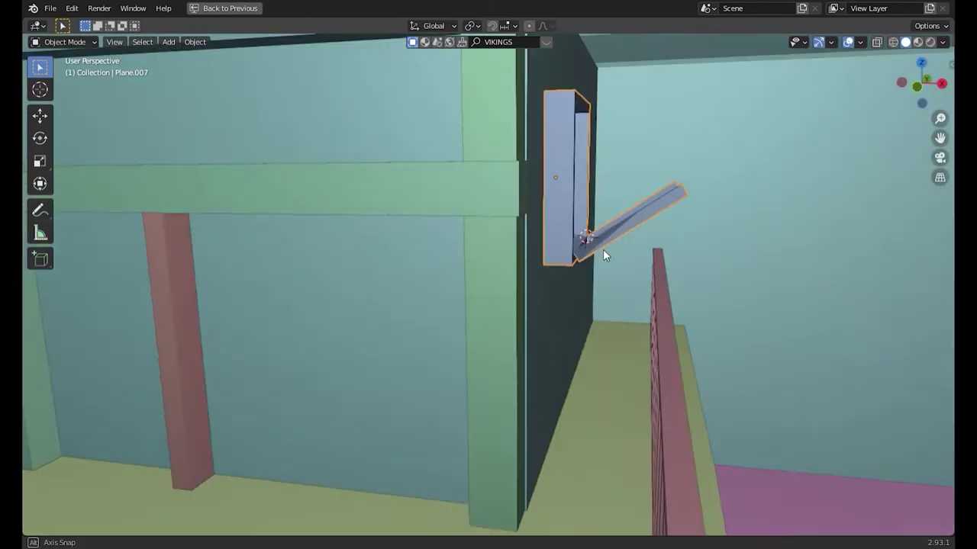
key(r)
key(x)
click(702, 298)
- Select a face on the diagonal strut and knife-cut the bottom window frame
mouse_move(811, 290)
middle_down()
mouse_move(336, 279)
mouse_move(312, 188)
mouse_move(597, 207)
mouse_move(586, 204)
middle_up()
key(1)
mouse_move(443, 257)
middle_down()
mouse_move(726, 242)
mouse_move(617, 316)
mouse_move(610, 251)
middle_up()
key(3)
click(618, 239)
mouse_move(643, 333)
middle_down()
mouse_move(287, 270)
mouse_move(484, 414)
mouse_move(425, 290)
middle_up()
key(Escape)
mouse_move(241, 395)
middle_down()
mouse_move(484, 288)
mouse_move(275, 298)
middle_up()
key(k)
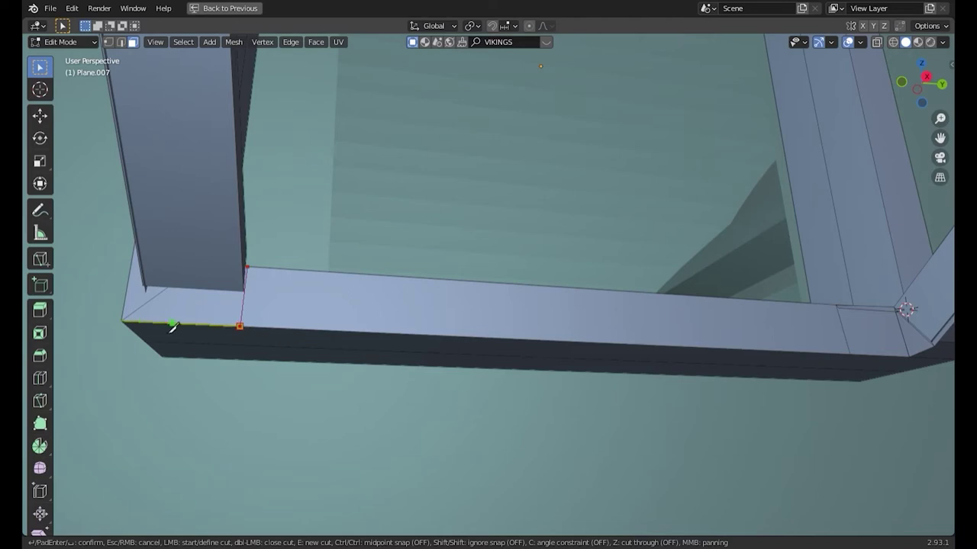
middle_drag(160, 248, 173, 307)
key(Return)
mouse_move(324, 365)
middle_down()
mouse_move(393, 373)
mouse_move(426, 414)
middle_up()
- Isolate the window in local view and knife-cut the beam and frame corner in see-through shading
key(KP_Divide)
middle_drag(541, 246, 218, 185)
key(k)
click(211, 264)
key(Return)
key(alt+z)
middle_drag(135, 270, 192, 170)
key(k)
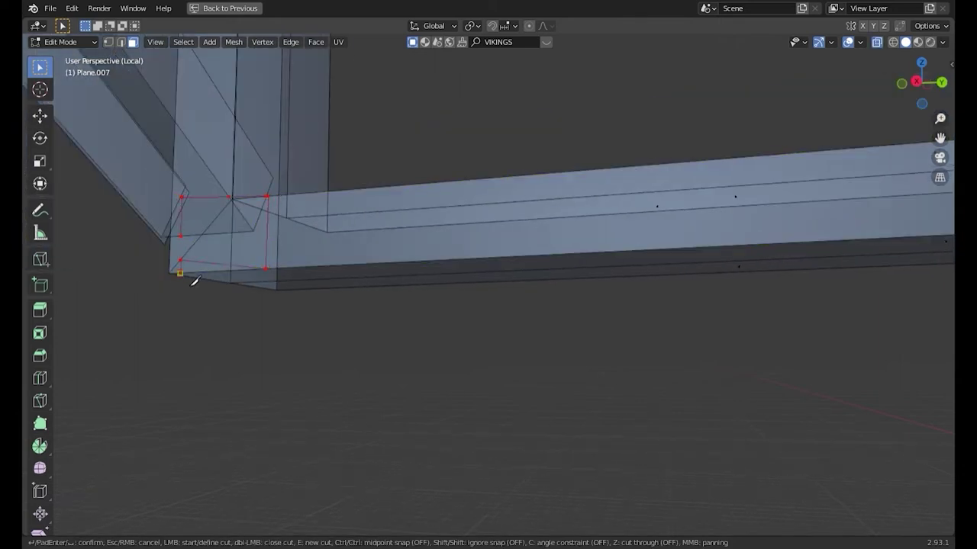
key(Return)
- Select the corner faces and make further knife cuts where the prop meets the frame
key(Tab)
key(Tab)
click(209, 201)
ctrl+click(207, 261)
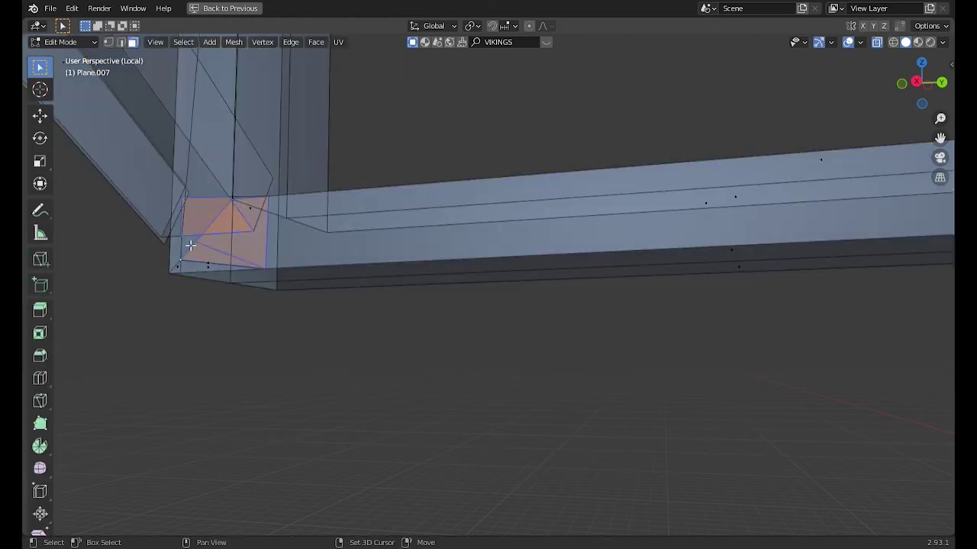
middle_drag(190, 245, 460, 277)
key(alt+z)
key(Return)
key(Tab)
mouse_move(467, 229)
middle_down()
mouse_move(445, 290)
mouse_move(435, 255)
middle_up()
- Exit local view to show the whole scene and frame the window object
key(Tab)
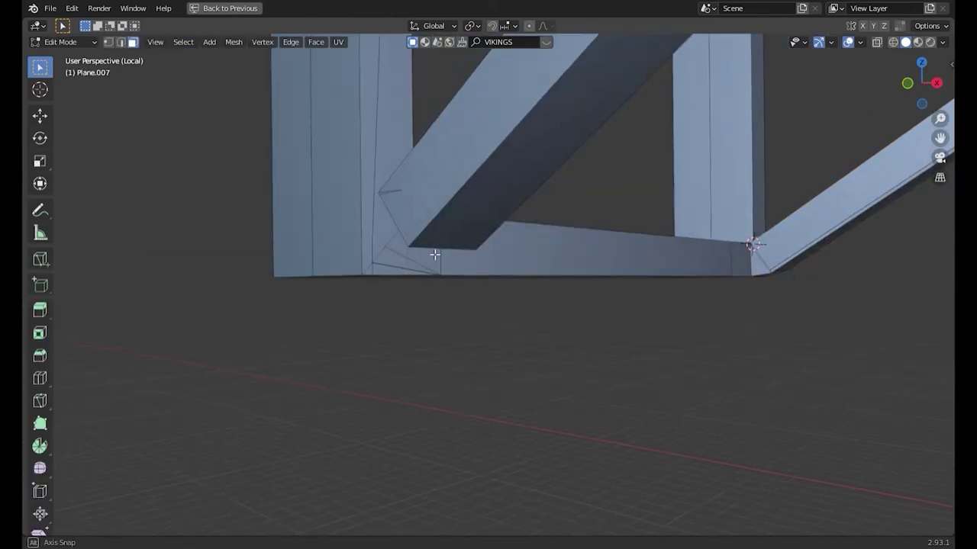
key(k)
key(Return)
key(Tab)
mouse_move(602, 331)
middle_down()
mouse_move(707, 336)
mouse_move(760, 351)
middle_up()
key(Tab)
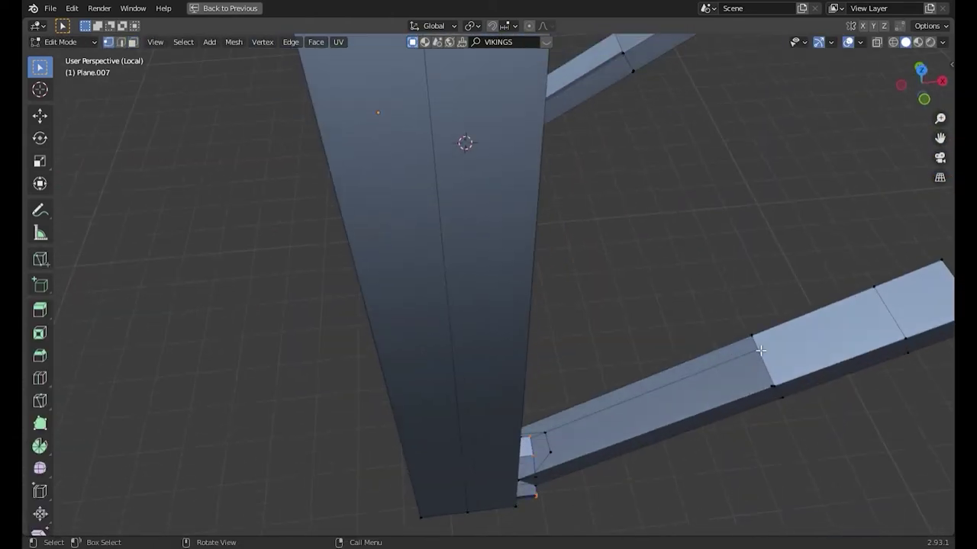
scroll(760, 350, down, 5)
key(Tab)
key(KP_Divide)
mouse_move(460, 289)
middle_down()
mouse_move(515, 277)
mouse_move(488, 263)
mouse_move(502, 248)
mouse_move(457, 307)
middle_up()
key(KP_Decimal)
scroll(501, 248, down, 3)
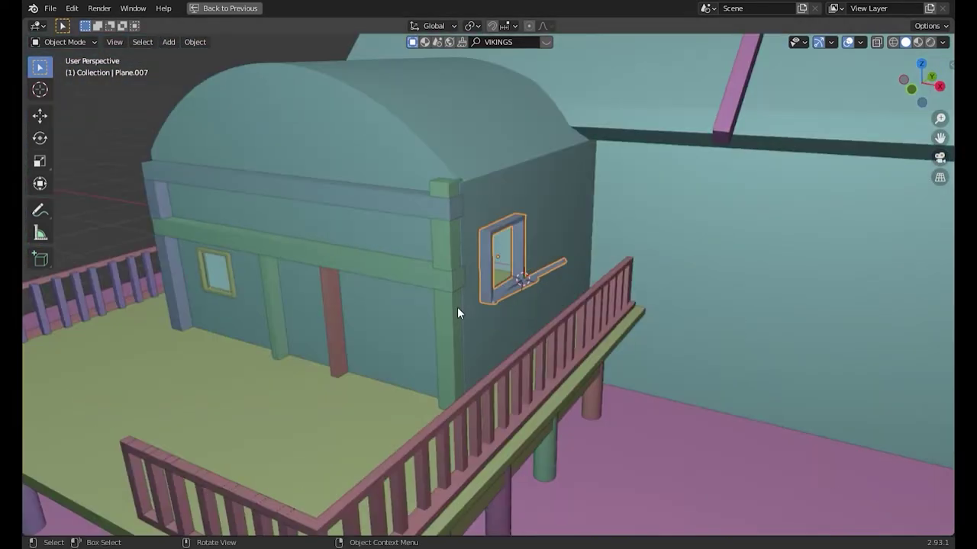
scroll(457, 309, down, 5)
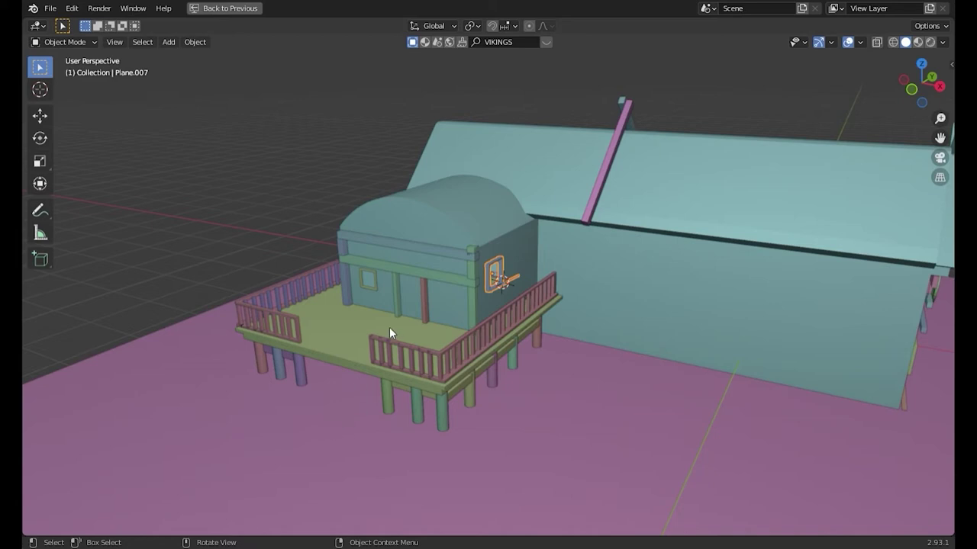
- Frame window frame Plane.007, enter Edit Mode, and confirm the earlier scaling
key(KP_Decimal)
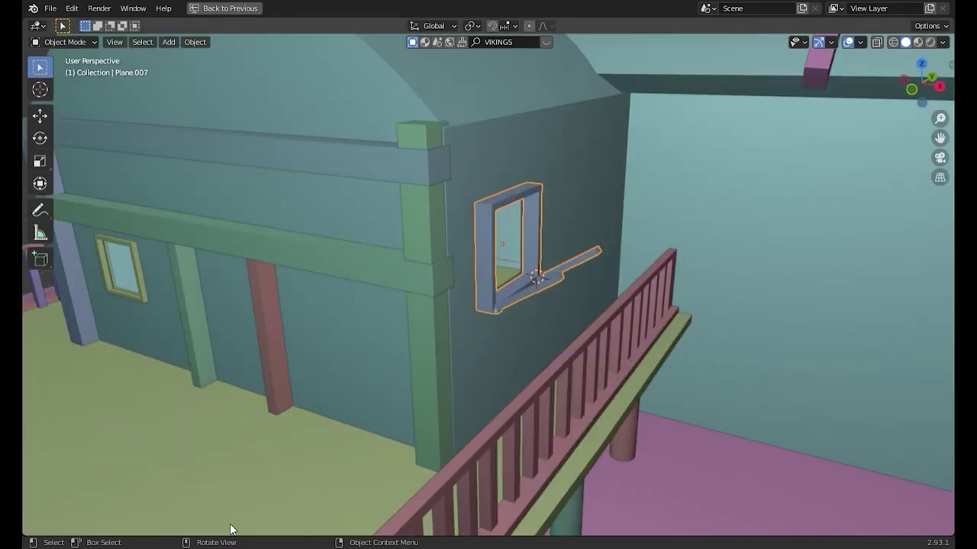
key(Tab)
middle_drag(489, 305, 327, 476)
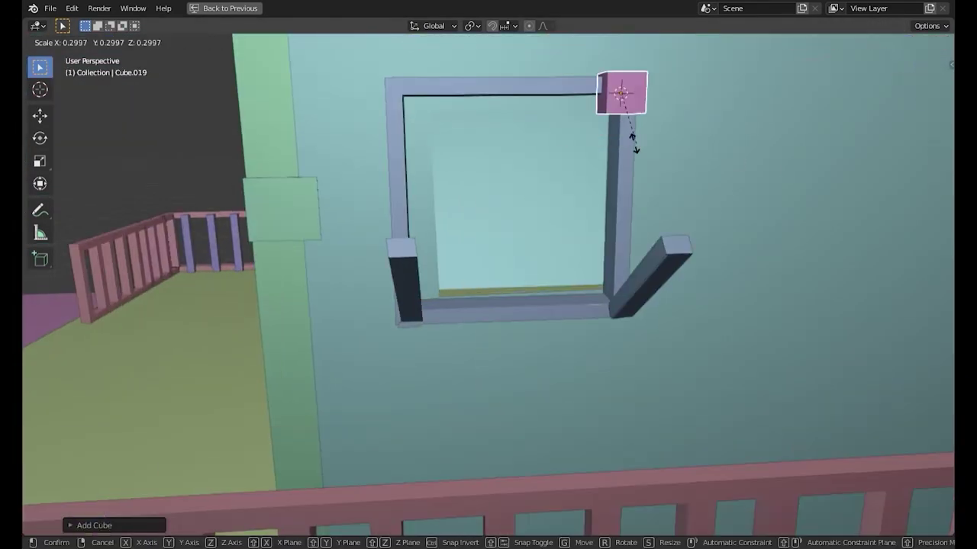
click(634, 143)
mouse_move(536, 179)
middle_down()
mouse_move(674, 214)
mouse_move(423, 275)
mouse_move(488, 229)
middle_up()
- Scale the small block along Y and move it along Y to the frame's top corner
key(s)
key(y)
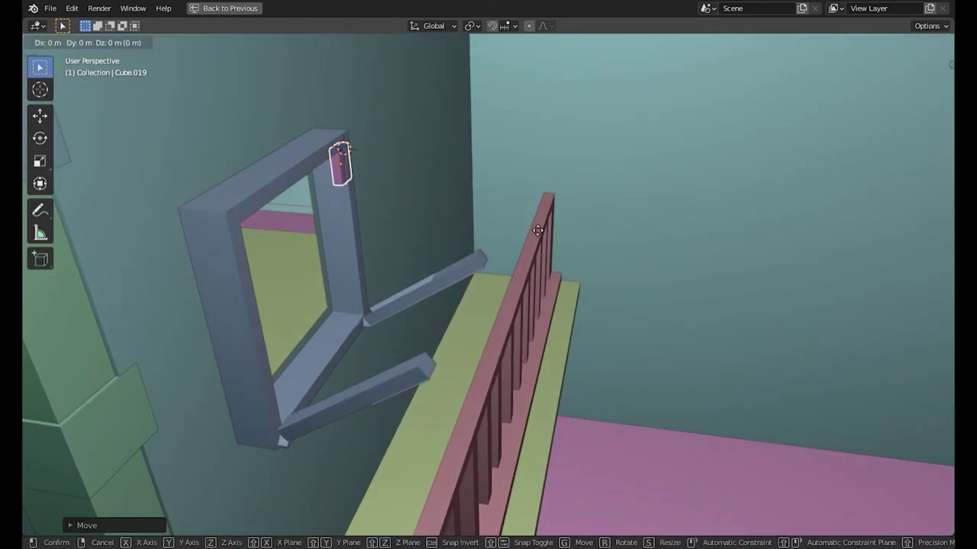
key(g)
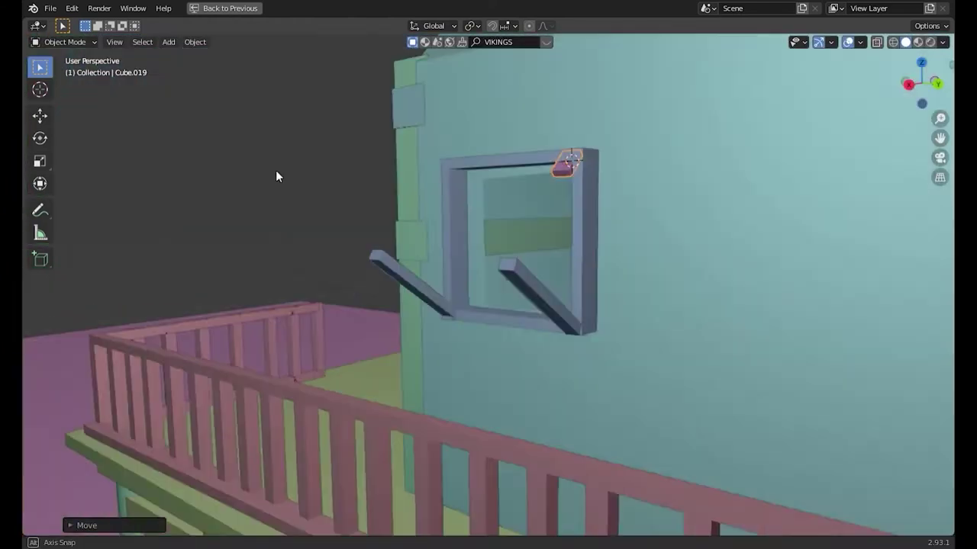
key(y)
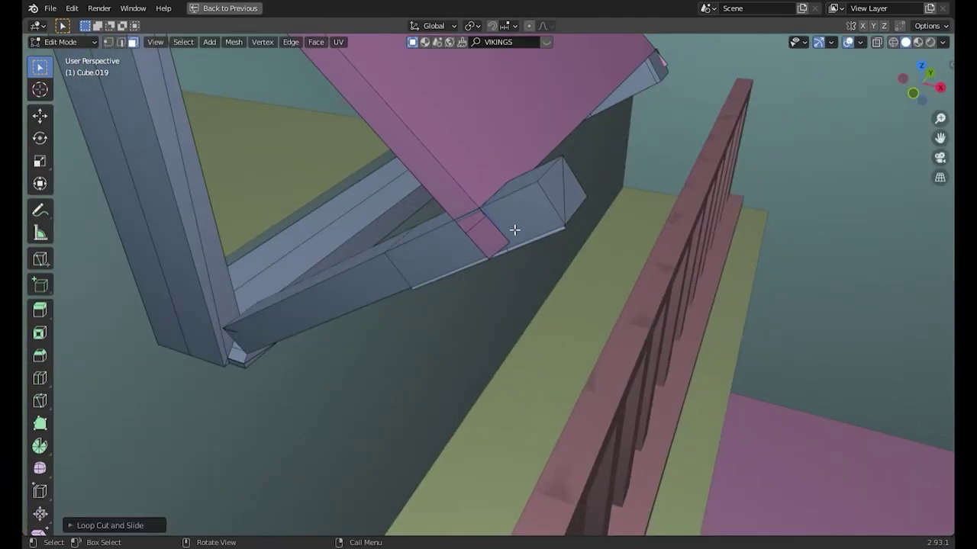
mouse_move(560, 252)
middle_down()
mouse_move(509, 193)
mouse_move(593, 148)
mouse_move(324, 143)
middle_up()
- Select a beam-end face in face mode and toggle Edit Mode to check the notch
key(3)
click(386, 91)
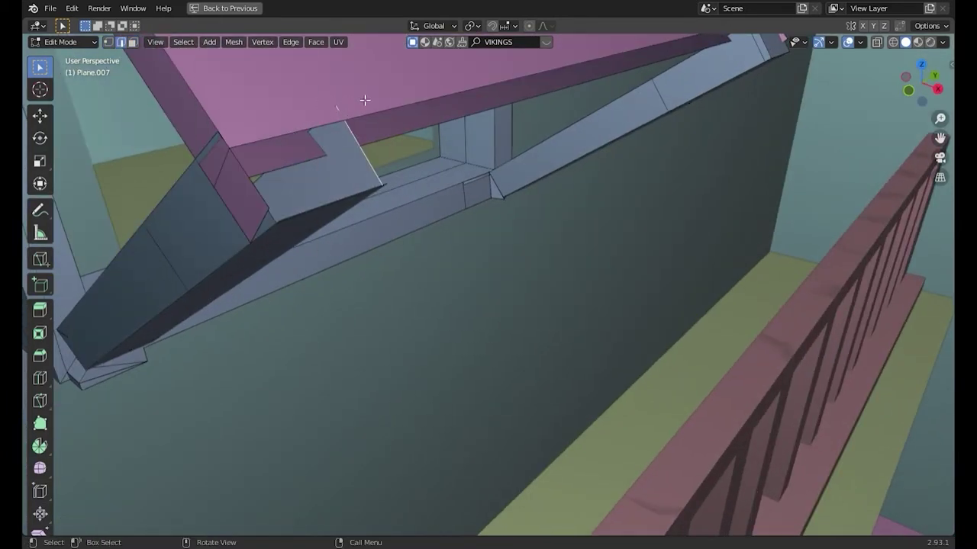
click(252, 248)
mouse_move(253, 253)
middle_down()
mouse_move(285, 163)
mouse_move(190, 130)
mouse_move(440, 234)
middle_up()
key(Tab)
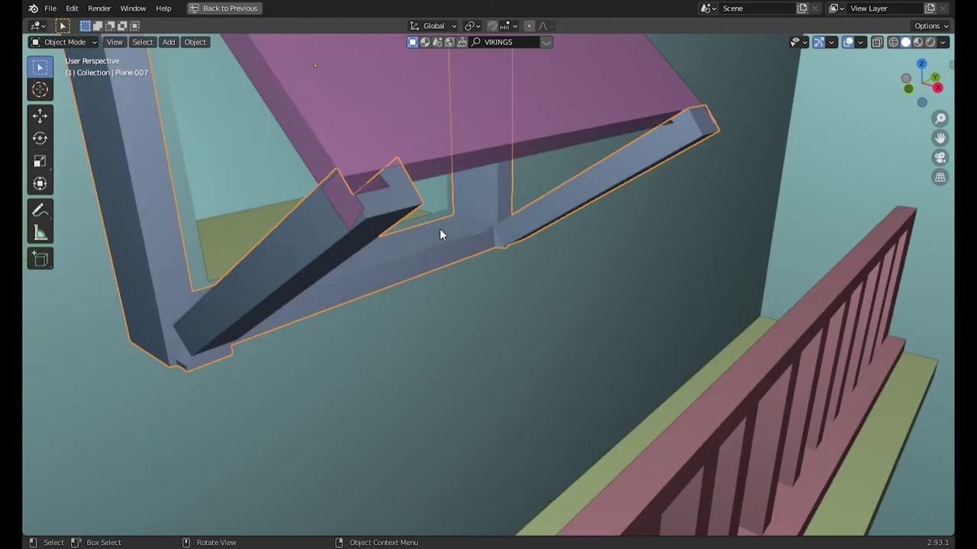
key(Tab)
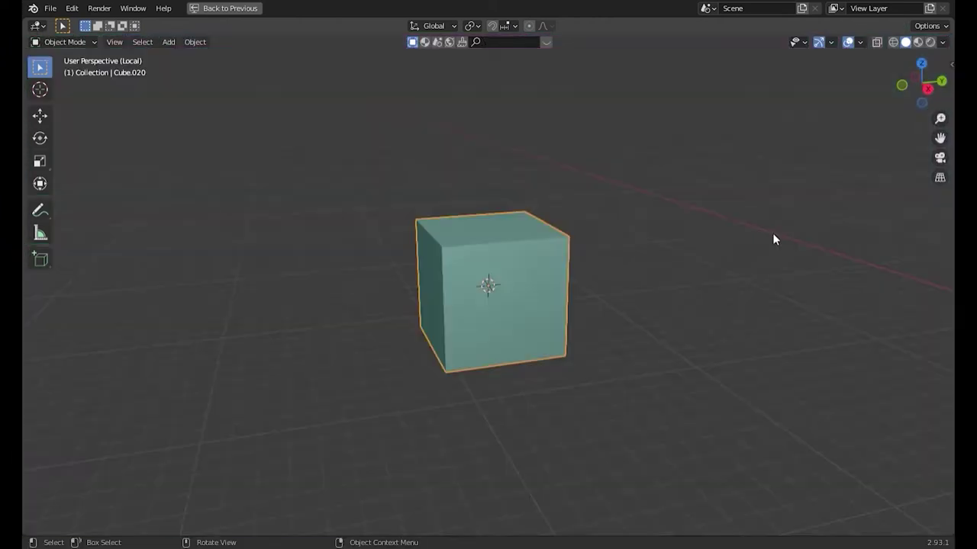
- Flatten the cube on Z into a long plank, subdivide it in Edit Mode, and deselect all
key(s)
key(z)
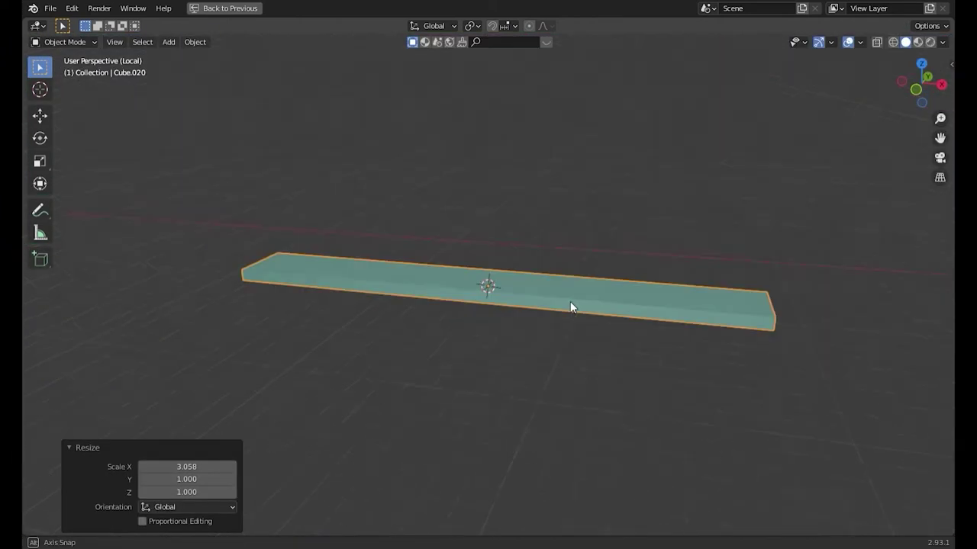
click(600, 290)
key(Tab)
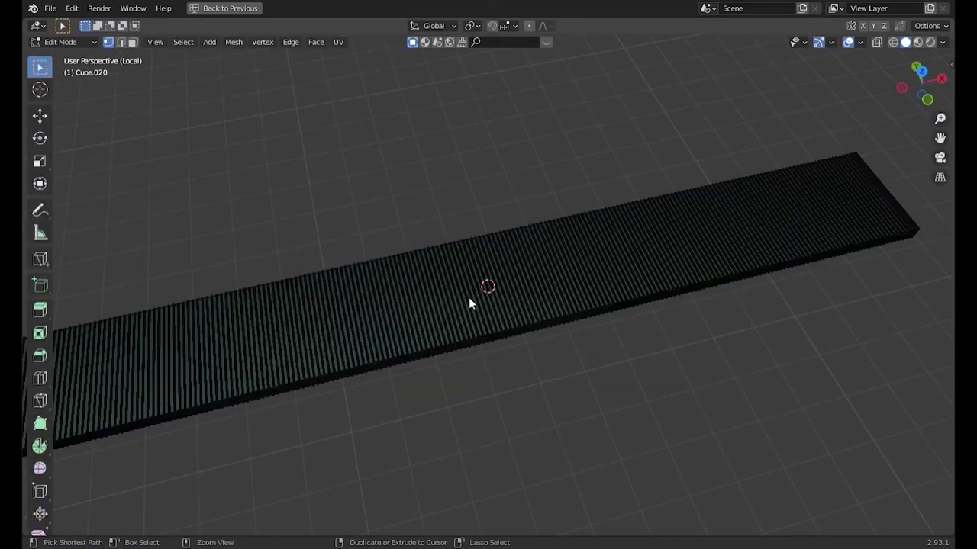
click(452, 315)
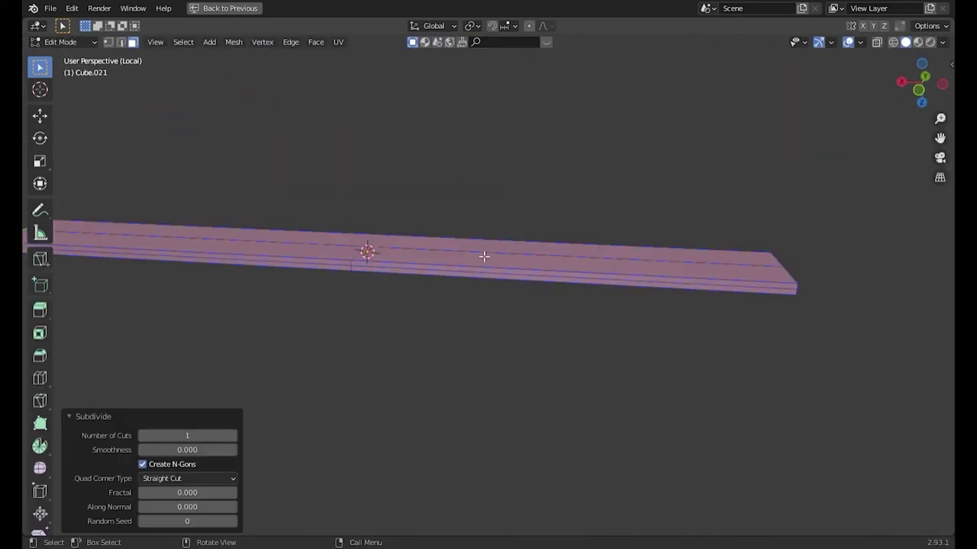
click(513, 360)
- Put the plank in Sculpt Mode with Dyntopo enabled and smooth shading
key(Tab)
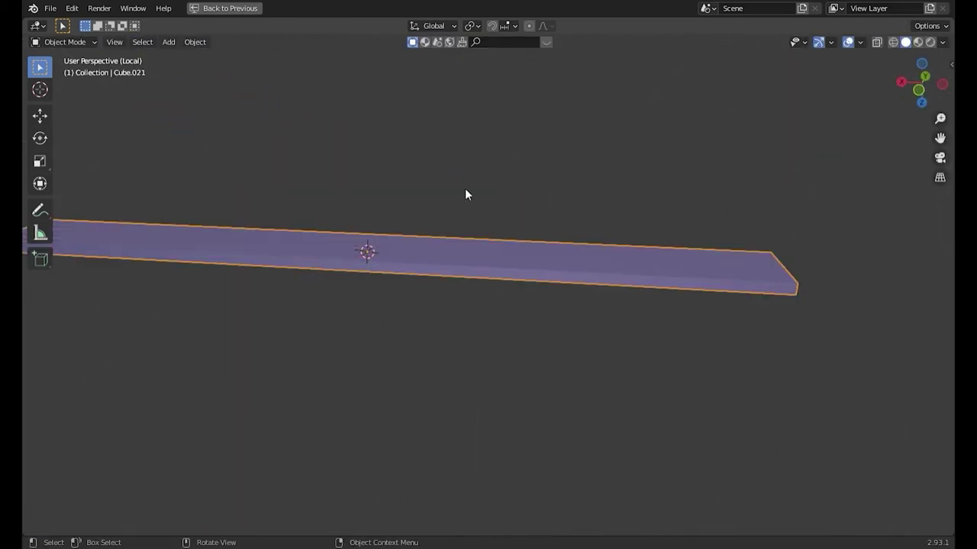
key(ctrl+Tab)
click(491, 270)
click(811, 25)
click(702, 66)
click(835, 25)
click(813, 133)
- Carve grooves into the plank surface and adjust the Dyntopo detail resolution
mouse_move(671, 331)
middle_down()
mouse_move(461, 173)
mouse_move(512, 261)
mouse_move(435, 213)
mouse_move(654, 283)
mouse_move(429, 294)
mouse_move(425, 342)
mouse_move(631, 235)
middle_up()
click(840, 25)
click(870, 51)
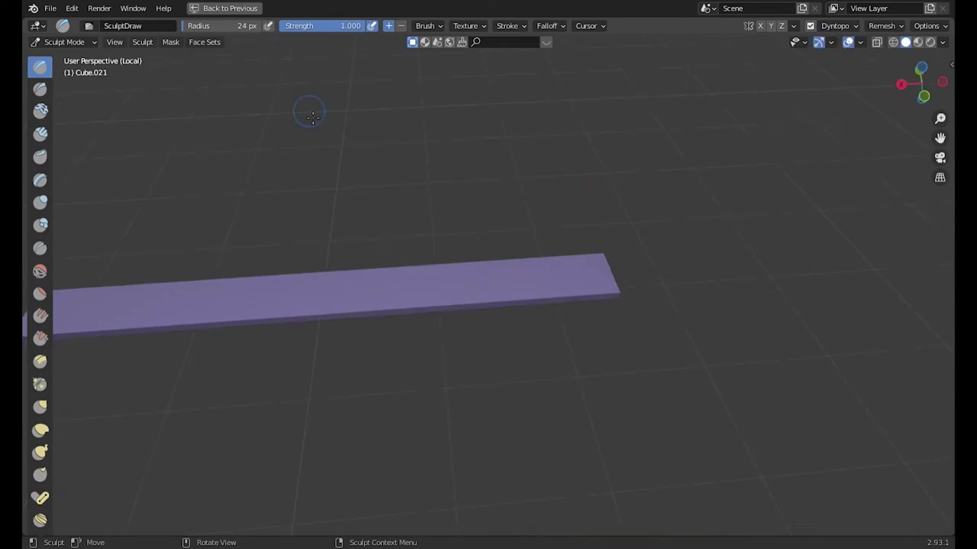
middle_drag(313, 116, 419, 289)
key(Return)
middle_drag(885, 55, 164, 324)
drag(164, 324, 293, 309)
mouse_move(858, 32)
middle_down()
mouse_move(504, 298)
mouse_move(514, 290)
mouse_move(552, 301)
mouse_move(812, 54)
mouse_move(246, 444)
middle_up()
middle_drag(690, 236, 635, 261)
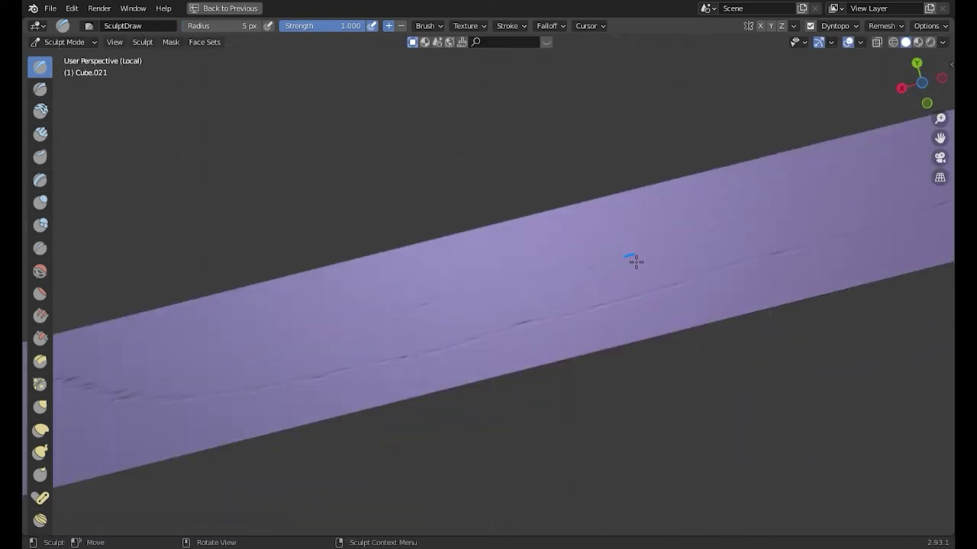
ctrl+middle_drag(829, 272, 584, 253)
mouse_move(275, 378)
middle_down()
mouse_move(807, 126)
mouse_move(366, 311)
mouse_move(671, 82)
mouse_move(584, 300)
mouse_move(384, 379)
middle_up()
- Set brush strength to 0.327, enlarge the brush radius, and return to the Draw brush
key(shift+f)
click(458, 359)
key(f)
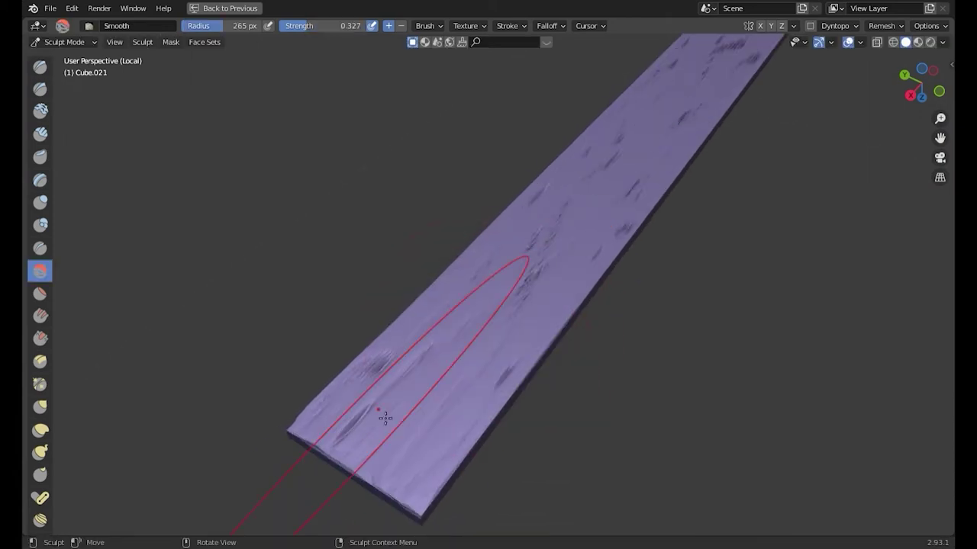
click(488, 366)
mouse_move(489, 366)
middle_down()
mouse_move(509, 374)
mouse_move(817, 255)
middle_up()
key(ctrl+Tab)
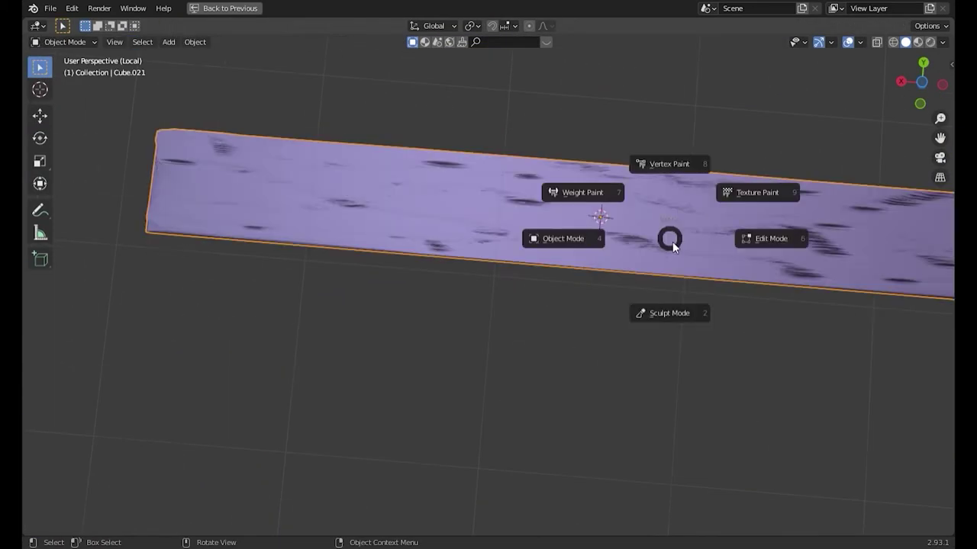
click(669, 312)
mouse_move(523, 272)
middle_down()
mouse_move(338, 374)
mouse_move(469, 272)
mouse_move(626, 359)
mouse_move(589, 165)
mouse_move(464, 192)
mouse_move(504, 280)
middle_up()
key(x)
key(ctrl+Tab)
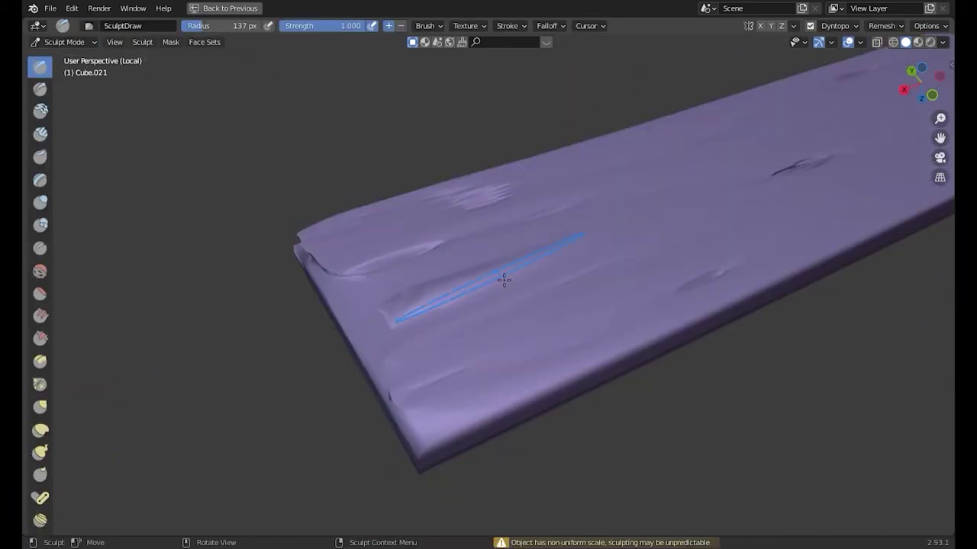
key(ctrl+Tab)
- Show the whole house again and fit the scaled-down plank to the annex wall, turned 180° on Z
click(525, 309)
key(KP_Divide)
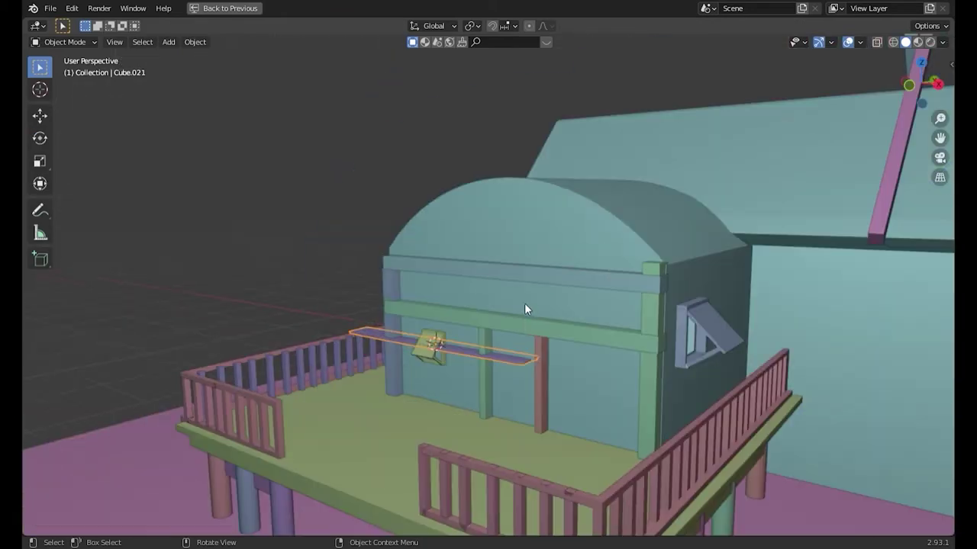
click(519, 317)
key(s)
click(512, 257)
key(KP_Decimal)
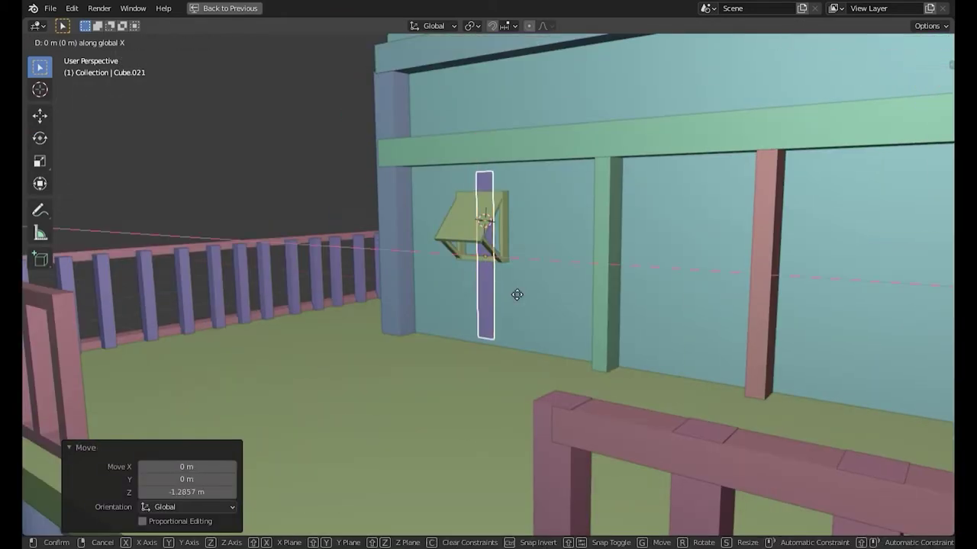
click(517, 294)
text(rz180)
key(Return)
key(KP_Decimal)
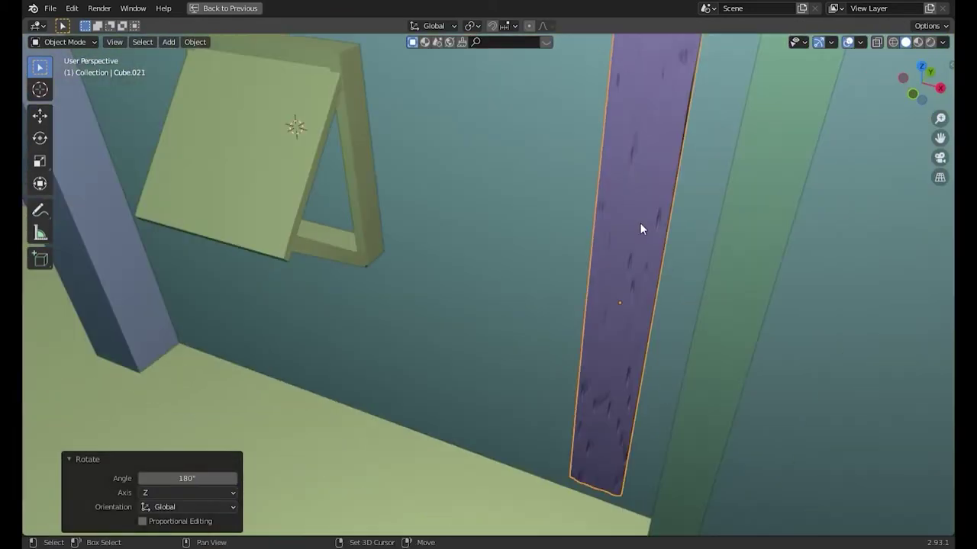
middle_drag(639, 222, 687, 251)
scroll(749, 275, down, 3)
- Slide the plank along X beside the wall post and place copies left of the window
key(g)
key(x)
click(597, 305)
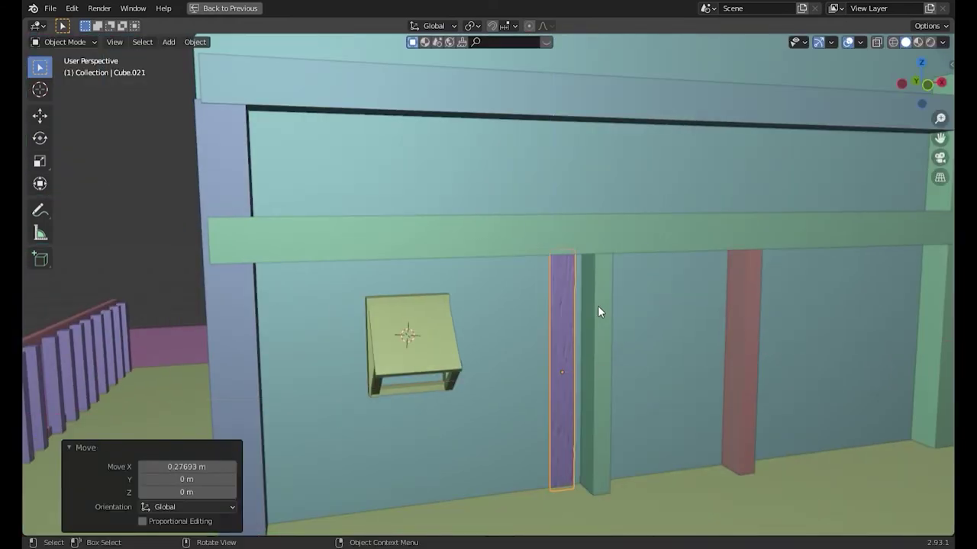
key(shift+d)
key(x)
click(506, 375)
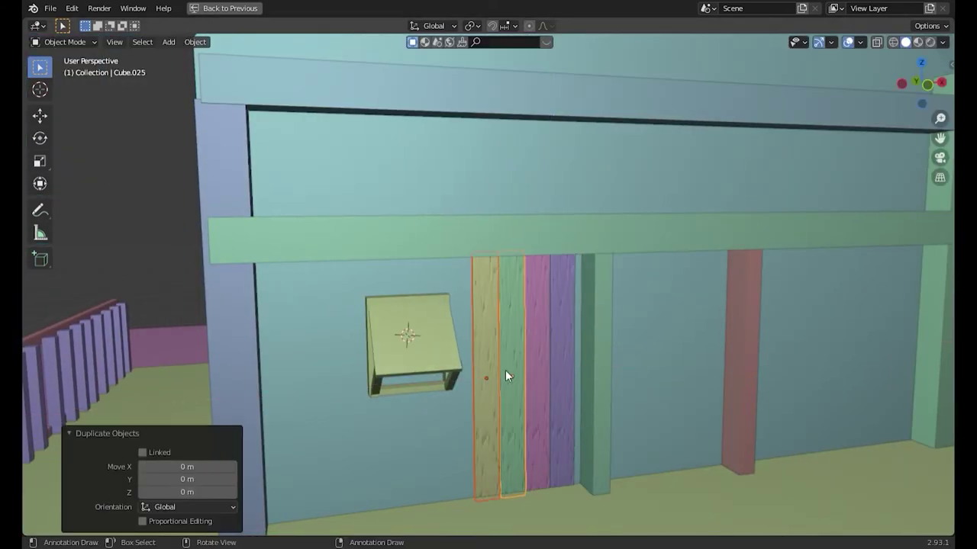
key(g)
key(x)
click(324, 403)
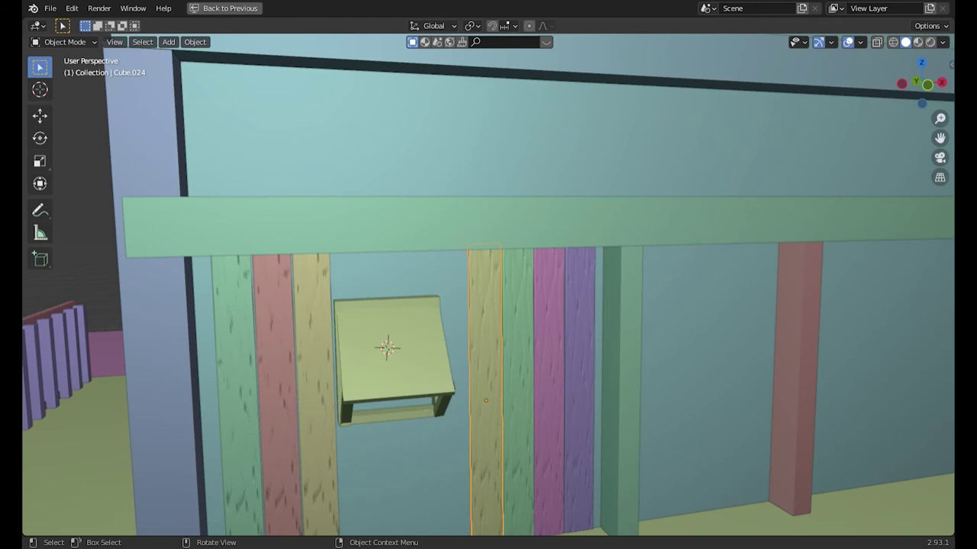
click(494, 359)
- Add and reposition more plank copies along X across the annex front wall
key(shift+d)
key(x)
click(507, 366)
key(g)
key(x)
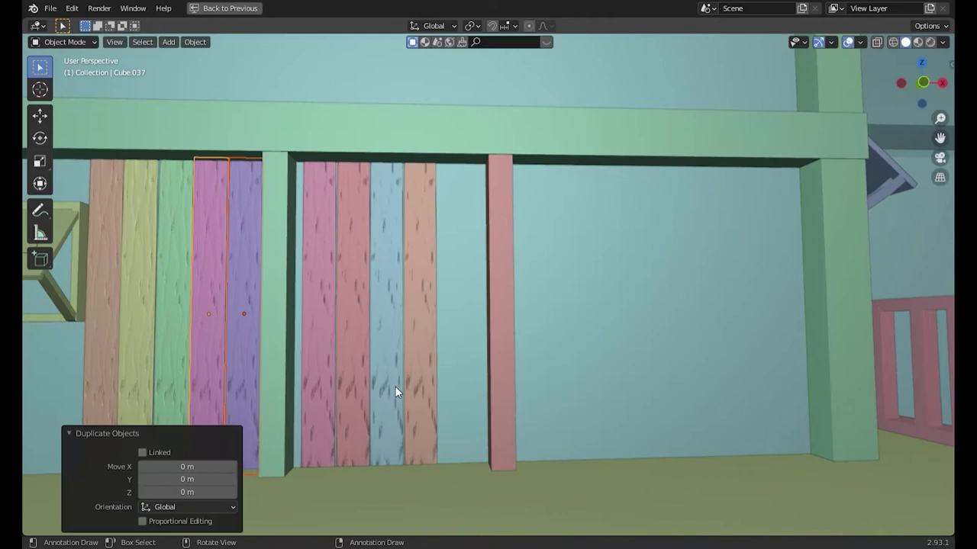
mouse_move(395, 386)
middle_down()
mouse_move(625, 332)
mouse_move(415, 364)
middle_up()
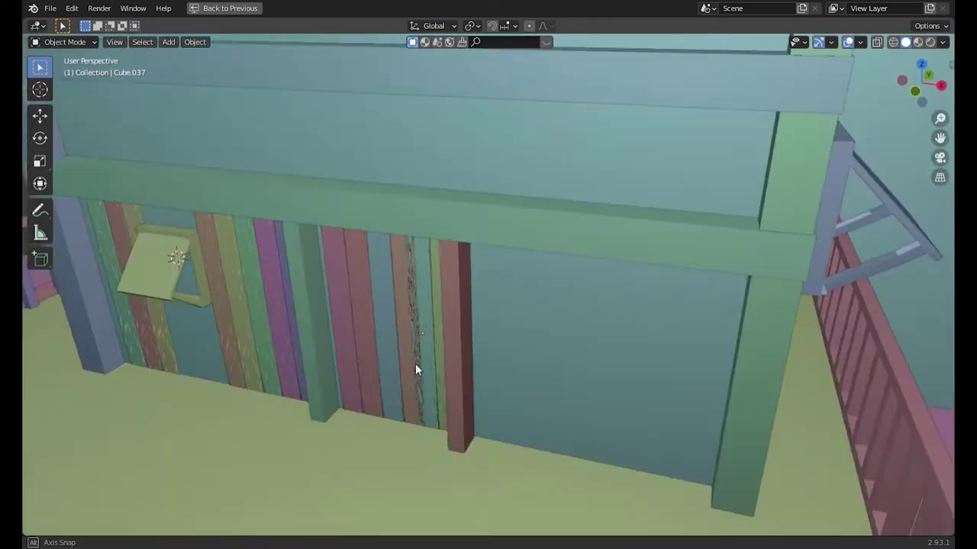
click(415, 338)
click(563, 345)
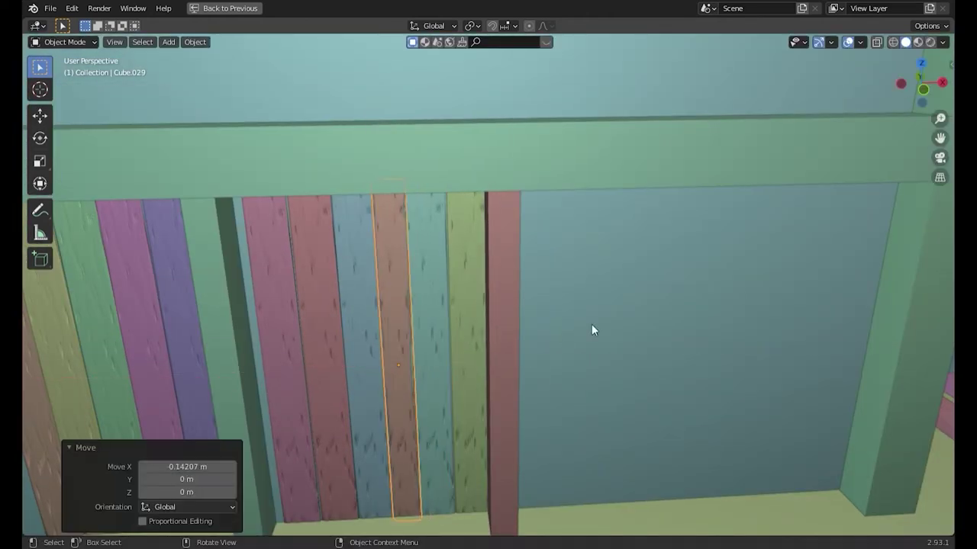
middle_drag(592, 324, 396, 340)
key(g)
click(683, 333)
middle_drag(683, 334, 428, 261)
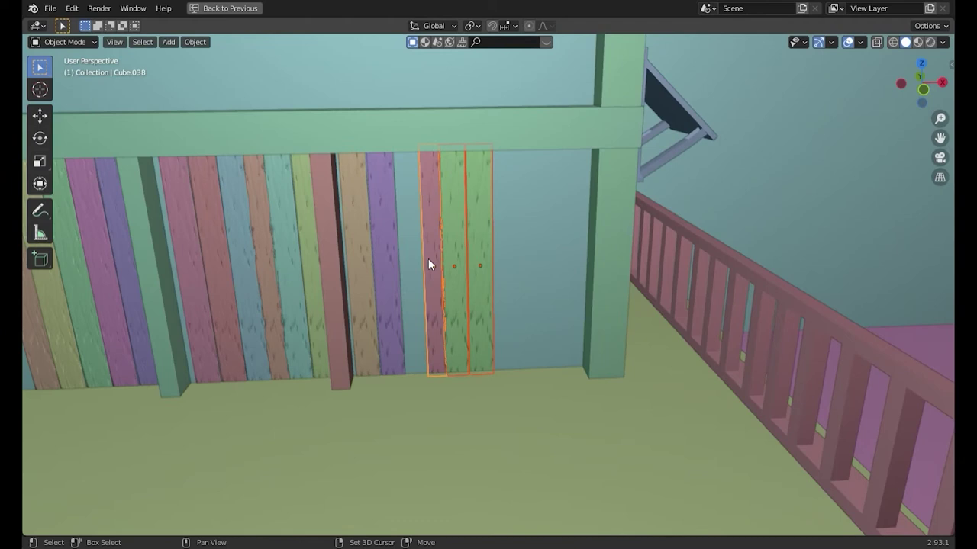
click(428, 261)
key(shift+d)
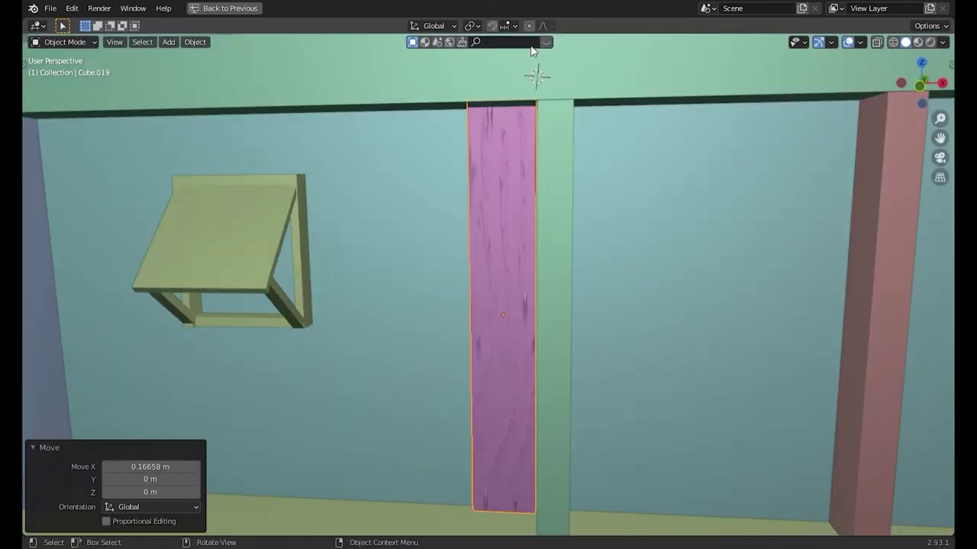
- Duplicate the pink plank along X, resize its height on Z, and place another copy
click(499, 196)
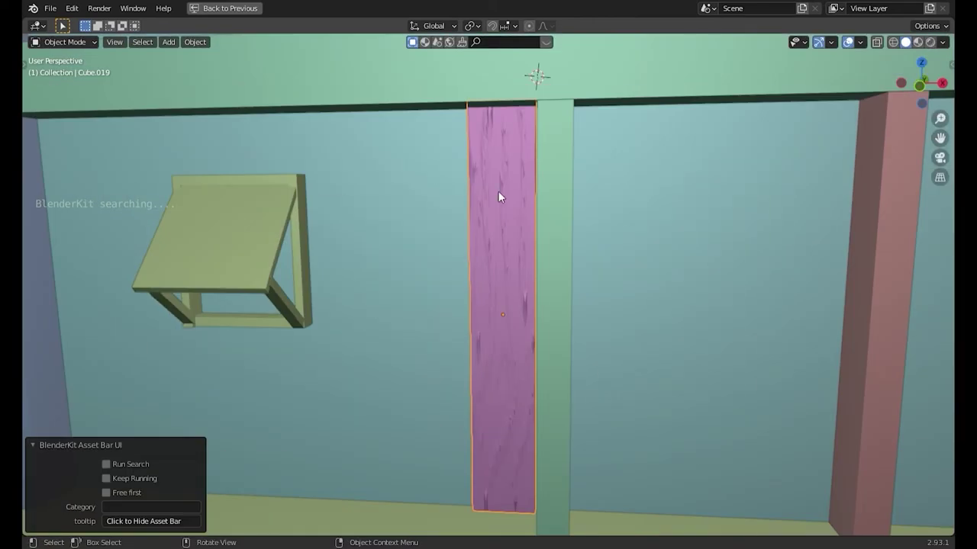
key(shift+d)
key(x)
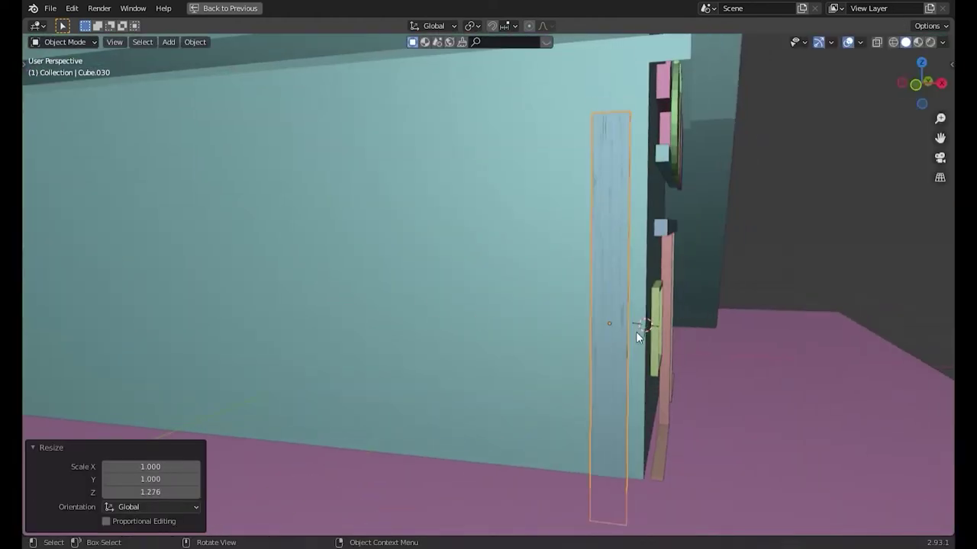
key(s)
key(z)
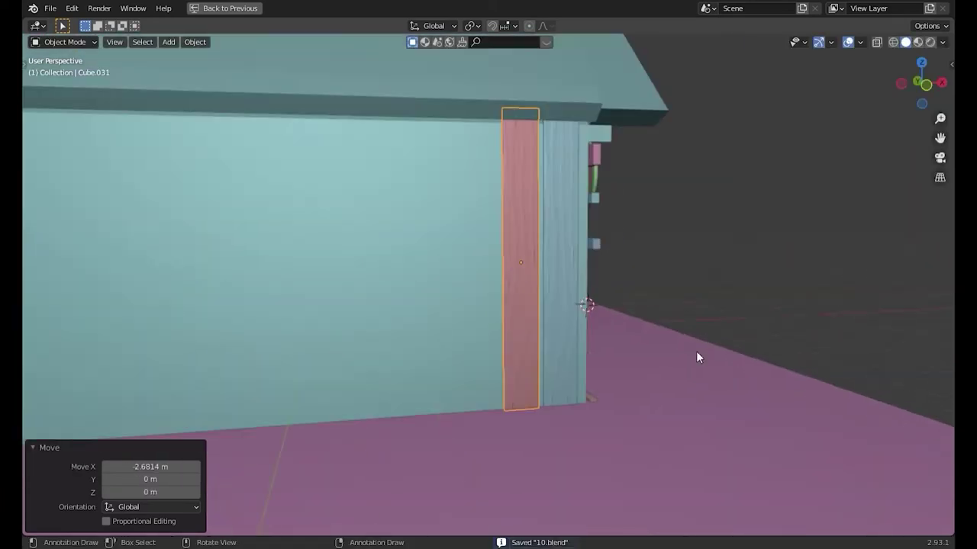
key(shift+d)
key(x)
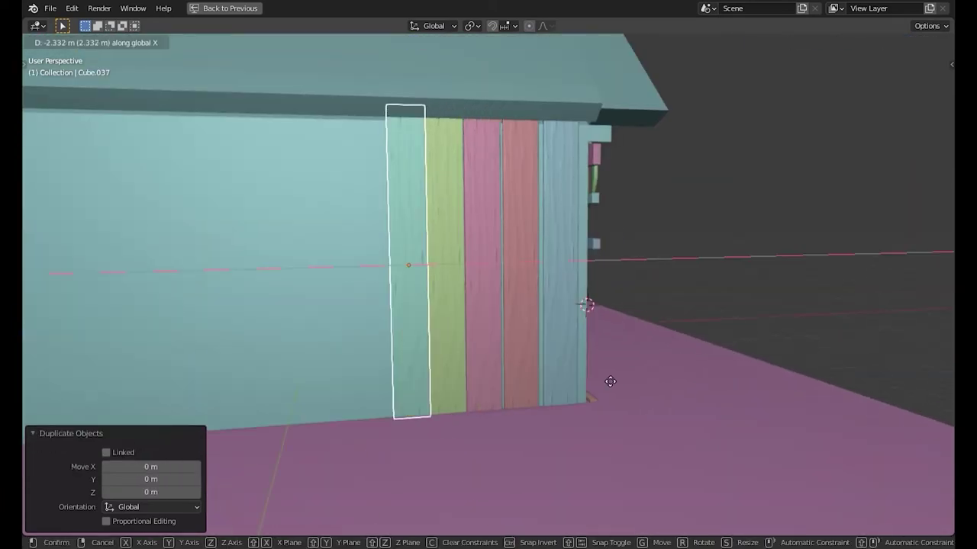
click(610, 382)
- Turn on cavity shading in the viewport and adjust its strength to reveal the wood grain
click(861, 42)
click(861, 44)
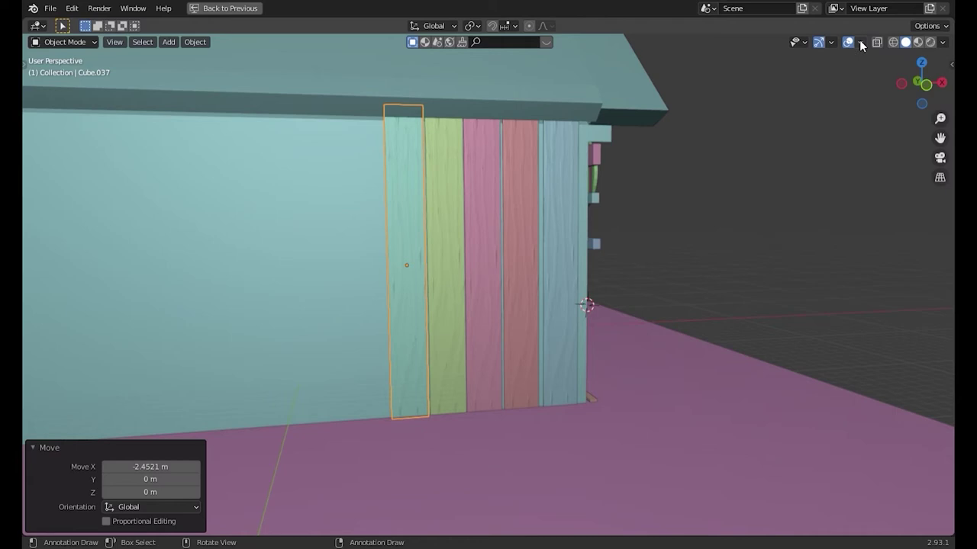
click(943, 42)
click(791, 319)
drag(809, 305, 874, 305)
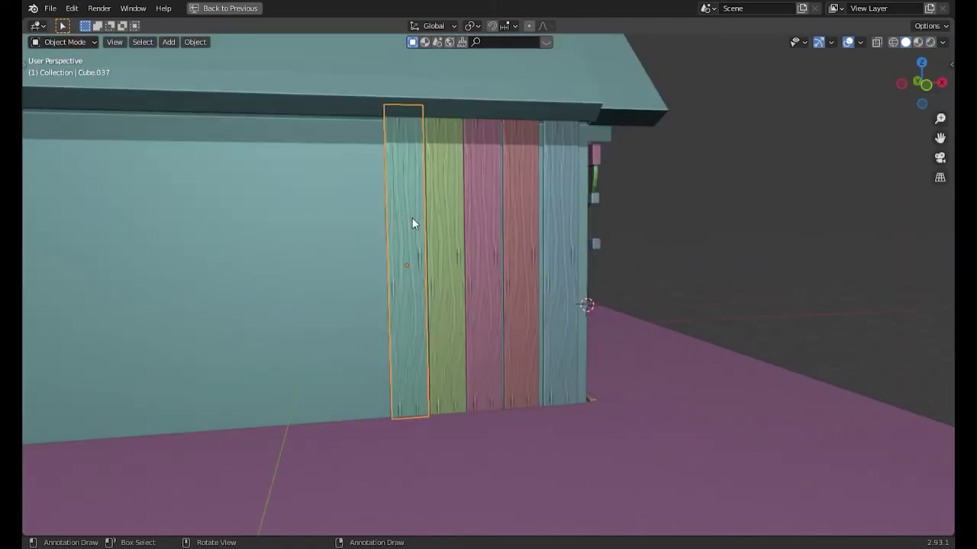
- Duplicate the five wall boards and move a linked board to close the gap
drag(412, 217, 558, 235)
key(shift+d)
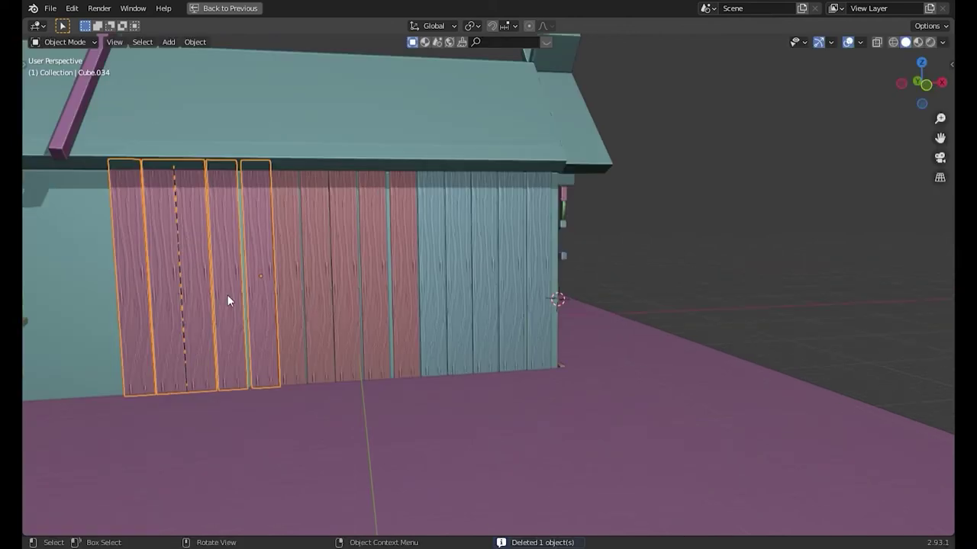
key(l)
key(g)
key(Tab)
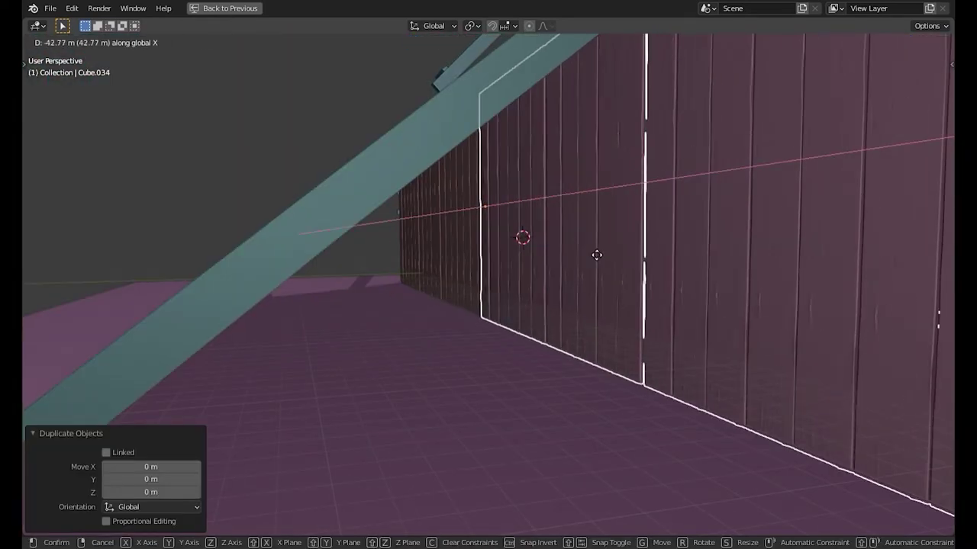
key(ctrl+l)
key(Tab)
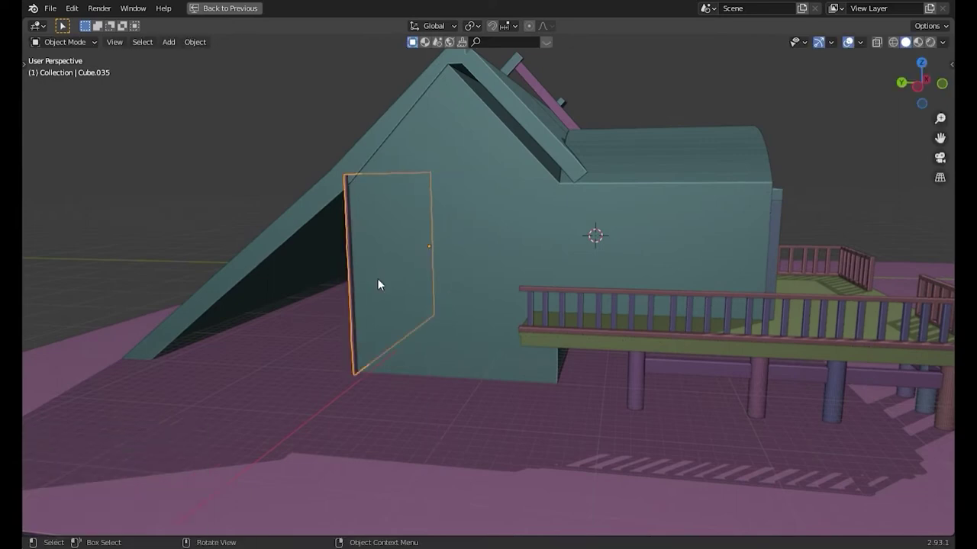
- Turn the door 180° on Z, snap it to the 3D cursor, delete extra faces, and raise it
text(rz180)
key(Return)
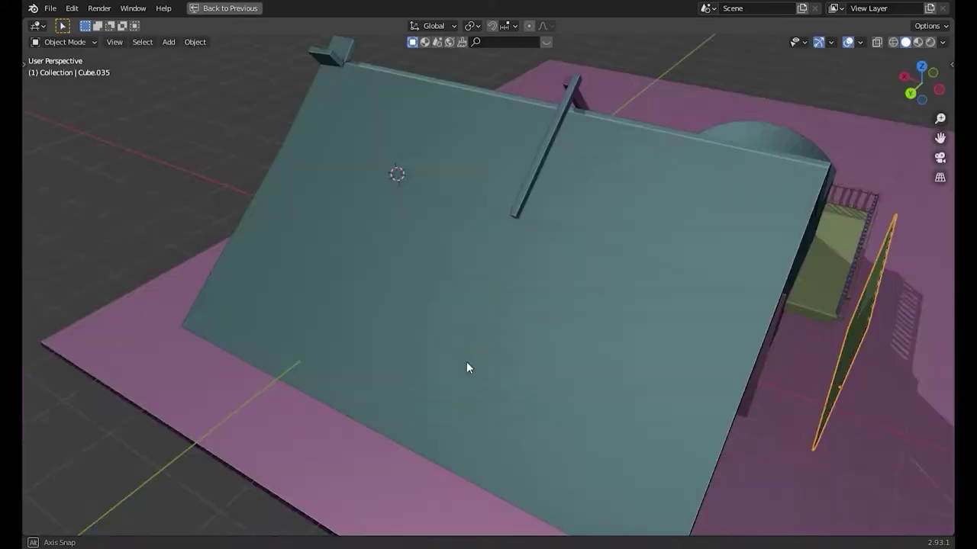
key(shift+s)
click(832, 262)
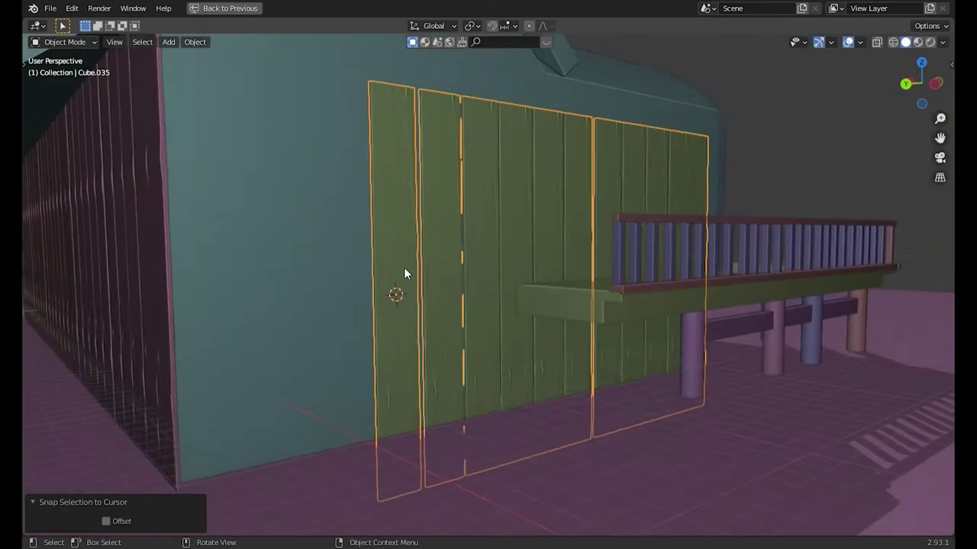
key(Tab)
key(ctrl+l)
key(x)
click(639, 193)
key(Tab)
key(g)
key(z)
key(Return)
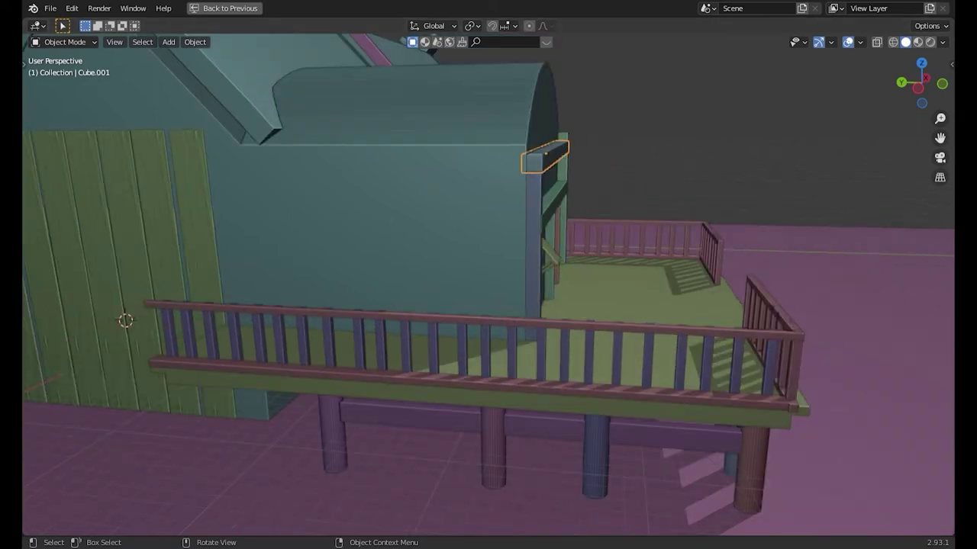
- Duplicate a trim beam, turn it 90° about Z, and set copies at two heights on the annex wall
key(shift+d)
text(rz90)
key(Return)
key(g)
key(x)
click(514, 197)
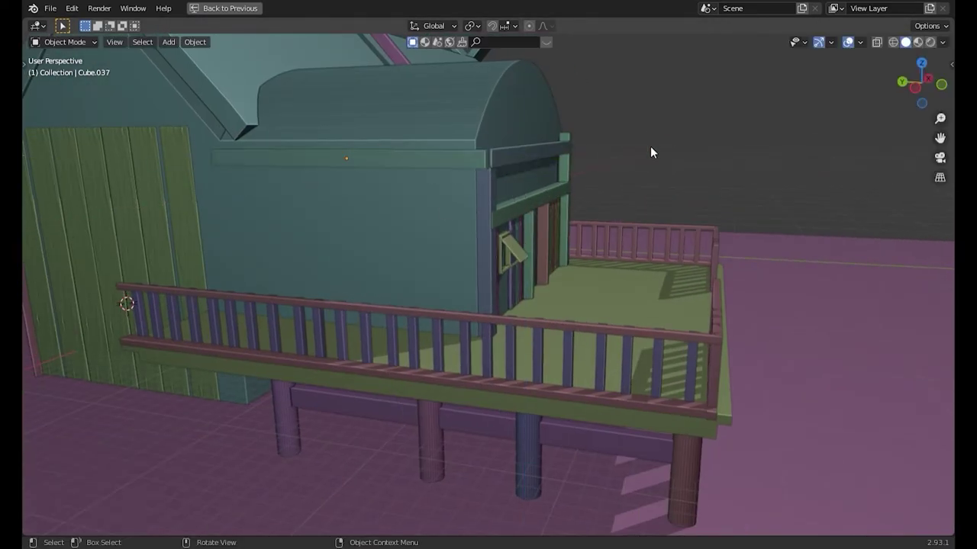
key(g)
key(z)
click(222, 406)
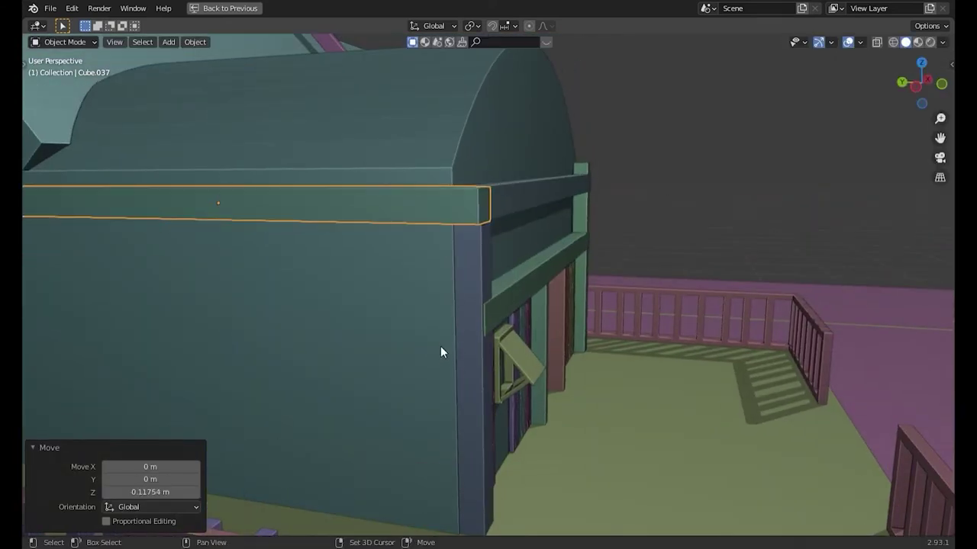
key(shift+d)
key(z)
click(420, 319)
- Thicken the annex corner post by extruding one of its faces
click(279, 281)
key(Tab)
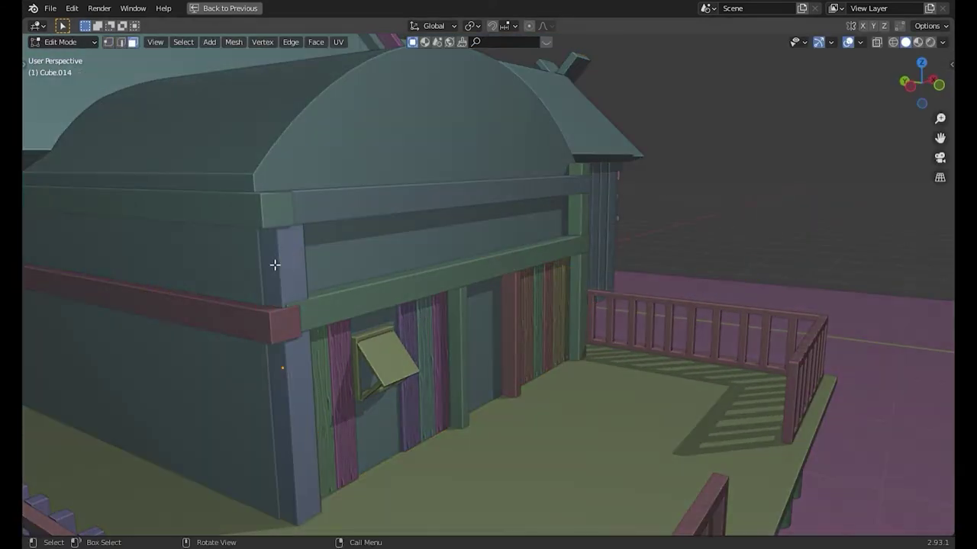
click(276, 266)
key(g)
key(x)
key(Escape)
key(Tab)
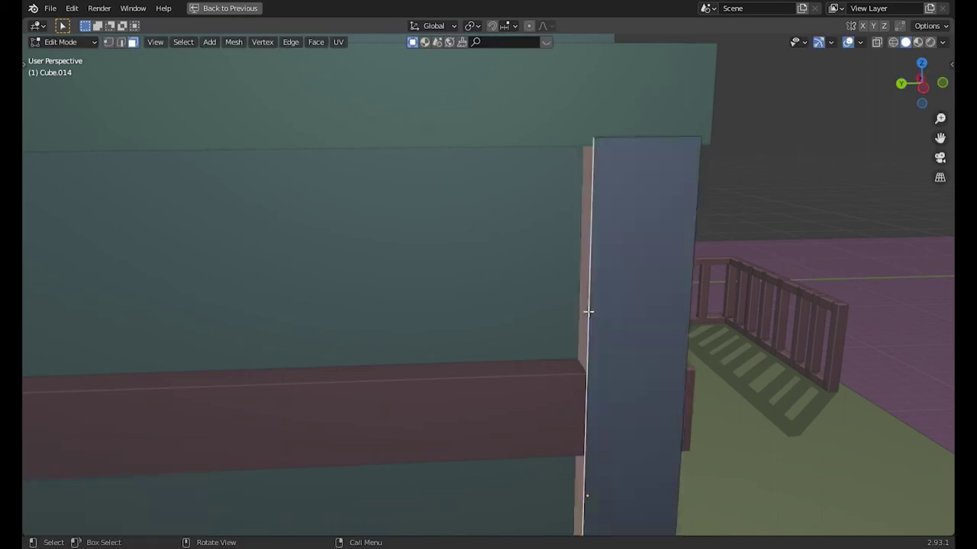
key(Tab)
mouse_move(540, 321)
middle_down()
mouse_move(428, 326)
mouse_move(703, 249)
mouse_move(770, 203)
middle_up()
click(707, 267)
key(Tab)
- Extrude the beam's long strip face outward along its normal
scroll(447, 331, up, 3)
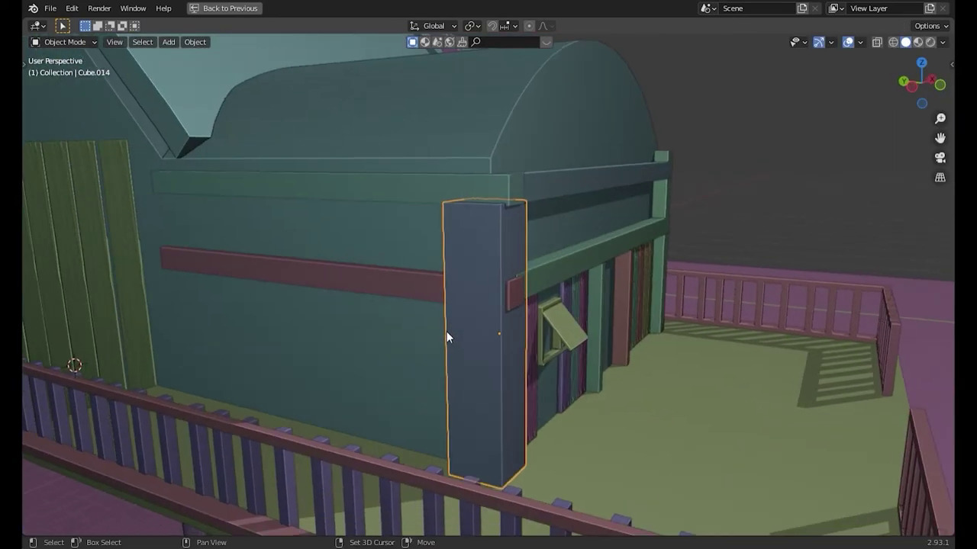
key(Tab)
key(alt+z)
middle_drag(447, 334, 504, 222)
key(alt+z)
click(501, 251)
key(e)
click(501, 251)
key(e)
click(453, 388)
key(Tab)
- Copy the beam along Y, then delete the unwanted extra beam copy
scroll(453, 388, down, 4)
middle_drag(554, 246, 346, 229)
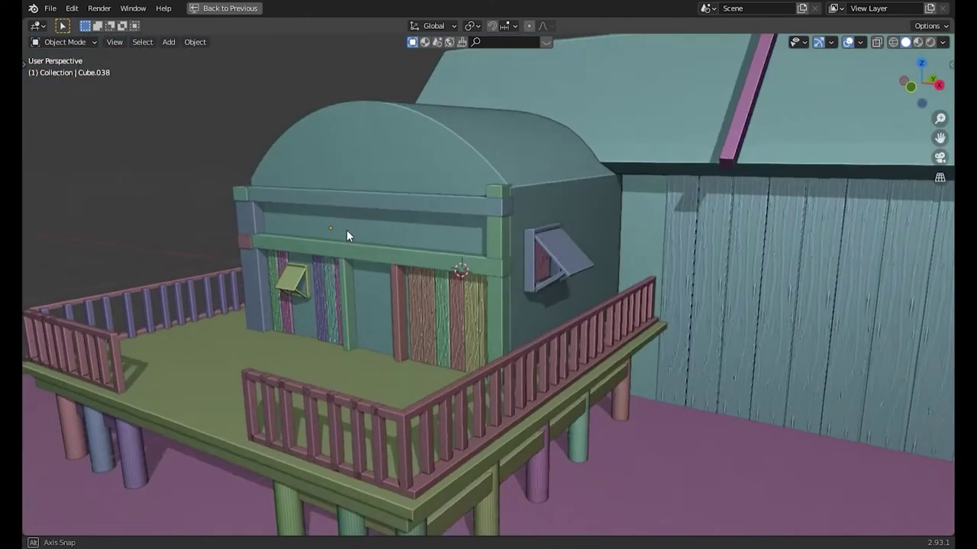
key(shift+d)
key(y)
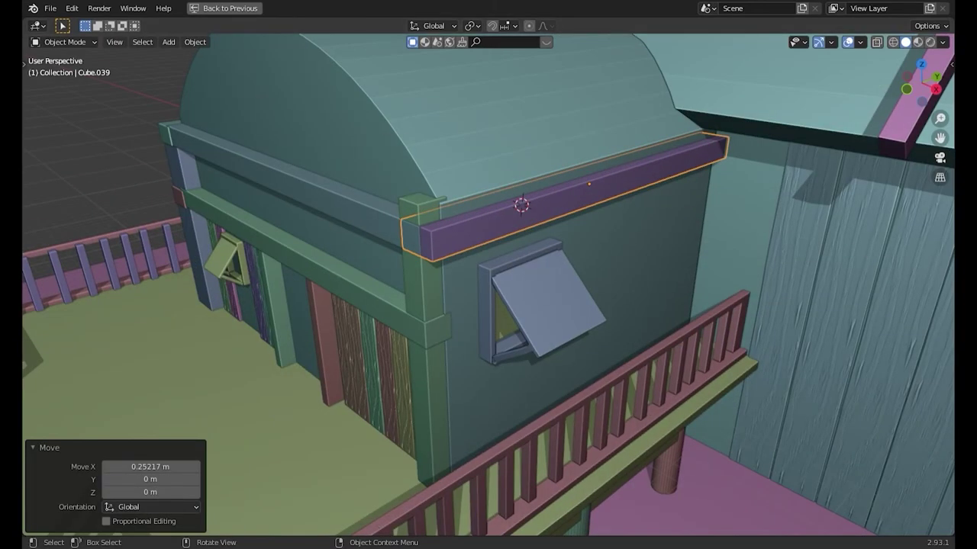
mouse_move(426, 343)
middle_down()
mouse_move(249, 255)
mouse_move(628, 272)
middle_up()
key(Delete)
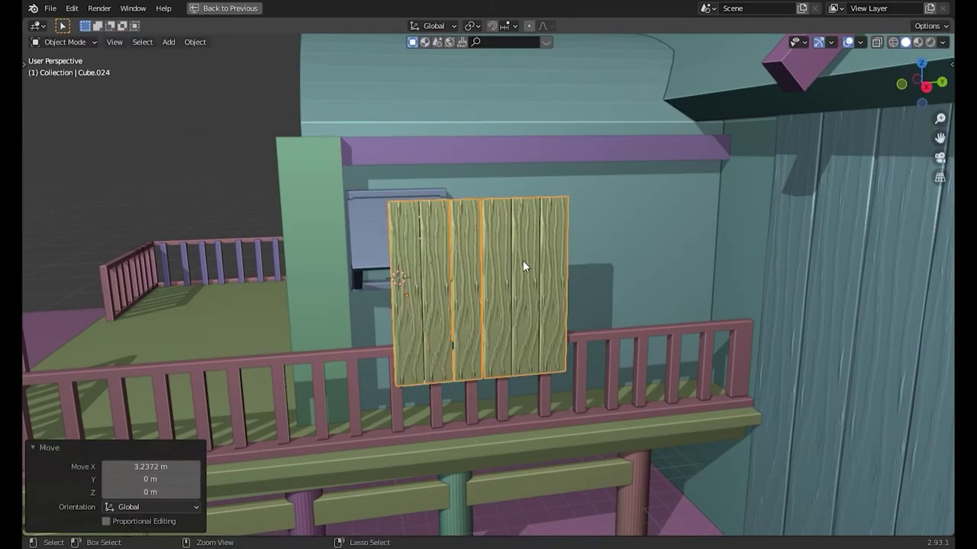
- Resize the door beside the window and raise the plank mesh vertically
key(s)
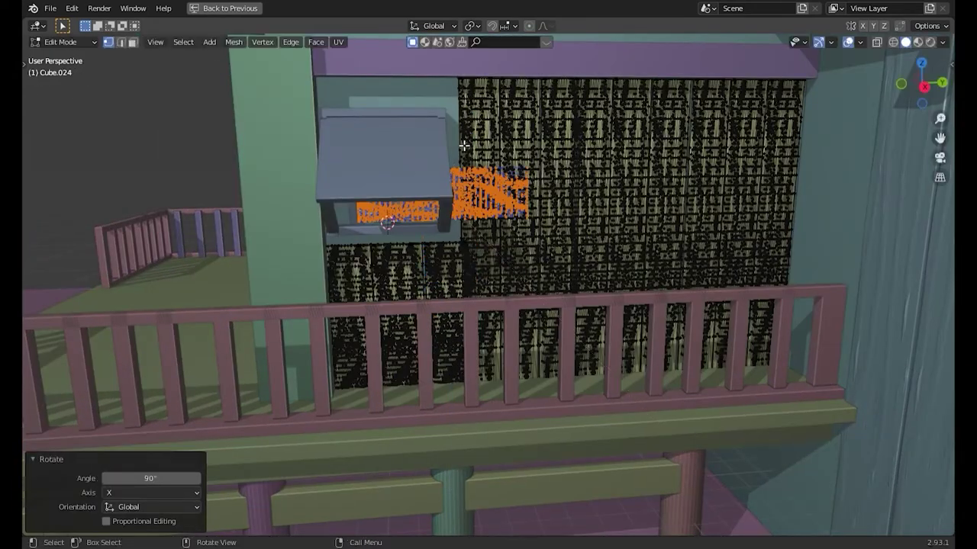
key(g)
key(z)
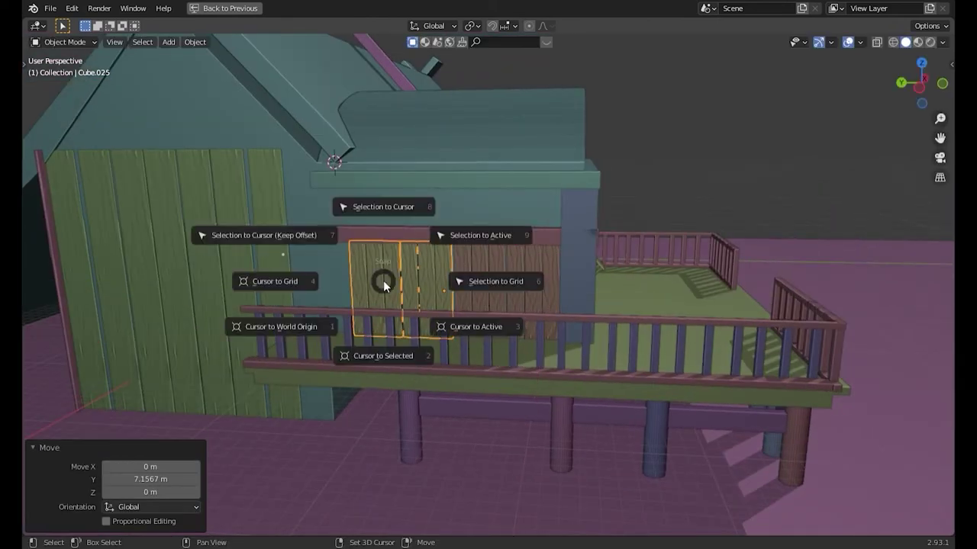
- Place a duplicated plank panel further left on the annex front, then select the door panel
click(287, 286)
key(Tab)
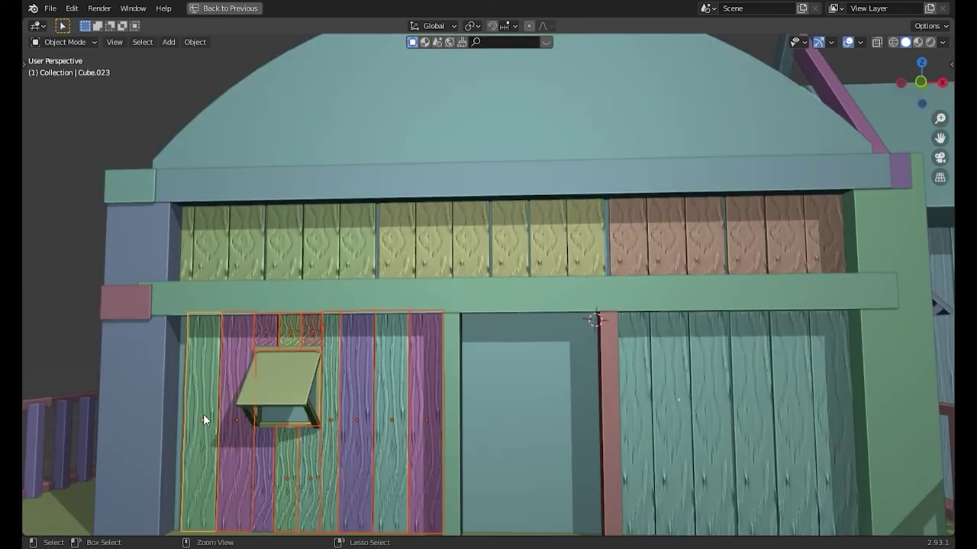
click(203, 414)
mouse_move(526, 248)
middle_down()
mouse_move(427, 301)
mouse_move(563, 279)
mouse_move(270, 331)
mouse_move(25, 356)
mouse_move(511, 339)
middle_up()
click(563, 279)
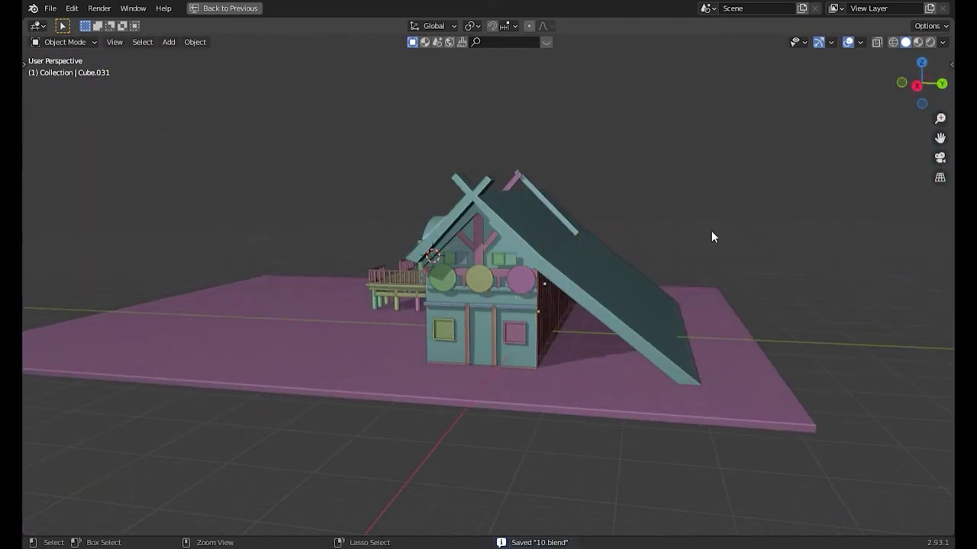
- Add a camera framing the longhouse and view through it
middle_drag(711, 230, 442, 297)
scroll(442, 297, up, 2)
key(shift+a)
click(344, 475)
key(ctrl+alt+KP_0)
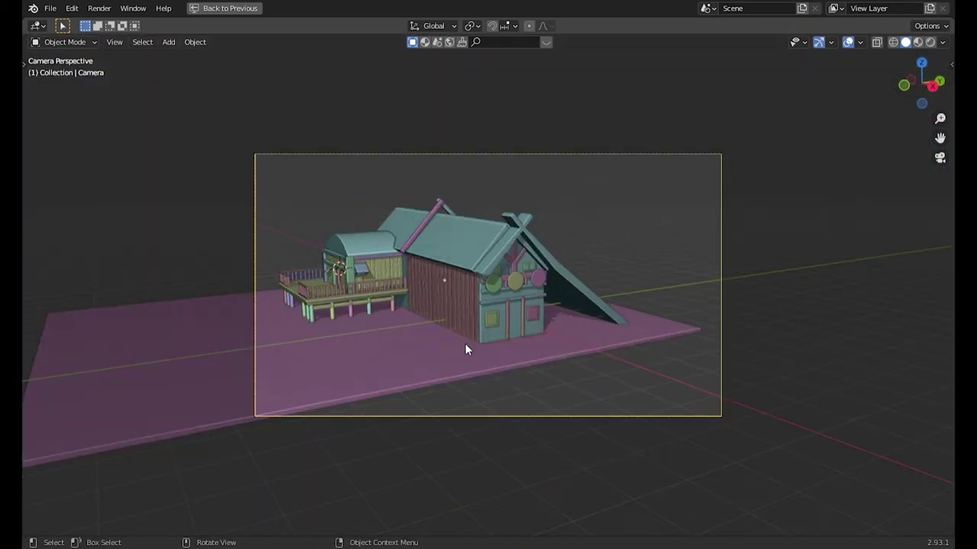
scroll(466, 344, down, 5)
click(568, 307)
mouse_move(568, 307)
middle_down()
mouse_move(342, 260)
mouse_move(397, 251)
middle_up()
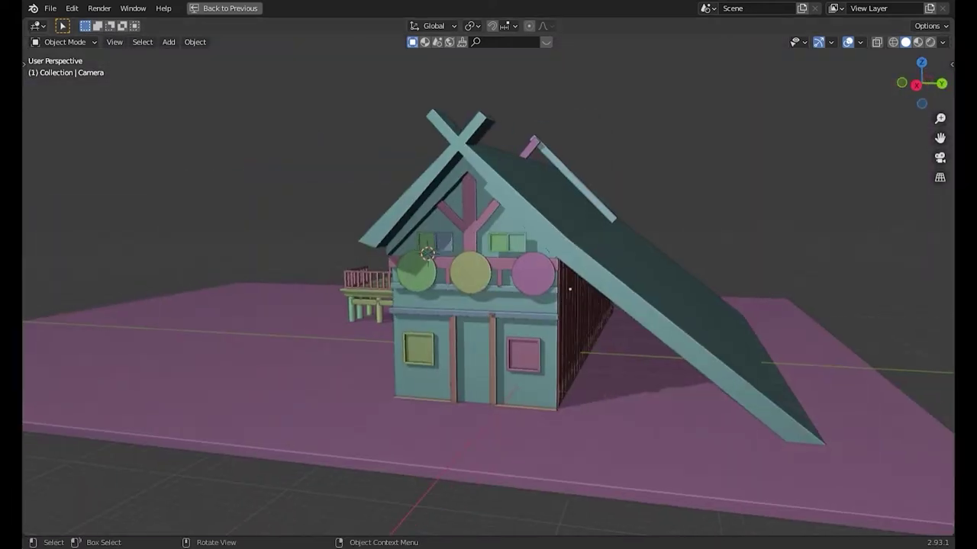
- Join the deck railing, support post and house body into one object
middle_drag(207, 530, 185, 343)
shift+click(185, 343)
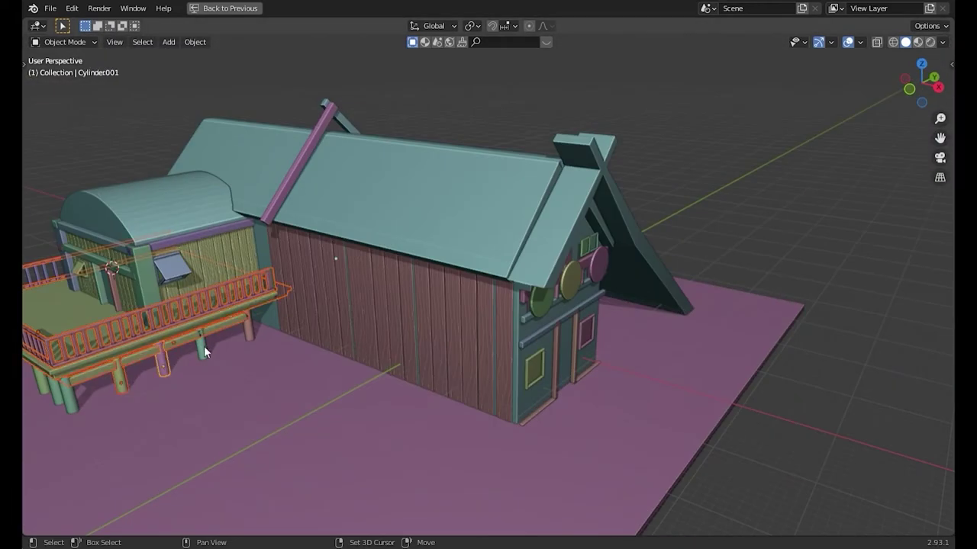
shift+click(203, 351)
key(KP_Decimal)
mouse_move(84, 187)
middle_down()
mouse_move(357, 261)
mouse_move(348, 180)
mouse_move(450, 205)
middle_up()
shift+click(348, 180)
key(ctrl+j)
- Inspect the joined house, then select the door frames and the ground plane
mouse_move(612, 132)
middle_down()
mouse_move(424, 193)
mouse_move(349, 248)
mouse_move(390, 270)
middle_up()
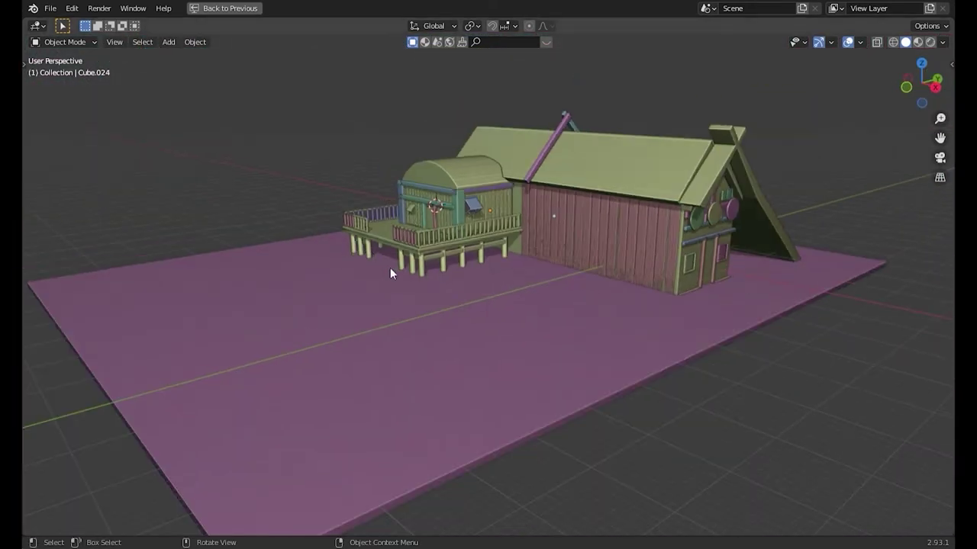
mouse_move(241, 399)
middle_down()
mouse_move(348, 319)
mouse_move(378, 348)
mouse_move(490, 394)
middle_up()
scroll(490, 394, down, 5)
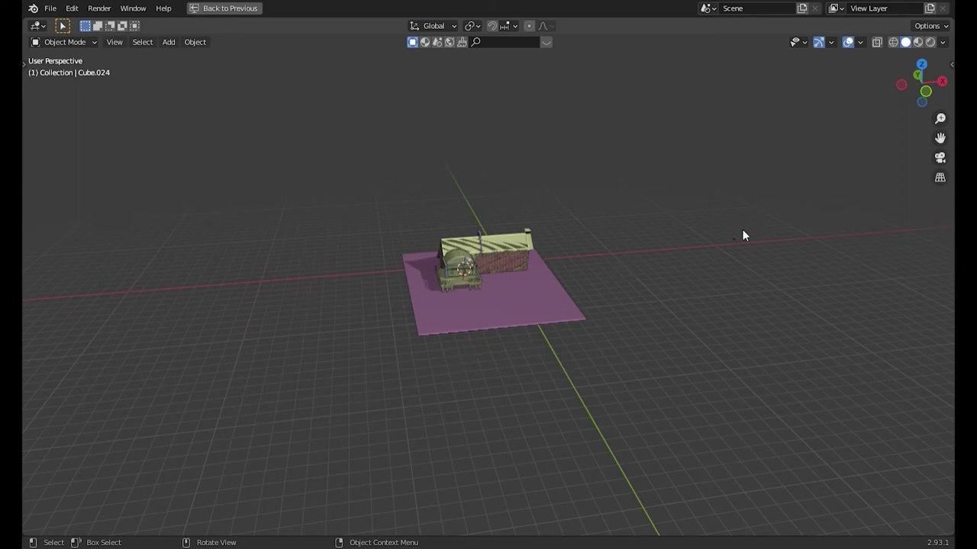
scroll(451, 296, up, 2)
mouse_move(451, 296)
middle_down()
mouse_move(802, 248)
mouse_move(794, 325)
mouse_move(820, 331)
middle_up()
scroll(801, 248, up, 3)
click(775, 249)
scroll(599, 306, up, 2)
scroll(474, 300, down, 3)
mouse_move(474, 300)
middle_down()
mouse_move(577, 345)
mouse_move(648, 251)
mouse_move(455, 207)
mouse_move(246, 528)
middle_up()
click(576, 345)
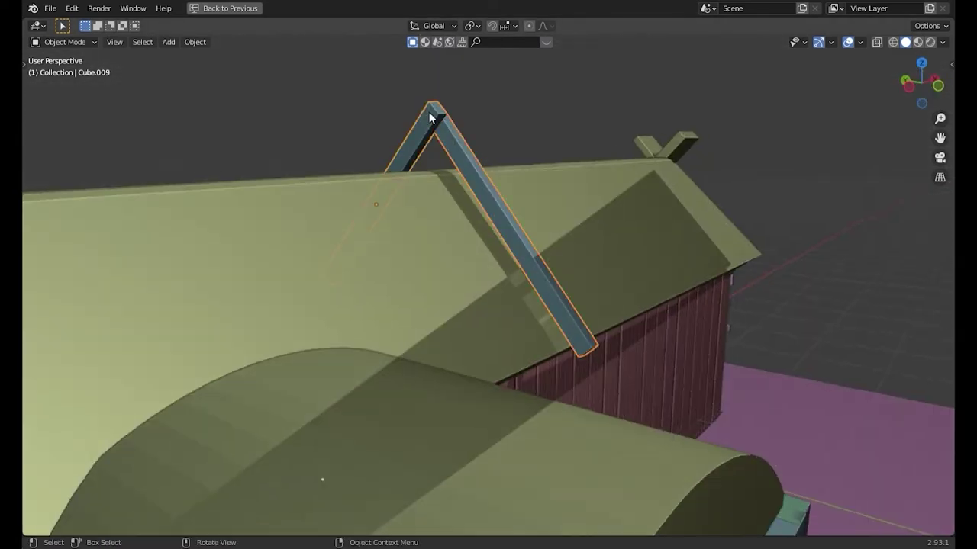
- Raise the roof rafter and place a copy at the other roof end
key(g)
key(z)
click(503, 116)
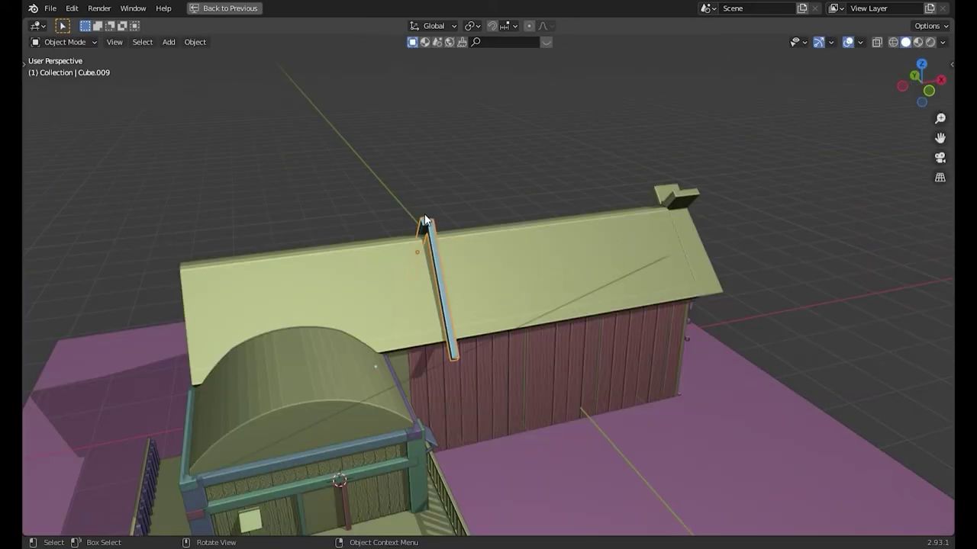
key(shift+d)
click(269, 243)
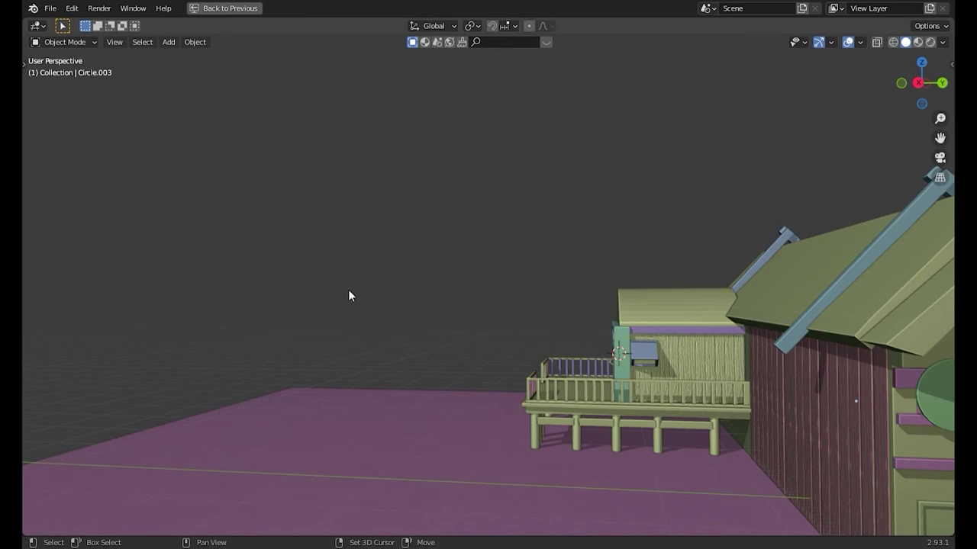
key(shift+a)
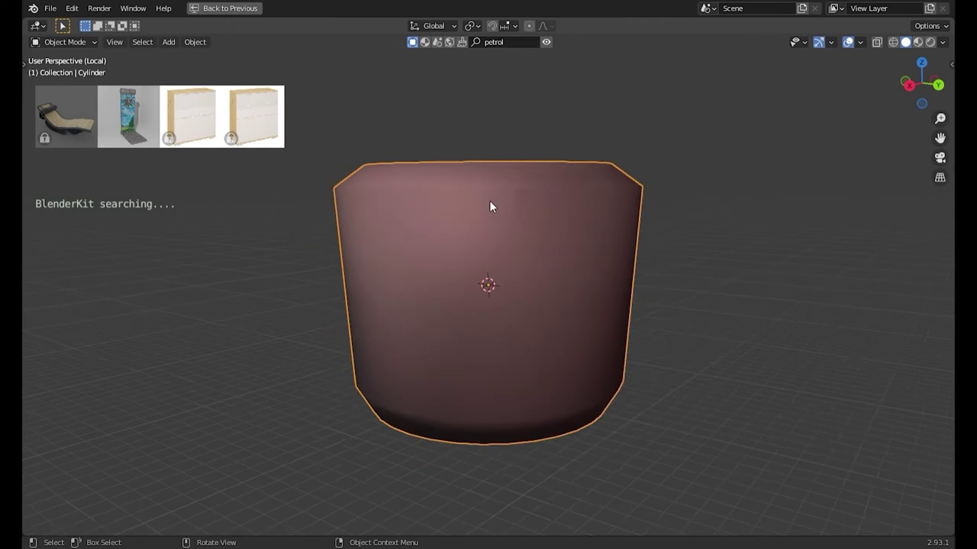
- Search BlenderKit for 'energy', browse the results, and save 10.blend
click(511, 42)
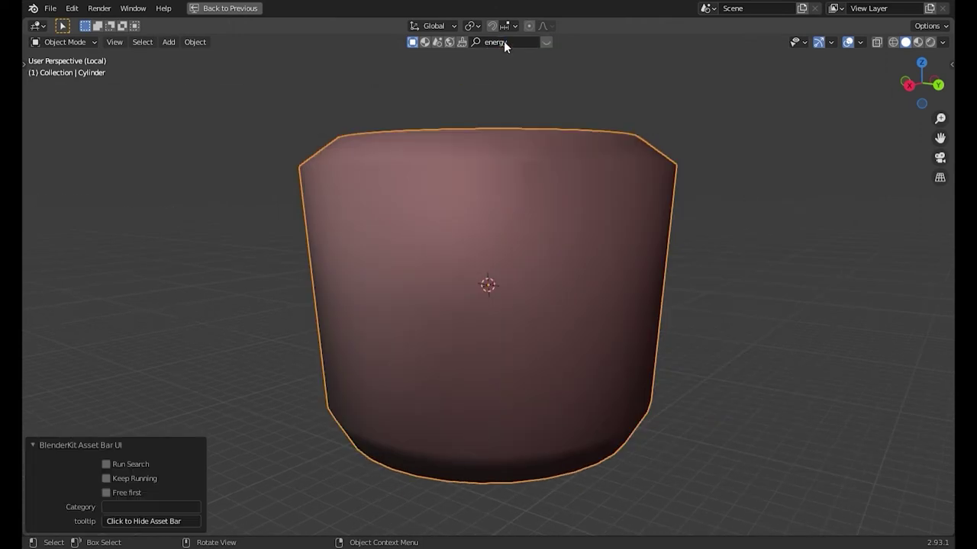
key(Return)
scroll(838, 128, down, 3)
key(ctrl+s)
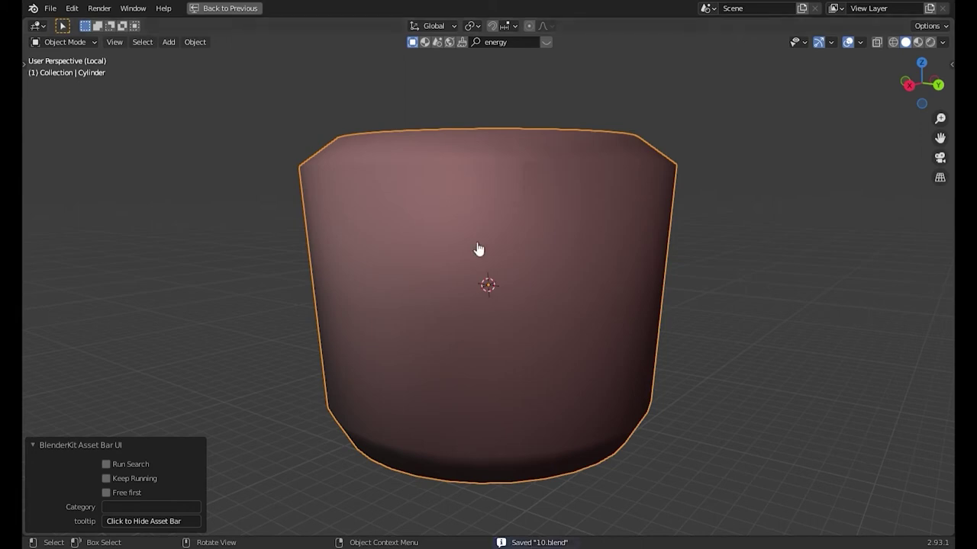
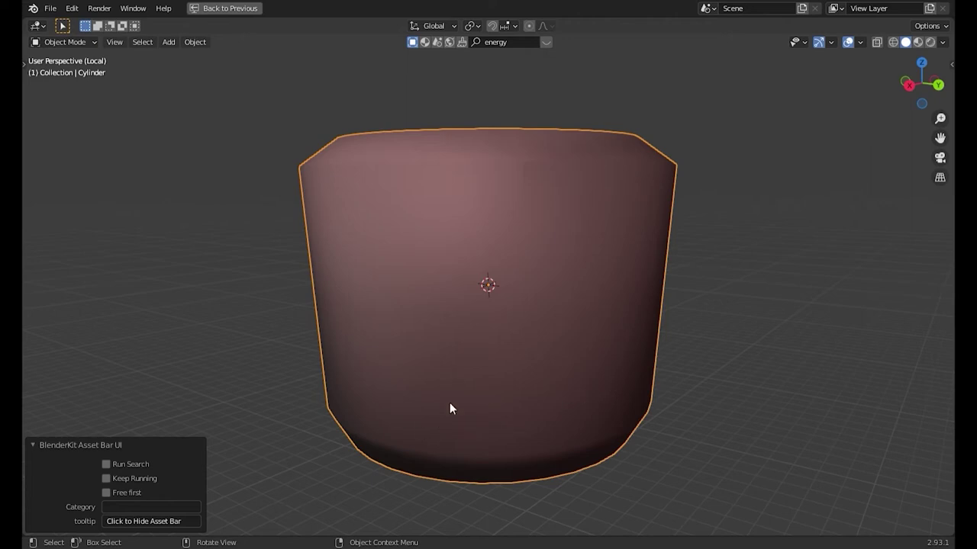
- Delete the earlier bevelled cylinder
mouse_move(383, 423)
middle_down()
mouse_move(484, 275)
mouse_move(725, 273)
middle_up()
key(Tab)
key(2)
alt+click(518, 243)
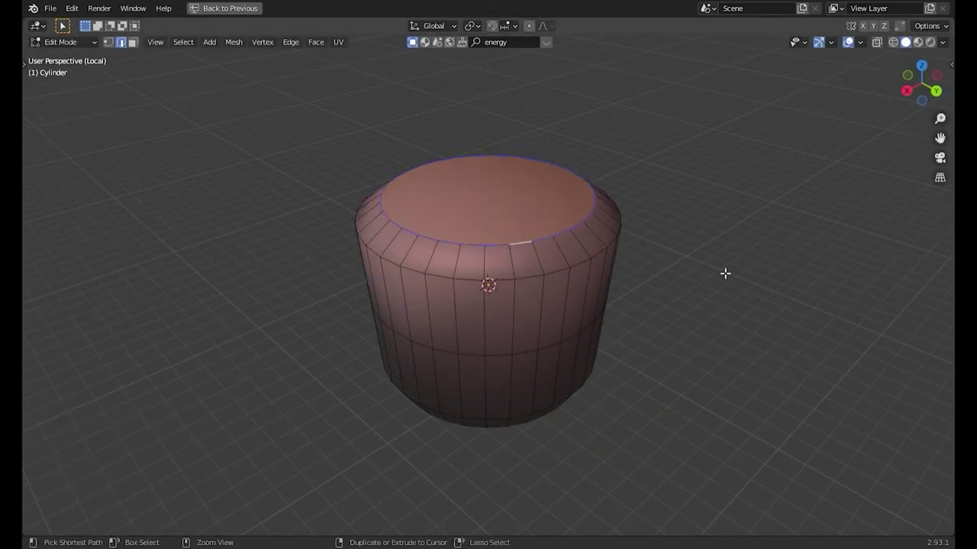
key(Tab)
key(Delete)
- Add a new plain cylinder and place a loop cut near its top
middle_drag(576, 283, 653, 258)
key(shift+a)
click(641, 303)
key(Tab)
mouse_move(566, 303)
middle_down()
mouse_move(403, 344)
mouse_move(552, 305)
middle_up()
key(ctrl+r)
drag(552, 305, 612, 122)
- Slide the top face's lower edge down and select the horizontal face band near the top
key(3)
click(511, 205)
key(g)
key(g)
click(496, 211)
alt+click(496, 211)
- Extrude the top face band 0.08 m outward along its normals
key(alt+e)
click(619, 358)
key(Escape)
key(alt+e)
click(620, 357)
click(622, 360)
mouse_move(623, 362)
middle_down()
mouse_move(648, 343)
mouse_move(532, 282)
mouse_move(570, 91)
mouse_move(586, 107)
middle_up()
key(alt+e)
click(648, 343)
click(648, 342)
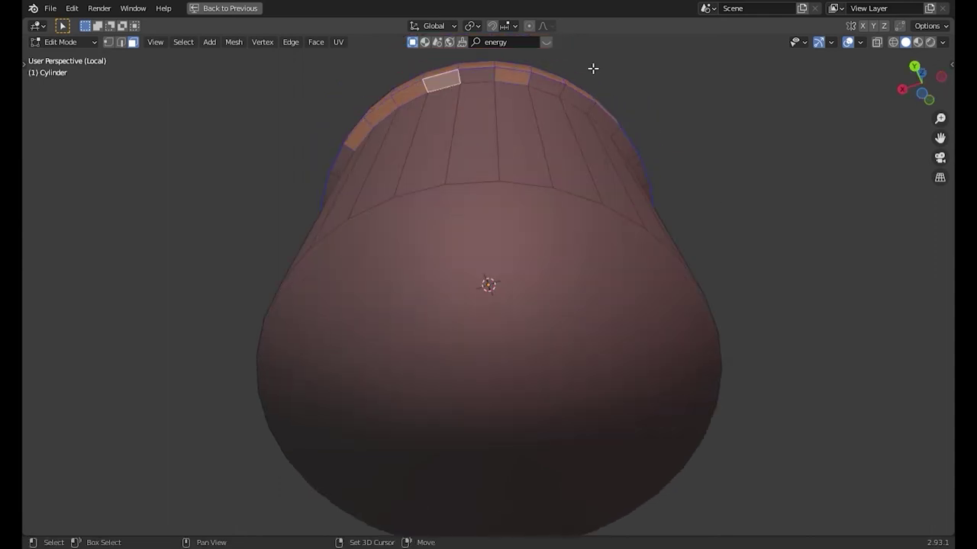
- Select all the rim band faces and separate them into their own object, Cylinder.001
mouse_move(355, 163)
middle_down()
mouse_move(452, 82)
mouse_move(526, 201)
mouse_move(521, 222)
mouse_move(564, 384)
middle_up()
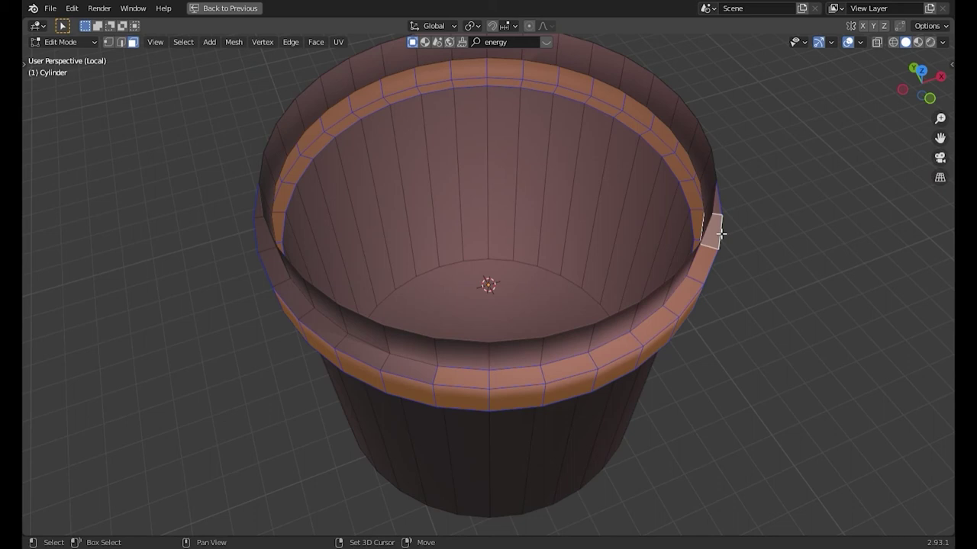
middle_drag(721, 234, 353, 227)
middle_drag(658, 220, 552, 258)
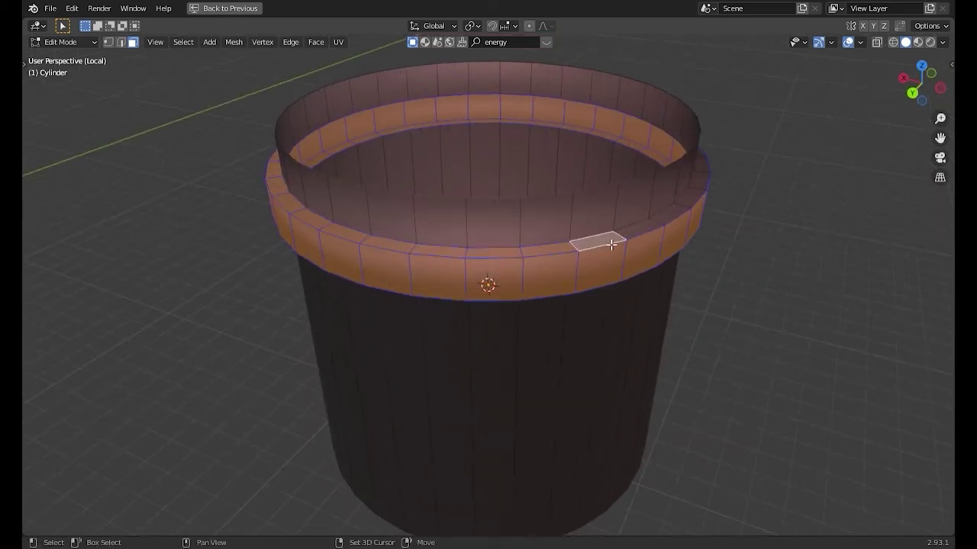
middle_drag(612, 245, 624, 251)
key(p)
key(Tab)
right_click(623, 285)
- Leave local view, snap the barrel to the 3D cursor and slide it along X against the house wall
click(623, 285)
middle_drag(623, 285, 639, 239)
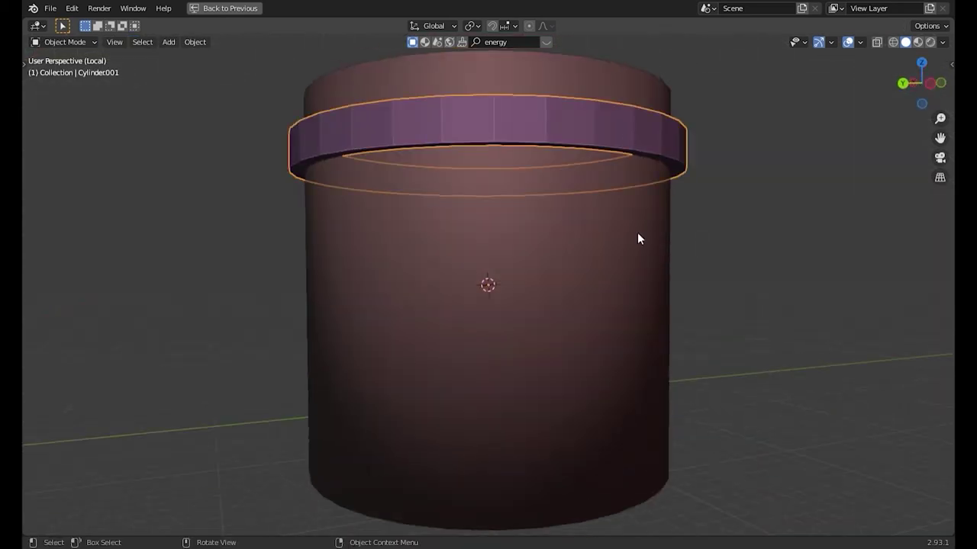
scroll(639, 239, down, 3)
key(KP_Divide)
scroll(733, 369, up, 3)
right_click(572, 372)
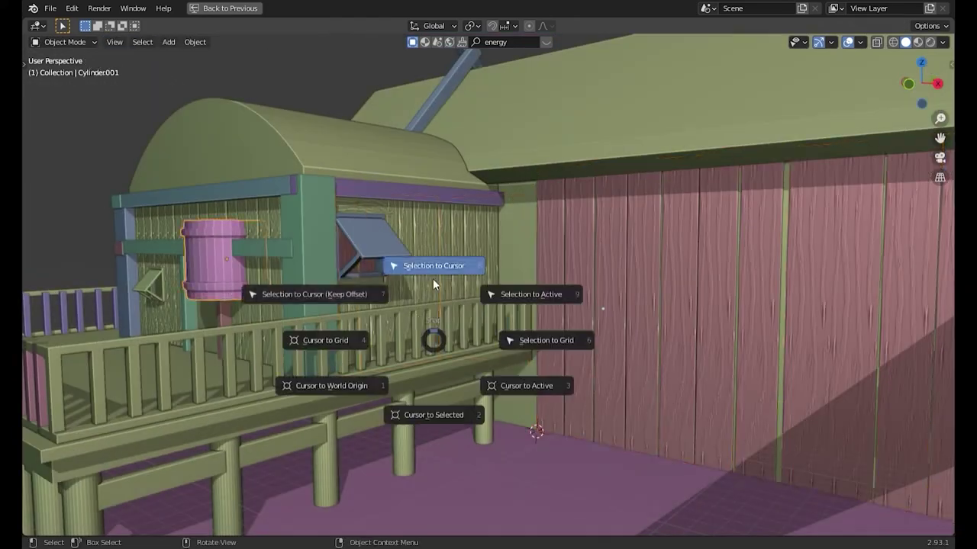
click(432, 284)
key(g)
key(x)
click(603, 370)
middle_drag(603, 370, 519, 375)
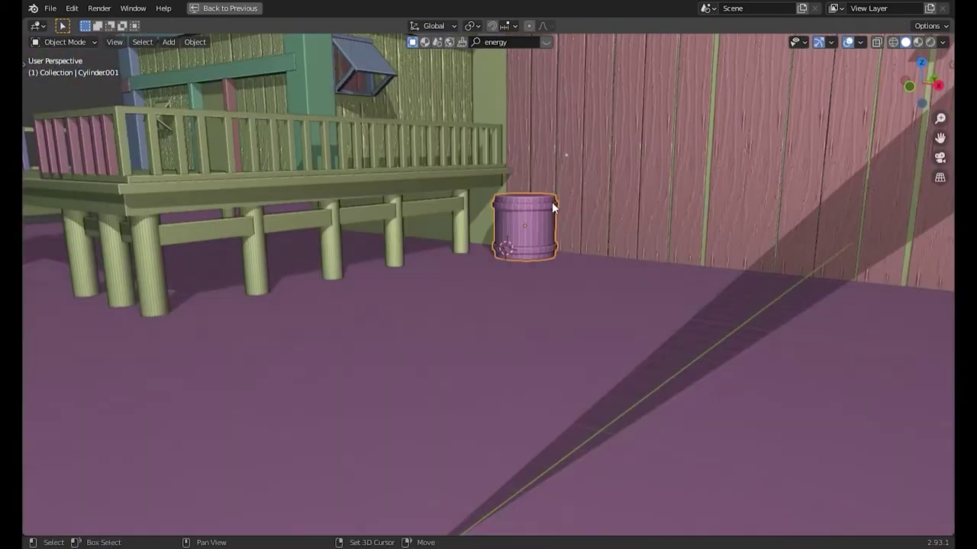
- Raise the cylinder copy vertically into place and pick the barrel part to split off
key(g)
key(z)
click(587, 145)
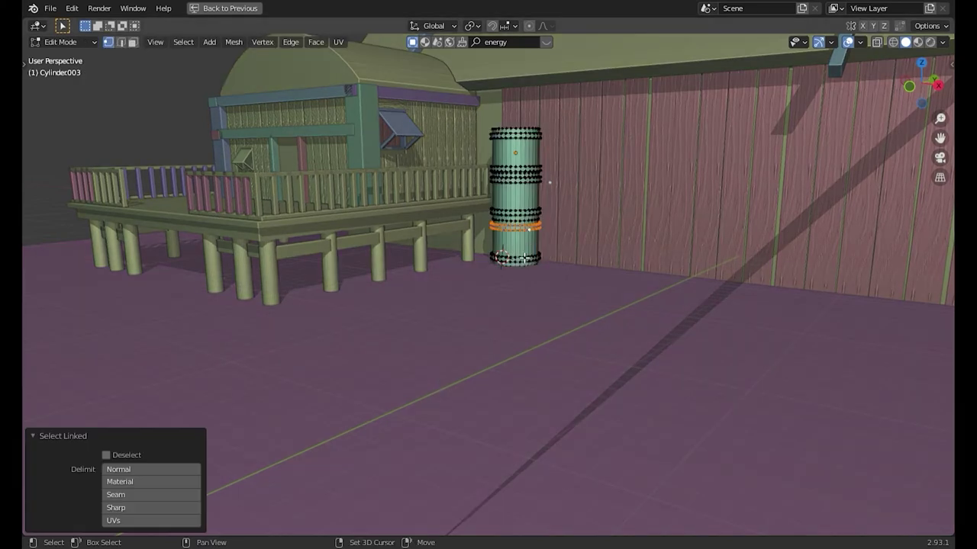
key(Tab)
click(529, 246)
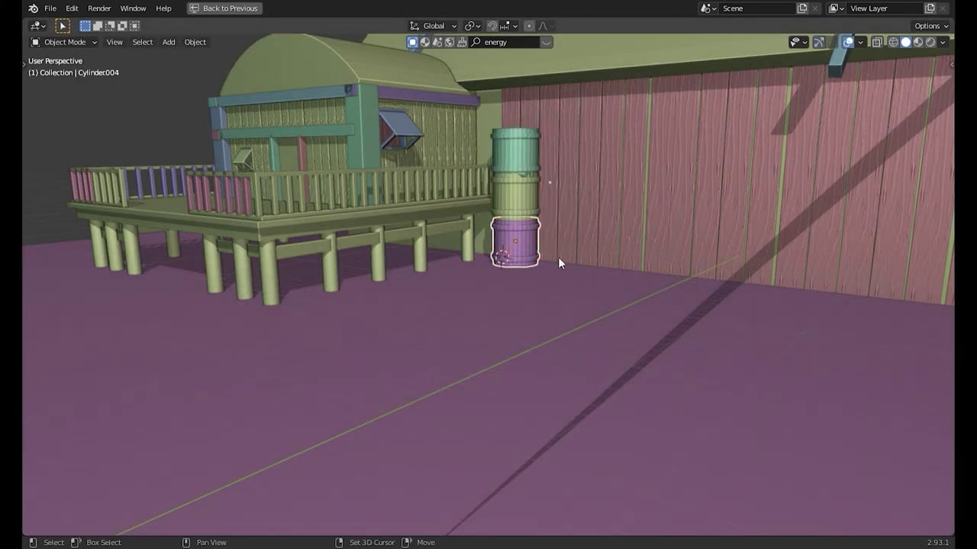
- Duplicate the barrel into a stacked group, shrinking the top copy to about 0.6 size
key(shift+d)
click(613, 260)
key(shift+d)
click(640, 251)
key(shift+d)
key(s)
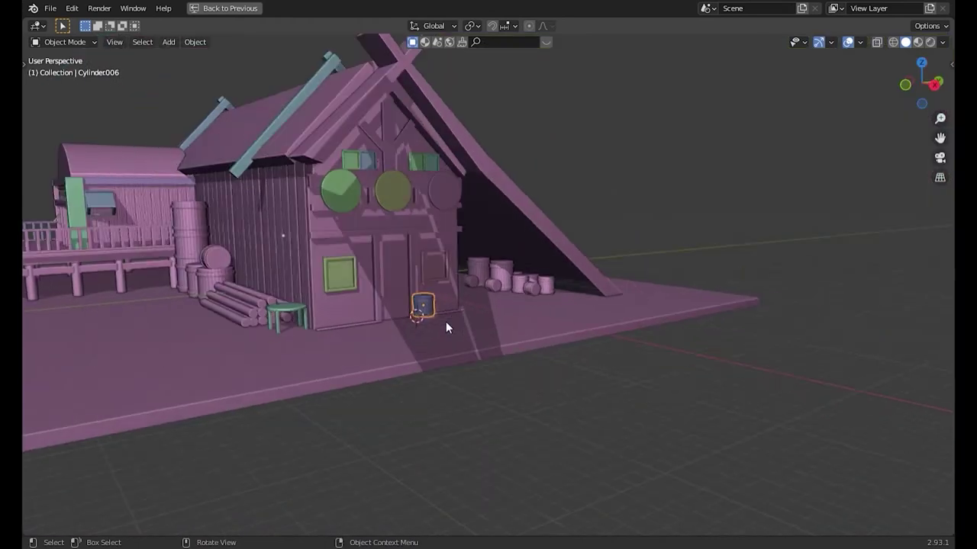
key(g)
- Select the small table and reposition it vertically
click(566, 298)
key(g)
key(z)
click(443, 300)
- Duplicate the table, snap it to the 3D cursor, and move it along Y beside the door barrel
key(shift+d)
key(shift+s)
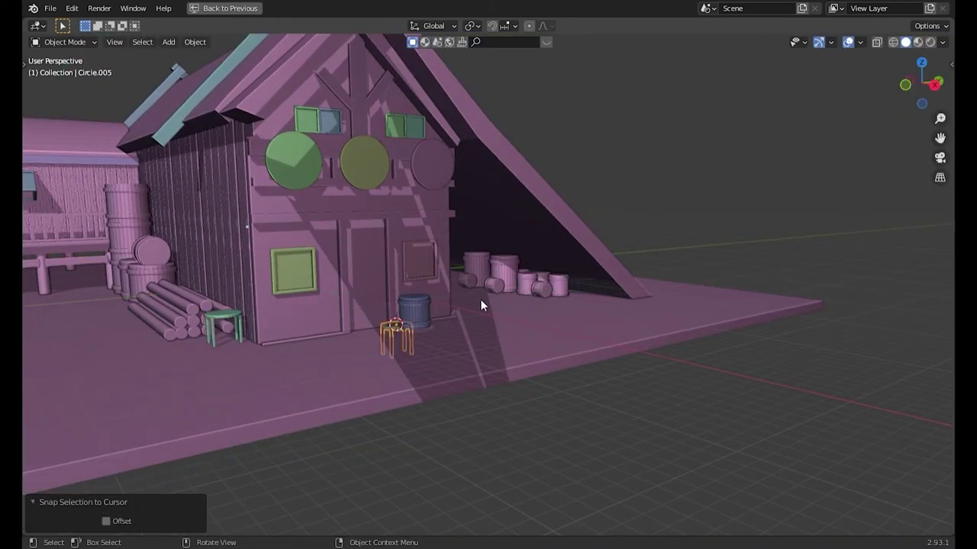
key(g)
key(y)
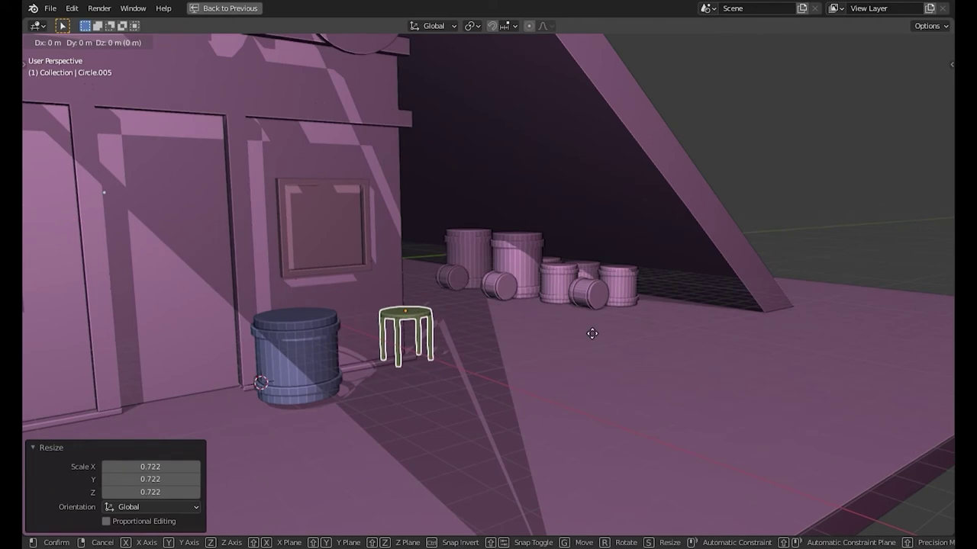
click(583, 352)
- Save the file as 10.blend and switch the viewport to Material Preview shading
key(ctrl+s)
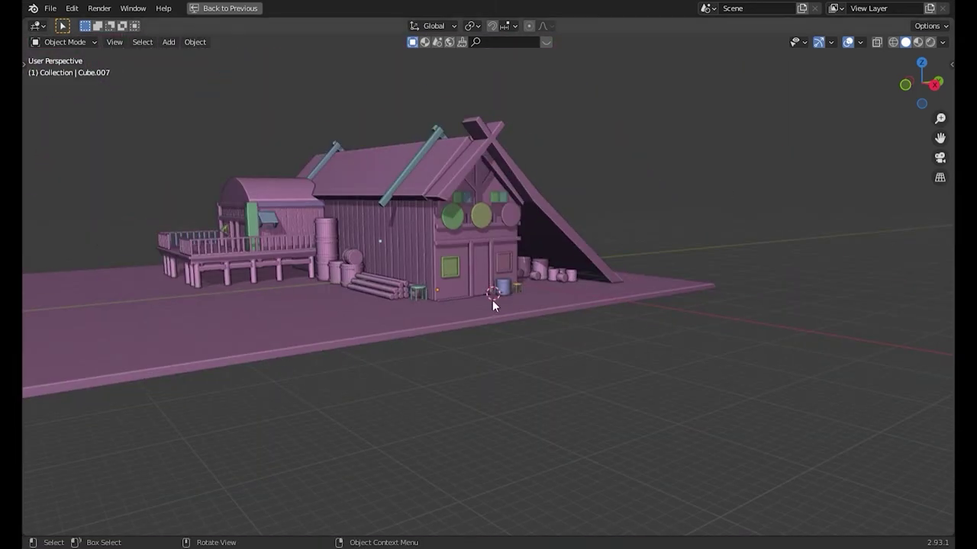
key(z)
click(462, 388)
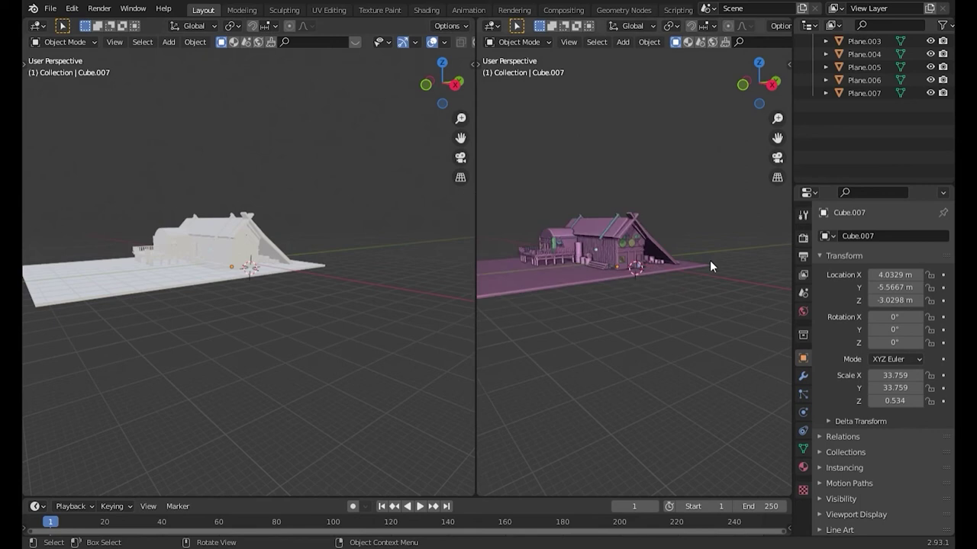
- Turn the outliner area into a second 3D view with solid cavity shading and enlarge it
click(808, 25)
click(393, 38)
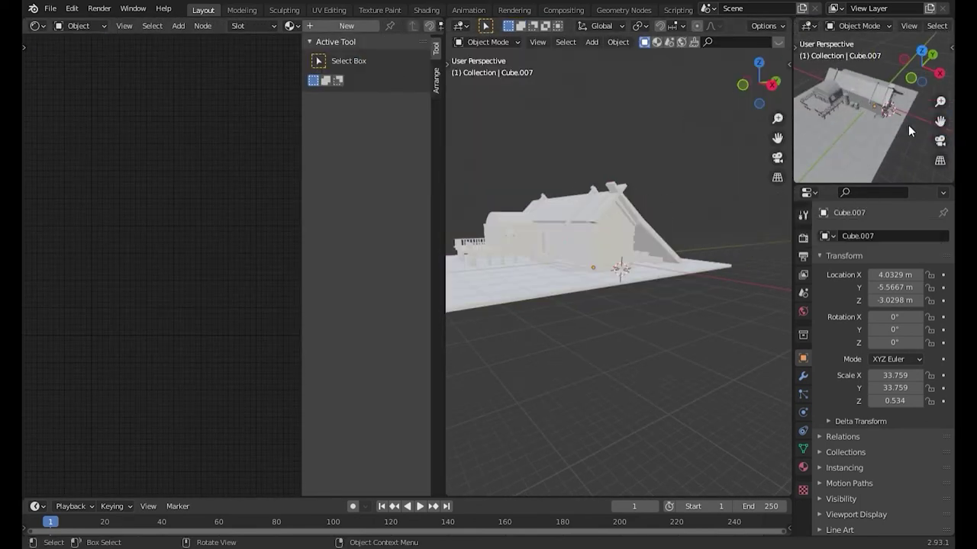
middle_drag(908, 124, 893, 82)
scroll(877, 25, down, 5)
click(941, 25)
click(908, 200)
click(796, 311)
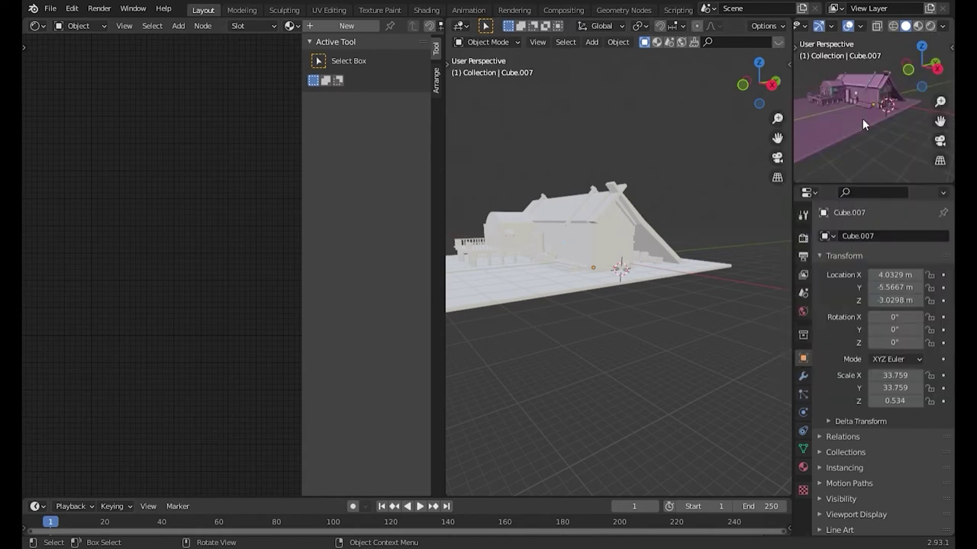
drag(894, 184, 894, 439)
drag(792, 353, 660, 353)
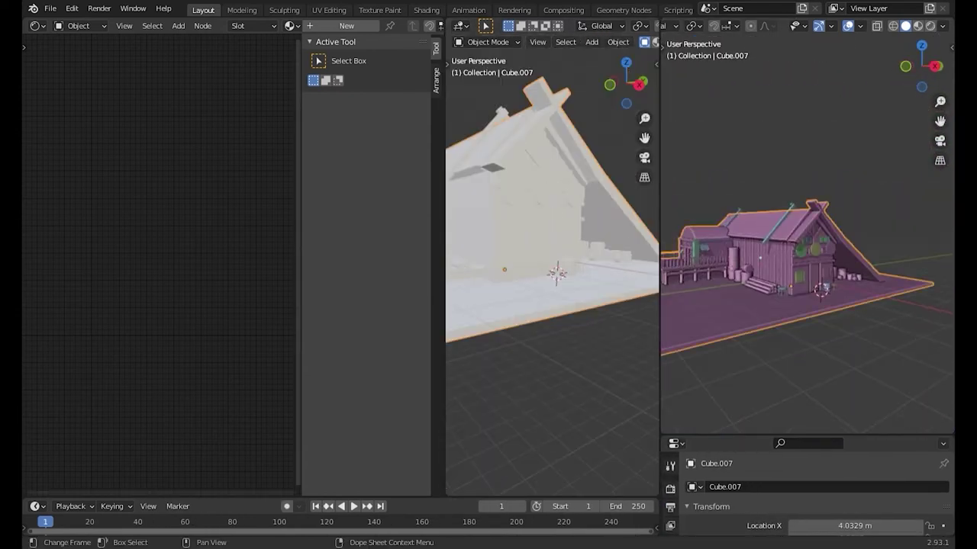
- Select the whole house mesh Cube.007 in Edit Mode and create Material.001 for it
key(Tab)
scroll(518, 160, down, 5)
scroll(519, 160, up, 2)
key(n)
drag(778, 435, 779, 325)
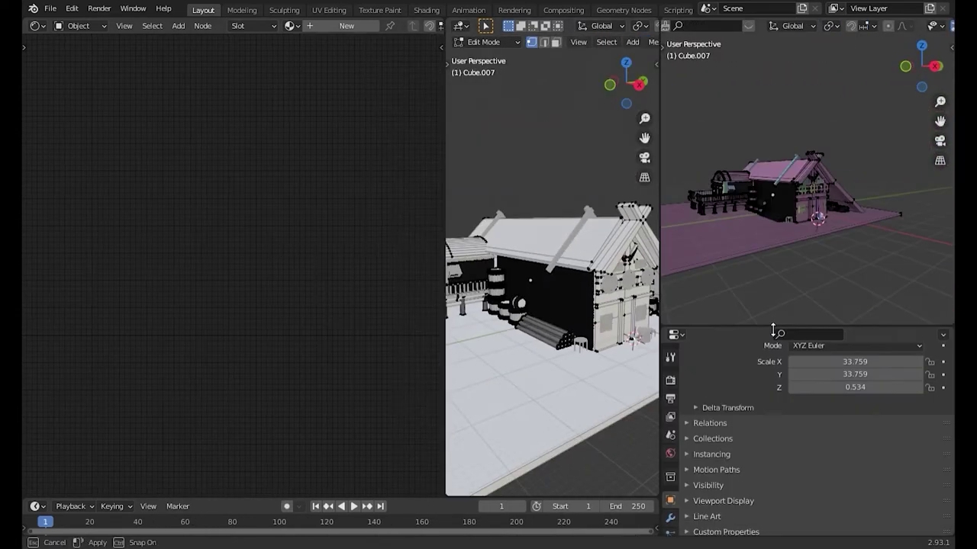
scroll(763, 427, down, 5)
click(670, 521)
click(828, 429)
- Set Material.001's base colour to orange
click(212, 283)
drag(218, 222, 229, 214)
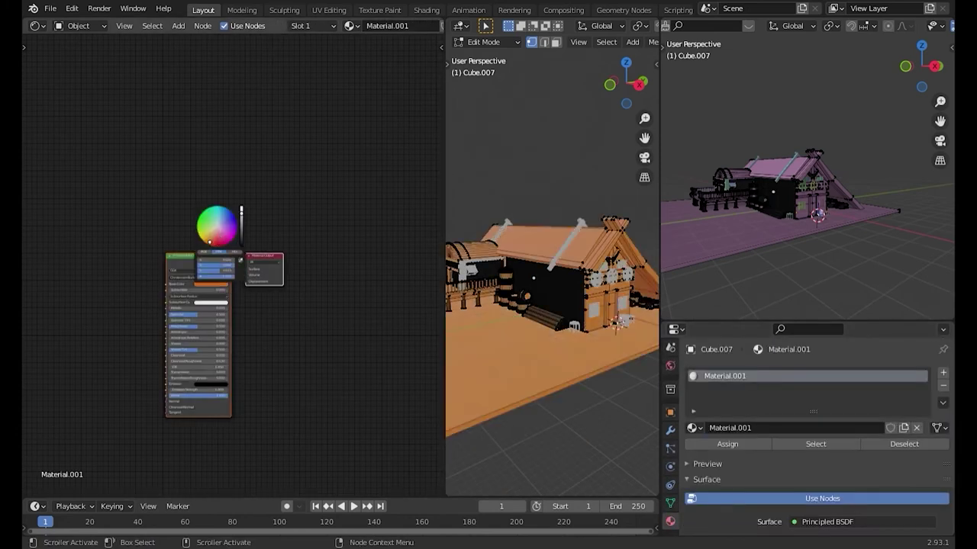
scroll(497, 221, up, 3)
scroll(559, 382, up, 3)
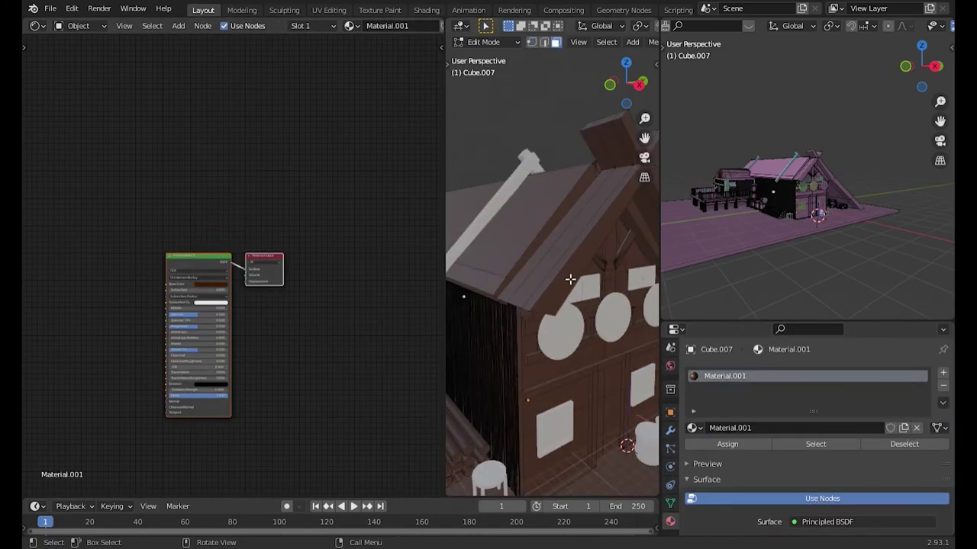
scroll(558, 383, down, 3)
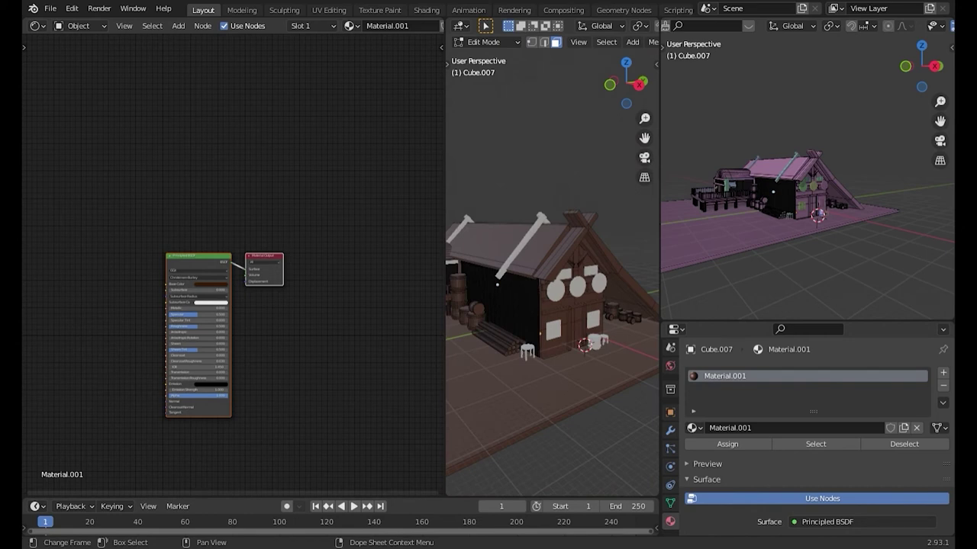
click(216, 285)
drag(220, 221, 226, 215)
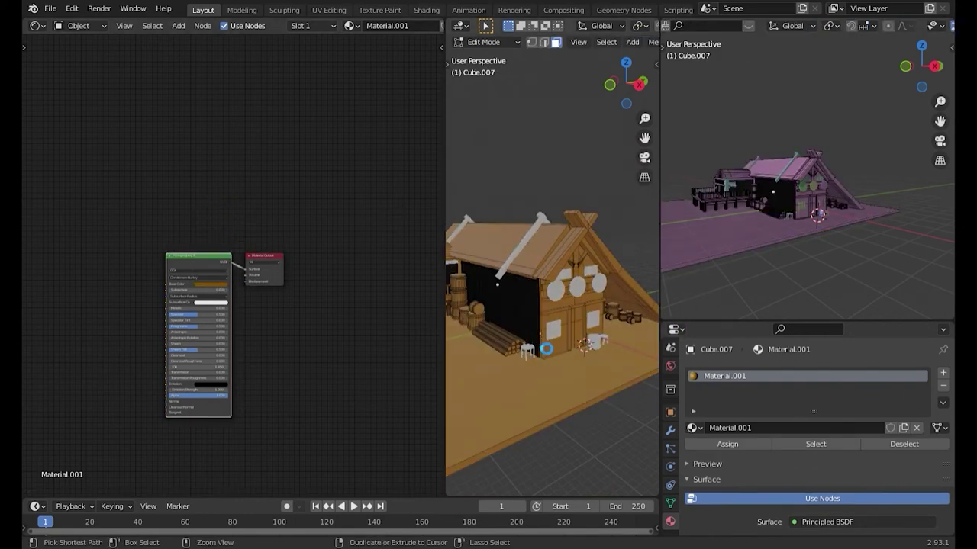
- Add a second material slot with a new material, Material.002
click(943, 373)
click(764, 447)
click(212, 284)
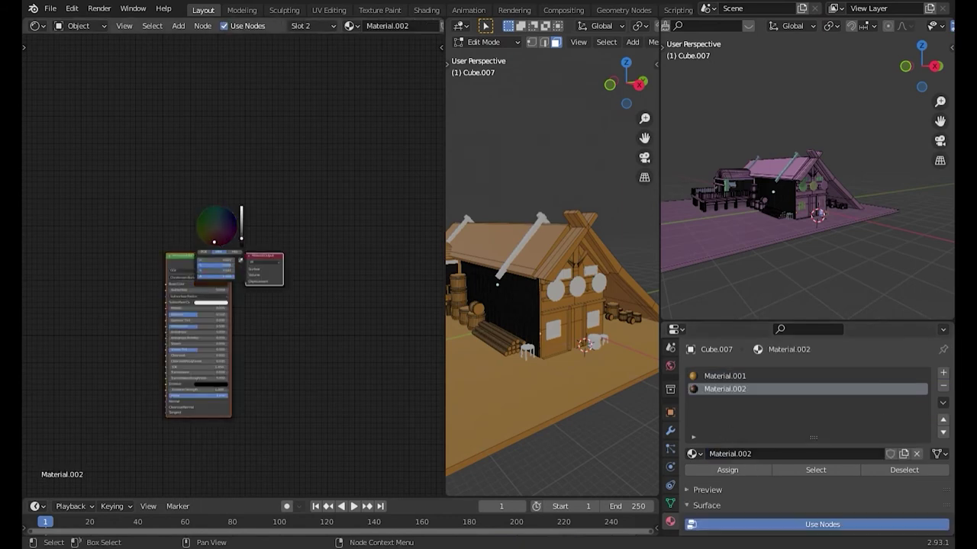
- Select a roof edge and inspect the roof from several sides in the maximised view
scroll(547, 286, up, 3)
click(547, 286)
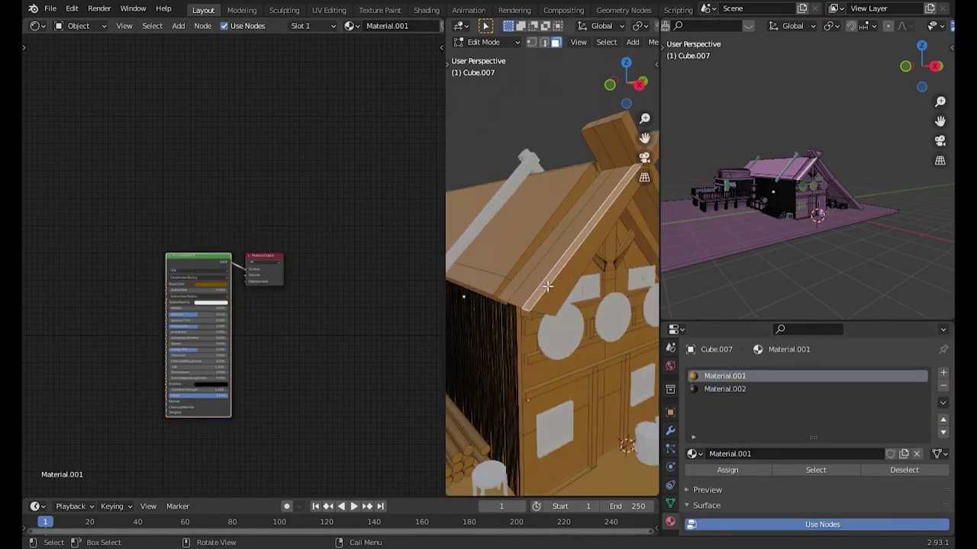
middle_drag(547, 286, 580, 298)
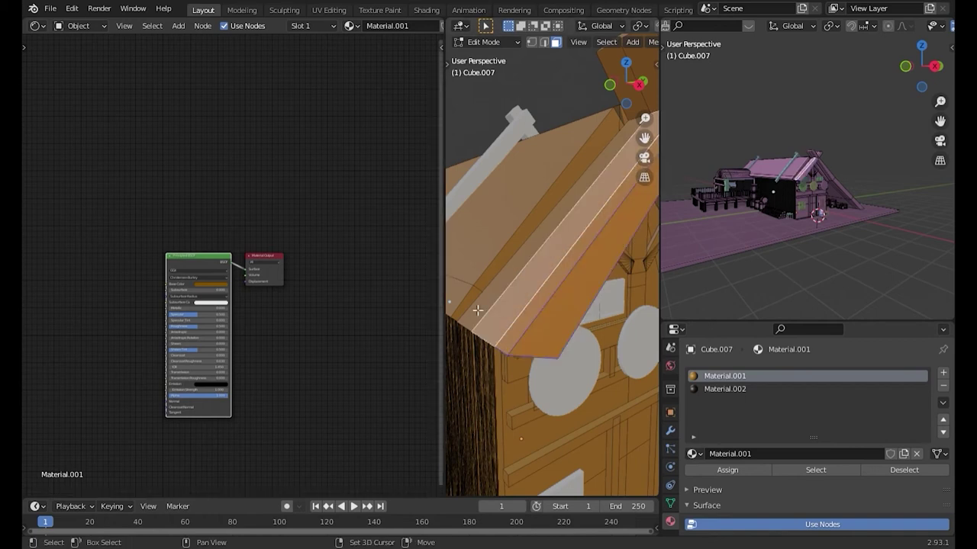
key(ctrl+space)
mouse_move(268, 261)
middle_down()
mouse_move(293, 190)
mouse_move(847, 176)
mouse_move(552, 453)
mouse_move(649, 480)
middle_up()
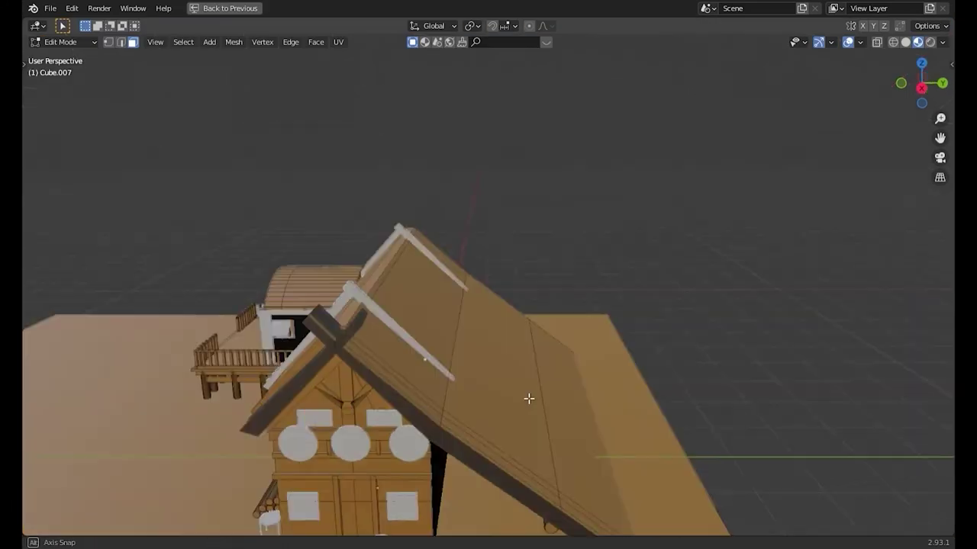
middle_drag(528, 398, 580, 397)
key(ctrl+space)
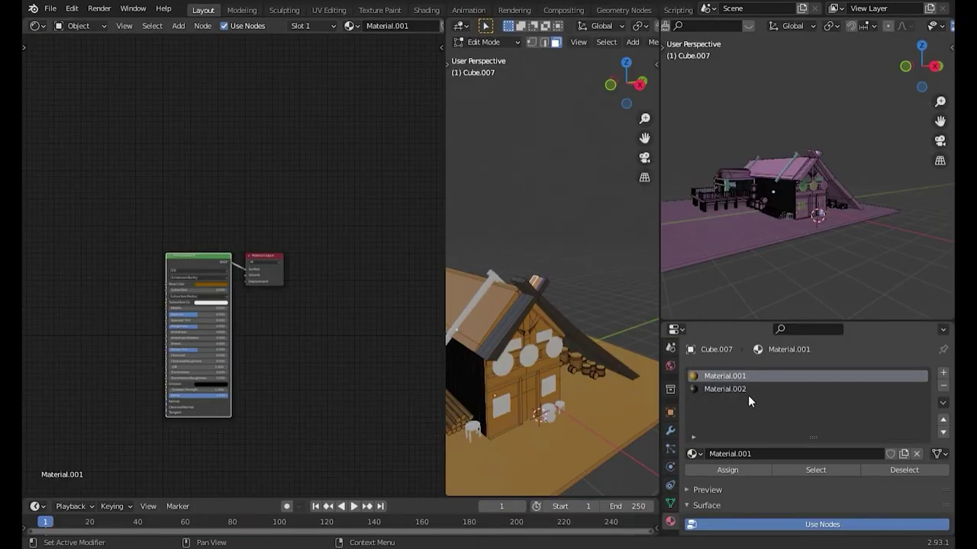
key(ctrl+space)
- Select the vertical post and bottom beam edges of the house trim
shift+click(661, 345)
middle_drag(661, 345, 309, 296)
click(313, 316)
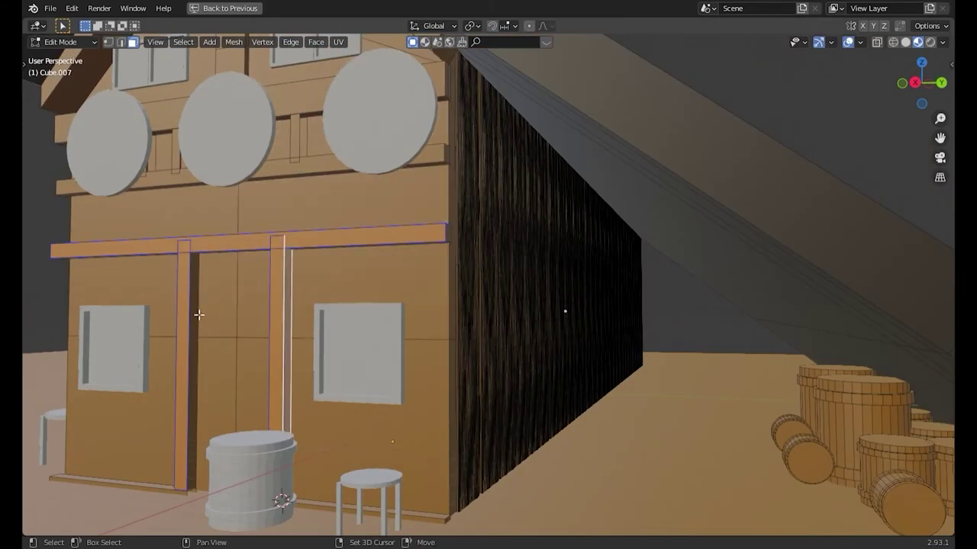
shift+click(447, 520)
middle_drag(447, 520, 464, 392)
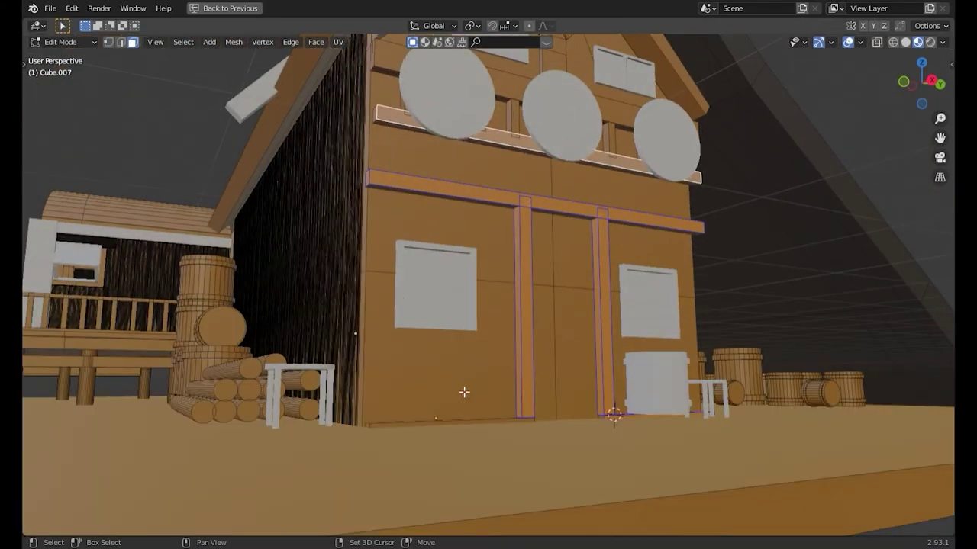
middle_drag(440, 200, 458, 245)
key(ctrl+space)
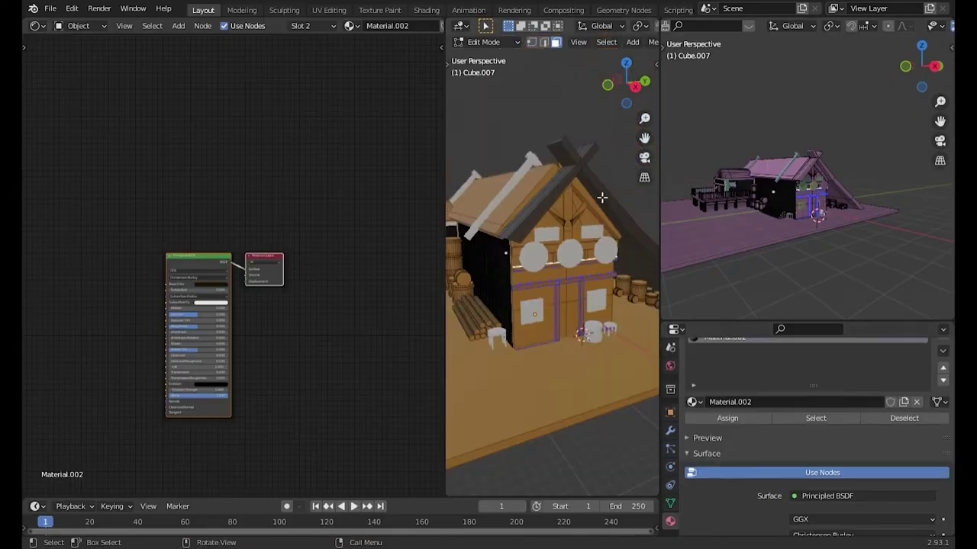
key(ctrl+space)
scroll(545, 360, up, 8)
- Zoom in on the wall, start a loop cut and cancel it
mouse_move(142, 255)
shift+middle_down()
mouse_move(356, 316)
mouse_move(236, 323)
shift+middle_up()
key(ctrl+r)
key(Escape)
scroll(242, 311, down, 5)
scroll(238, 340, up, 3)
key(ctrl+space)
scroll(543, 381, down, 5)
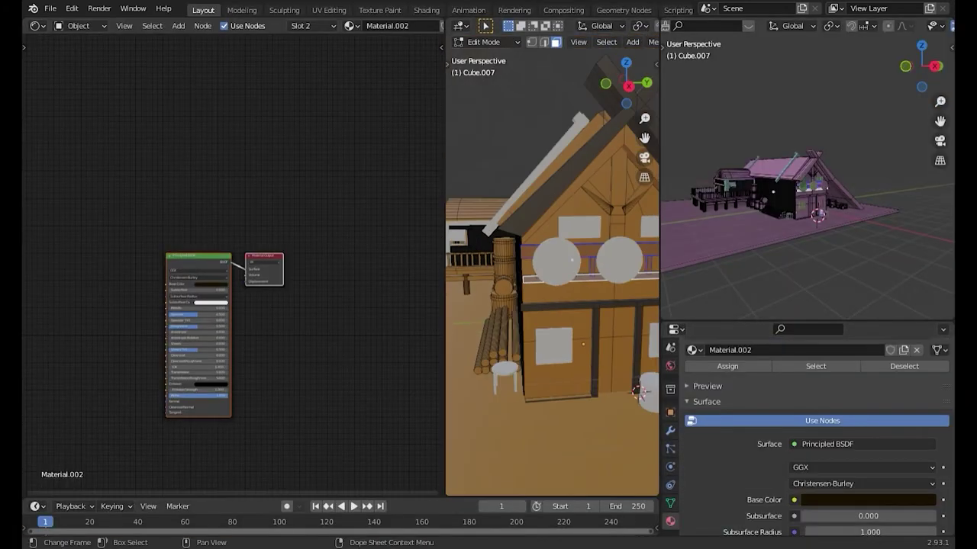
key(ctrl+space)
scroll(468, 206, up, 3)
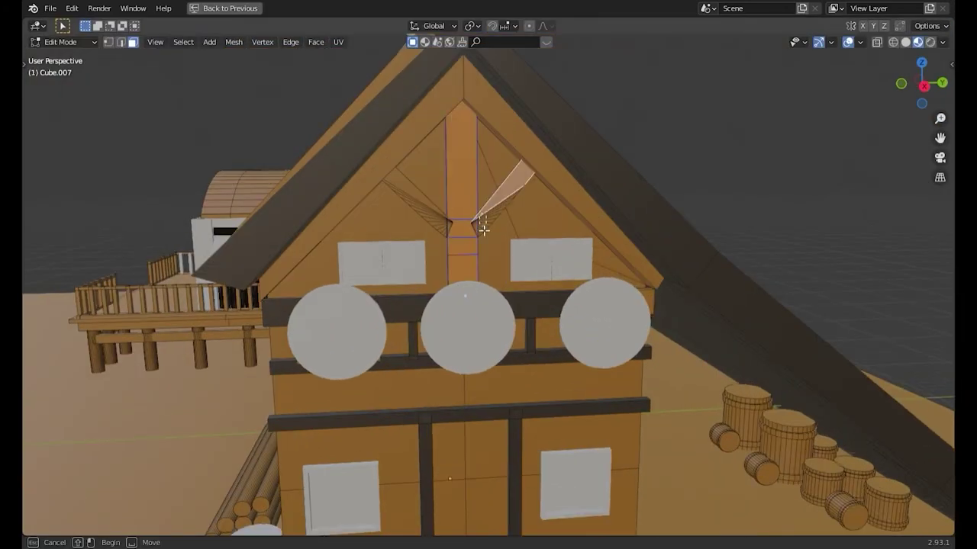
- In Edit Mode, select the connected porch beam with Ctrl+L
scroll(483, 229, up, 3)
middle_drag(451, 245, 312, 192)
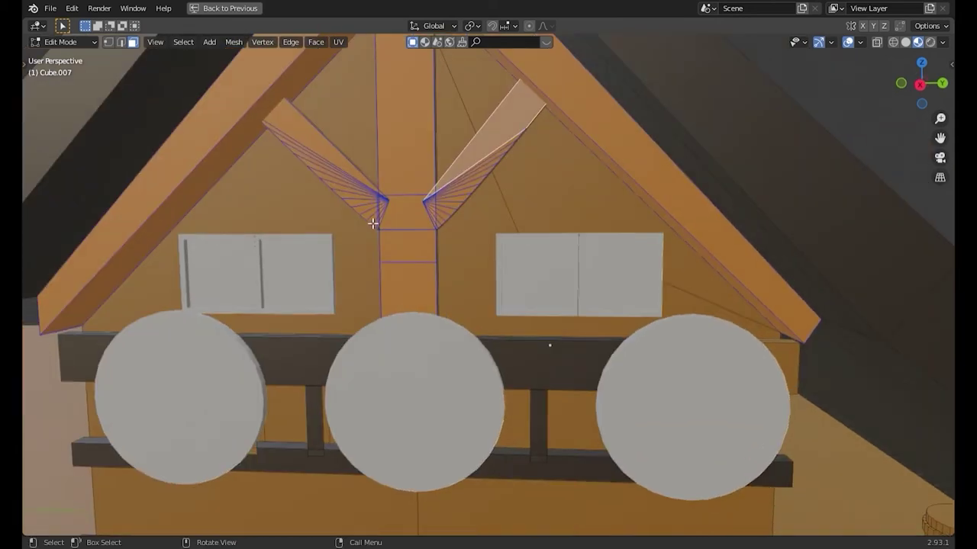
key(ctrl+space)
mouse_move(557, 346)
middle_down()
mouse_move(497, 249)
mouse_move(229, 504)
middle_up()
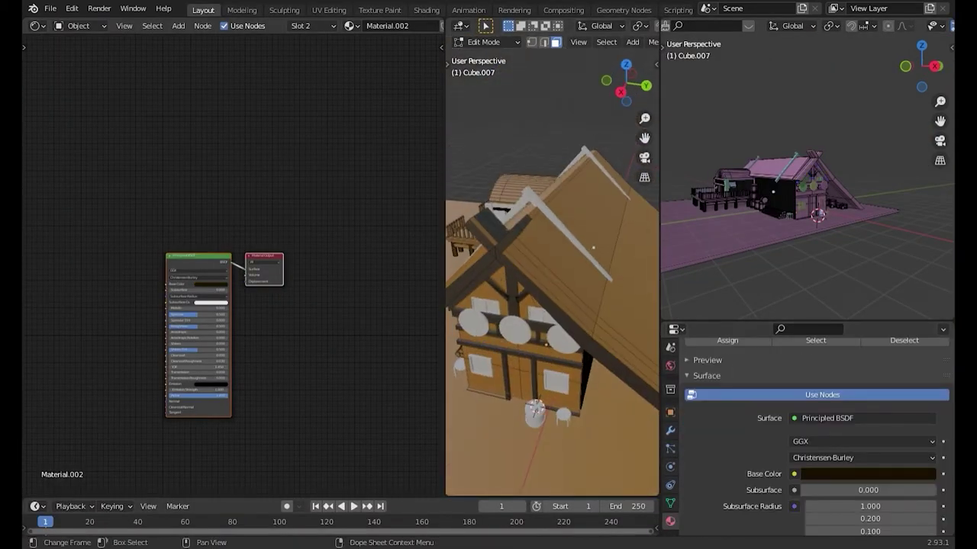
scroll(562, 305, down, 5)
key(ctrl+space)
scroll(563, 305, up, 5)
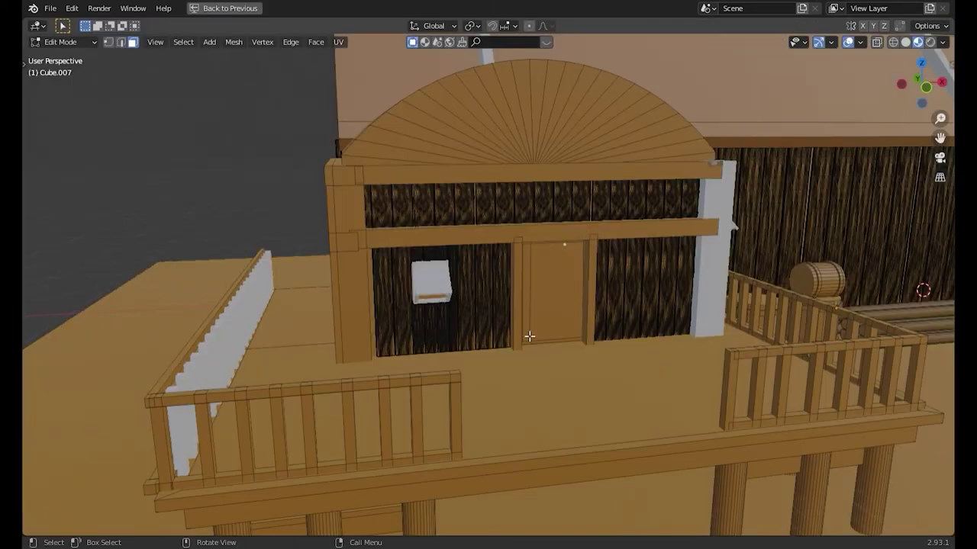
scroll(523, 300, up, 4)
scroll(523, 301, up, 4)
key(ctrl+l)
scroll(305, 236, down, 6)
- Select the porch support posts and lower cross beams for dark Material.002
mouse_move(320, 251)
middle_down()
mouse_move(108, 260)
mouse_move(678, 177)
mouse_move(509, 270)
middle_up()
scroll(509, 270, down, 2)
mouse_move(550, 201)
middle_down()
mouse_move(588, 187)
mouse_move(534, 229)
middle_up()
key(ctrl+space)
scroll(587, 187, down, 5)
scroll(588, 187, up, 2)
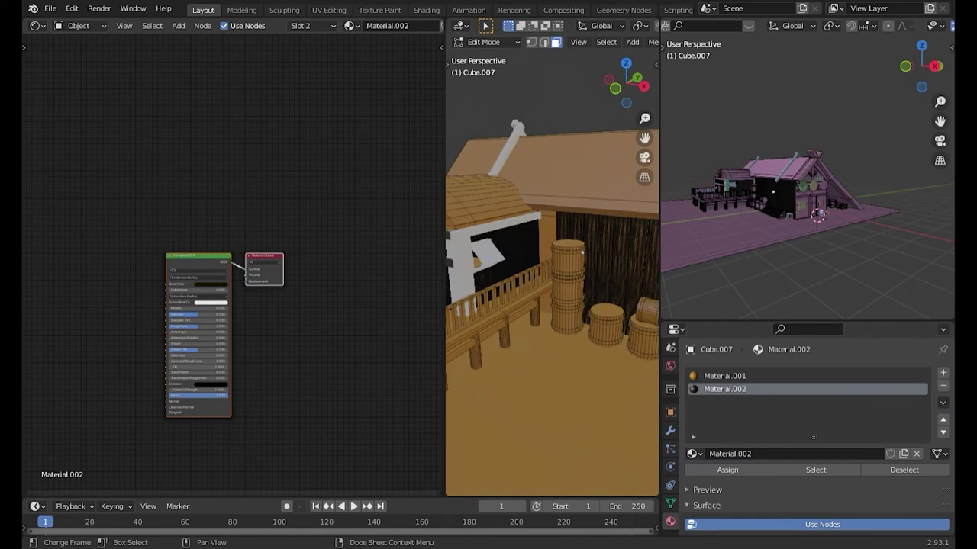
key(ctrl+l)
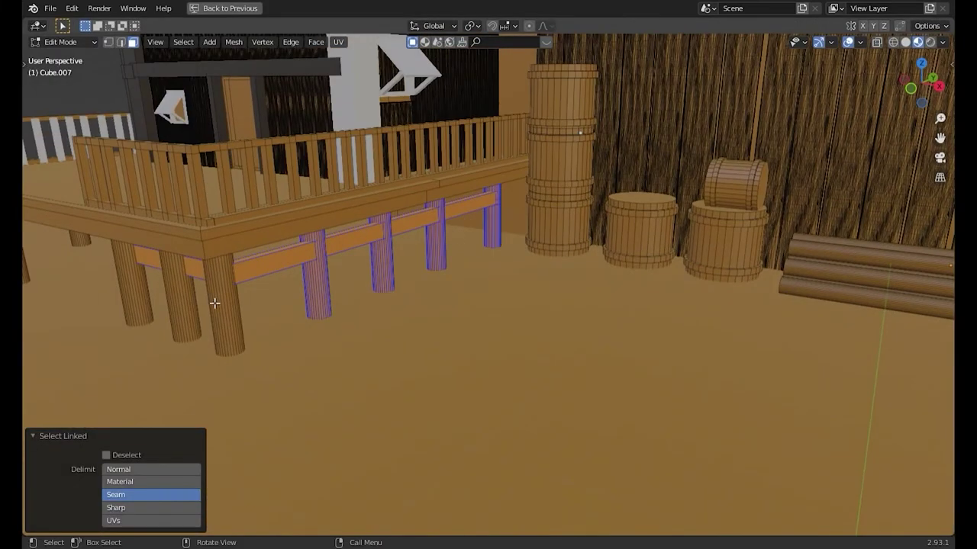
middle_drag(215, 303, 199, 290)
middle_drag(260, 242, 460, 226)
key(ctrl+space)
- Save the file as 10.blend and return to Object Mode
key(ctrl+s)
middle_drag(539, 288, 534, 256)
key(ctrl+space)
key(Tab)
- Back in Edit Mode, pick the dark brown material slot and select the connected wall planks
scroll(487, 248, up, 4)
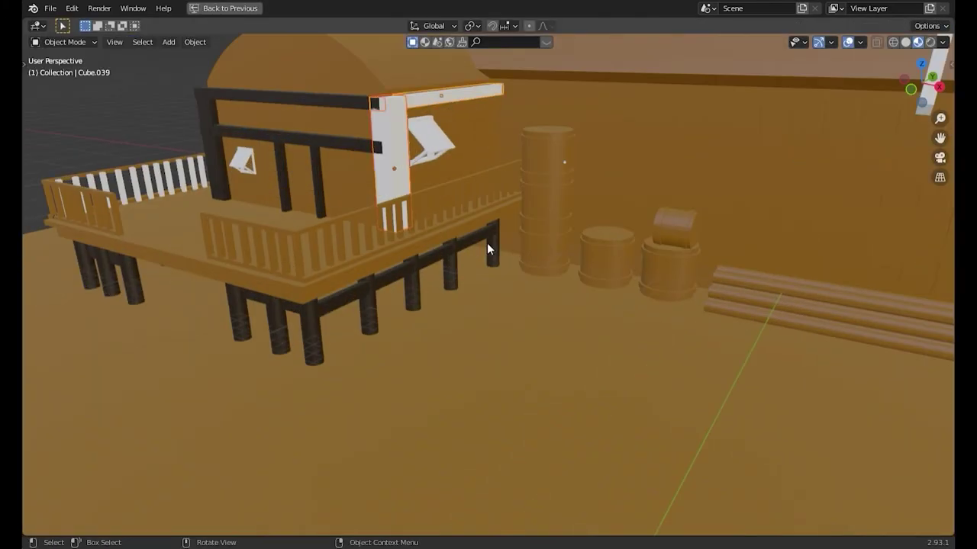
scroll(380, 282, down, 5)
key(ctrl+space)
key(Tab)
scroll(551, 254, up, 3)
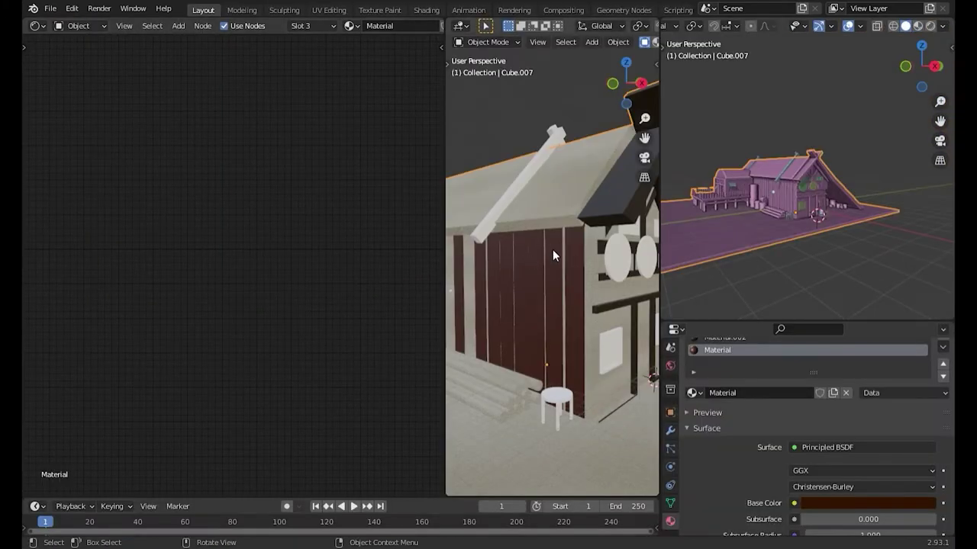
middle_drag(552, 255, 344, 181)
click(753, 377)
key(ctrl+space)
key(ctrl+l)
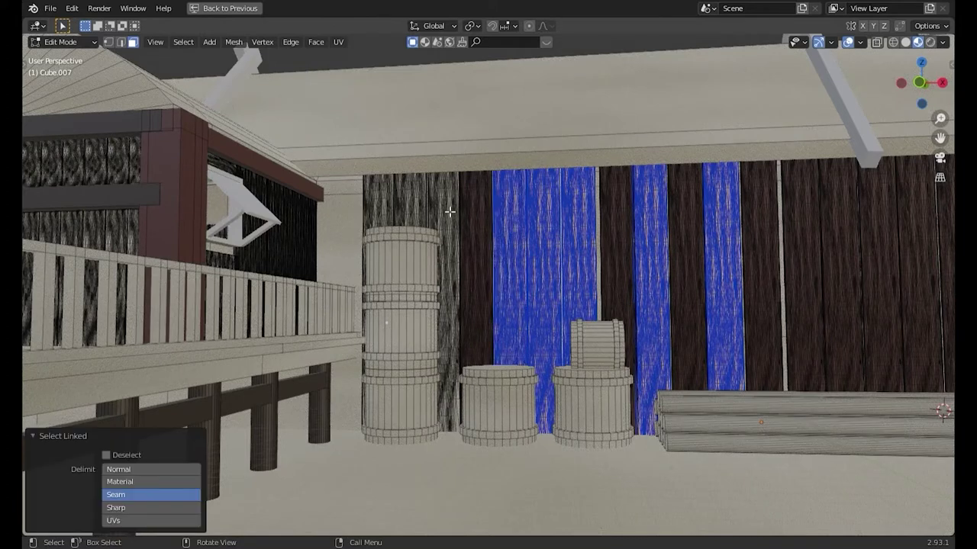
- Add more of the side wall's vertical planks to the selection
scroll(290, 221, down, 5)
middle_drag(290, 221, 727, 292)
middle_drag(549, 314, 716, 269)
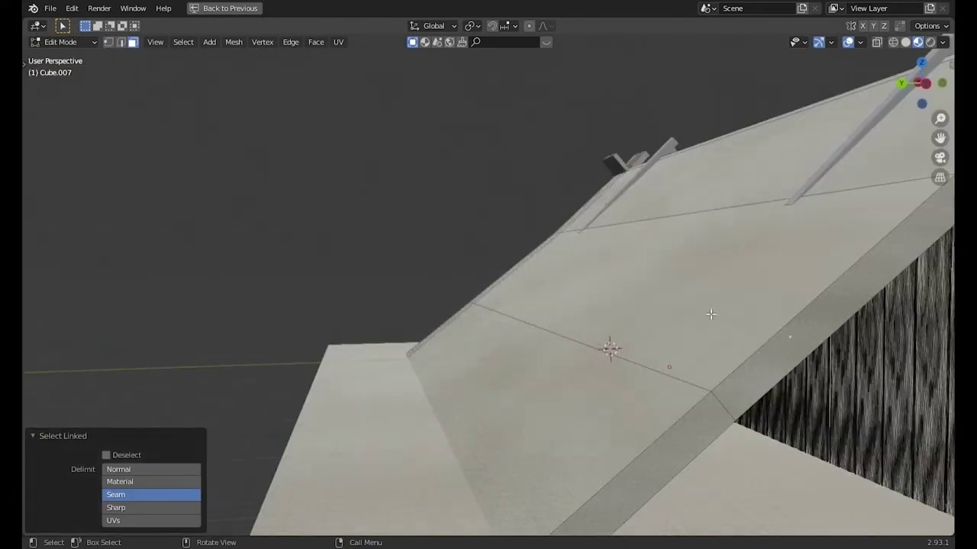
key(ctrl+space)
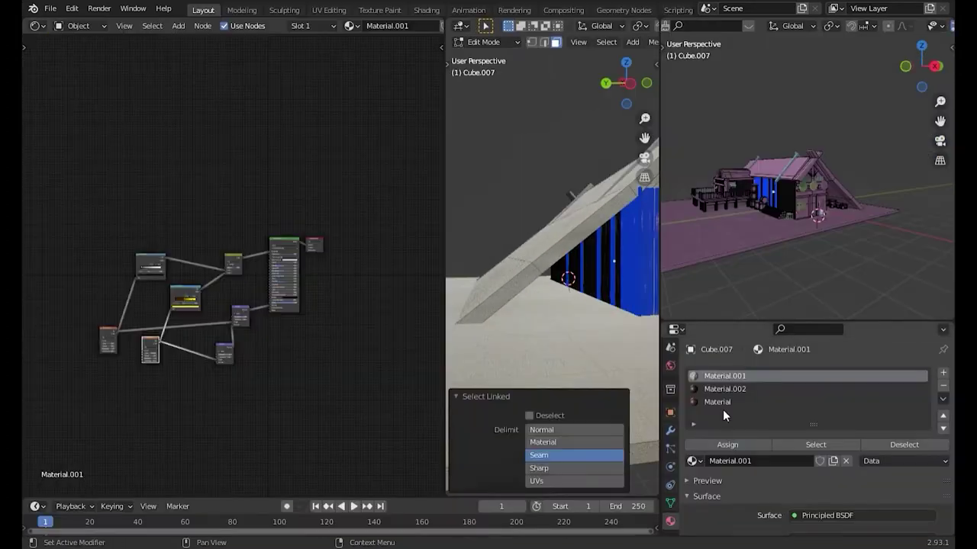
key(ctrl+space)
key(l)
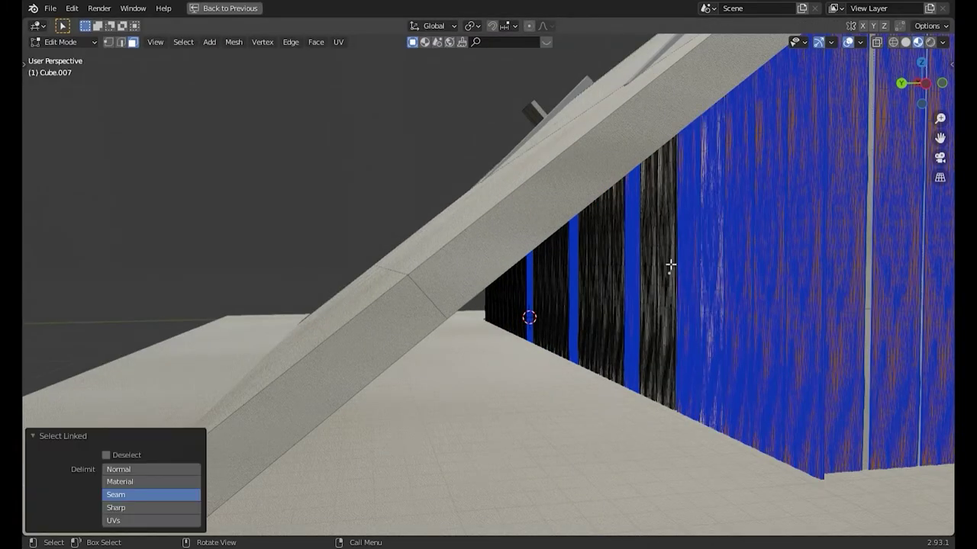
scroll(354, 282, down, 10)
middle_drag(354, 282, 471, 277)
scroll(413, 224, up, 3)
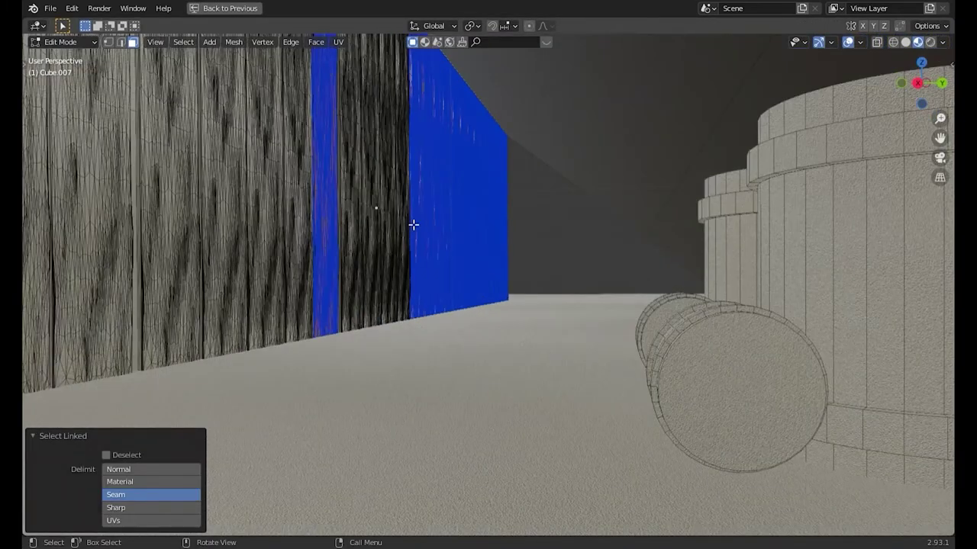
scroll(360, 232, down, 2)
scroll(373, 204, down, 3)
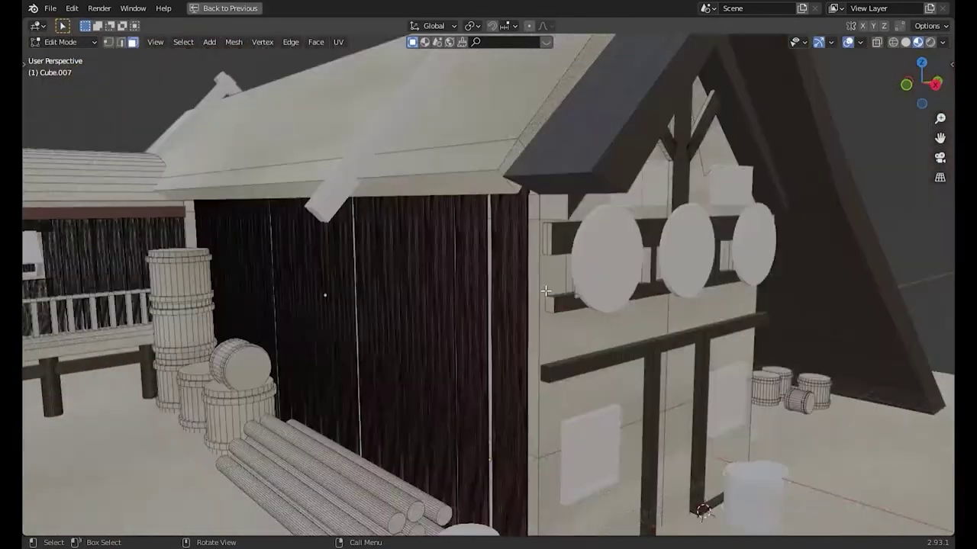
key(l)
key(l)
key(l)
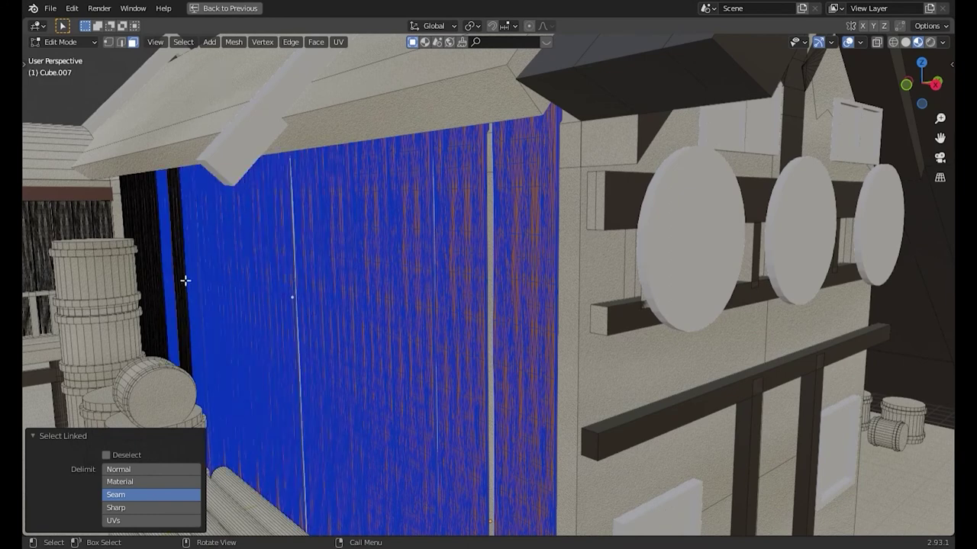
- Shift the selected wall planks along Y and switch to Object Mode
key(g)
key(y)
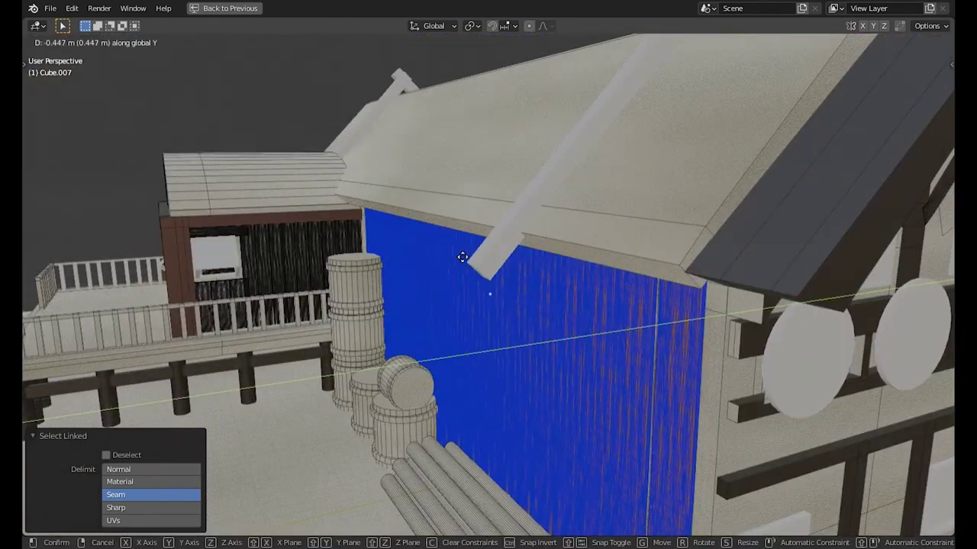
click(463, 257)
key(ctrl+Tab)
click(448, 310)
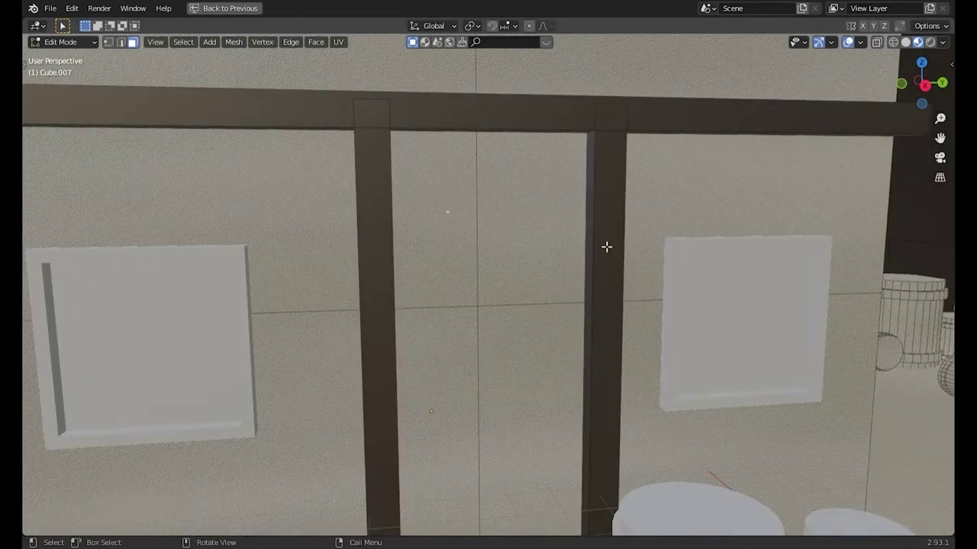
- With X-ray off, separate both door posts into Cube.001 and isolate them
key(l)
scroll(573, 381, down, 4)
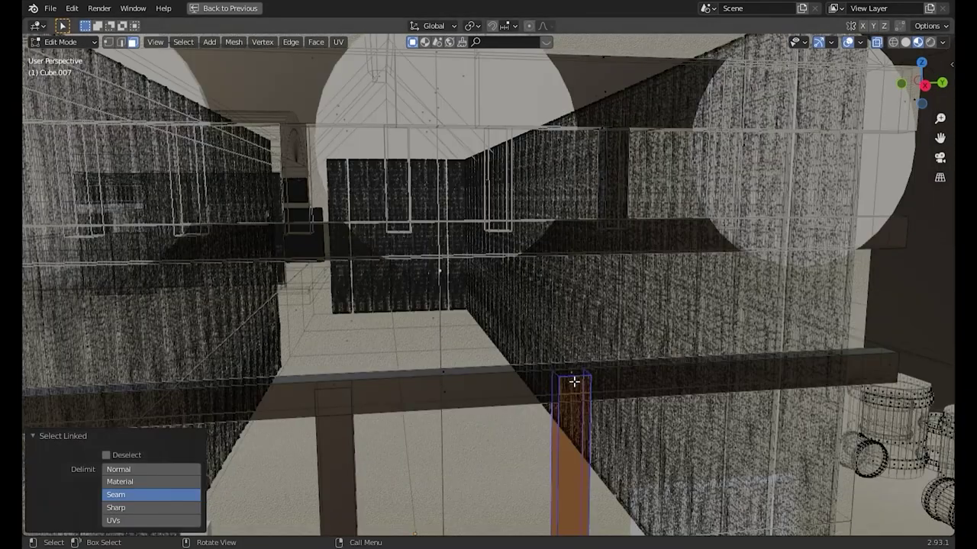
scroll(405, 392, down, 3)
key(alt+z)
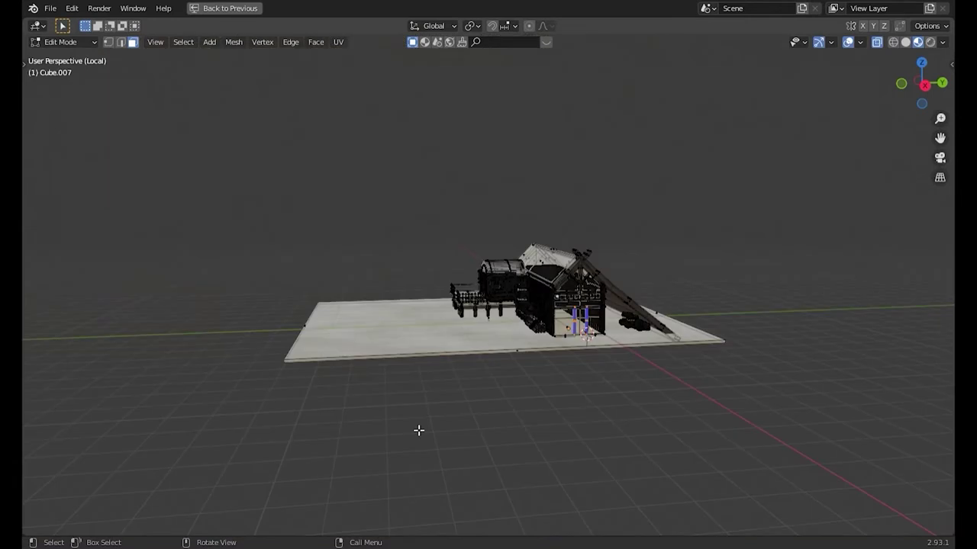
shift+click(418, 431)
click(443, 392)
key(KP_Divide)
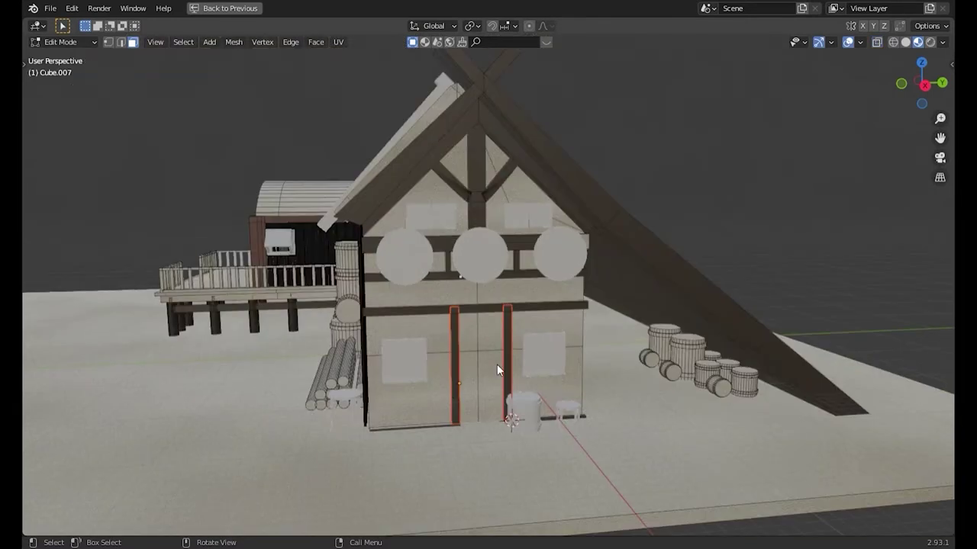
- Raise the two separated posts 1.0652 m along Z
key(KP_Divide)
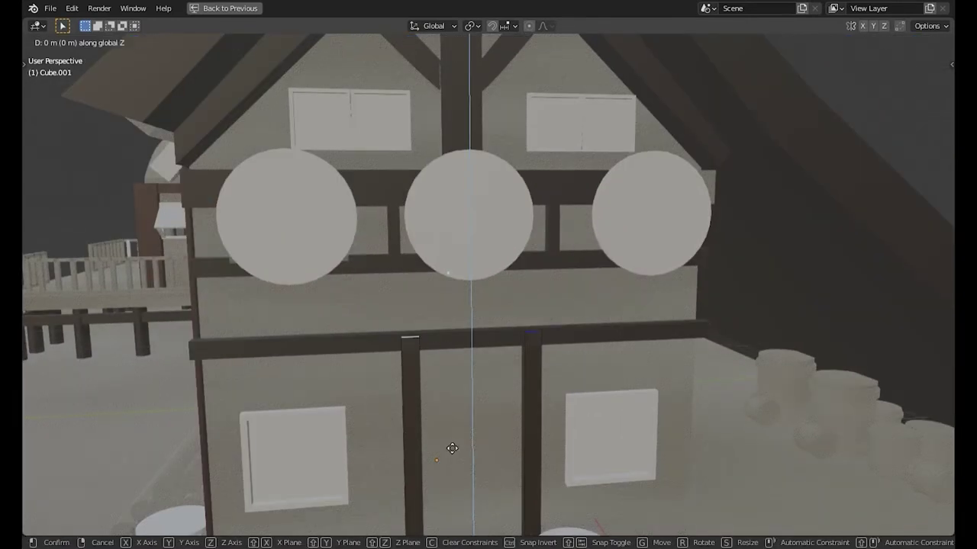
key(g)
key(z)
click(484, 338)
scroll(376, 424, down, 2)
key(g)
key(z)
key(Return)
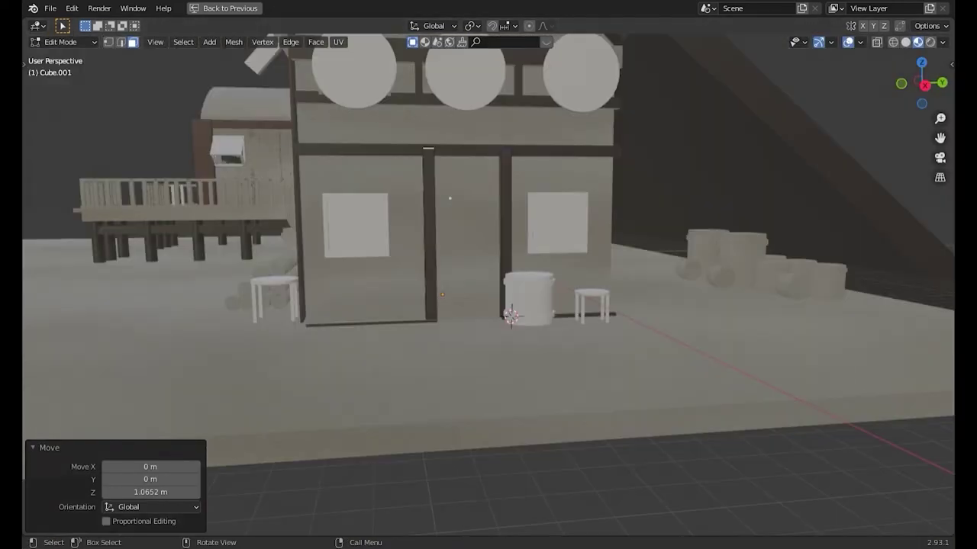
- Add a loop cut near the posts' base and show them in local view
scroll(349, 349, up, 3)
key(ctrl+r)
click(349, 349)
key(KP_Divide)
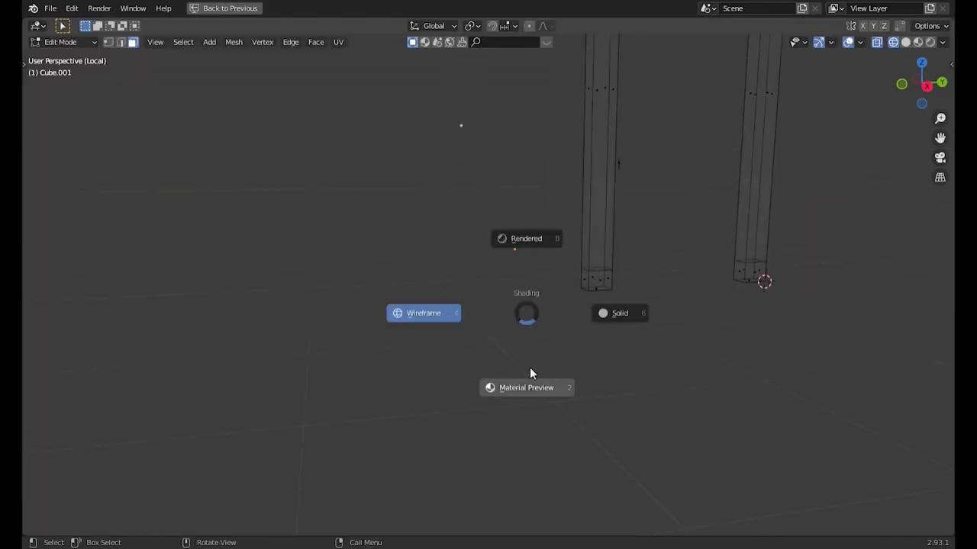
- In Material Preview, extrude both posts' bottom faces and reshape them with Shrink/Fatten
click(532, 373)
middle_drag(558, 281, 365, 315)
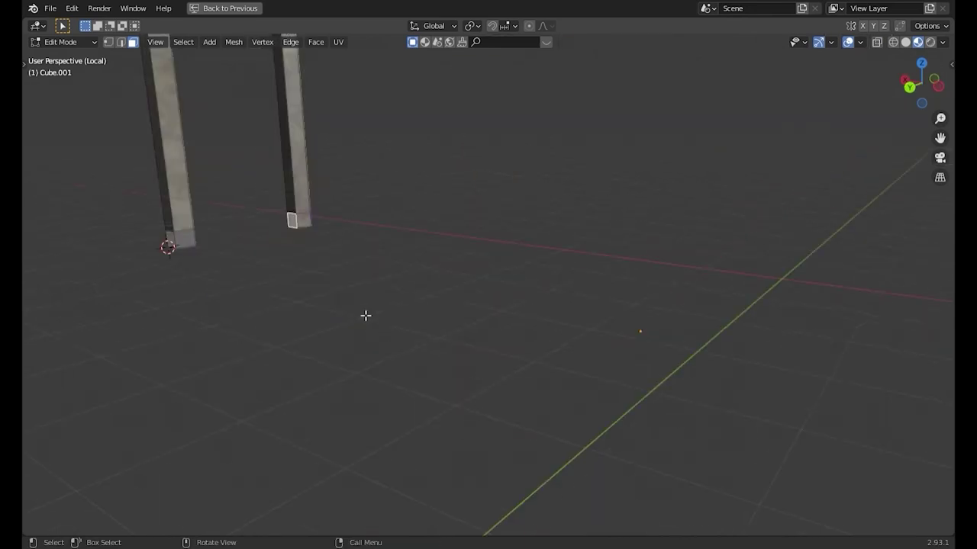
key(e)
click(163, 245)
scroll(163, 244, up, 2)
shift+click(544, 283)
scroll(544, 283, down, 2)
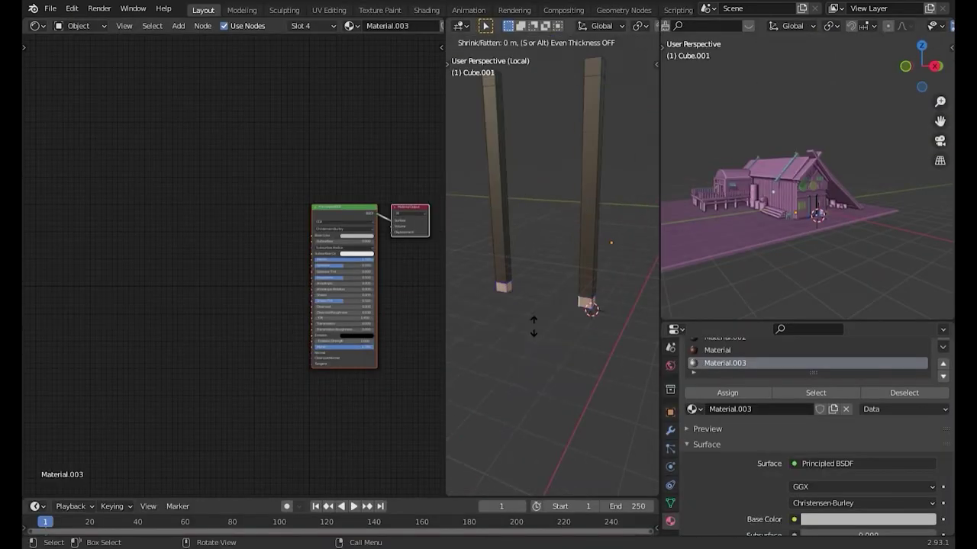
click(534, 325)
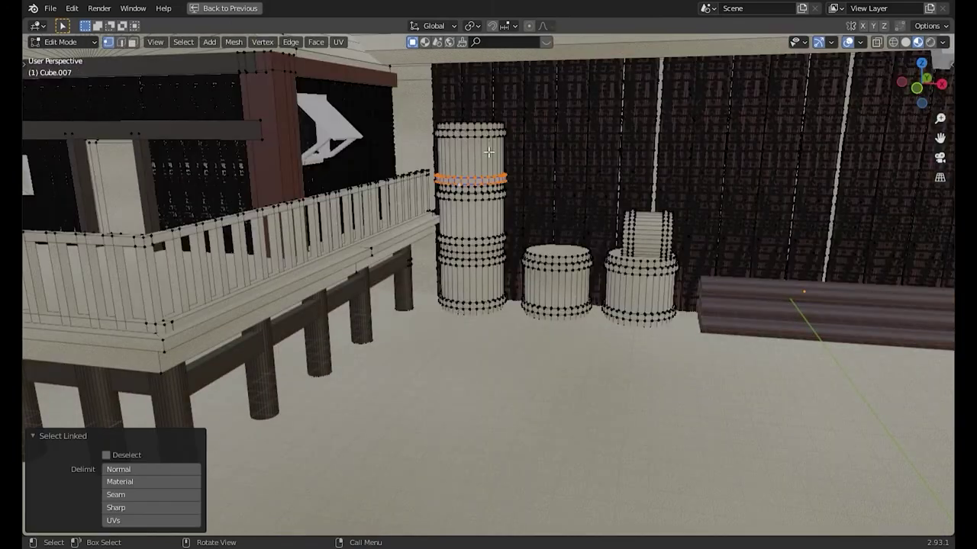
- Separate the barrel top as its own piece and select it in Object Mode
key(p)
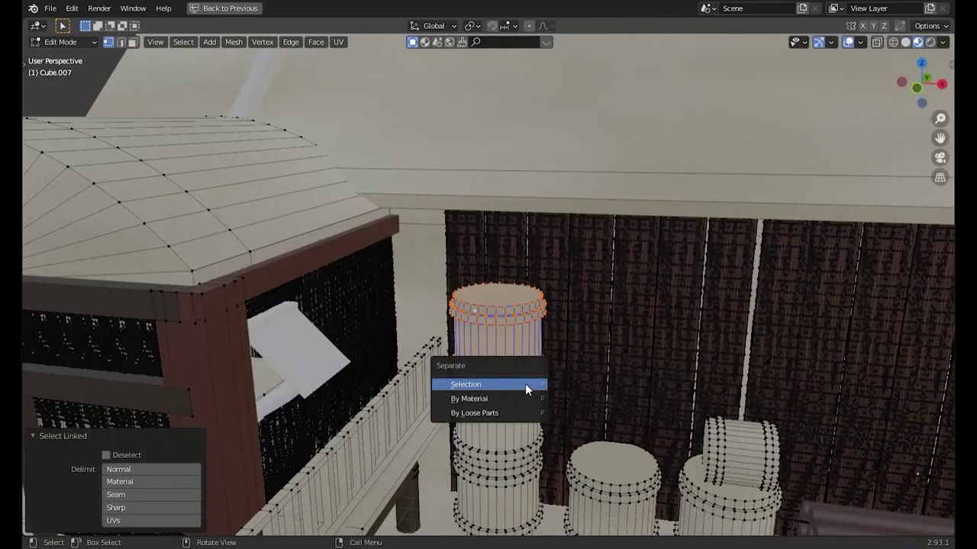
click(525, 383)
key(Tab)
click(518, 353)
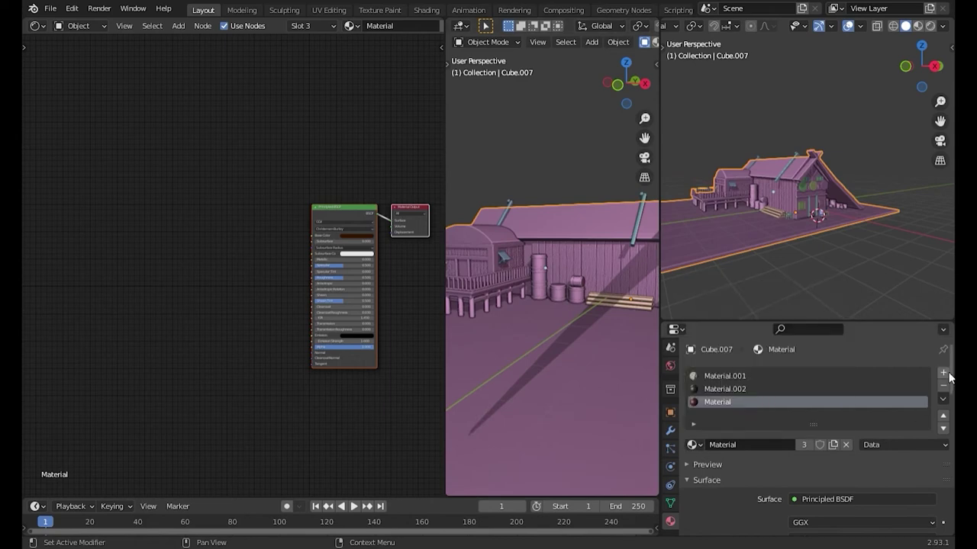
- Add a fourth material slot on Cube.007 using Material.003
click(943, 373)
click(693, 445)
click(725, 347)
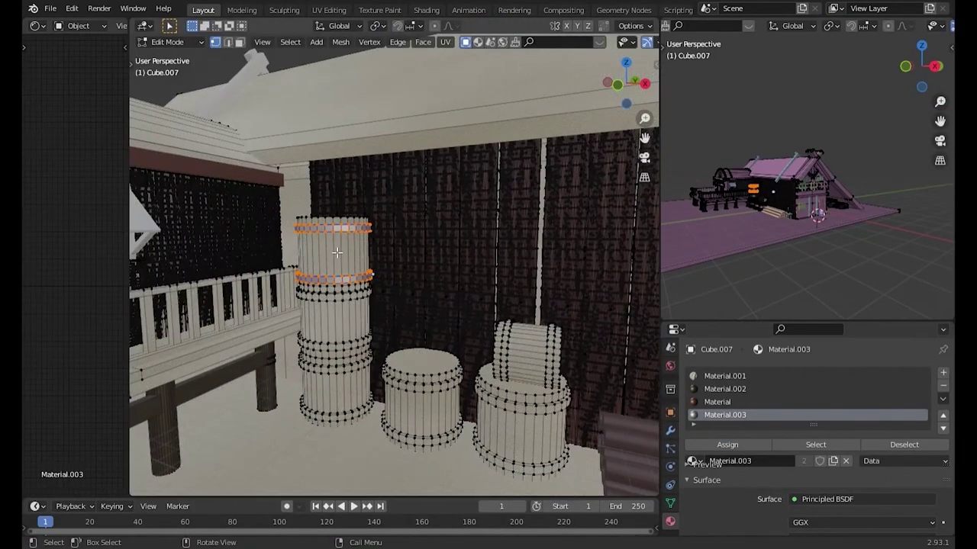
- Give the barrel's connected stave faces the brown wood material, leaving pale bands
key(l)
key(alt+a)
key(l)
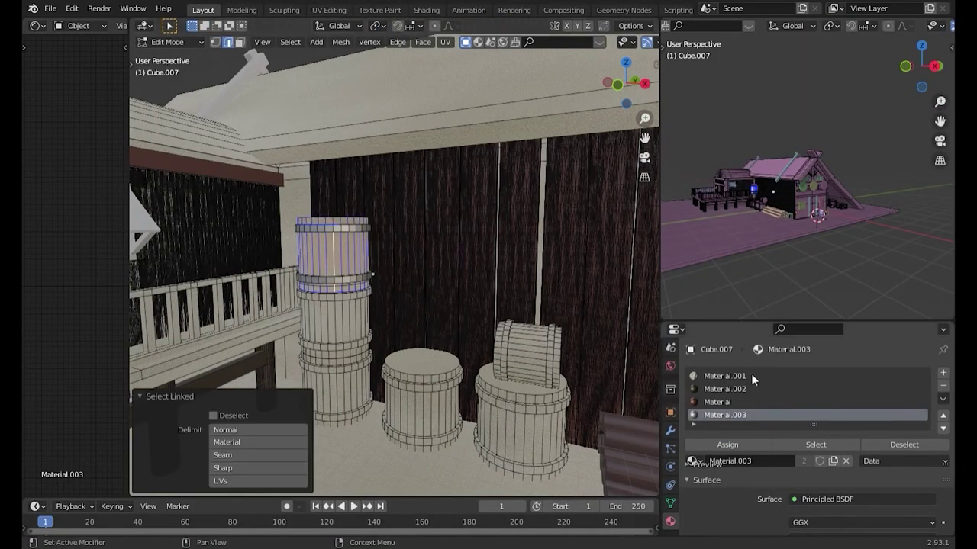
click(717, 402)
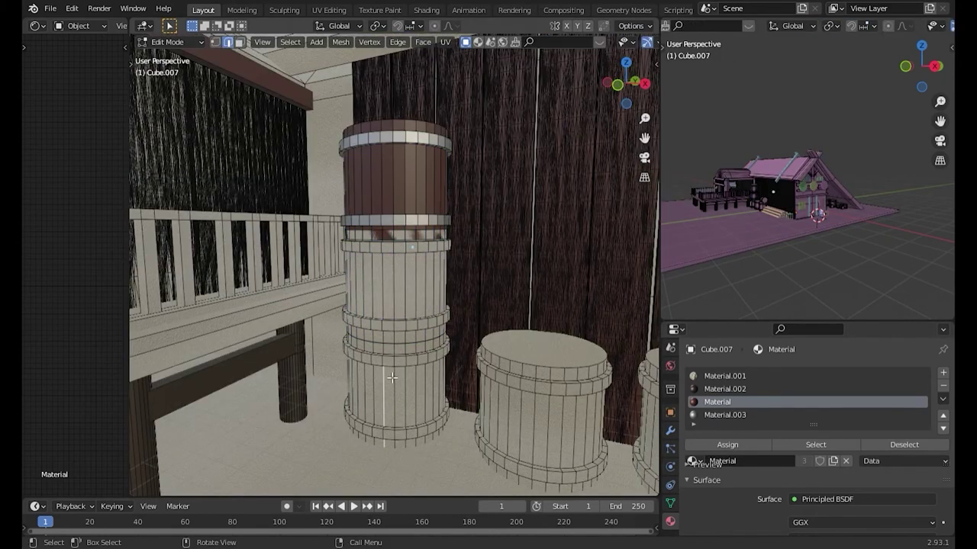
key(l)
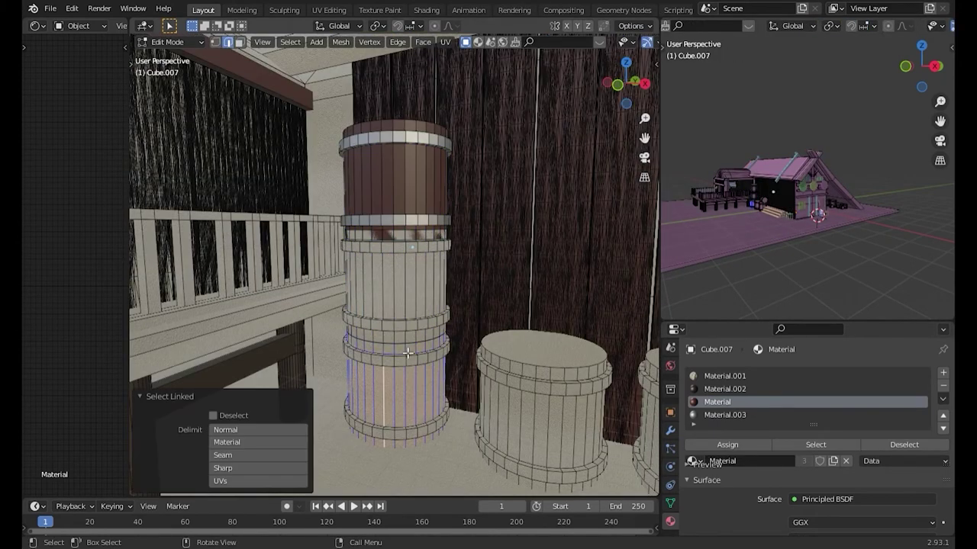
key(Return)
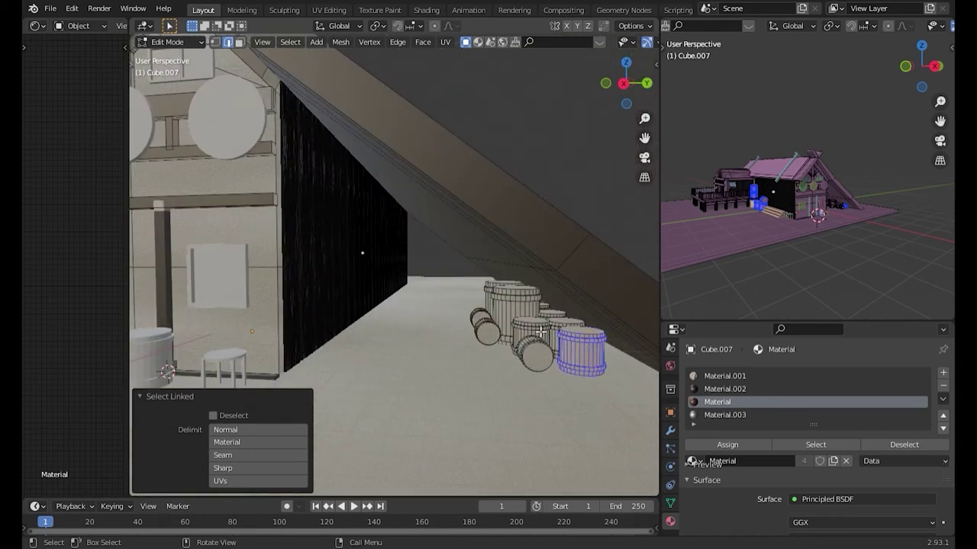
key(ctrl+space)
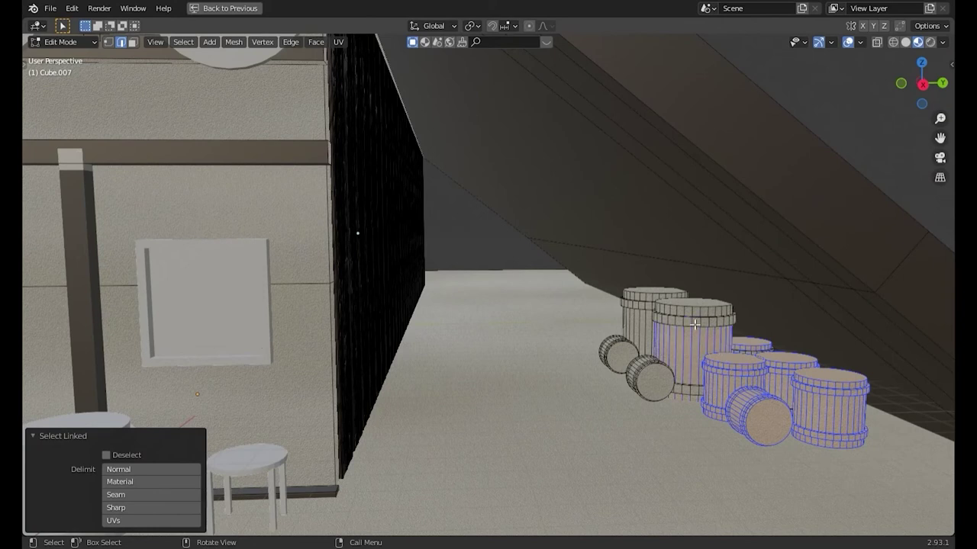
- Separate the selected barrels from the wall into their own object
scroll(697, 392, up, 3)
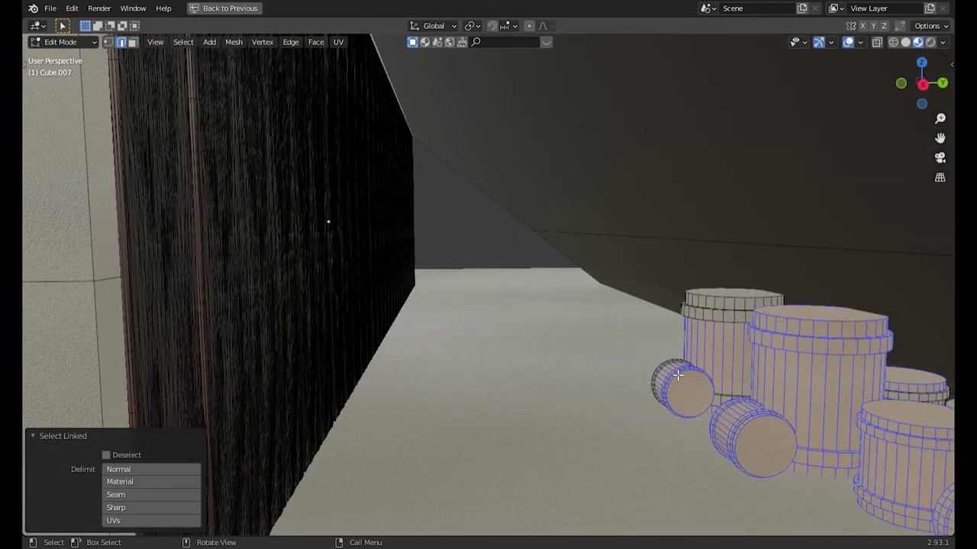
scroll(721, 405, up, 2)
scroll(722, 404, up, 2)
scroll(721, 405, up, 2)
mouse_move(721, 405)
middle_down()
mouse_move(672, 330)
mouse_move(698, 321)
middle_up()
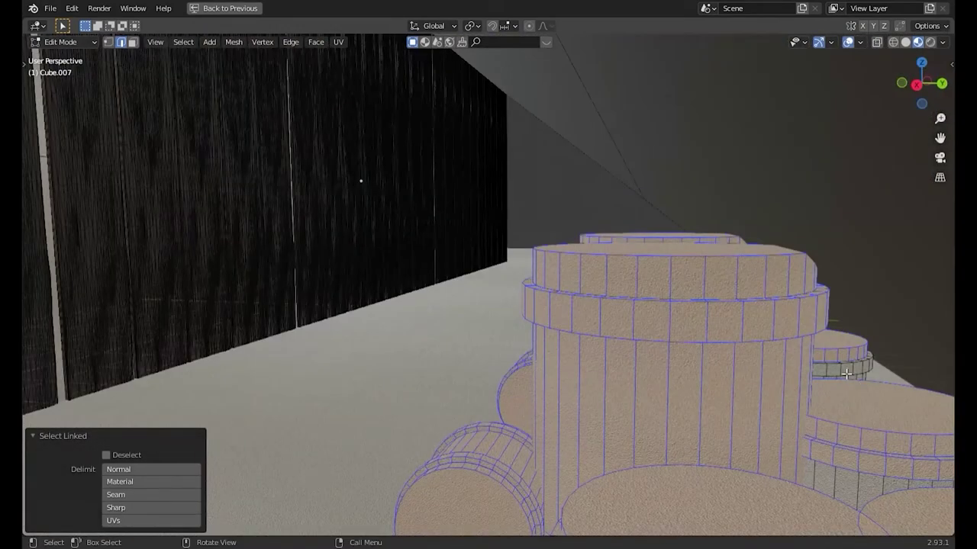
scroll(697, 321, down, 3)
key(p)
click(496, 433)
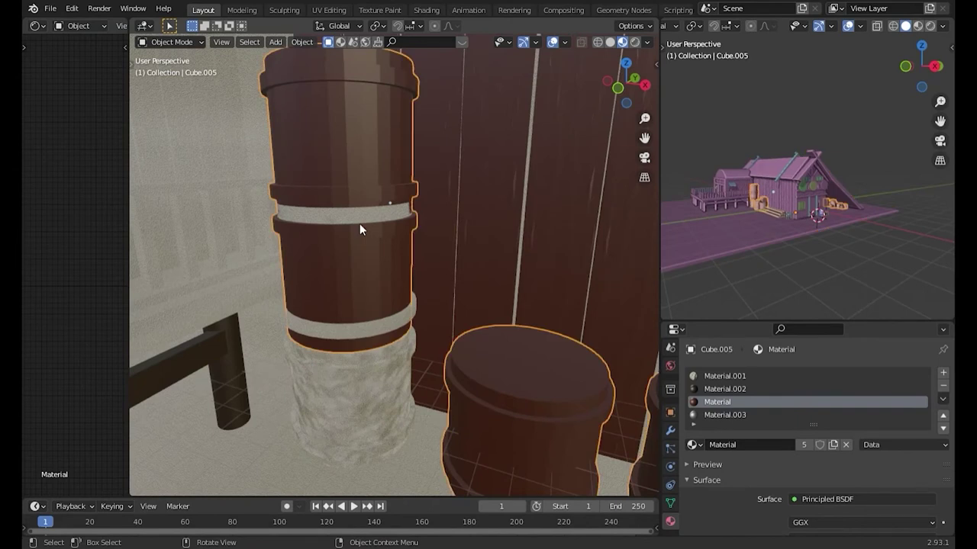
- In Edit Mode, select the barrel hoop rings bounded by seams
key(Tab)
key(l)
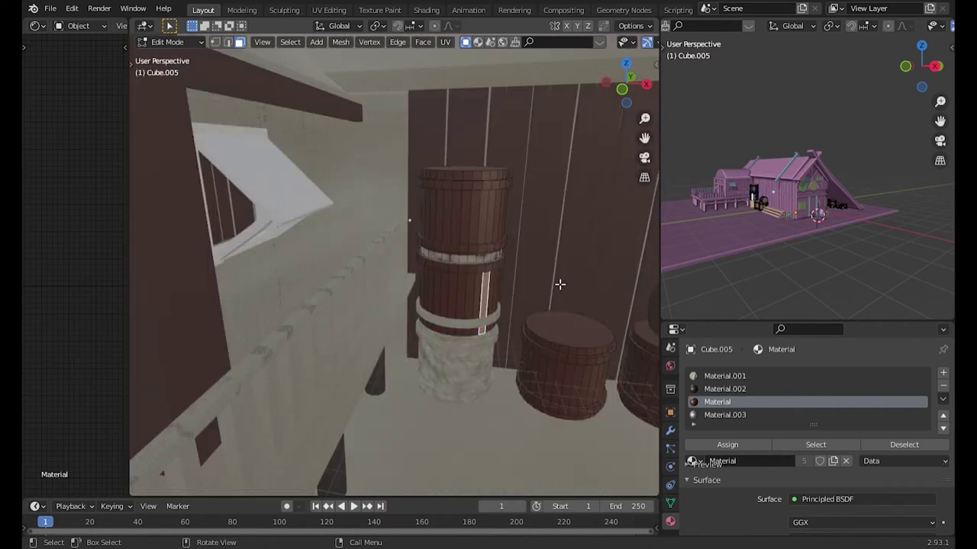
key(l)
key(l)
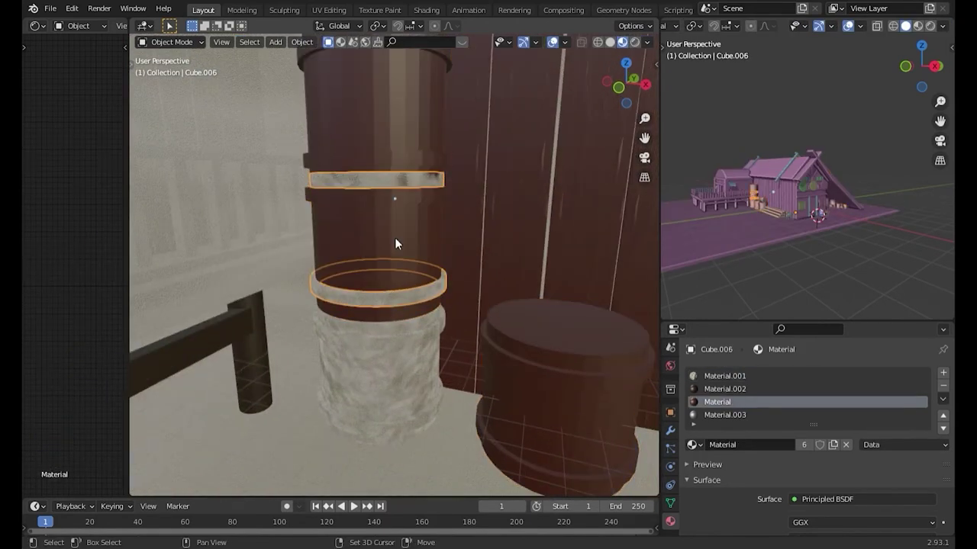
key(Tab)
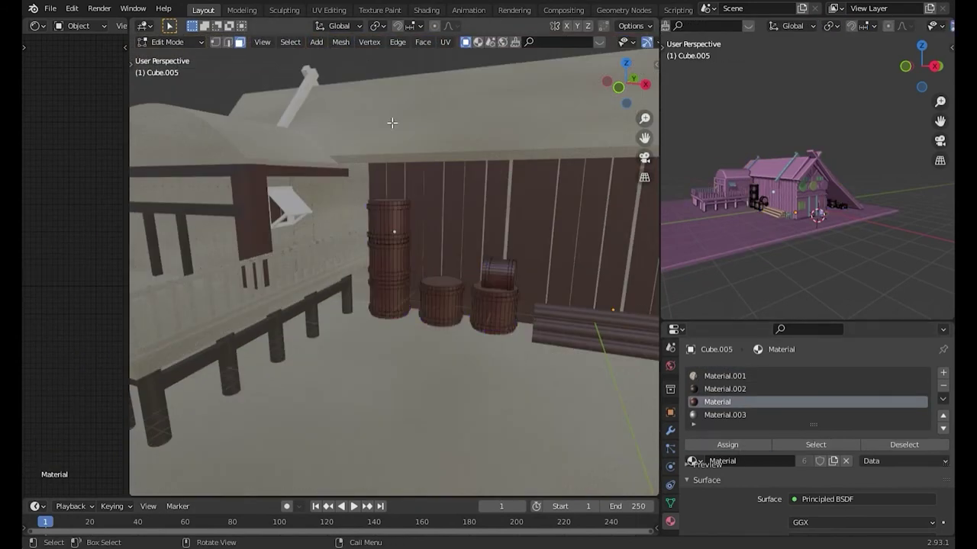
key(l)
key(l)
key(l)
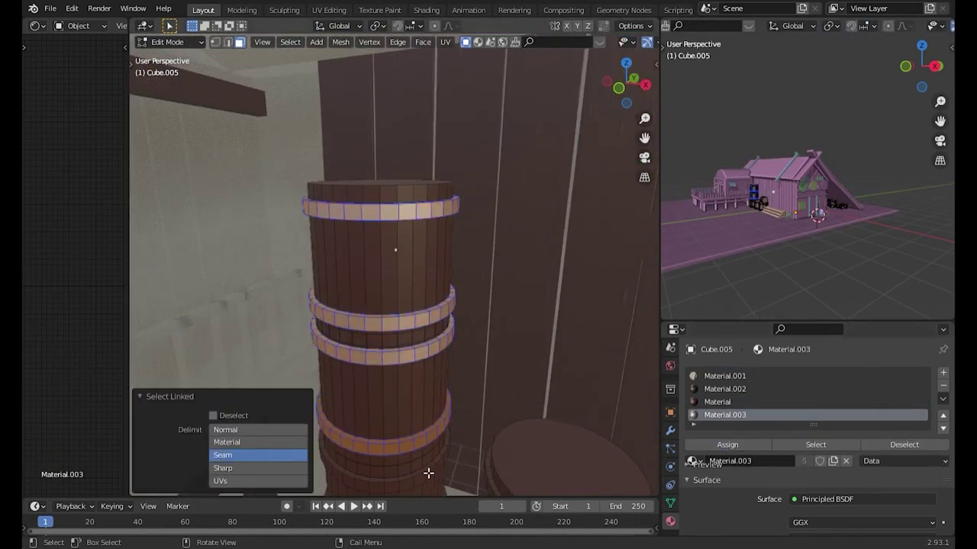
- Inspect the barrels' light Material.003 hoops and return to Object Mode
mouse_move(480, 295)
middle_down()
mouse_move(447, 320)
mouse_move(539, 394)
middle_up()
key(ctrl+space)
mouse_move(737, 364)
middle_down()
mouse_move(539, 430)
mouse_move(420, 313)
mouse_move(771, 428)
mouse_move(685, 415)
middle_up()
mouse_move(831, 469)
middle_down()
mouse_move(883, 388)
mouse_move(707, 402)
middle_up()
key(ctrl+space)
key(ctrl+Tab)
mouse_move(319, 348)
middle_down()
mouse_move(612, 357)
mouse_move(534, 300)
mouse_move(515, 380)
mouse_move(395, 274)
mouse_move(577, 374)
mouse_move(252, 270)
mouse_move(308, 329)
mouse_move(351, 412)
middle_up()
key(Tab)
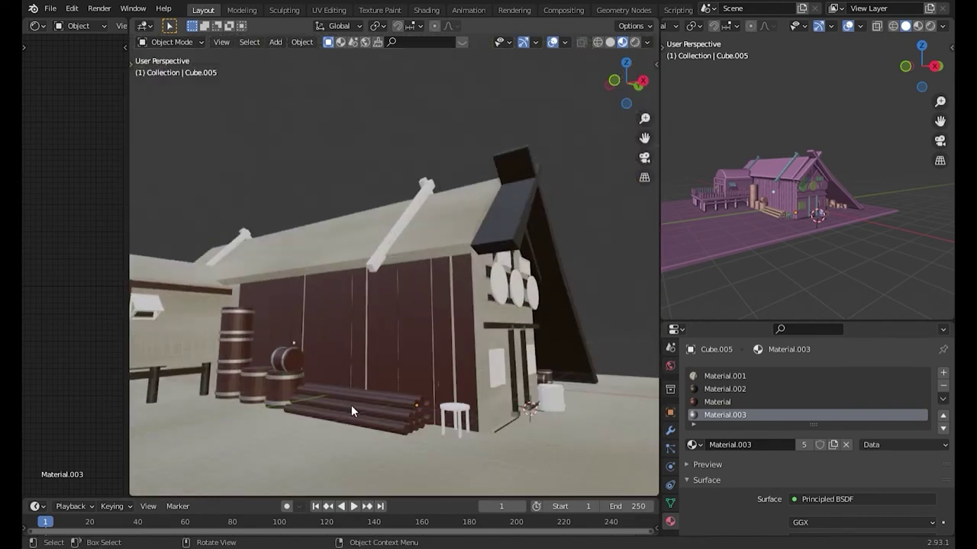
- Add a point light and move it away from the house
key(shift+a)
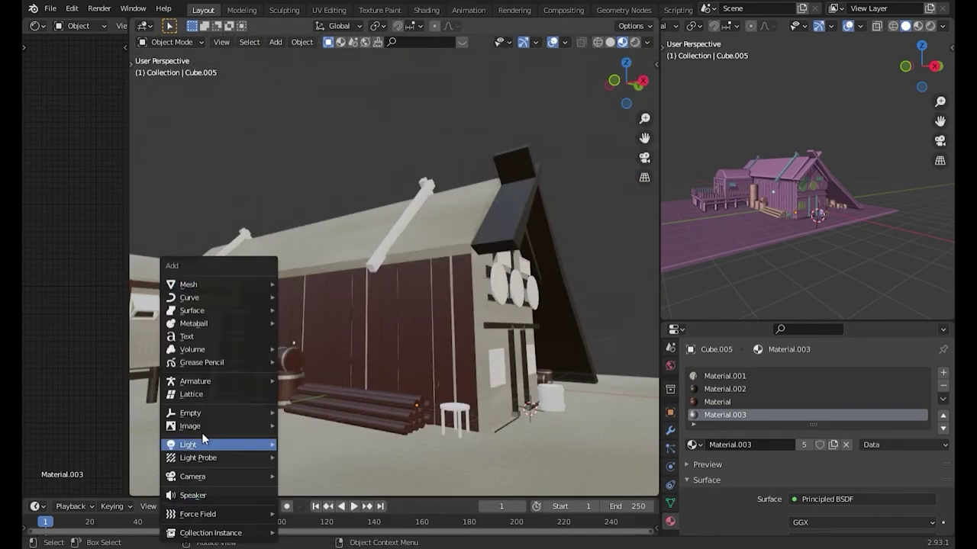
click(305, 438)
scroll(510, 412, down, 5)
key(g)
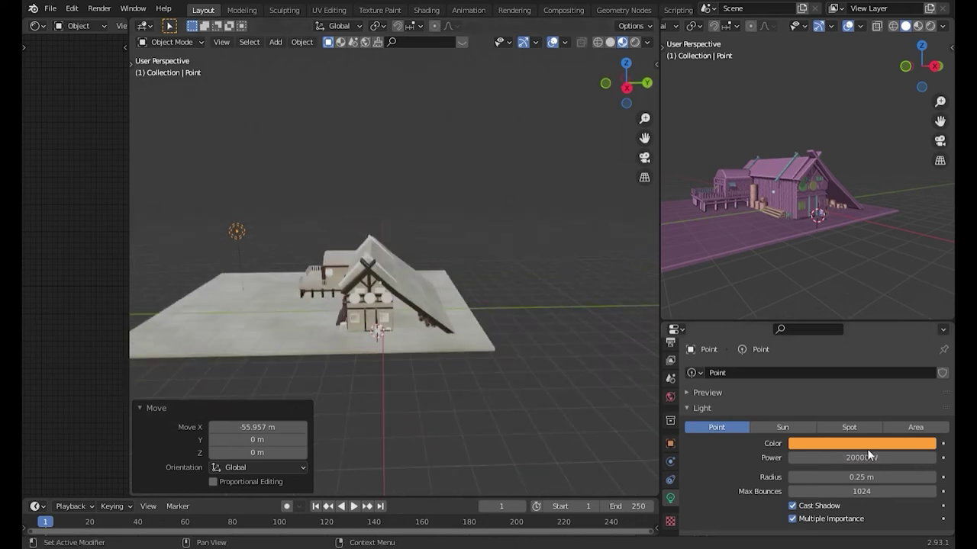
- Duplicate the point light, place the copy and colour it blue
key(shift+d)
click(295, 227)
key(g)
click(456, 229)
click(862, 443)
click(877, 305)
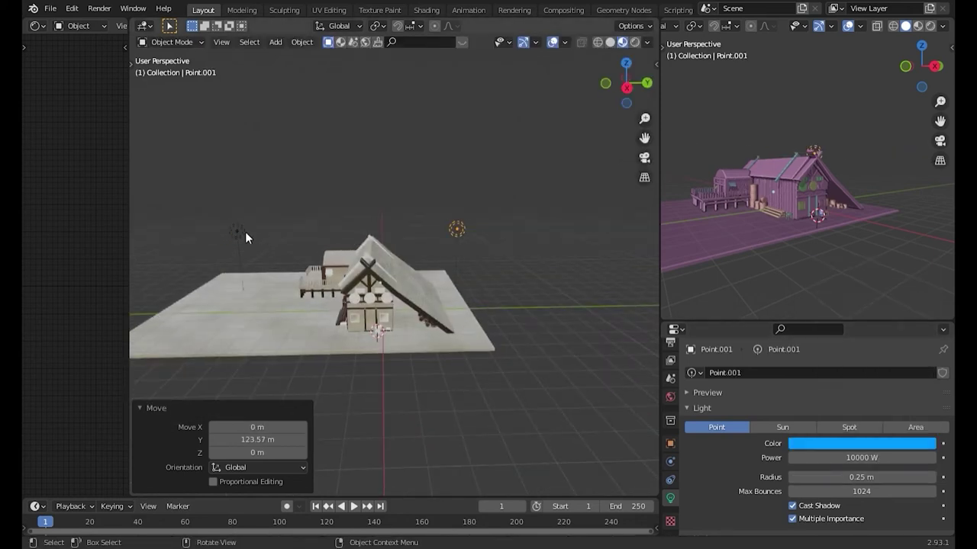
- View the scene through the camera in rendered shading
key(KP_0)
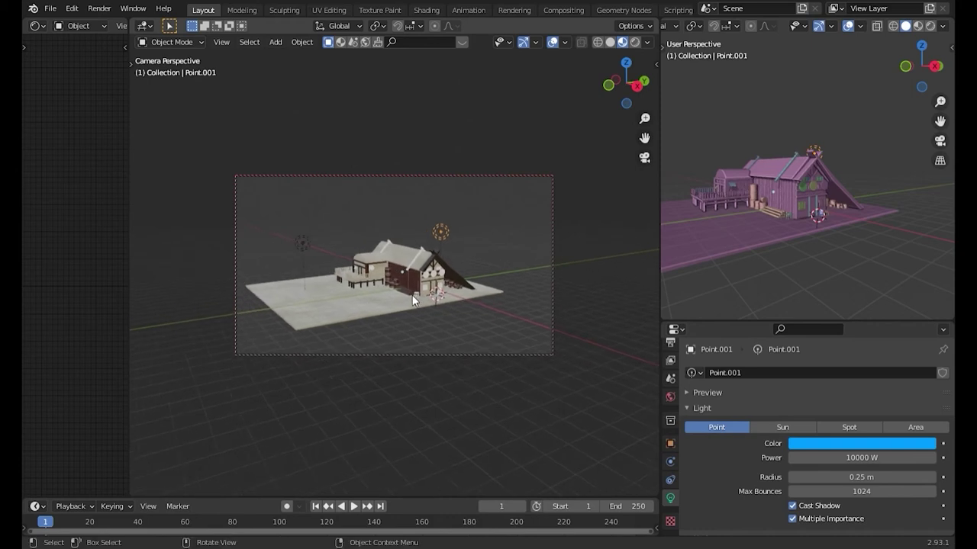
click(434, 237)
key(n)
key(n)
middle_drag(435, 236, 482, 339)
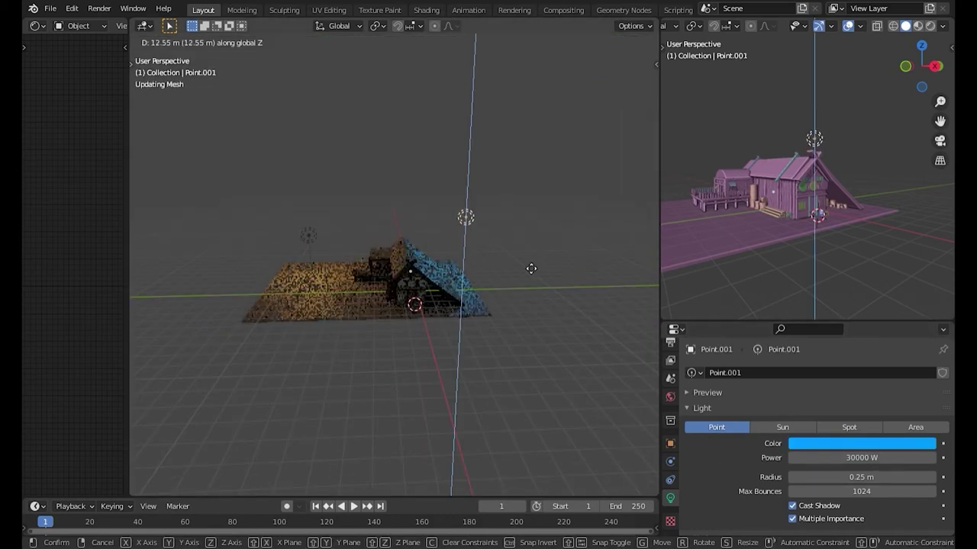
- Place another copy of the point light beside the house and check the camera view
key(shift+d)
key(x)
key(y)
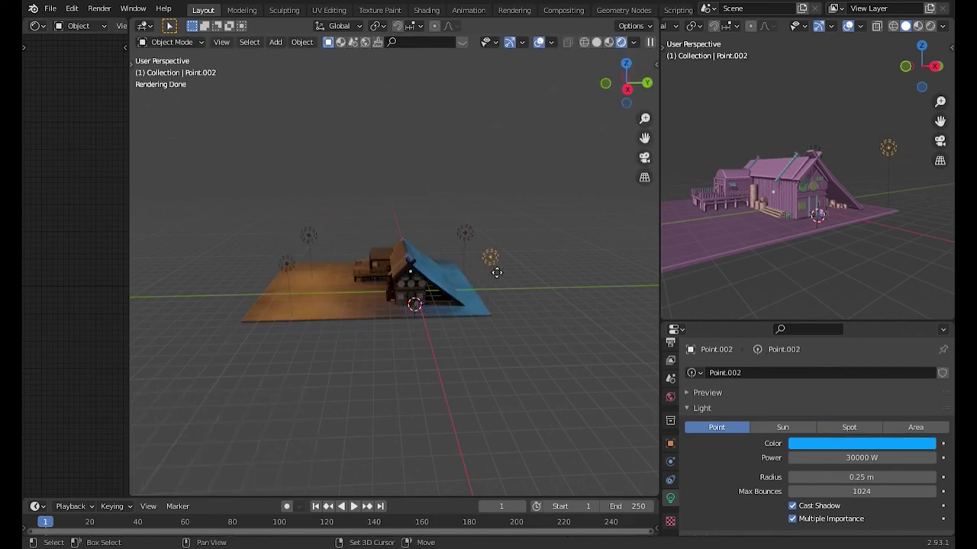
click(609, 279)
key(KP_0)
- Add a Sun light, then delete it again
key(shift+a)
click(481, 274)
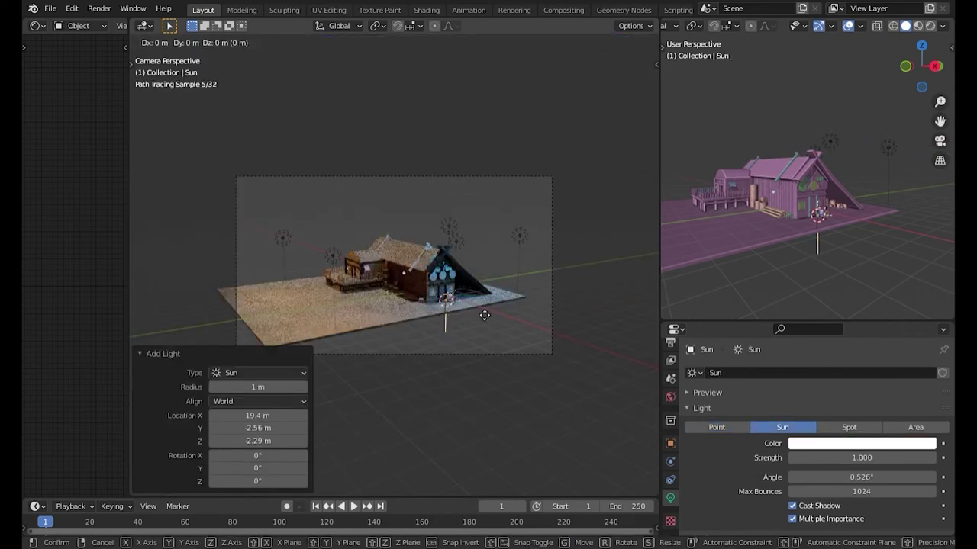
key(Delete)
key(n)
key(n)
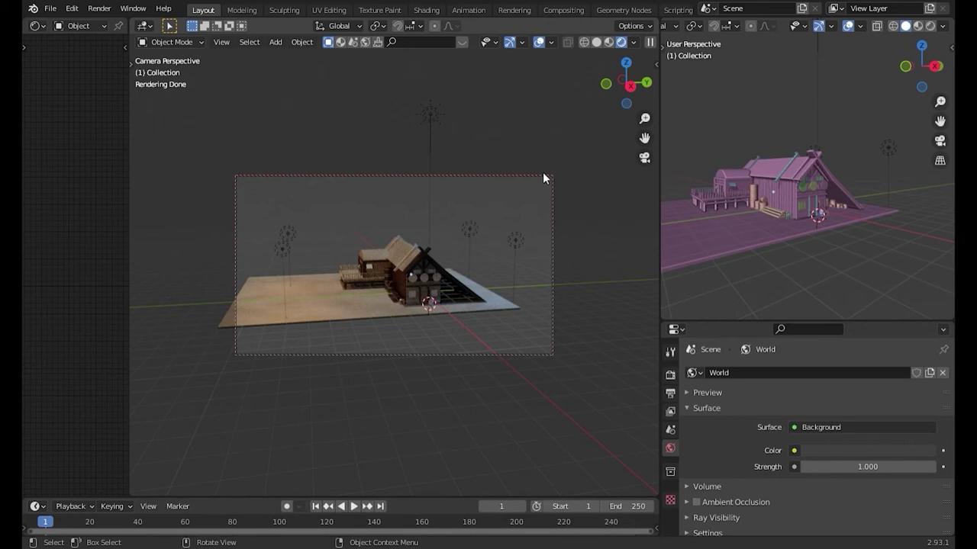
- Split the dark wall's connected corner strip off Cube.007 into its own object
key(ctrl+space)
mouse_move(458, 259)
middle_down()
mouse_move(390, 344)
mouse_move(488, 336)
middle_up()
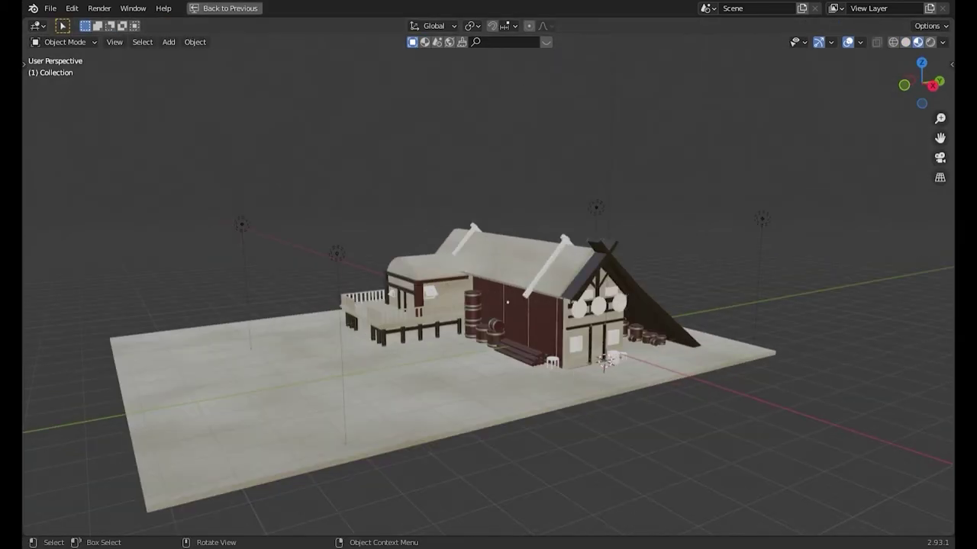
click(605, 361)
scroll(617, 349, up, 3)
key(Tab)
scroll(618, 349, up, 3)
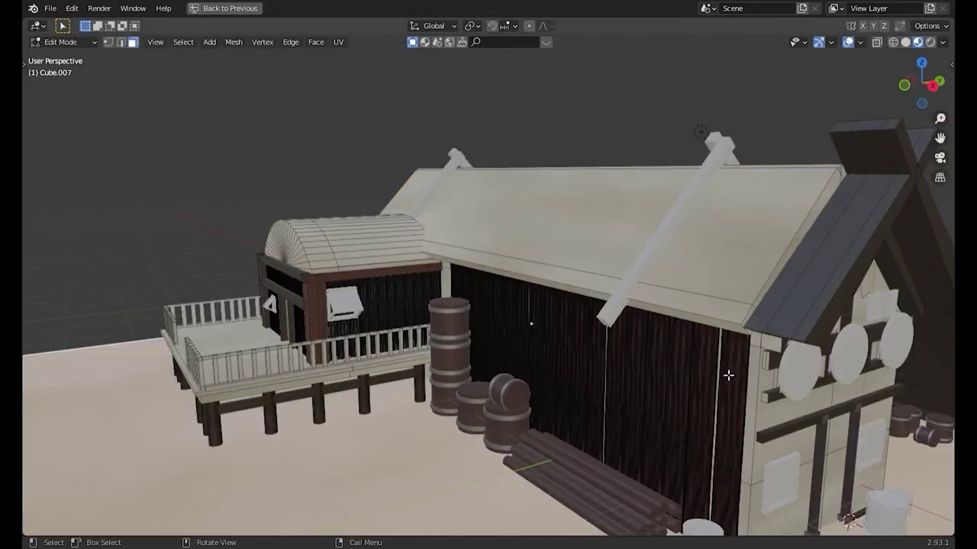
key(l)
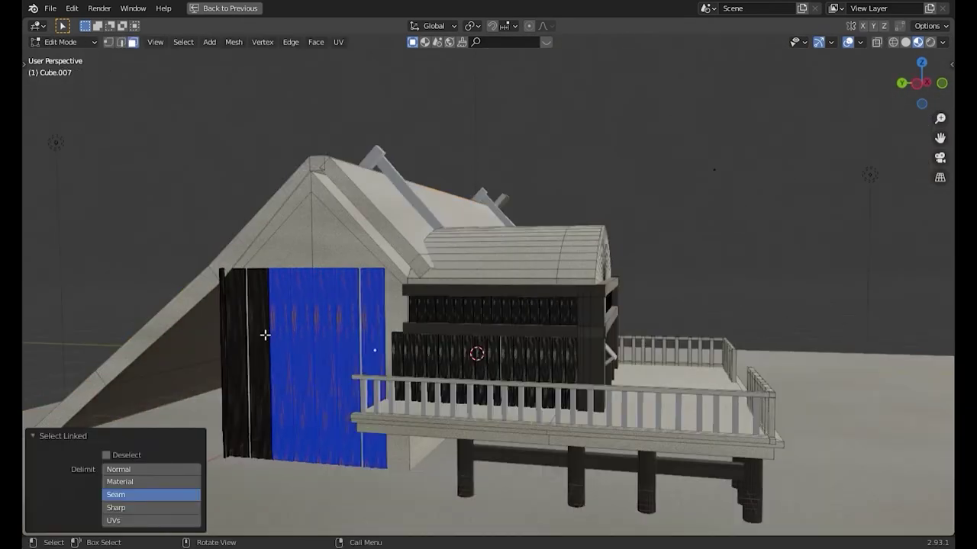
key(p)
click(280, 329)
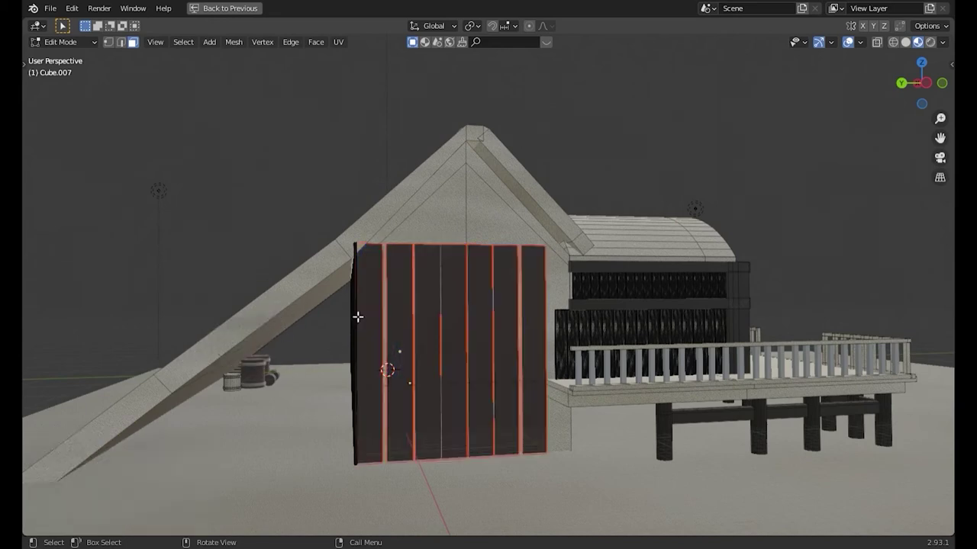
- Go back into the wall mesh and select the connected corner wall strips
middle_drag(359, 319, 460, 322)
key(Tab)
scroll(612, 223, down, 3)
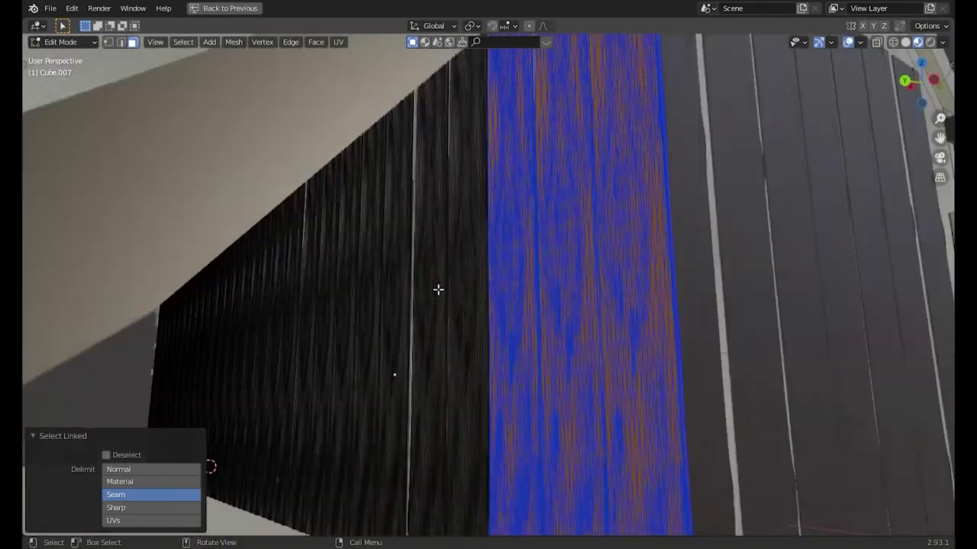
key(l)
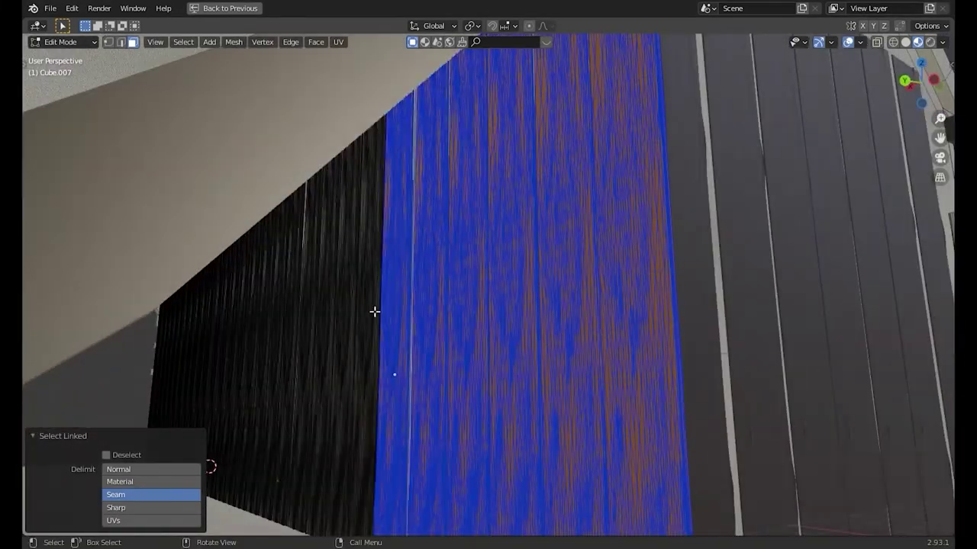
key(l)
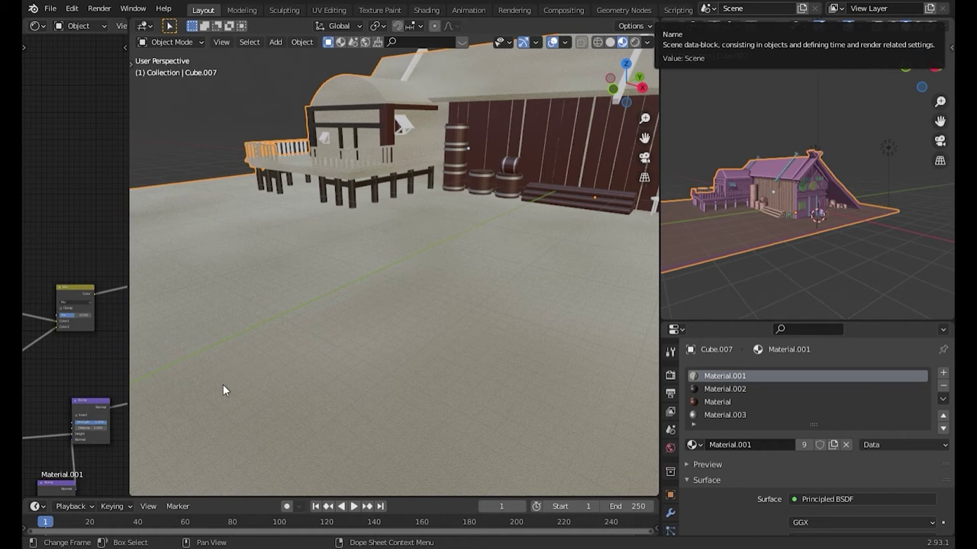
- Select the separated corner plank object Cube.010 in the material preview
mouse_move(465, 338)
middle_down()
mouse_move(524, 171)
mouse_move(482, 181)
mouse_move(395, 268)
middle_up()
click(482, 181)
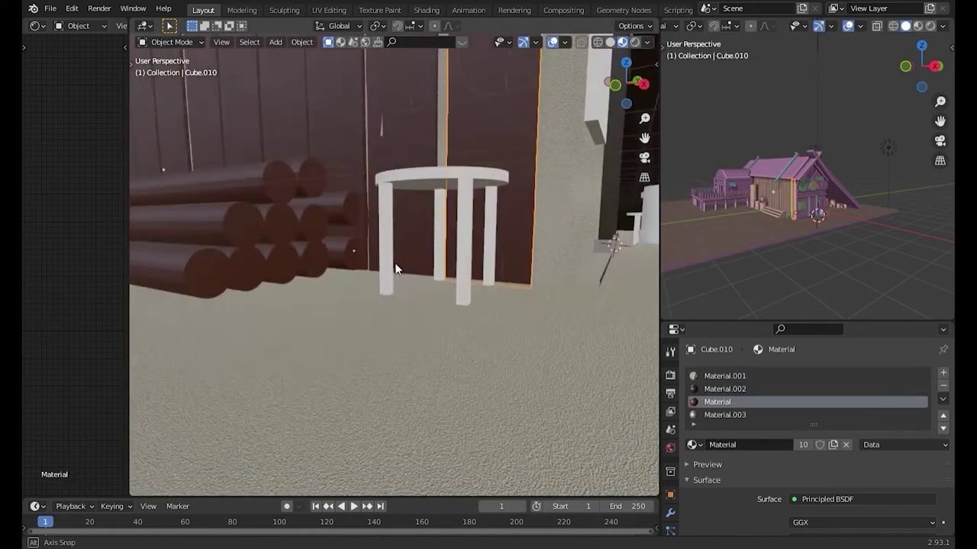
scroll(395, 269, down, 3)
key(ctrl+space)
scroll(383, 344, up, 3)
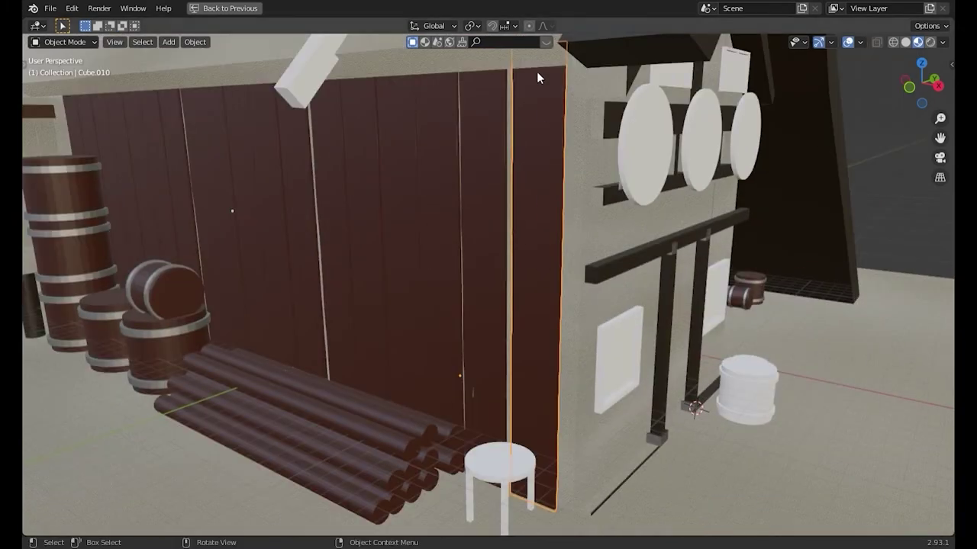
scroll(538, 78, down, 3)
- Unwrap the corner plank with Smart UV Project
key(ctrl+space)
middle_drag(538, 249, 608, 265)
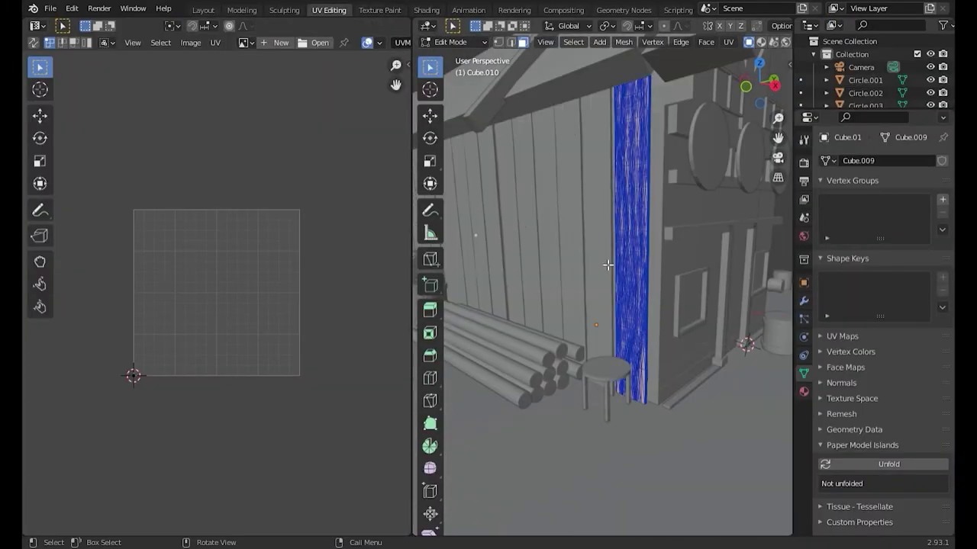
click(728, 42)
click(751, 74)
click(729, 181)
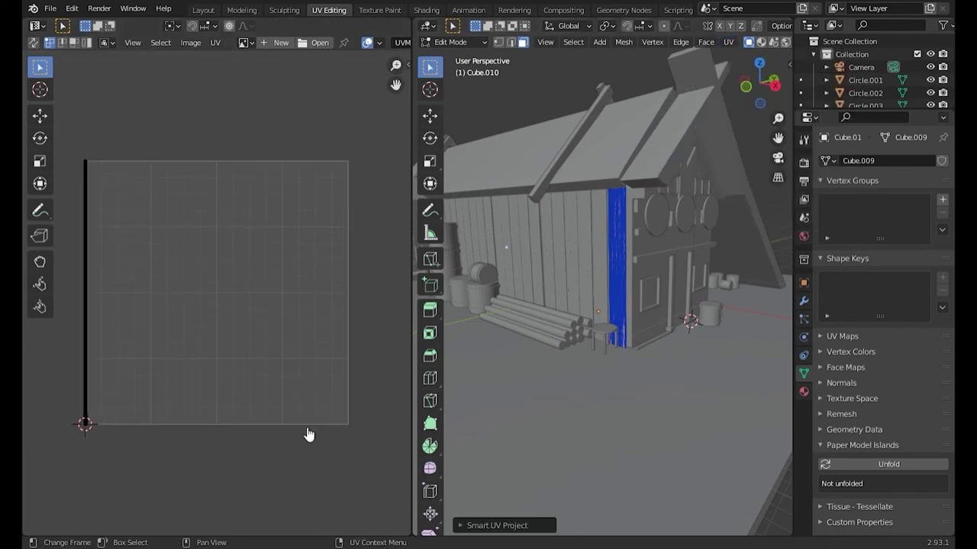
- Create a new Untitled Single Image paint texture in Texture Paint, then show the plank's shader nodes
click(804, 139)
click(803, 161)
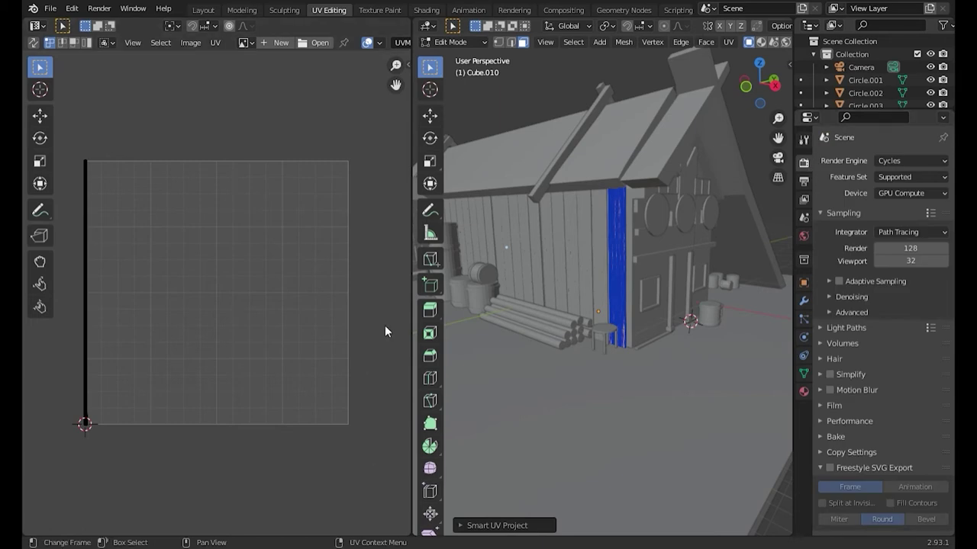
key(ctrl+Tab)
click(654, 201)
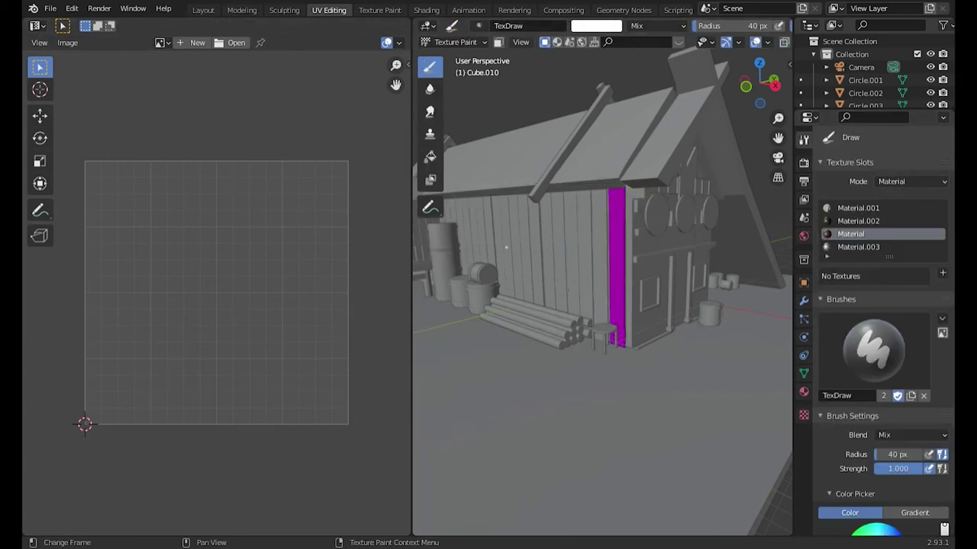
click(912, 182)
click(900, 195)
click(870, 205)
click(847, 344)
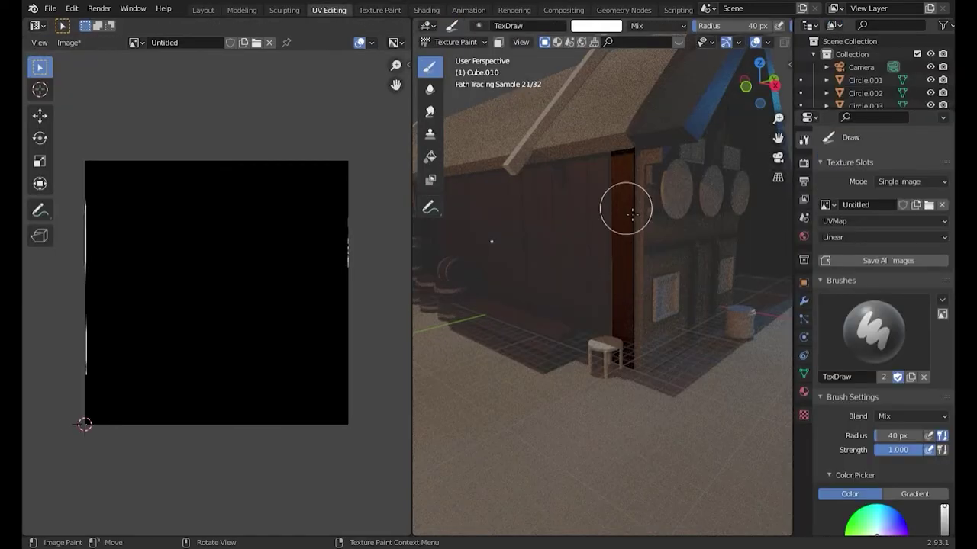
click(804, 163)
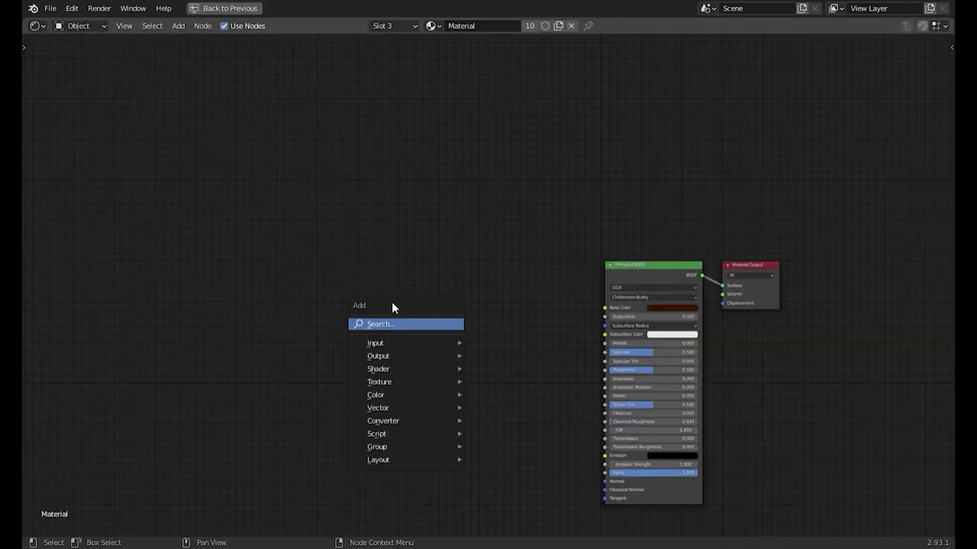
click(412, 322)
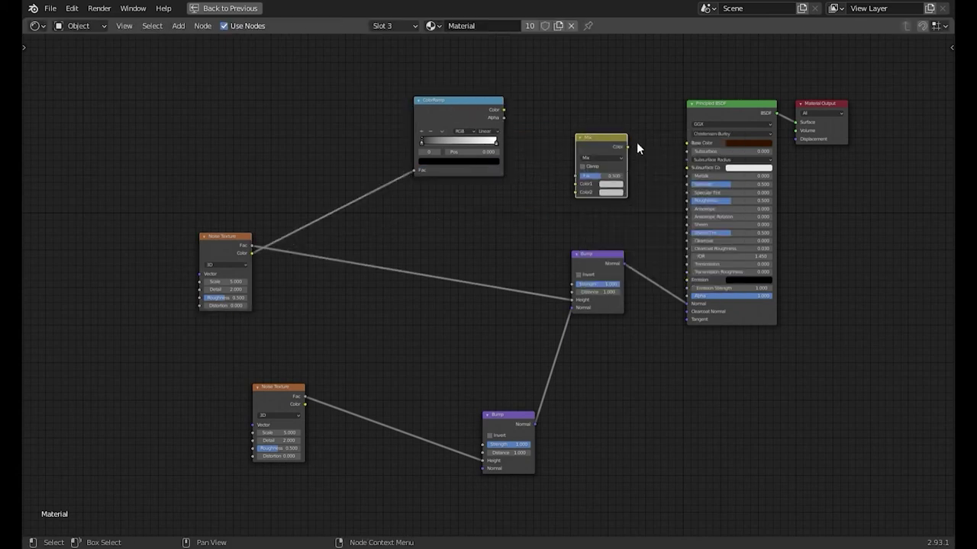
- Set the ColorRamp's top stop to dark red and the lower stop to red, saving the file
key(ctrl+space)
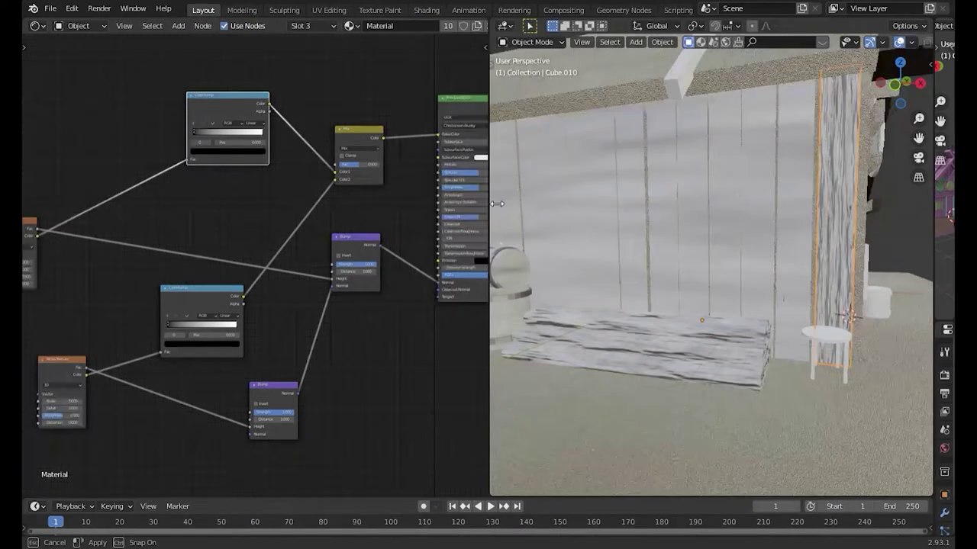
scroll(272, 217, up, 4)
click(260, 253)
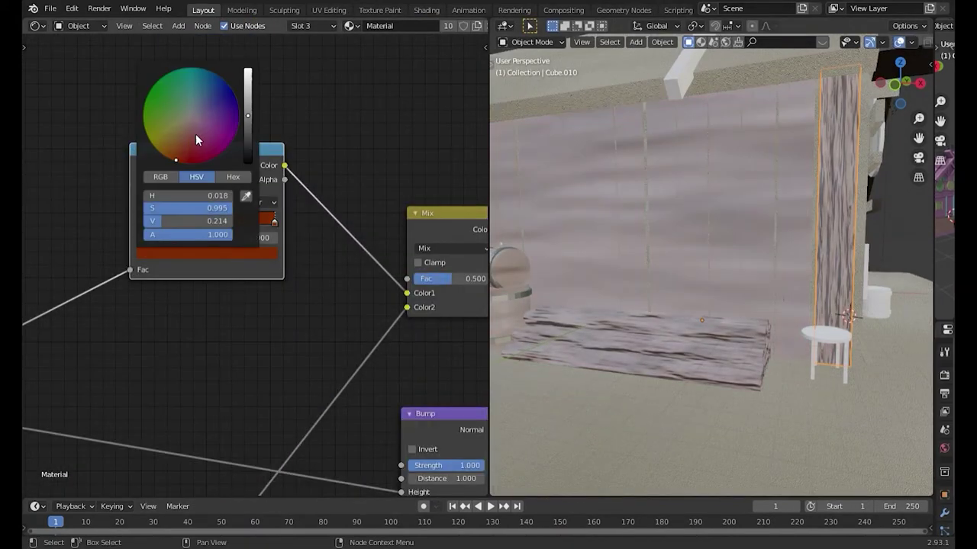
drag(195, 133, 188, 128)
scroll(297, 247, down, 2)
scroll(297, 253, down, 2)
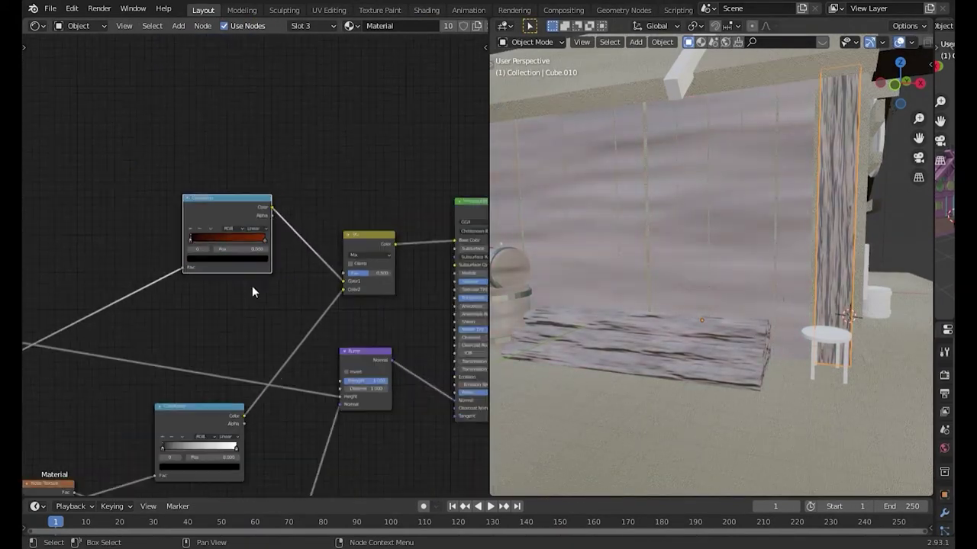
scroll(333, 278, up, 3)
click(267, 310)
key(ctrl+s)
click(241, 218)
scroll(206, 334, down, 2)
- Reposition the right ramp stop, tint it orange and inspect the recoloured wall
click(789, 233)
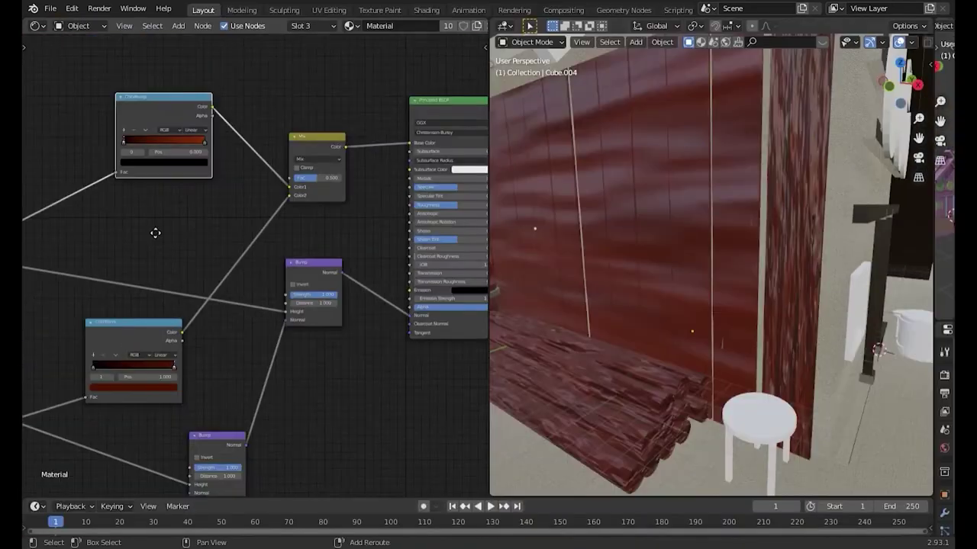
drag(309, 379, 303, 374)
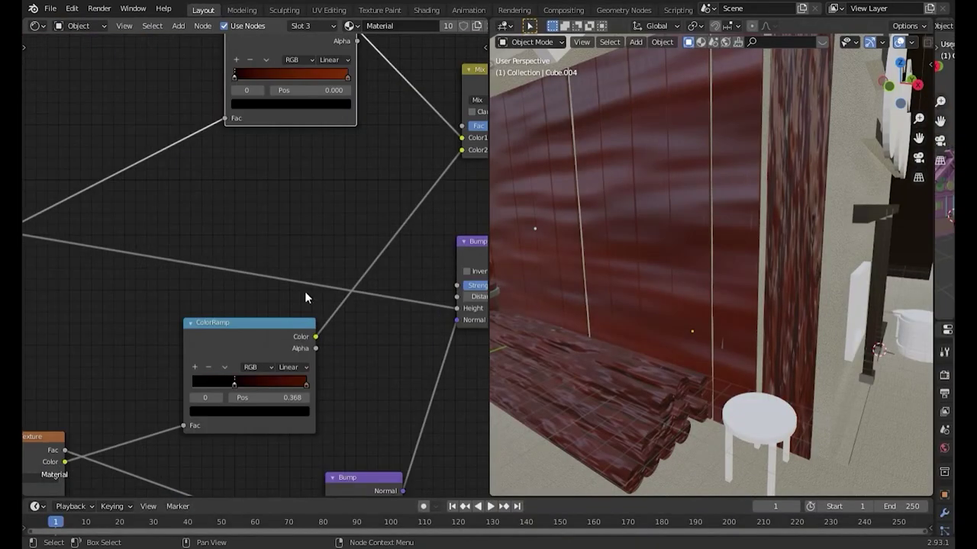
click(306, 383)
click(249, 411)
drag(277, 320, 277, 267)
click(229, 286)
middle_drag(611, 290, 675, 285)
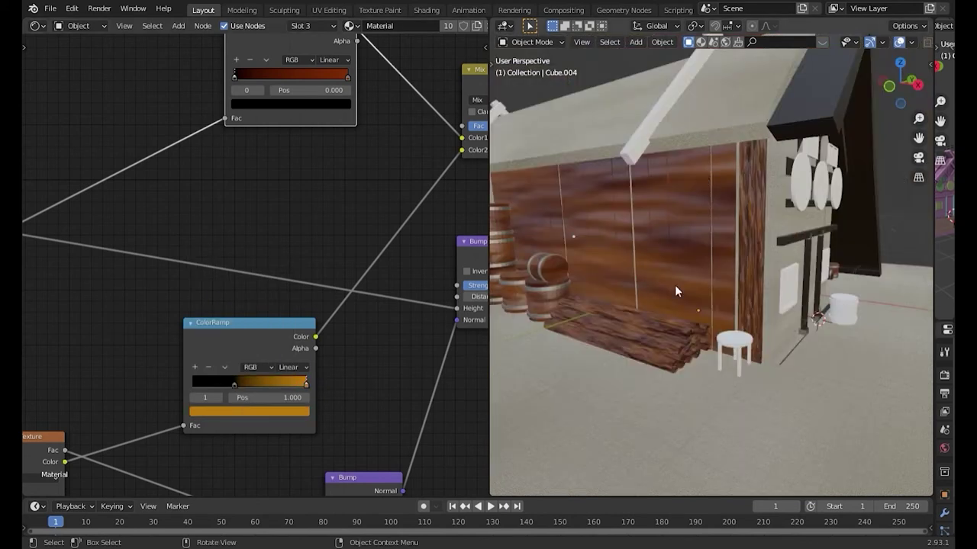
key(ctrl+space)
scroll(728, 192, up, 8)
key(ctrl+space)
- Slide the left stop to 0.127 with an olive tone and the dark red stop to 0.482
click(250, 411)
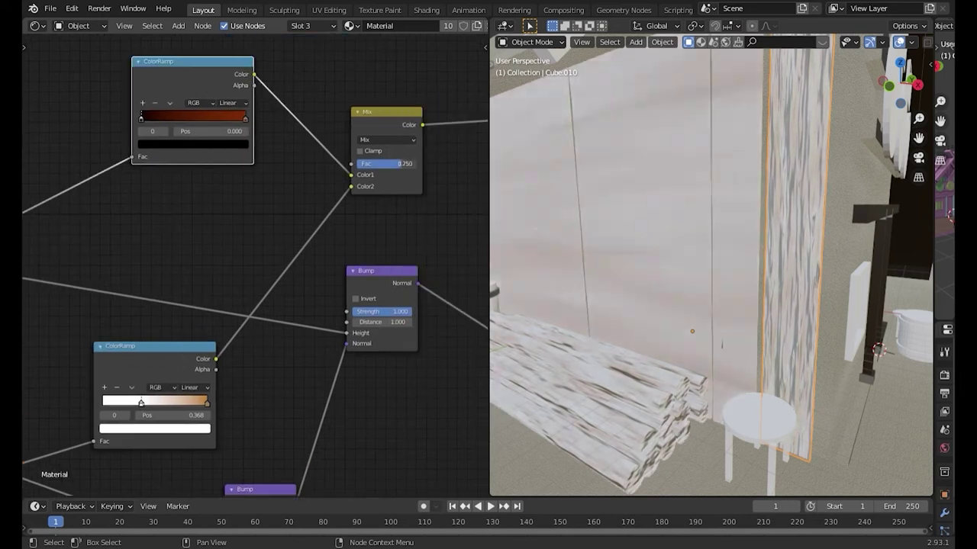
drag(89, 276, 101, 276)
click(152, 318)
drag(215, 203, 214, 188)
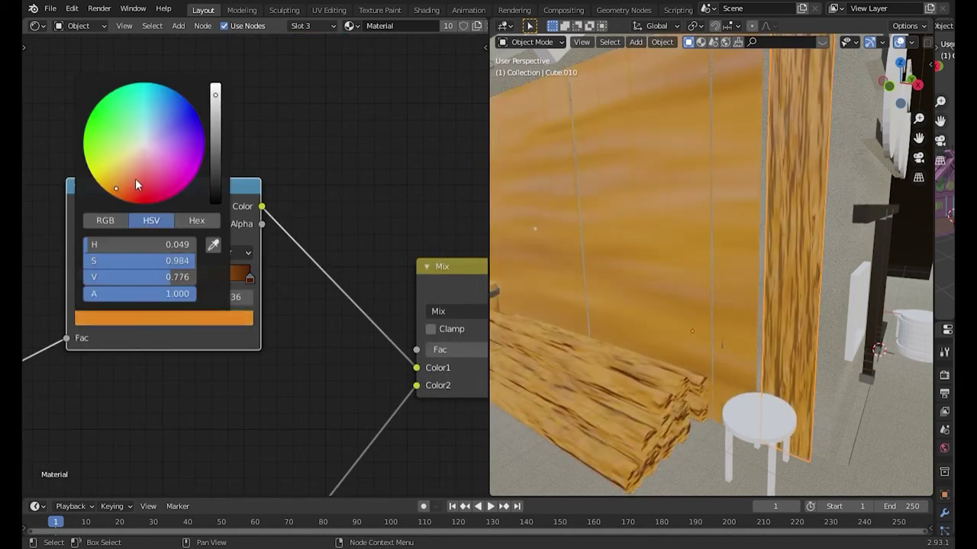
click(128, 154)
scroll(150, 149, up, 2)
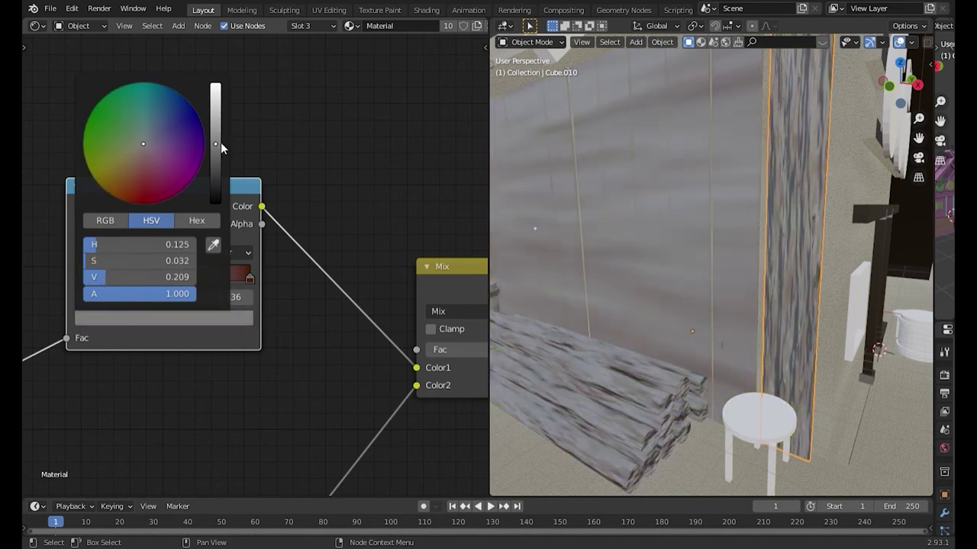
drag(153, 277, 161, 276)
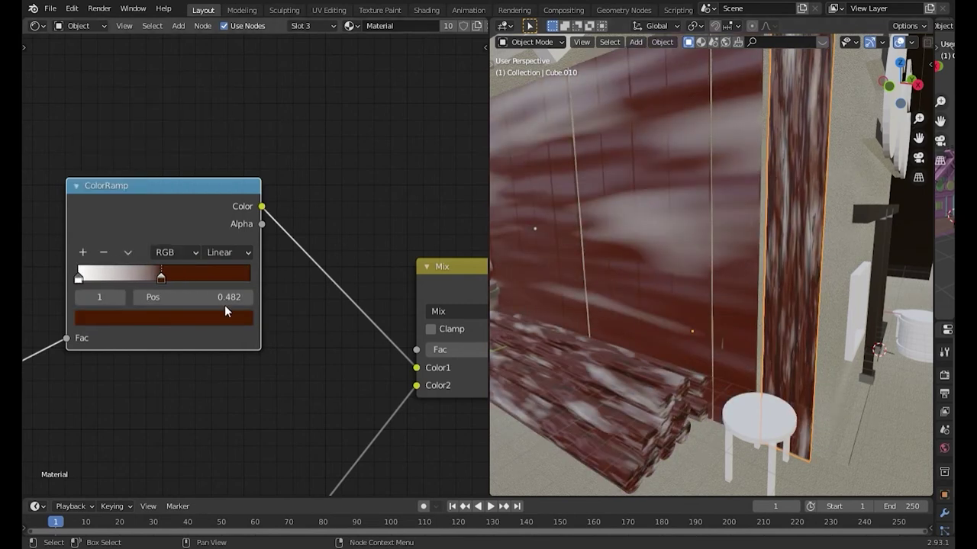
- Darken the dark red stop and make the left ramp stop cream
click(225, 318)
click(156, 168)
click(78, 277)
click(163, 318)
click(145, 114)
middle_drag(738, 219, 744, 270)
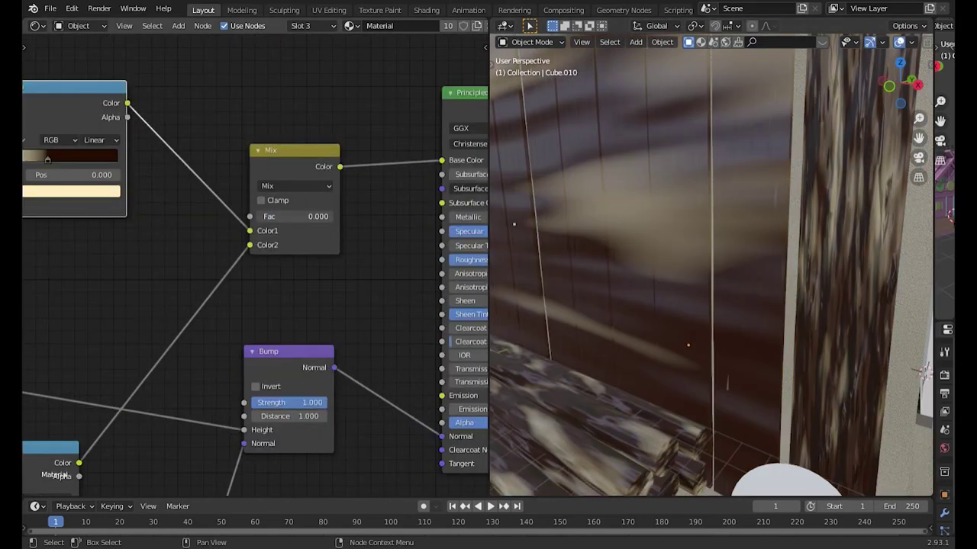
scroll(133, 266, up, 1)
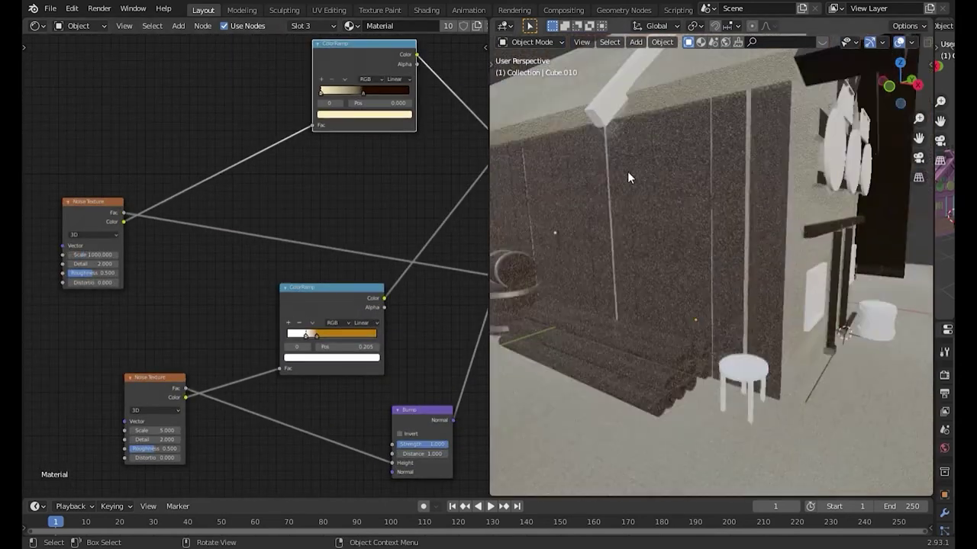
scroll(67, 256, up, 1)
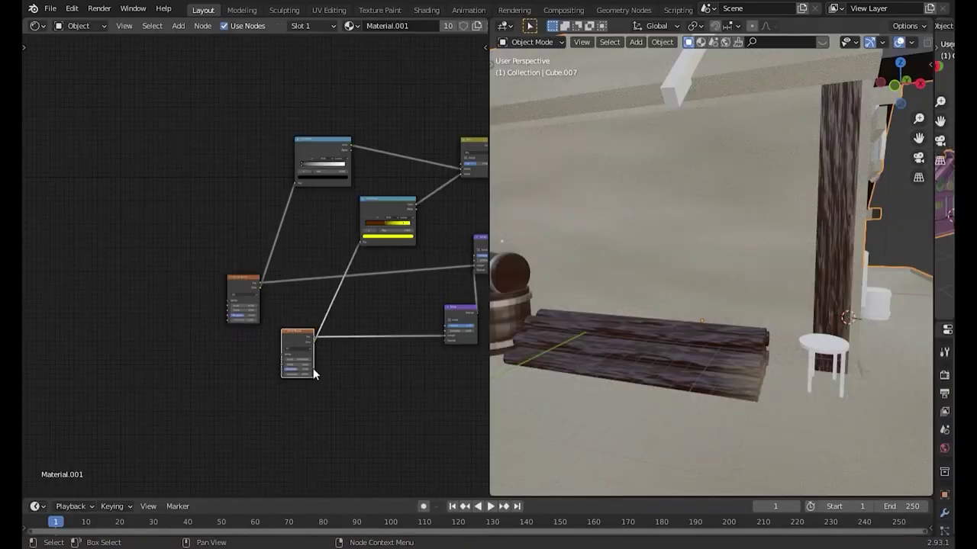
- Set the lower Noise Texture's Scale to 3.000 for broader wood streaks
drag(169, 280, 212, 310)
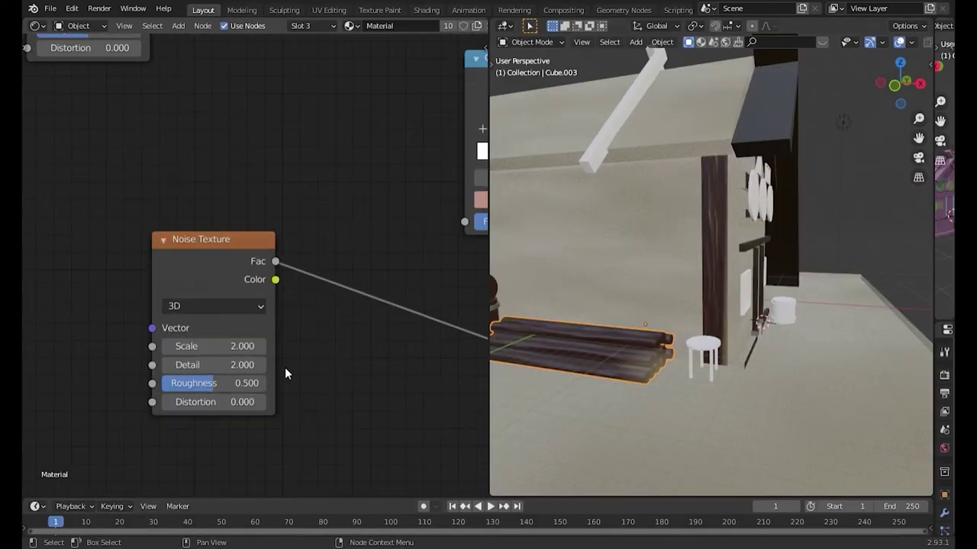
drag(214, 345, 244, 346)
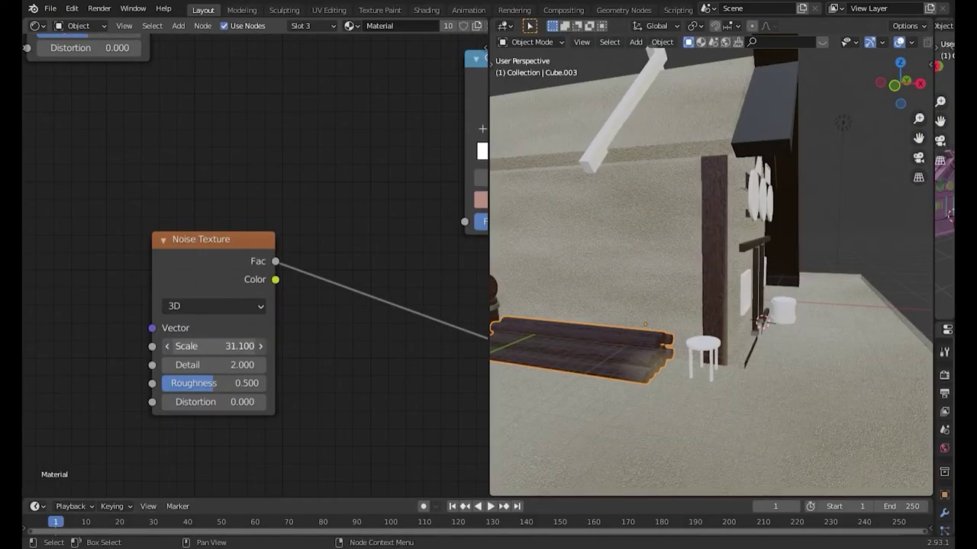
click(213, 346)
text(1)
key(Return)
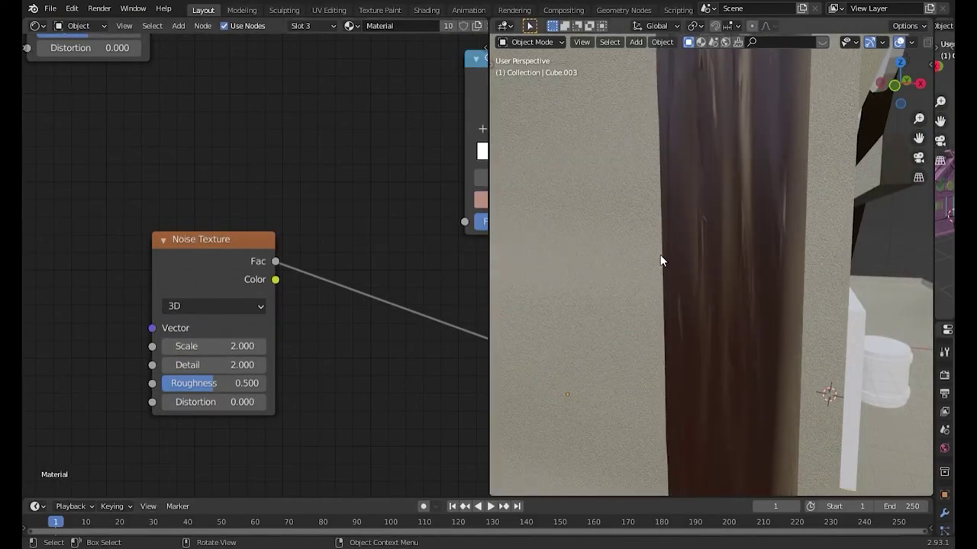
click(226, 350)
text(3)
key(Return)
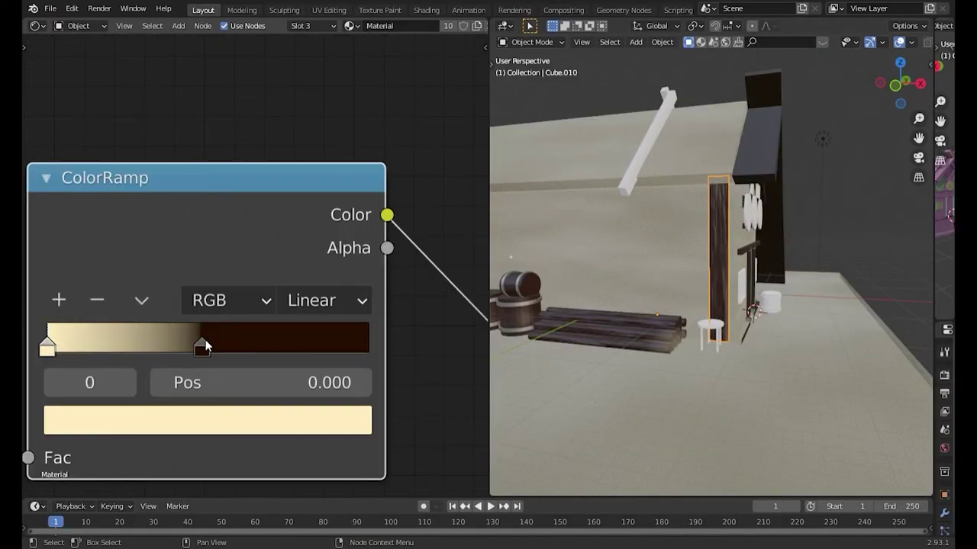
- Slide the upper ramp stops to about 0.105 and 0.445
click(203, 345)
mouse_move(203, 345)
mouse_down()
mouse_move(126, 345)
mouse_move(263, 345)
mouse_up()
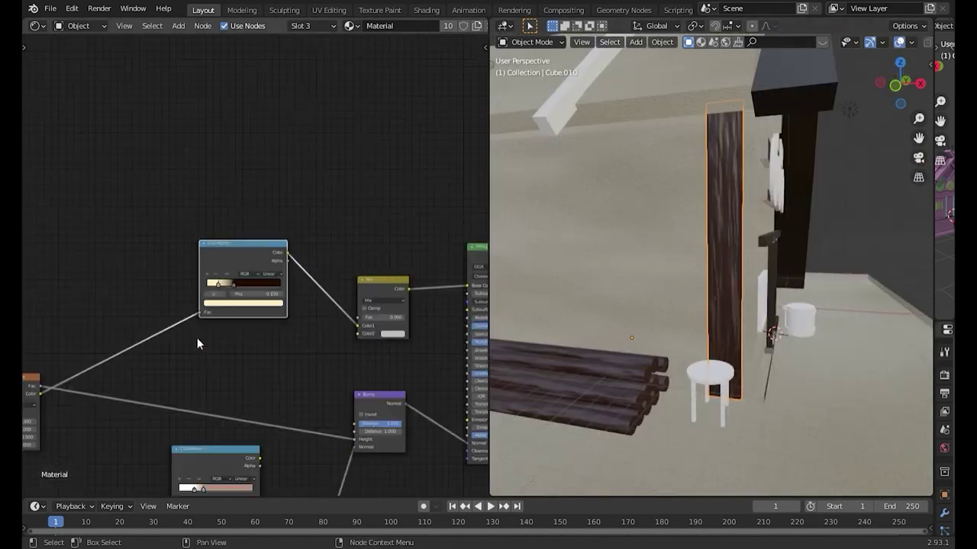
drag(255, 269, 230, 269)
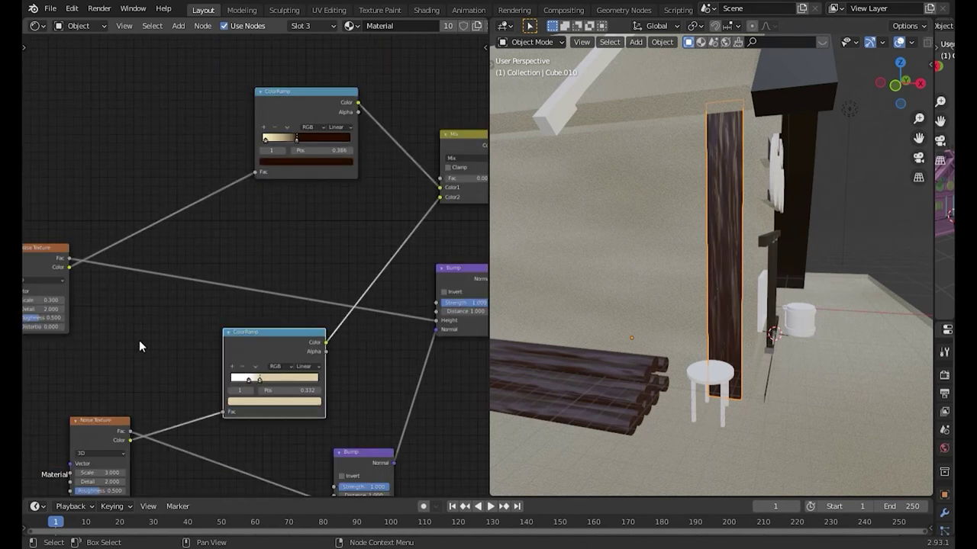
scroll(139, 340, up, 1)
scroll(659, 313, up, 7)
- Move the bottom ramp stop to 0.473 and colour it dark brown
drag(284, 400, 276, 398)
click(277, 424)
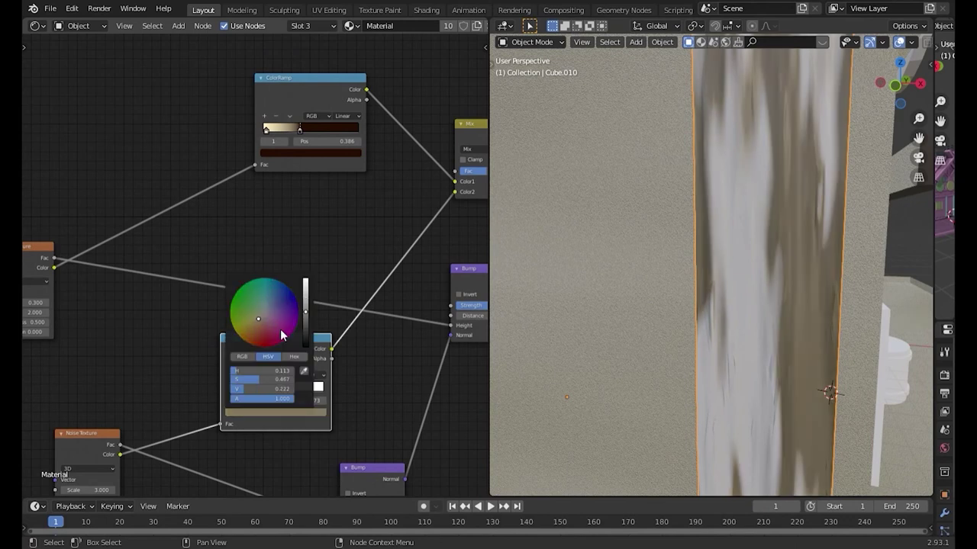
click(280, 329)
scroll(276, 418, up, 1)
scroll(611, 261, down, 5)
click(281, 451)
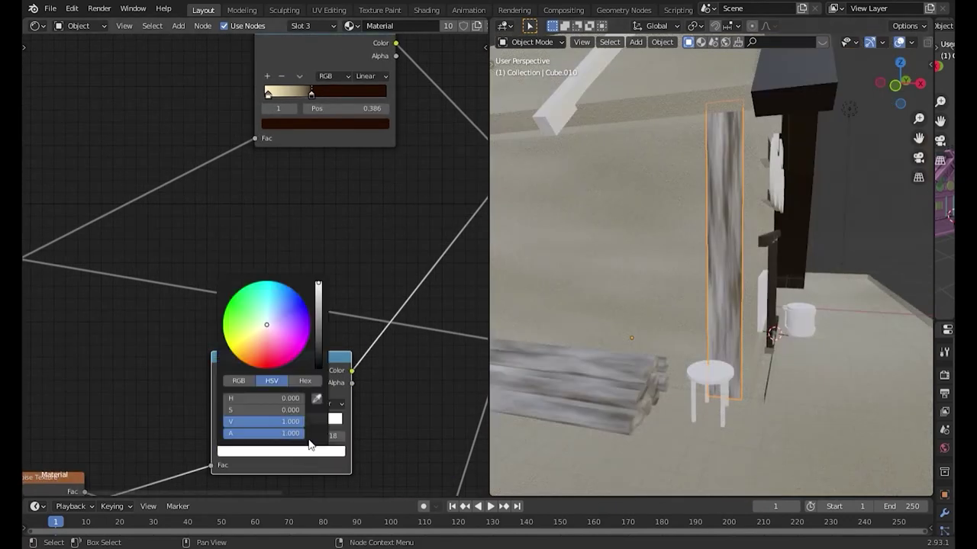
scroll(637, 262, up, 5)
scroll(285, 462, up, 1)
- Slide the cream ramp stop to 0.682, then left to 0.359 for darker wood
click(281, 458)
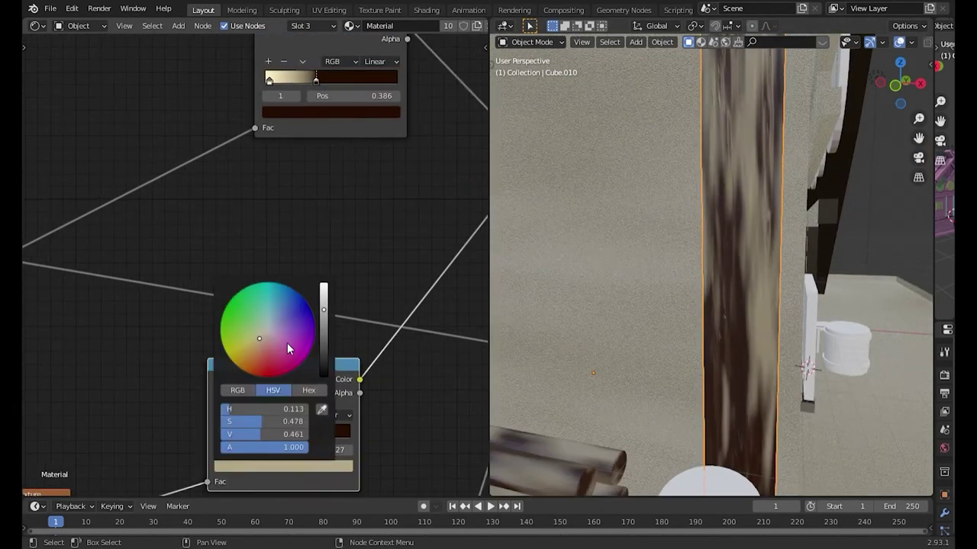
mouse_move(296, 159)
mouse_down()
mouse_move(347, 162)
mouse_move(291, 163)
mouse_up()
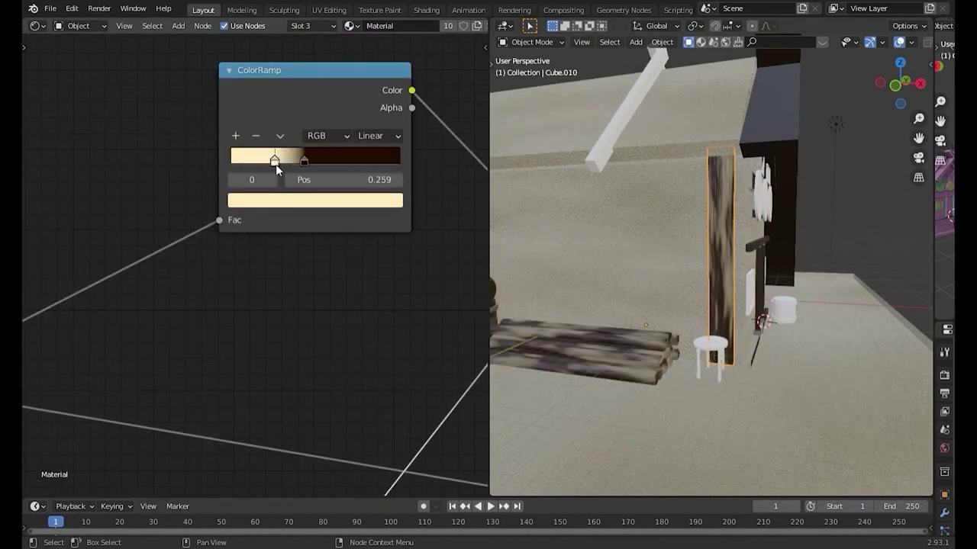
middle_drag(291, 163, 132, 269)
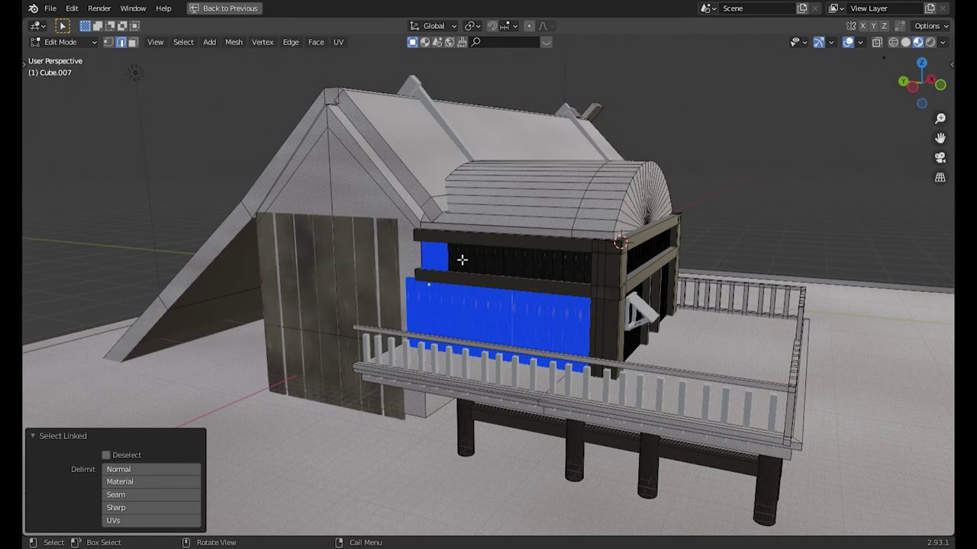
- Select the front wall's upper-band panels and the door-side strip
scroll(462, 260, up, 5)
shift+click(683, 243)
shift+click(622, 244)
shift+click(571, 244)
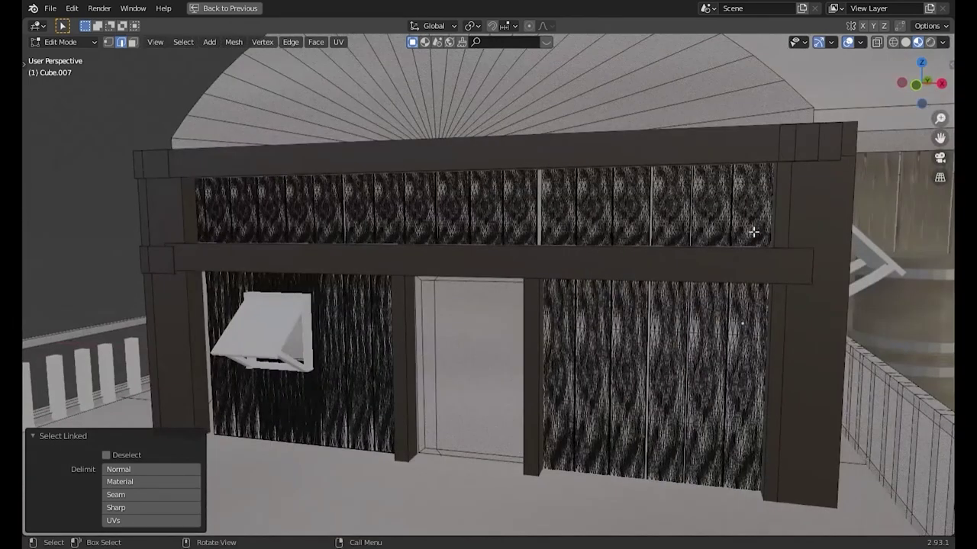
shift+click(752, 206)
shift+click(649, 206)
shift+click(489, 206)
shift+click(290, 210)
shift+click(557, 374)
- Add the linked door panel strips and begin separating the selection into its own object
key(l)
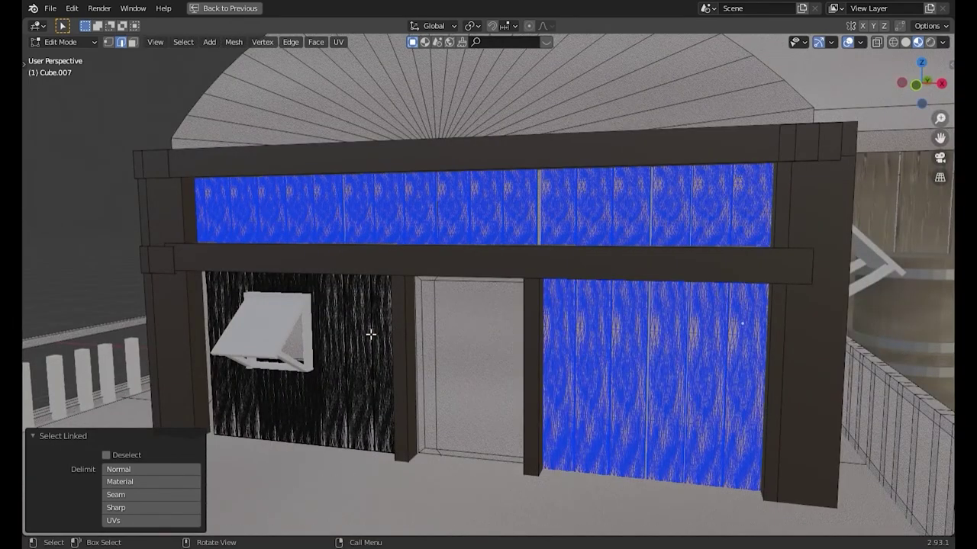
key(l)
key(l)
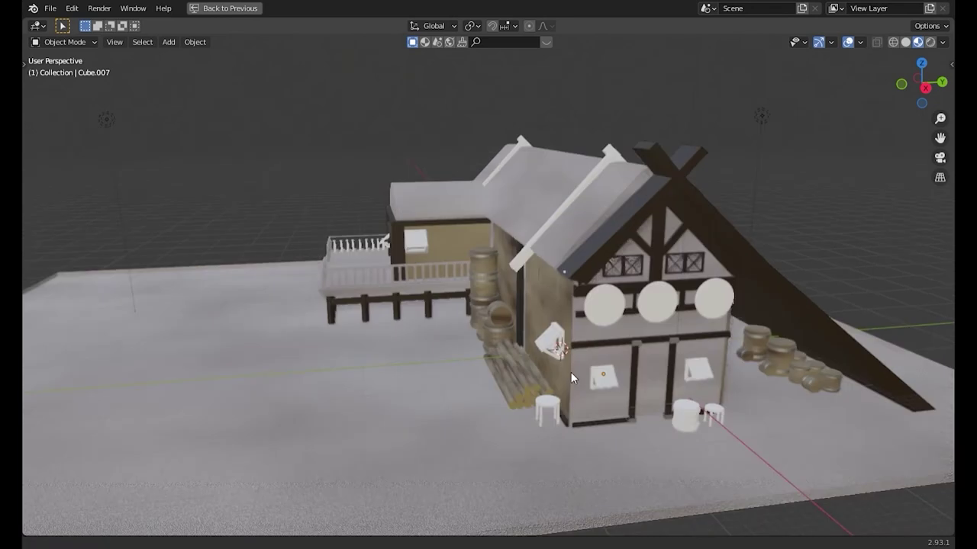
key(Tab)
key(p)
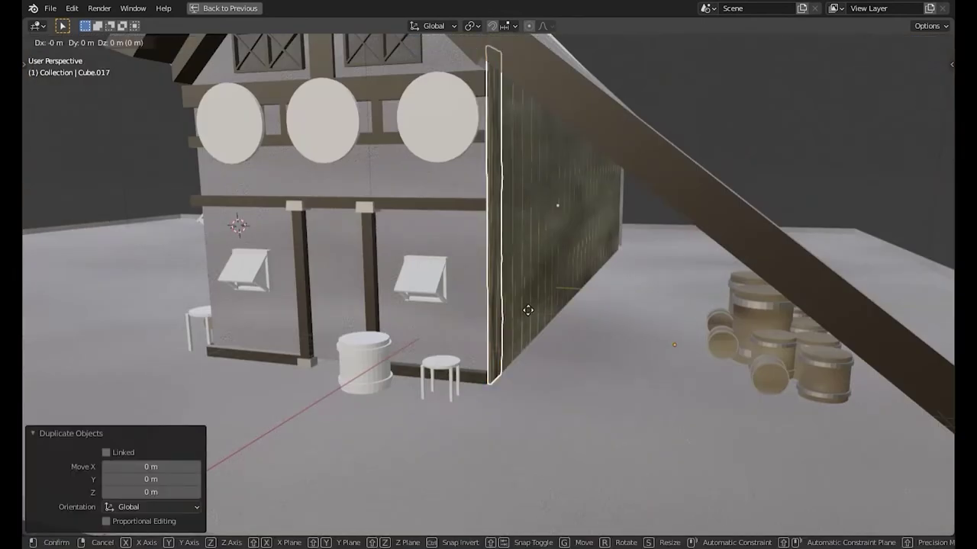
- Place the duplicated post, scale it along Z and rotate it about Z
click(527, 310)
key(s)
key(z)
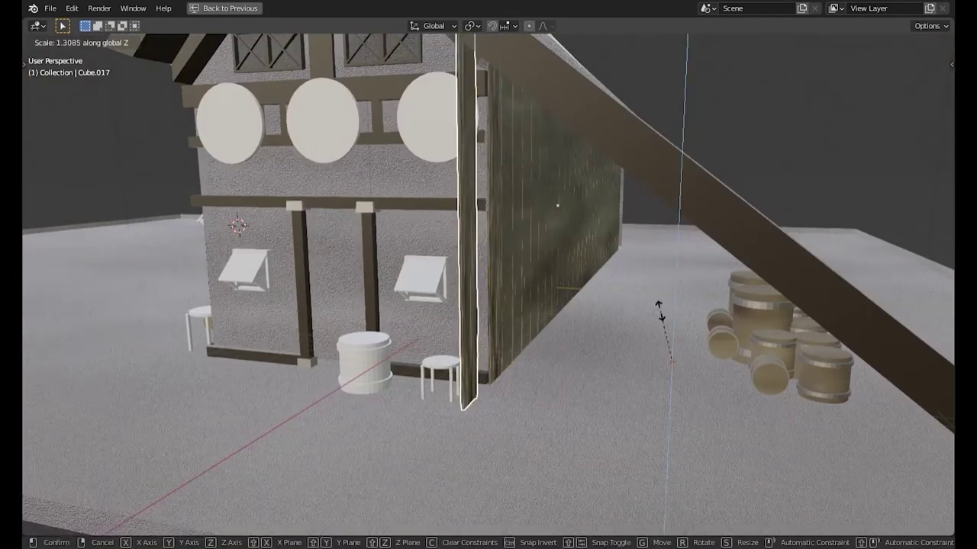
click(681, 350)
key(r)
key(z)
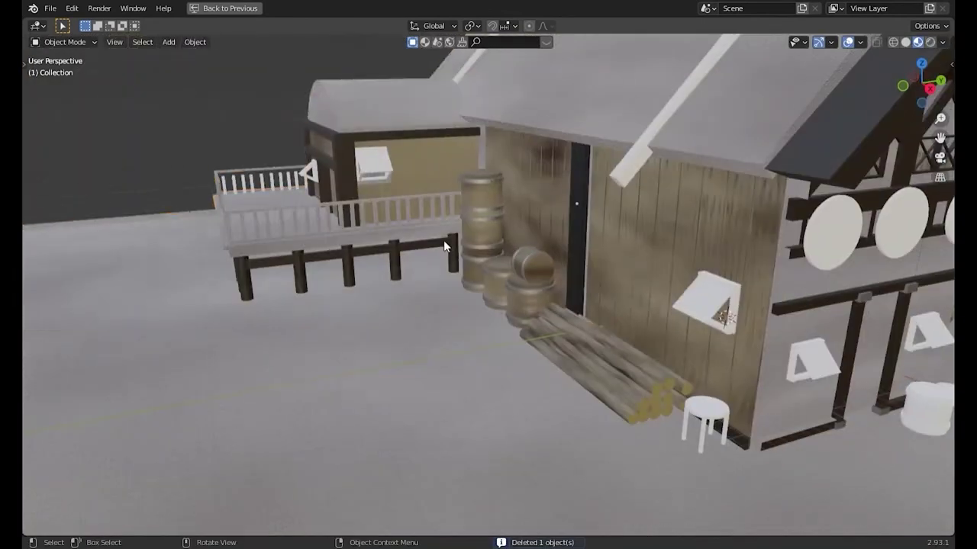
- Separate the selection and return to Object Mode
key(p)
click(431, 164)
key(Tab)
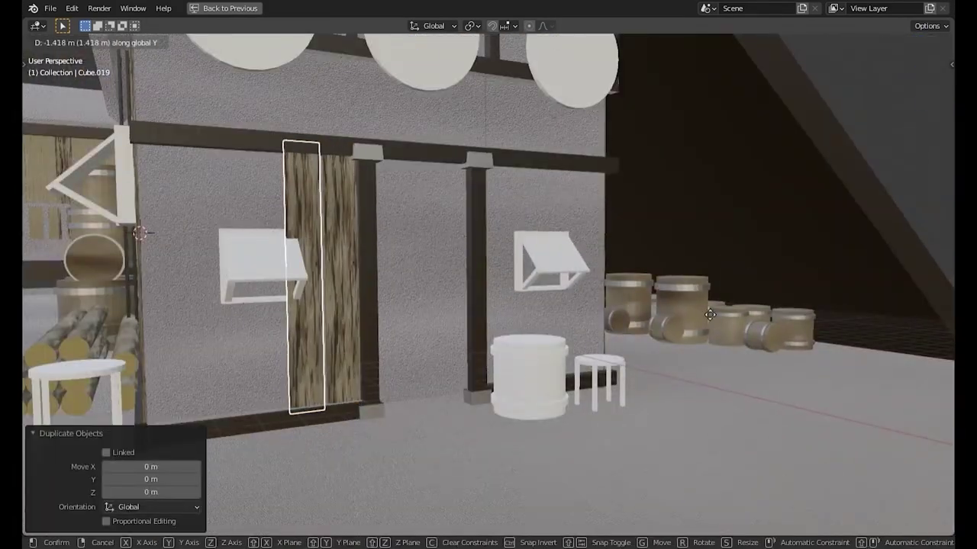
- Set the plank array to two copies and enter 05 as its offset factor
click(323, 320)
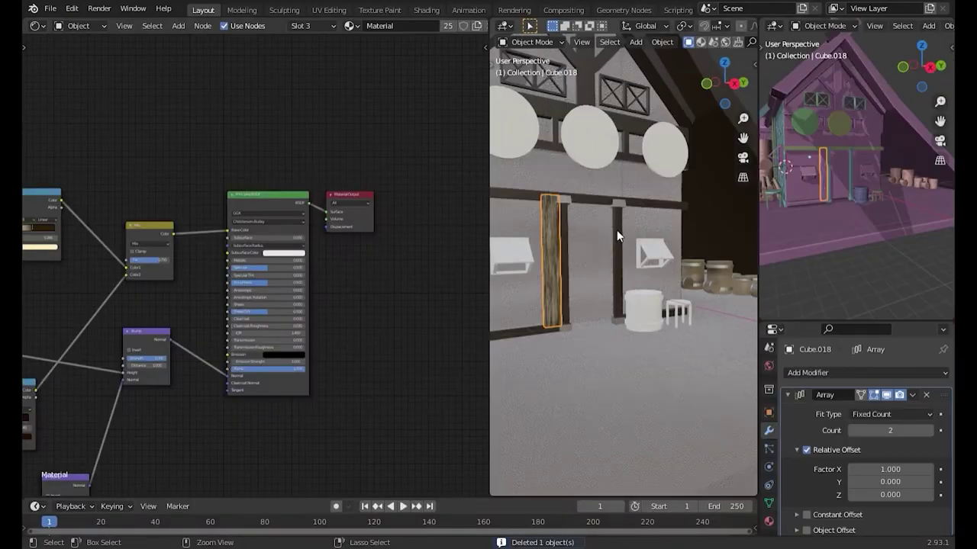
click(852, 430)
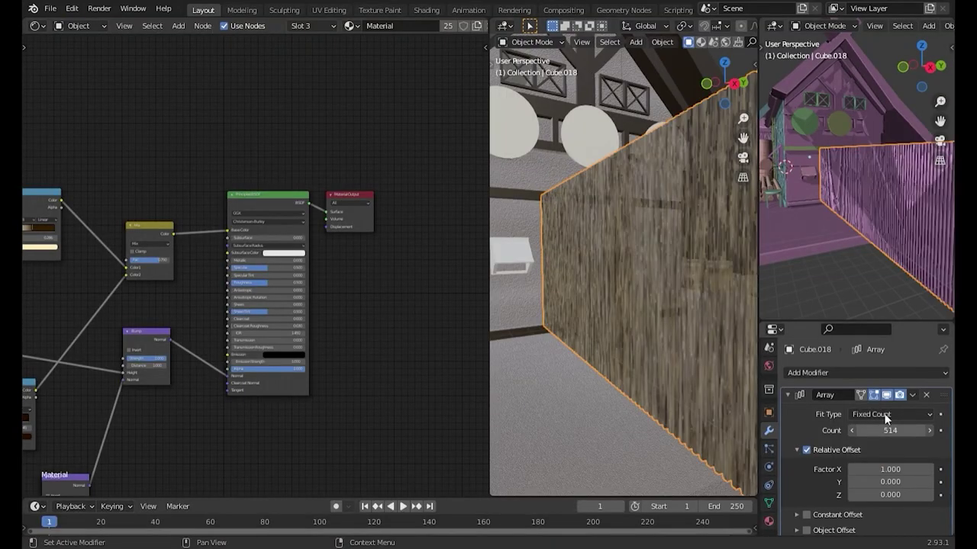
click(889, 470)
text(0)
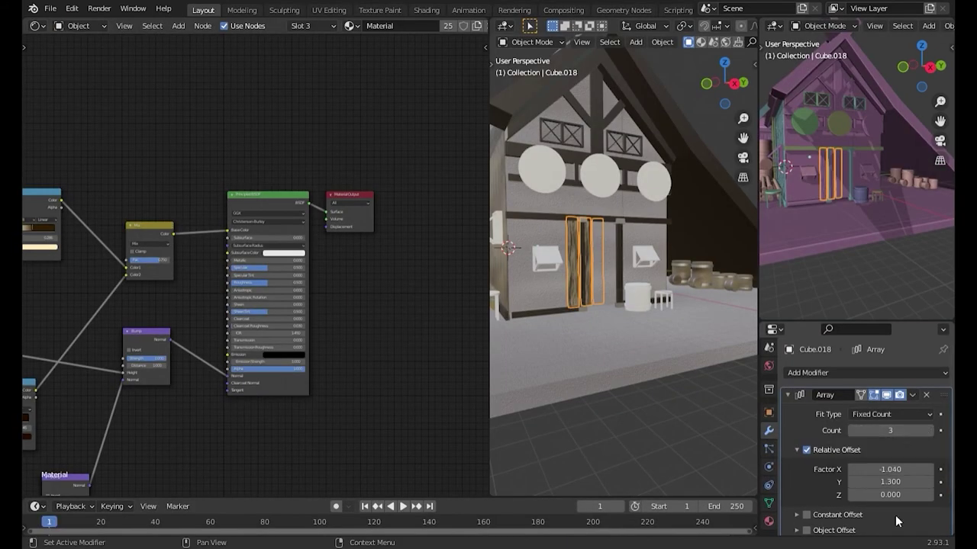
text(5)
key(Return)
key(KP_Decimal)
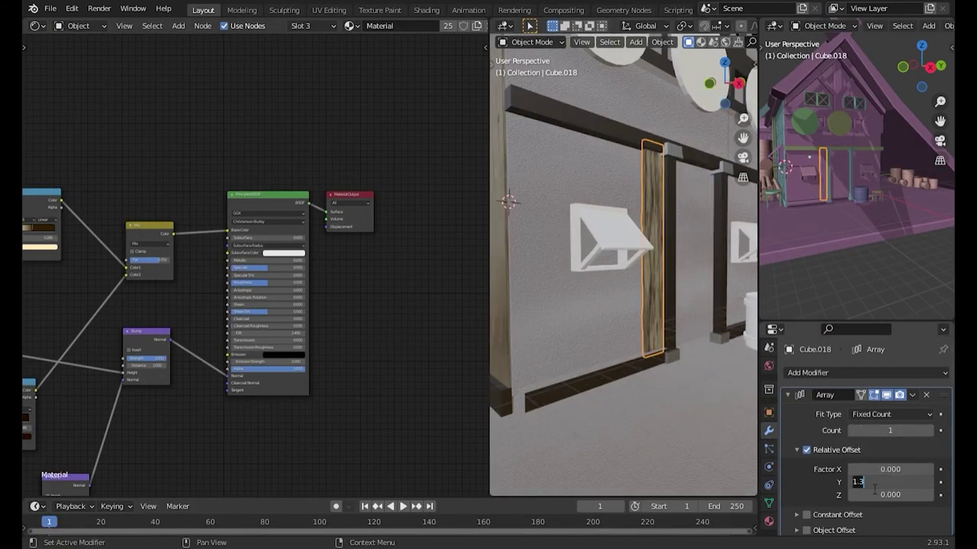
text(-1.040)
click(928, 430)
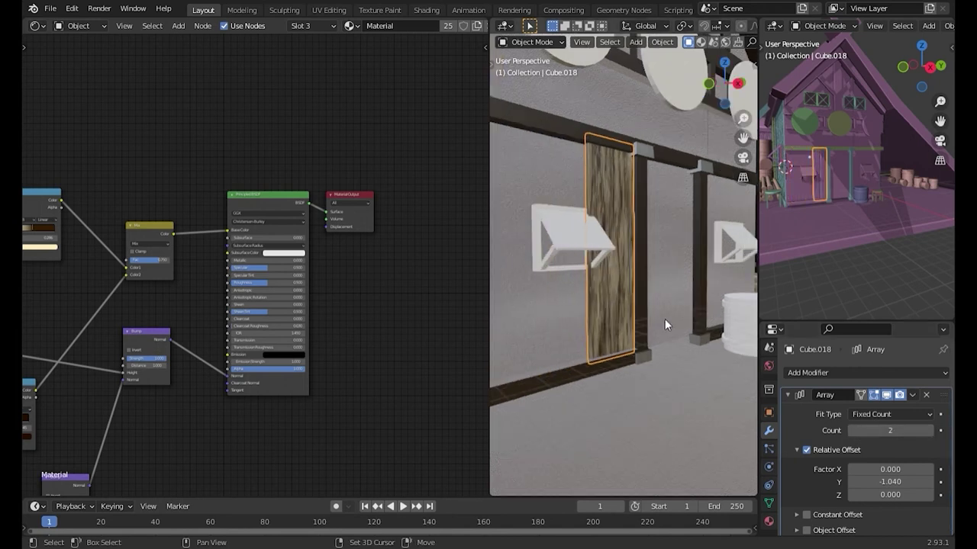
- Duplicate the plank panel and shift the copy -5 along Y
key(shift+d)
key(y)
key(ctrl+space)
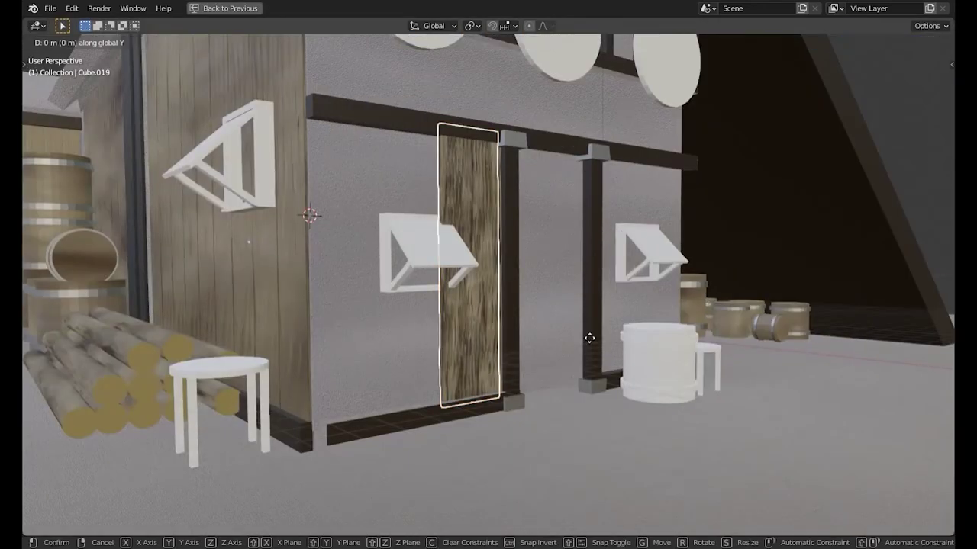
key(BackSpace)
text(5)
key(Return)
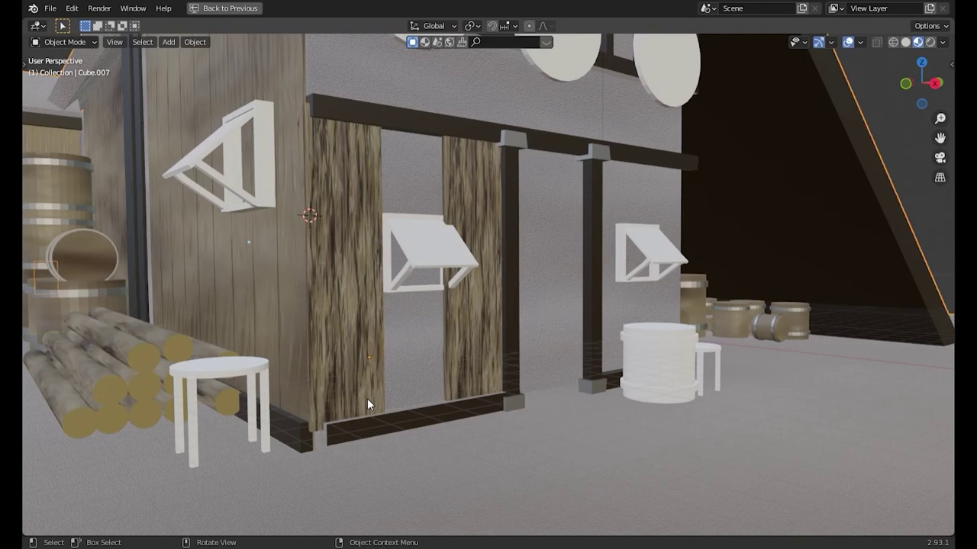
- Narrow the right wood panel by scaling it along Y
click(473, 351)
scroll(646, 344, up, 3)
key(s)
key(Return)
key(s)
key(y)
key(Return)
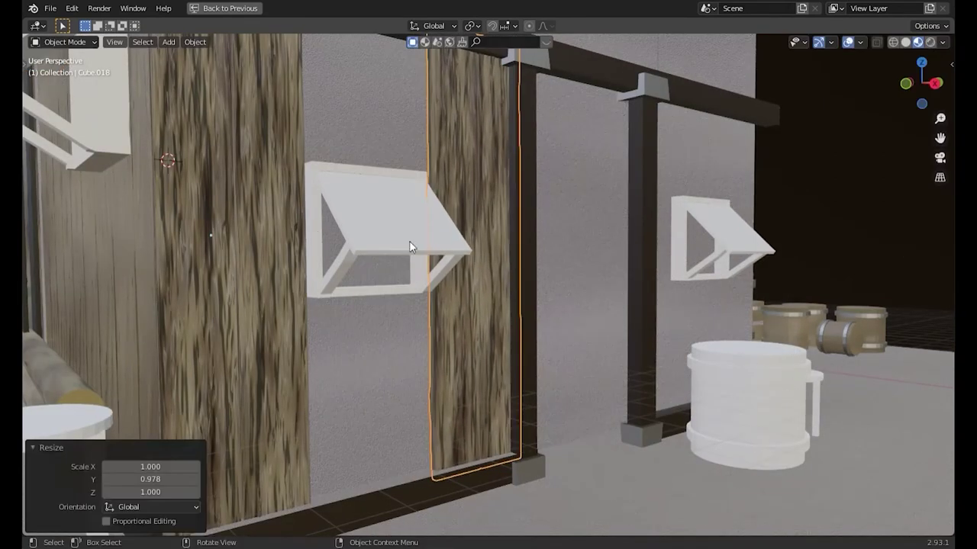
- Move the left panel along Y and apply the array offset to the right panel
click(228, 244)
key(g)
key(y)
key(Return)
key(ctrl+space)
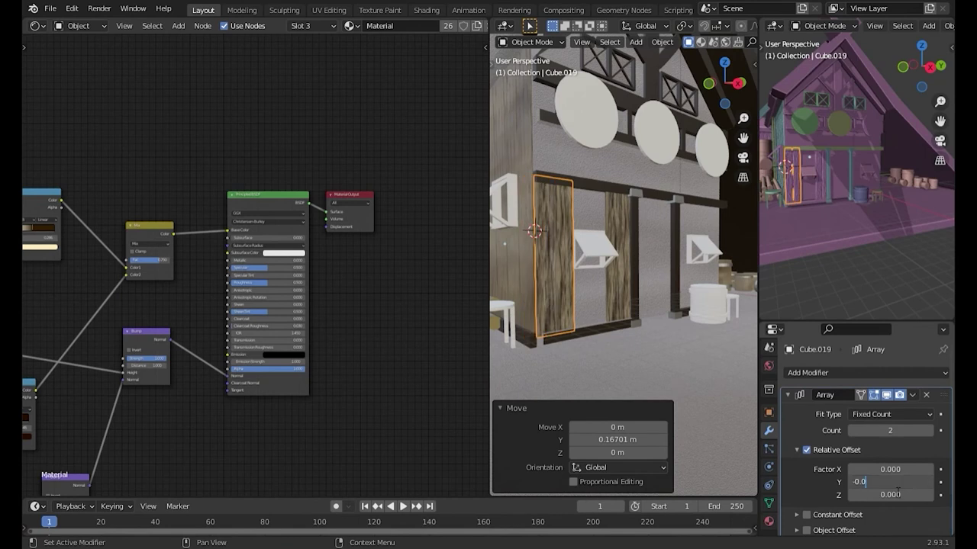
key(Return)
click(617, 297)
scroll(616, 297, up, 3)
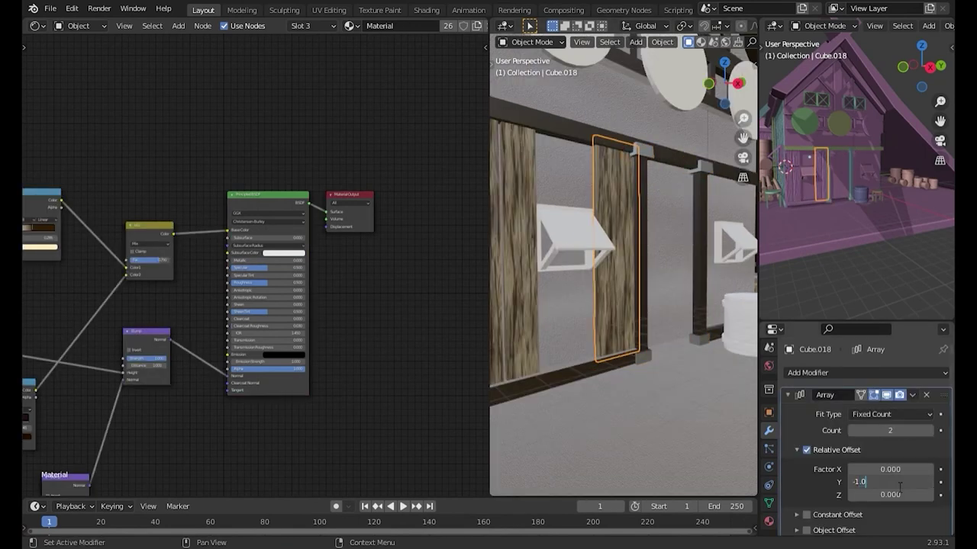
- Duplicate the right wood panel in place and apply all its transforms
key(shift+d)
right_click(583, 343)
key(ctrl+a)
click(538, 358)
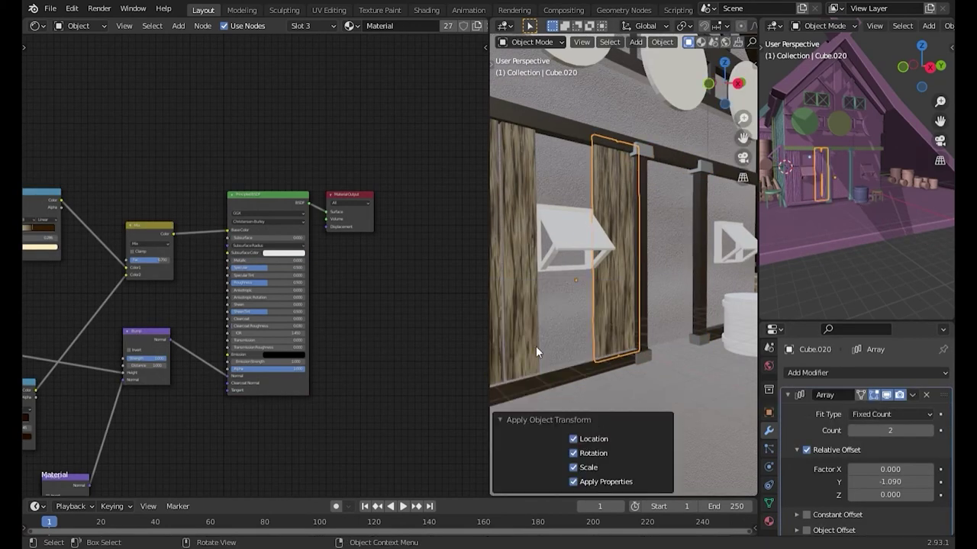
key(g)
key(y)
click(754, 345)
key(ctrl+z)
key(ctrl+z)
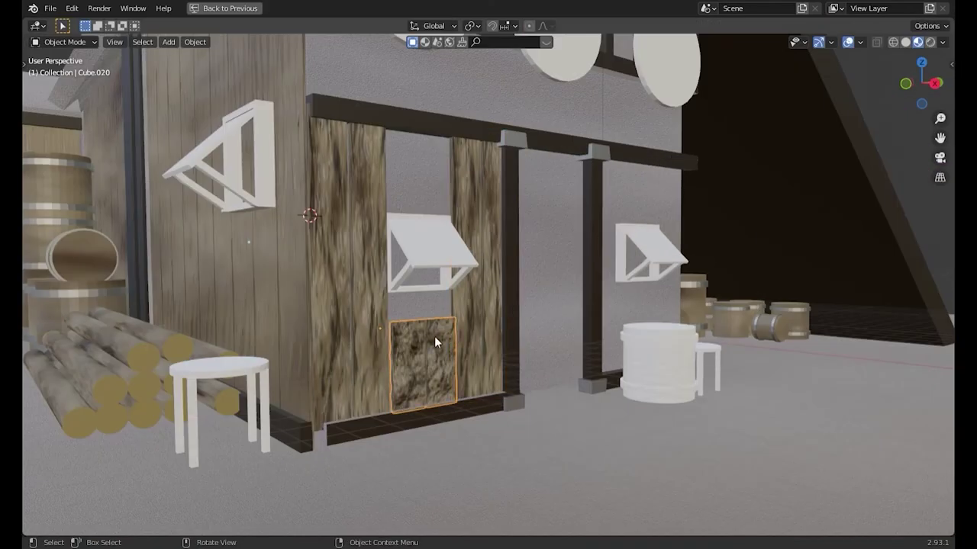
- Raise the small panel below the window, reduce its height, and tweak a ColorRamp colour
key(g)
key(z)
click(435, 237)
key(s)
key(z)
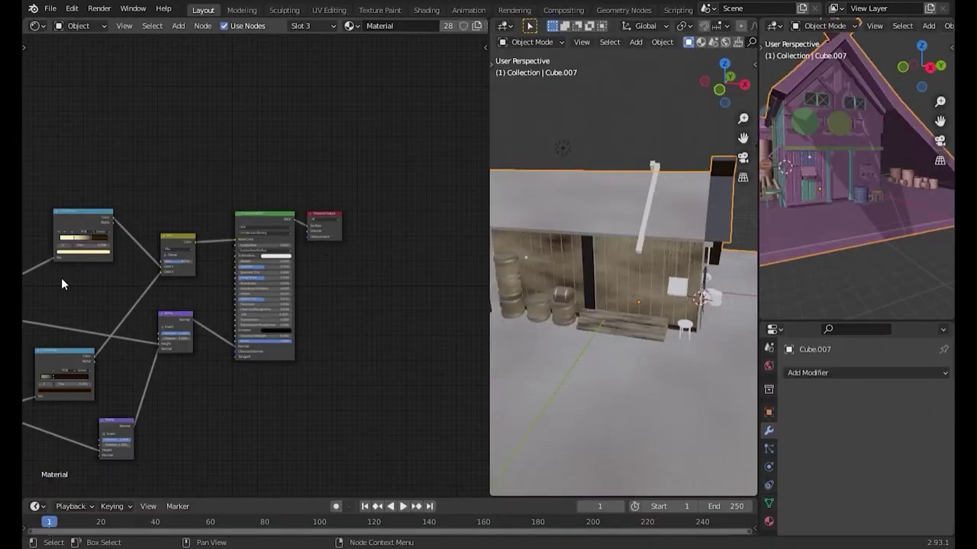
click(370, 327)
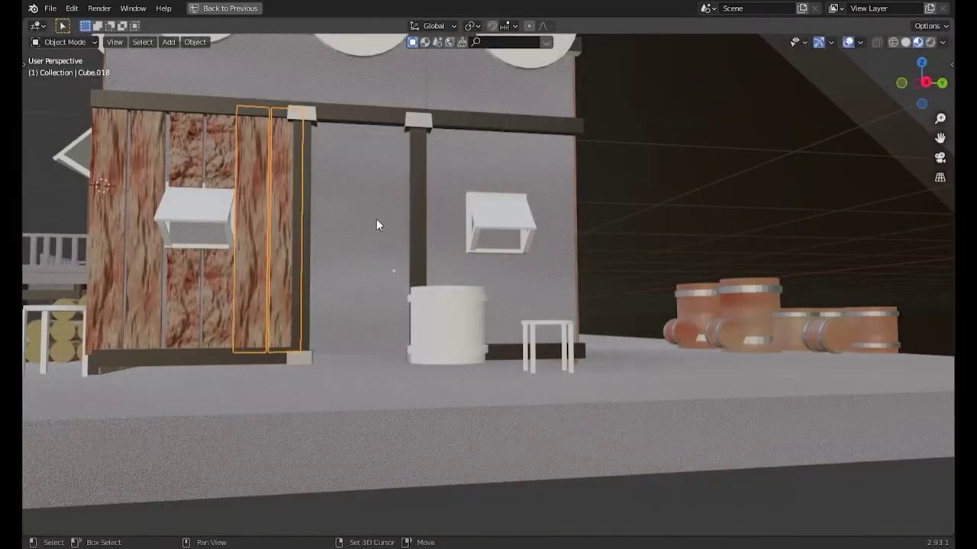
- Apply transforms to a plank and place a Y-shifted copy beside the stool
key(shift+d)
right_click(267, 236)
key(Delete)
key(ctrl+a)
click(262, 239)
key(shift+d)
key(y)
click(615, 252)
- Place another plank copy along Y near the stool, keeping its original size
key(s)
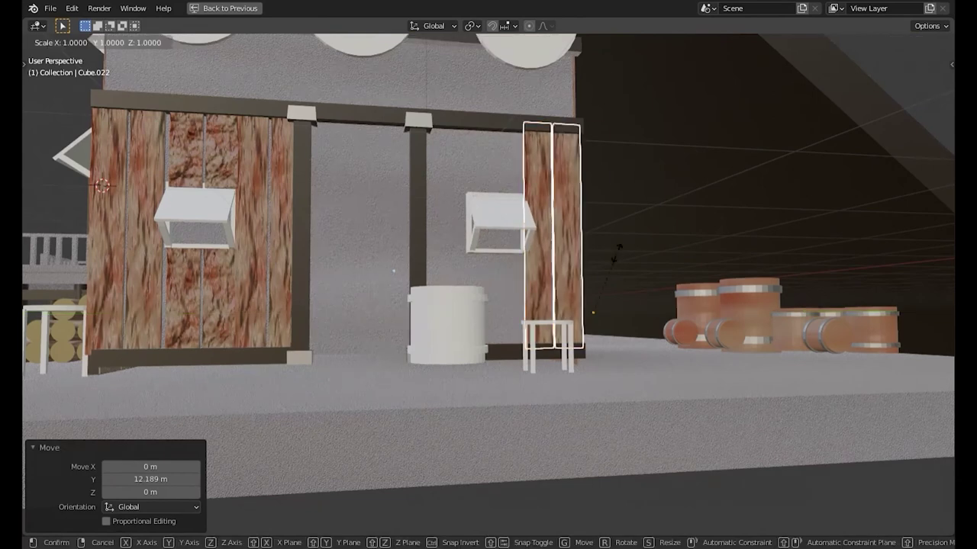
right_click(619, 248)
scroll(532, 286, up, 3)
scroll(532, 290, up, 2)
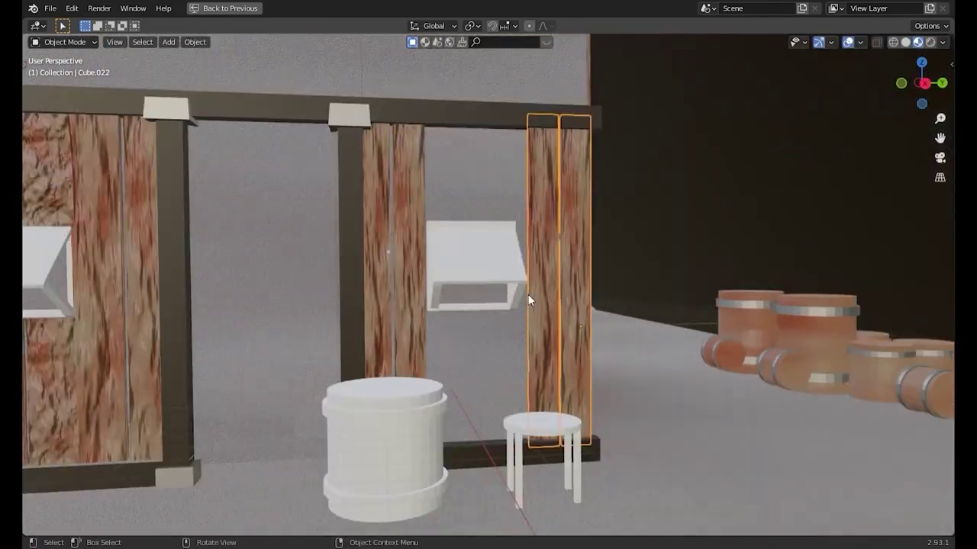
key(shift+d)
key(y)
click(527, 313)
- Orbit the view past the roof toward the round shields on the house front
key(s)
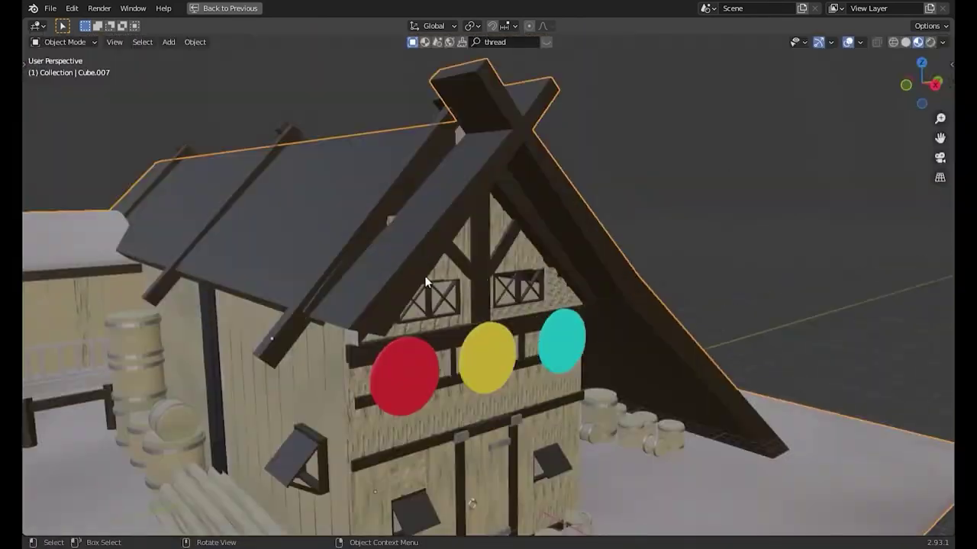
middle_drag(426, 283, 505, 205)
key(Tab)
scroll(523, 191, up, 3)
middle_drag(480, 307, 455, 341)
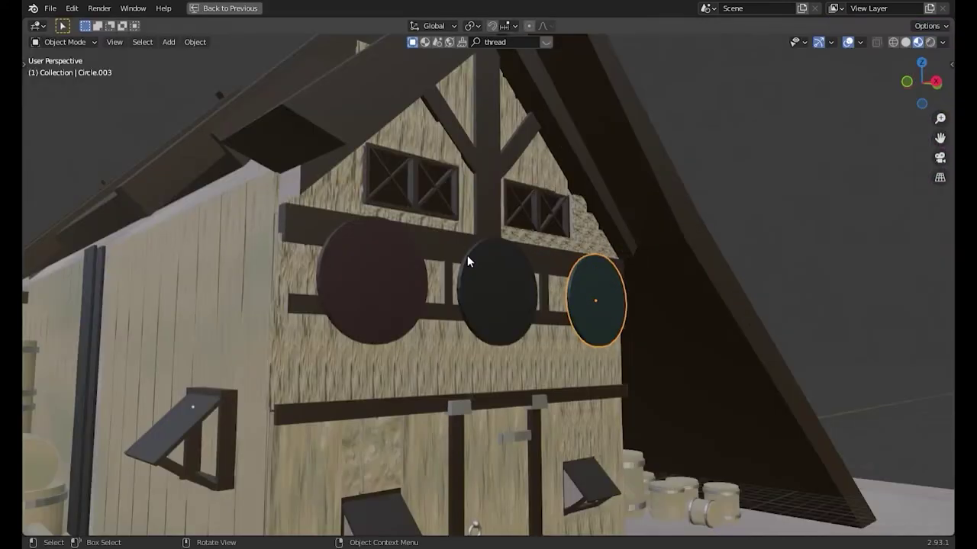
- Add a Bump node to the shield material, link it to Normal, and frame the right shield
text(bump)
key(Return)
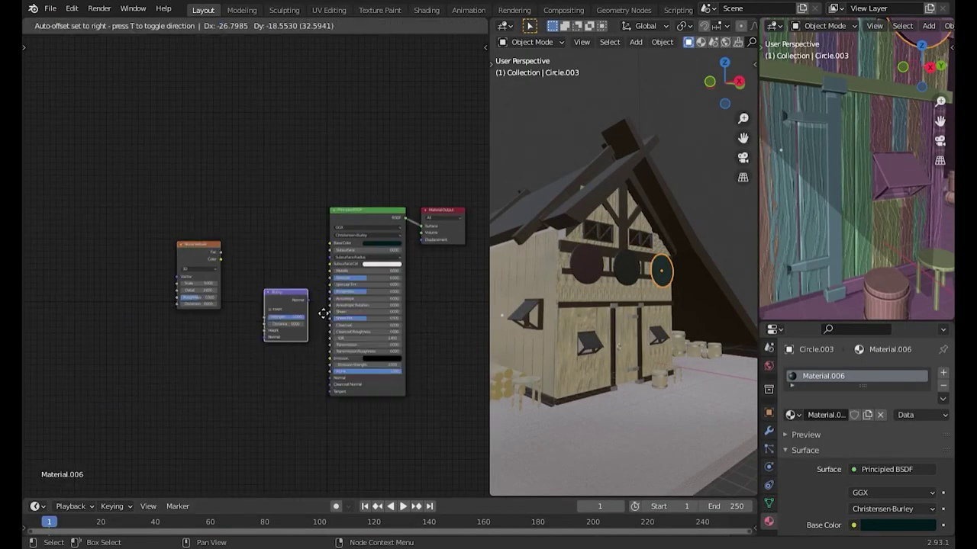
click(624, 264)
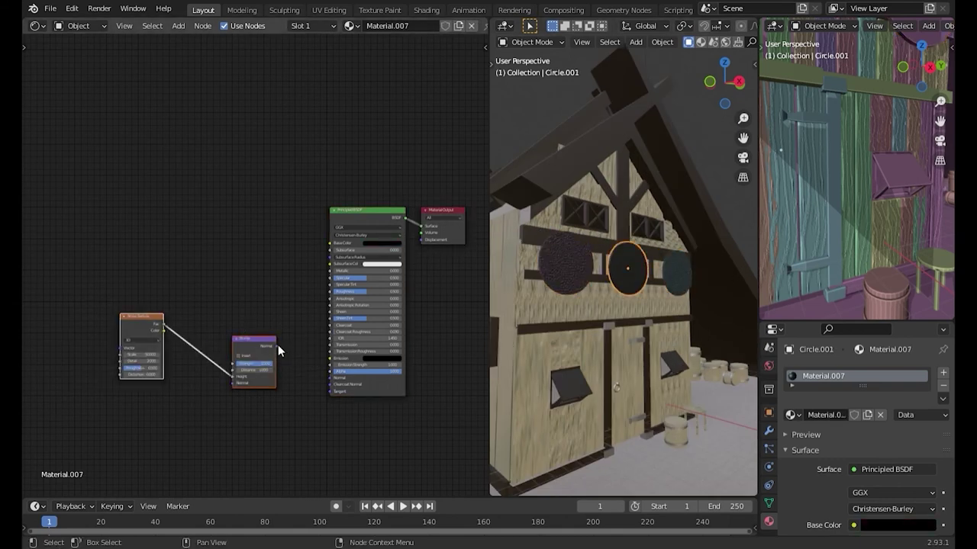
drag(275, 346, 331, 377)
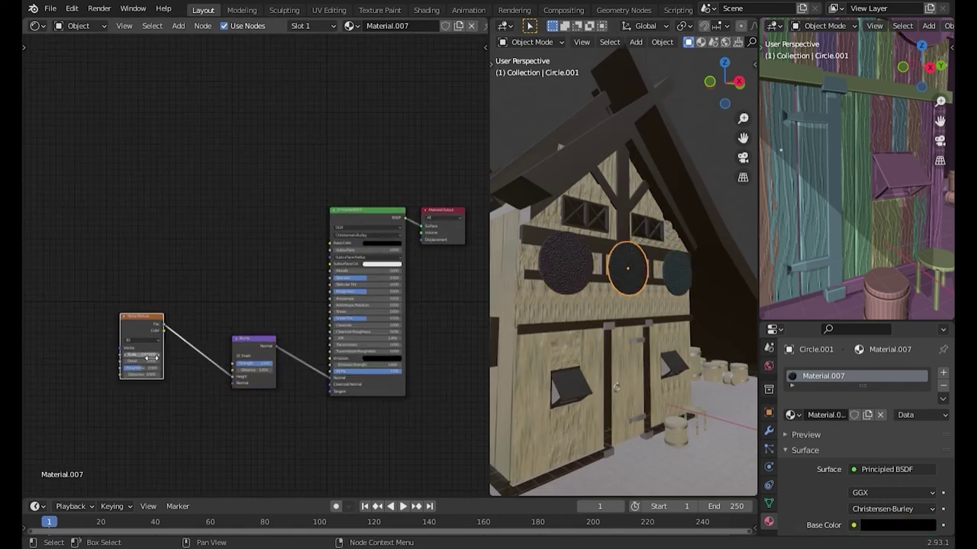
scroll(152, 357, up, 2)
click(676, 273)
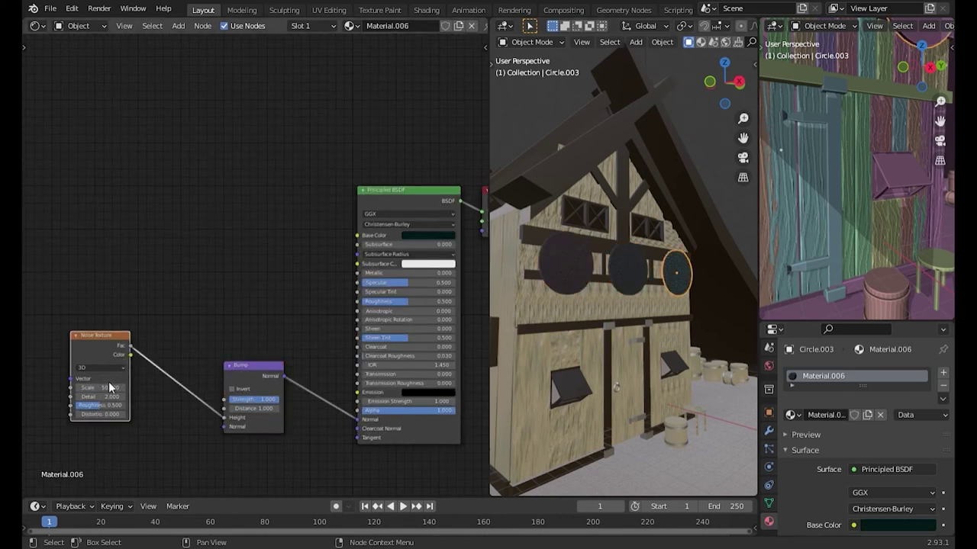
key(KP_Decimal)
key(ctrl+space)
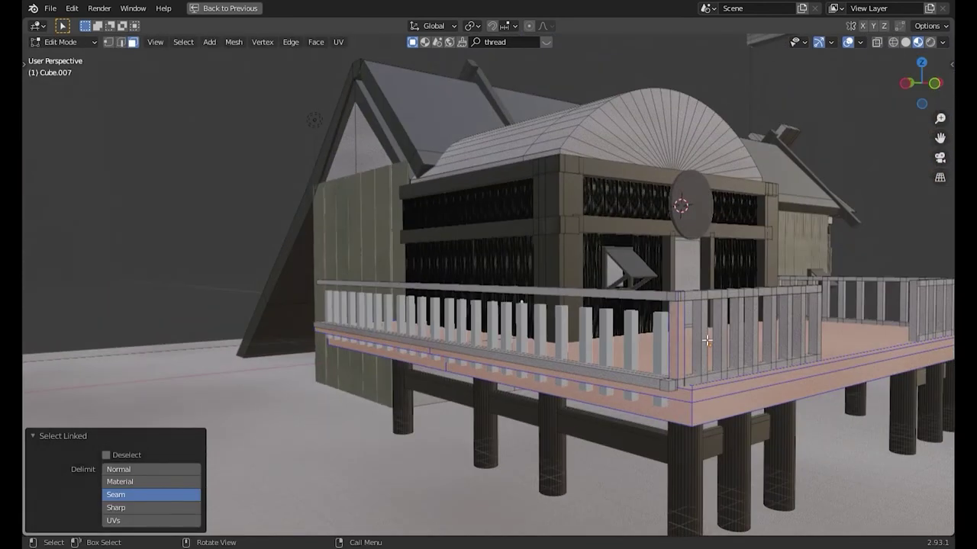
- Orbit to a raised porch view and add a loop cut across the beam end
middle_drag(820, 304, 626, 341)
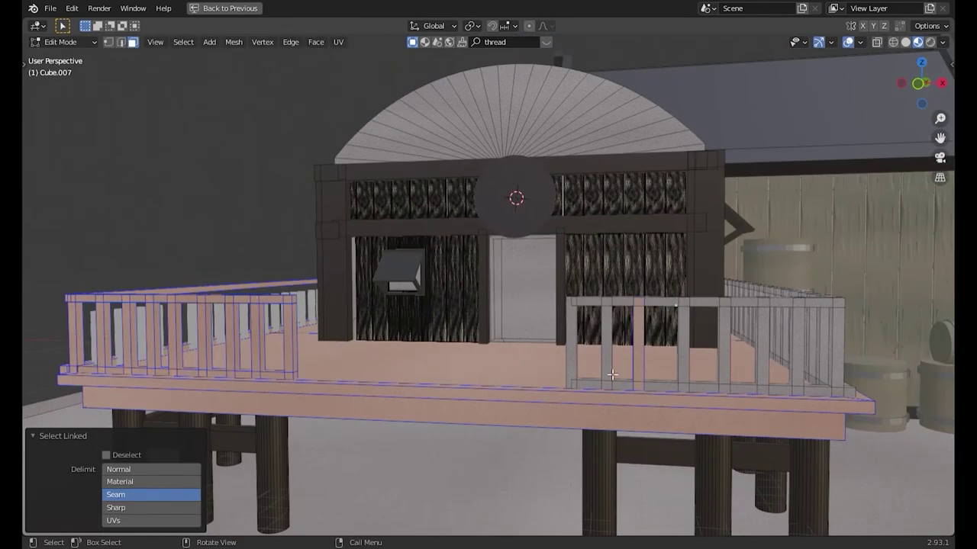
middle_drag(641, 309, 478, 430)
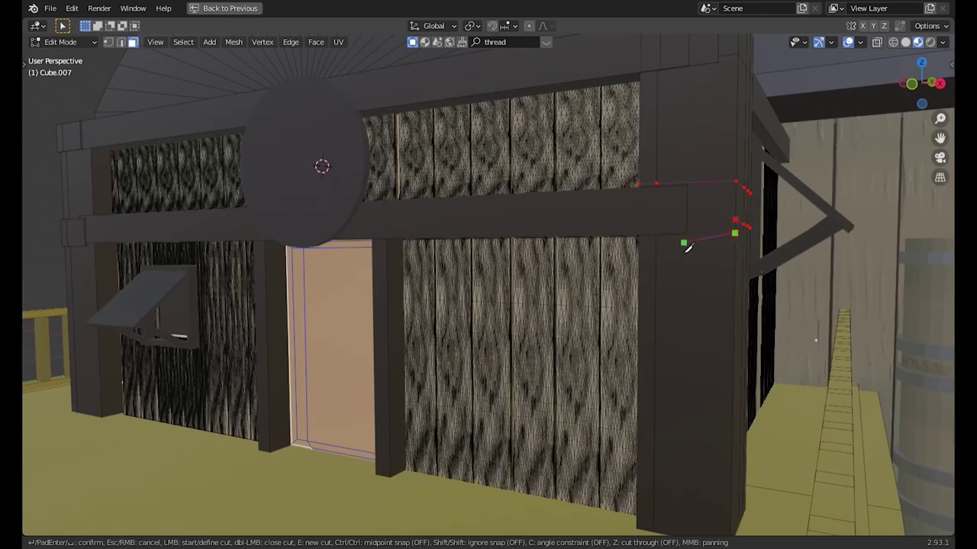
click(424, 321)
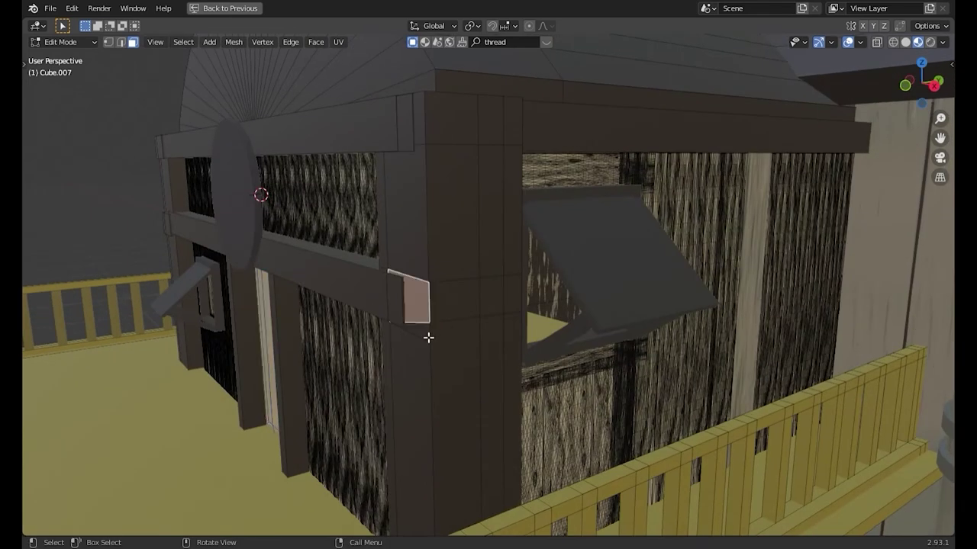
click(489, 324)
- Return to Object Mode and darken Material.009's base colour for the deck
key(ctrl+Tab)
click(368, 272)
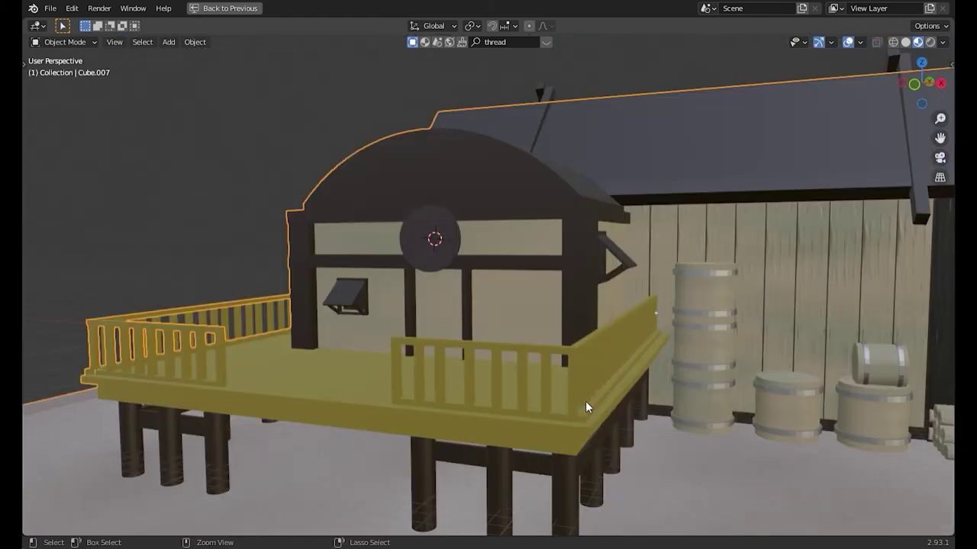
key(ctrl+space)
click(425, 235)
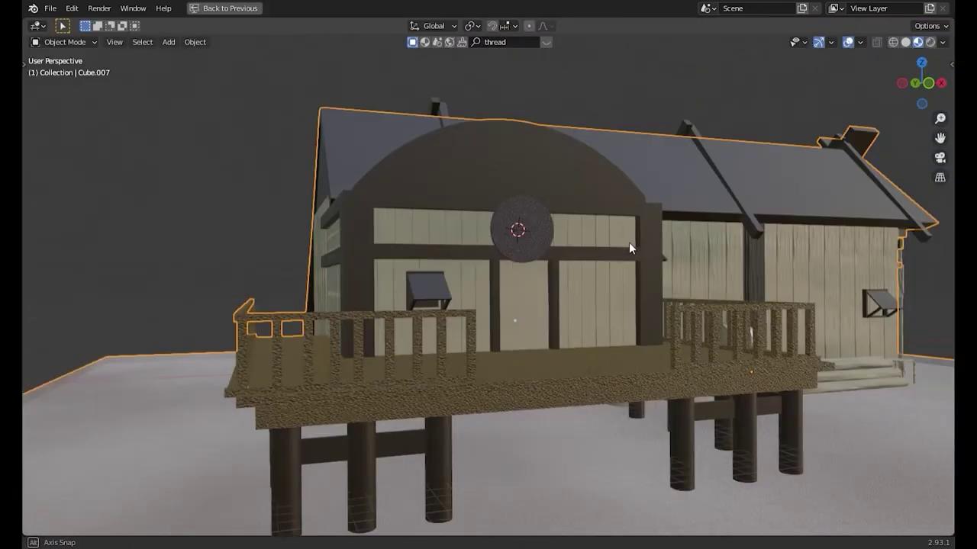
- Switch the viewport to rendered shading and separate the selected geometry with P
middle_drag(628, 242, 800, 277)
key(z)
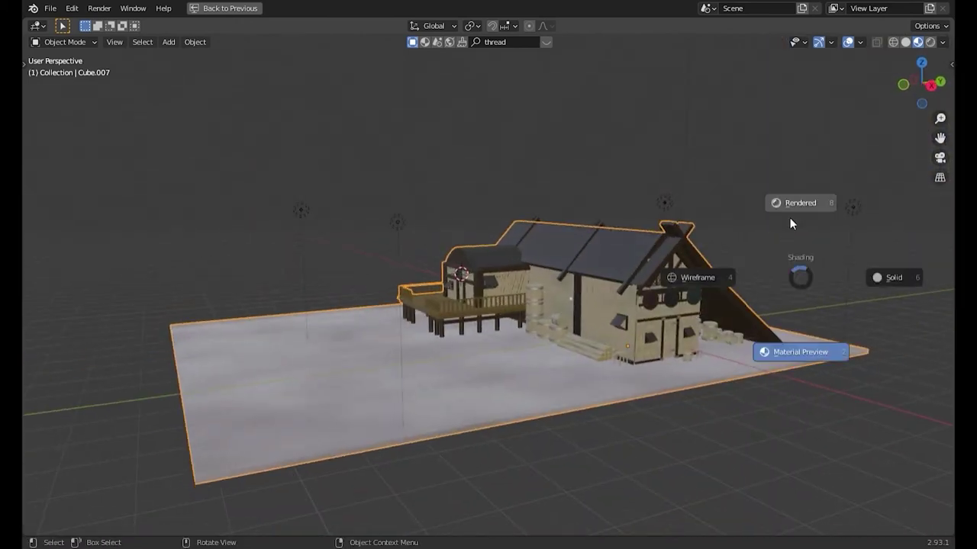
click(790, 220)
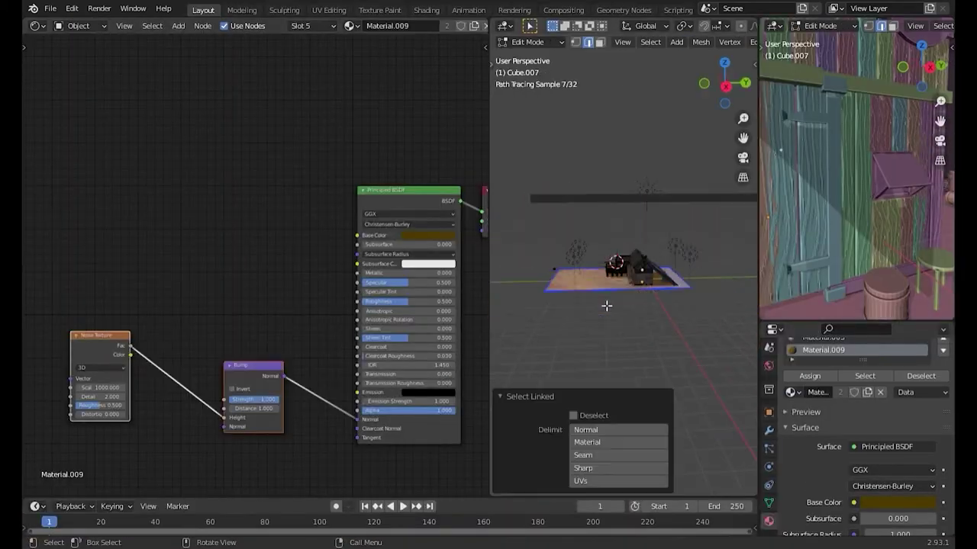
key(p)
- Duplicate the Noise Texture node and add a ColorRamp next to the shader
click(603, 302)
key(shift+d)
key(shift+a)
text(bu)
key(BackSpace)
key(BackSpace)
text(color)
key(Return)
click(252, 263)
- Route the noise Fac through the ColorRamp into Roughness and slide the white stop darker
drag(163, 192, 90, 204)
drag(97, 197, 194, 317)
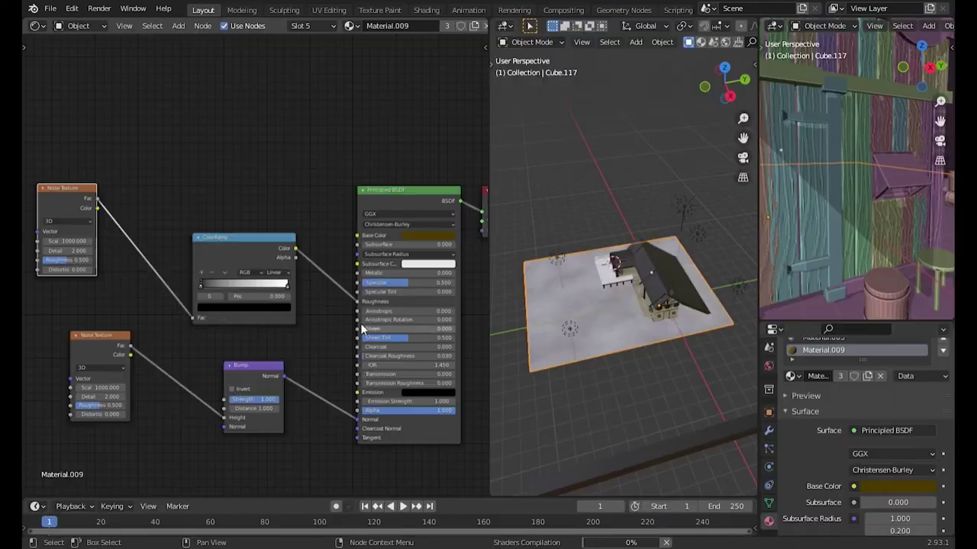
drag(287, 291, 280, 294)
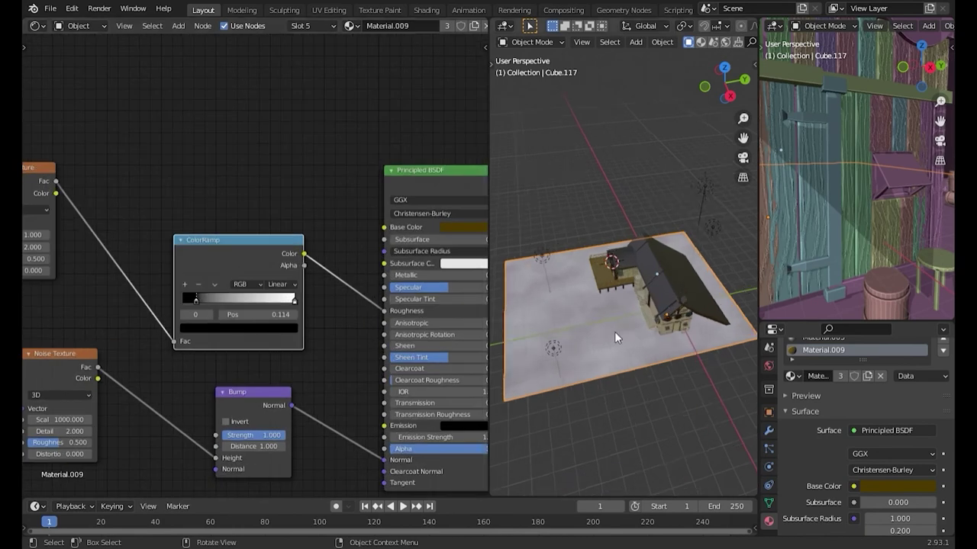
key(ctrl+space)
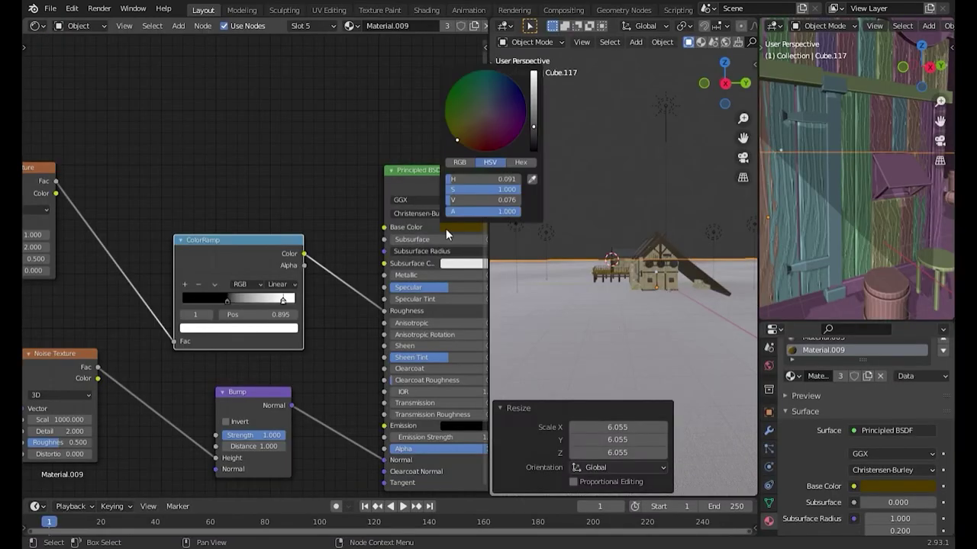
middle_drag(554, 343, 670, 303)
- Save the blend file and select the porch section of the house
key(ctrl+space)
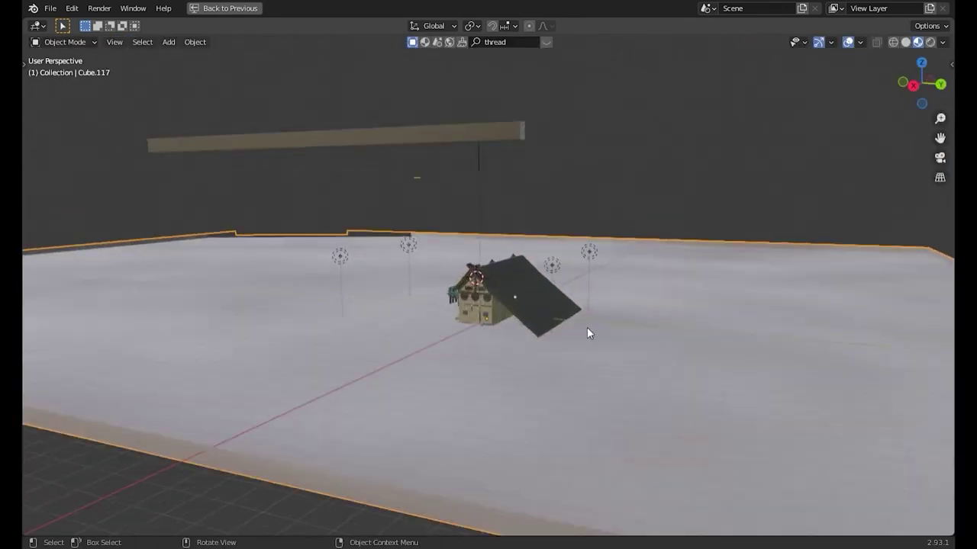
middle_drag(587, 327, 499, 280)
key(ctrl+s)
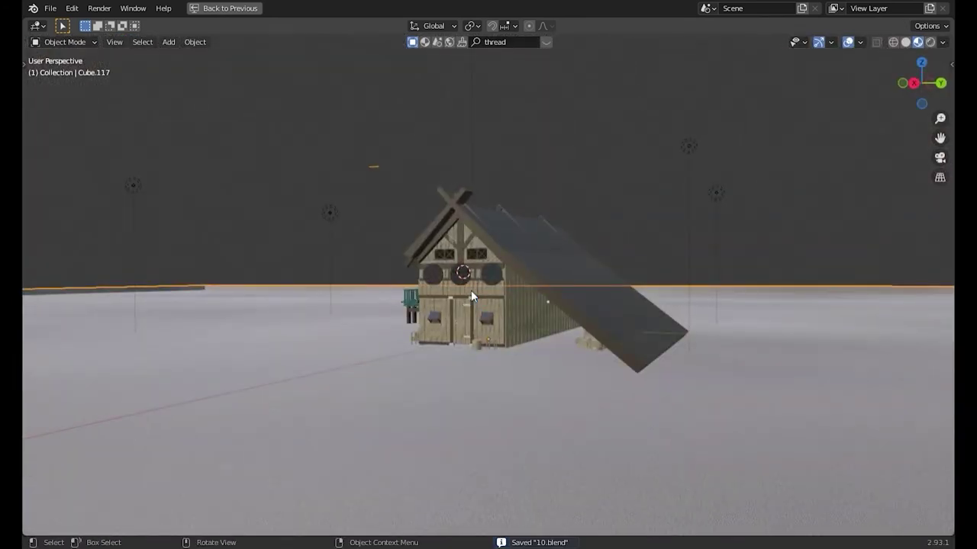
scroll(280, 292, up, 5)
click(434, 398)
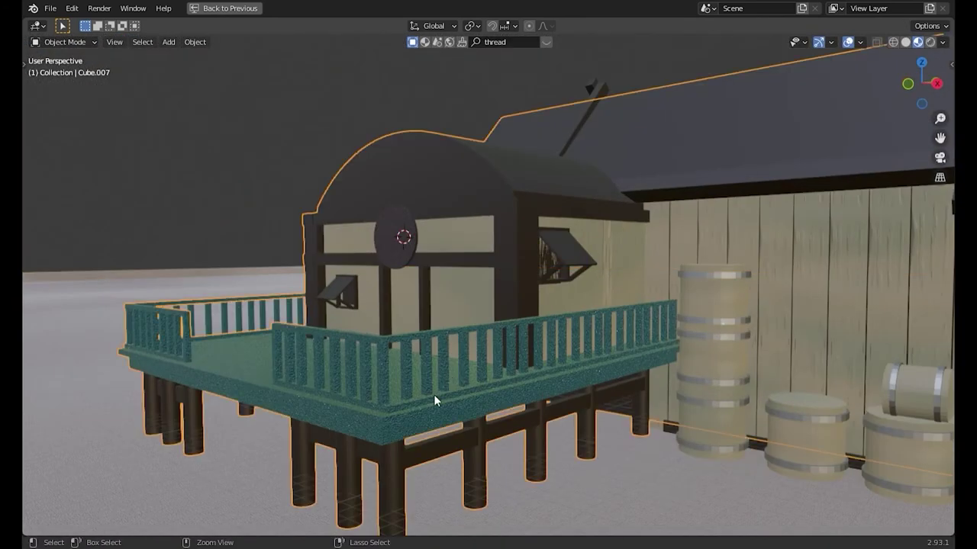
key(ctrl+space)
scroll(602, 351, down, 3)
scroll(619, 391, down, 5)
- Discard an unwanted duplicate and add a new cube to the scene
key(shift+d)
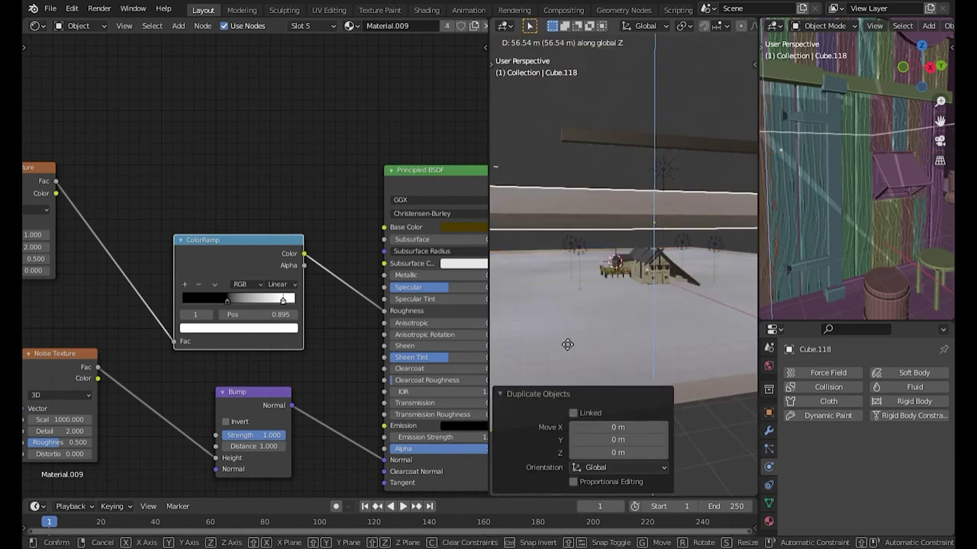
key(Escape)
key(Delete)
key(shift+a)
key(ctrl+space)
key(shift+a)
click(656, 33)
- Move the new cube vertically and scale it into a large block
key(g)
key(z)
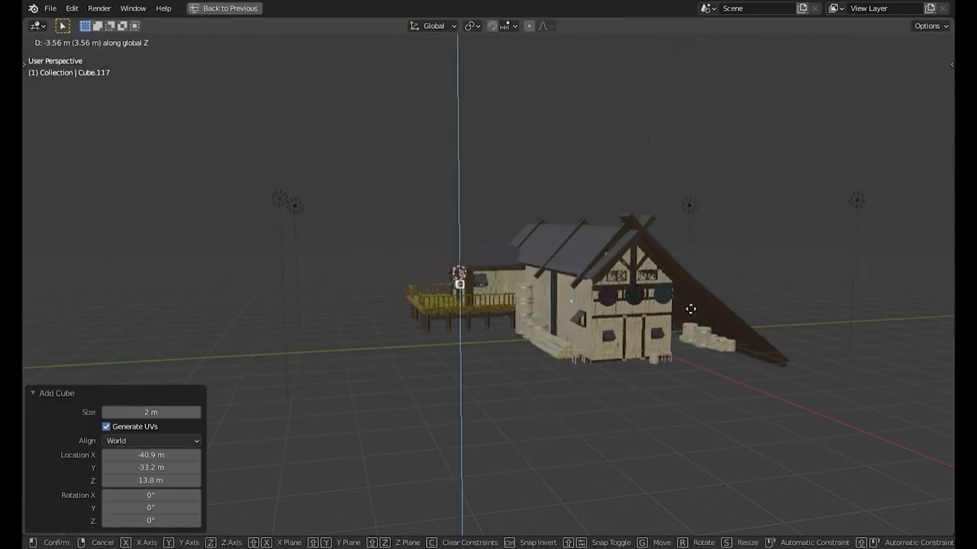
click(525, 382)
key(s)
key(z)
click(481, 382)
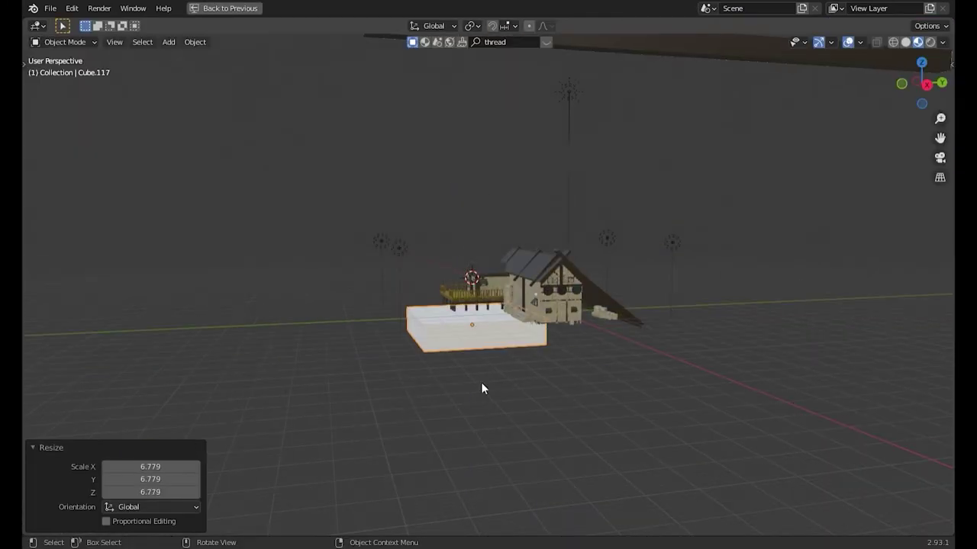
- Flatten the block into a thin slab, adjust its height, and give it new Material.010
key(s)
key(z)
click(481, 330)
scroll(595, 371, up, 4)
key(g)
key(z)
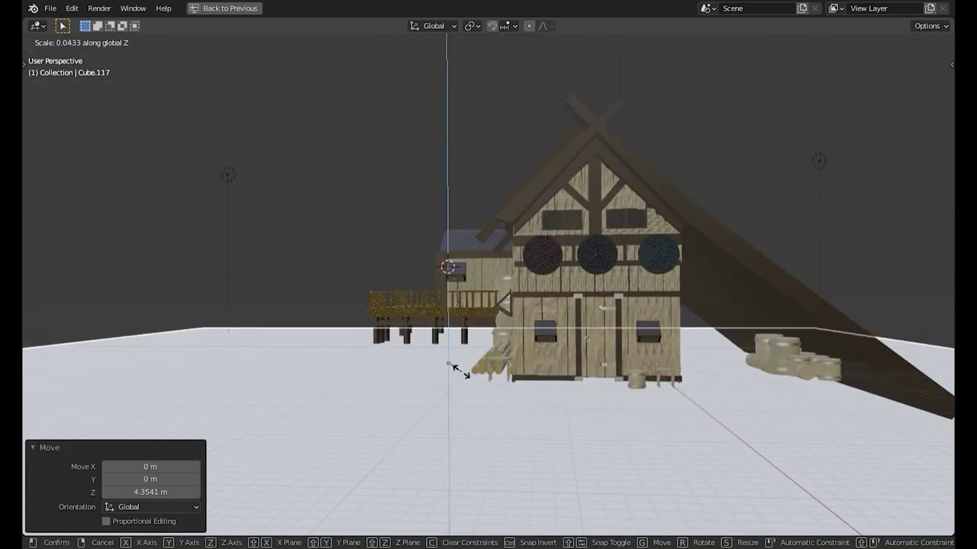
click(568, 371)
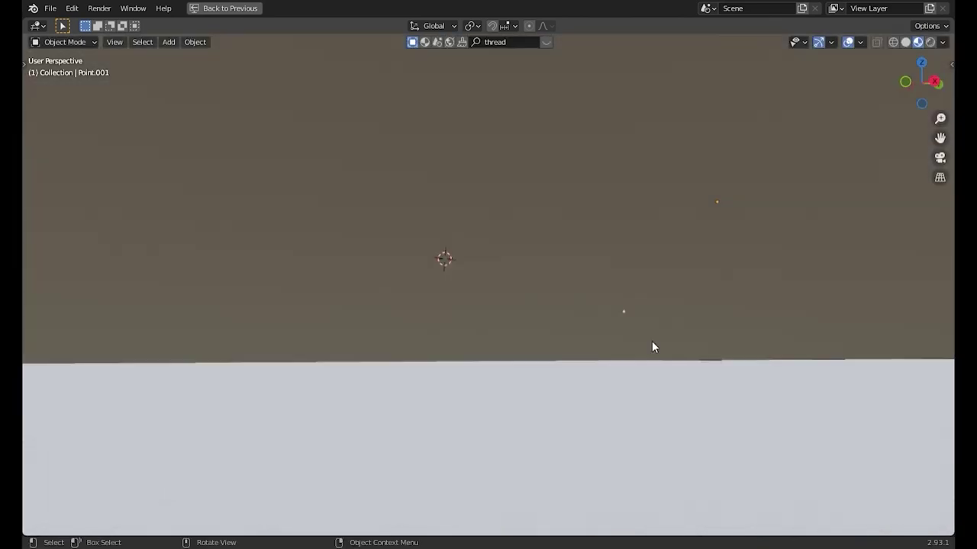
key(ctrl+space)
click(470, 139)
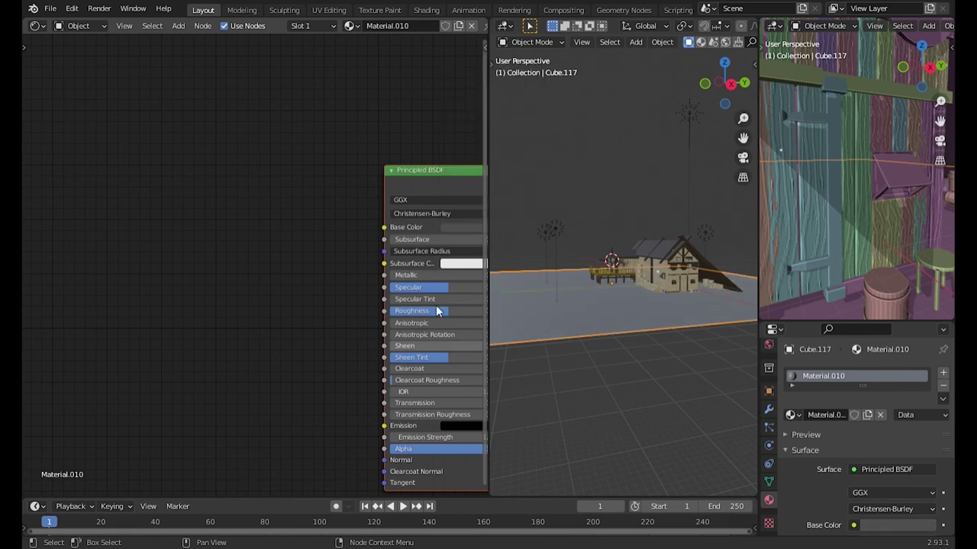
- Add a Noise Texture node to the slab's Material.010
scroll(241, 309, down, 2)
scroll(241, 309, up, 1)
key(shift+a)
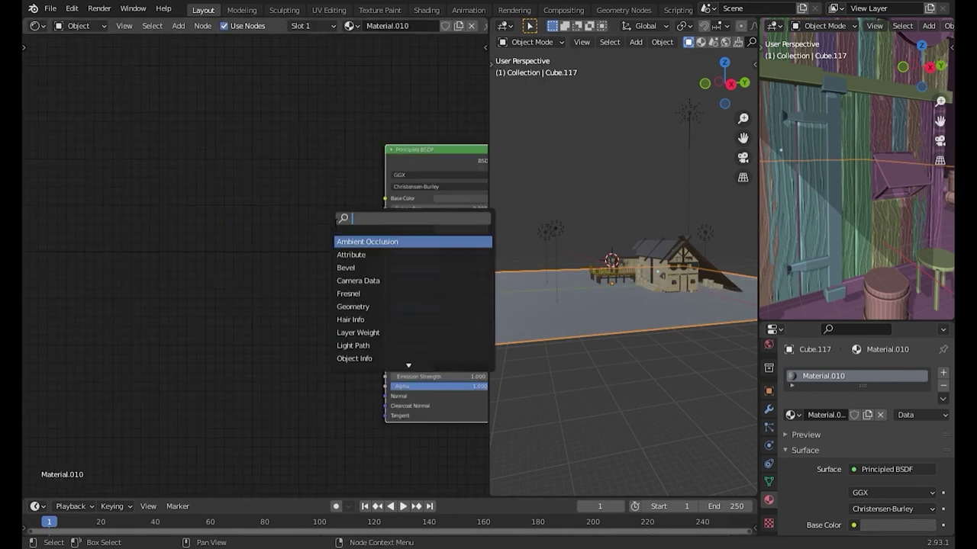
text(noise)
key(Return)
click(231, 299)
- Insert a ColorRamp between the Noise Texture and BSDF and shift its white stop
key(shift+a)
text(color ramp)
key(Return)
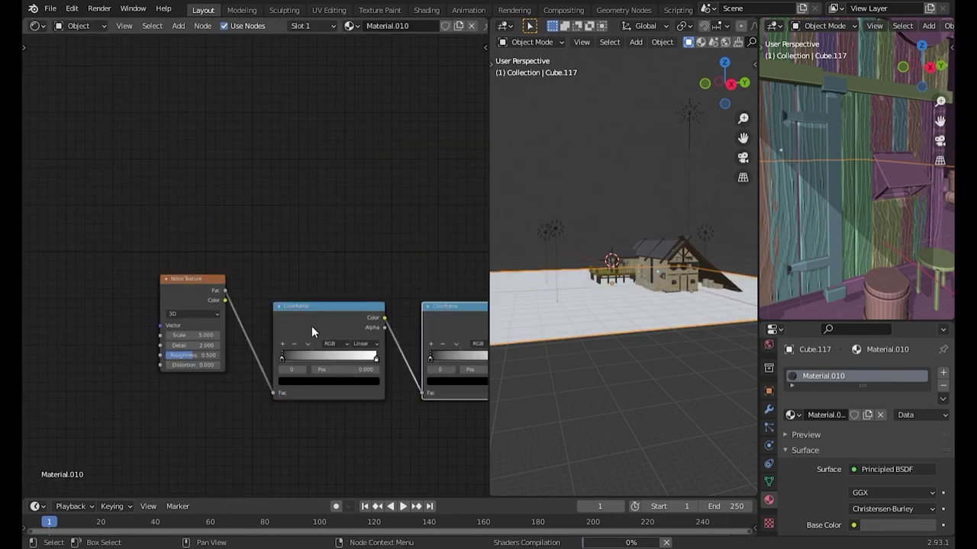
click(308, 327)
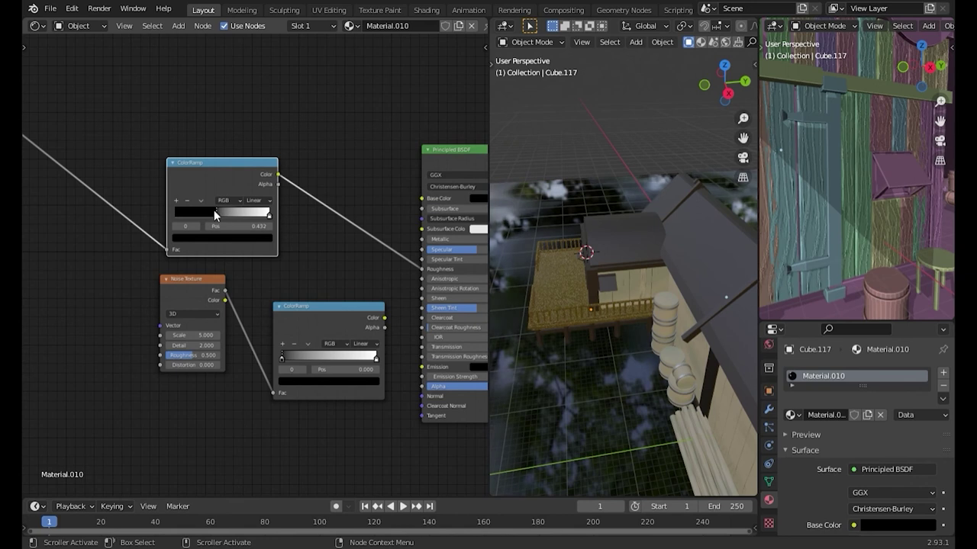
drag(268, 215, 245, 217)
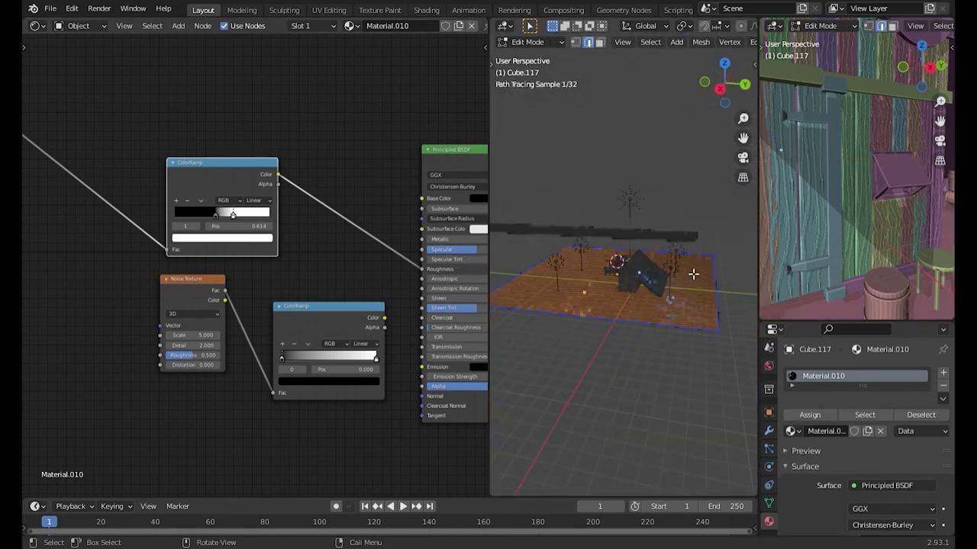
click(682, 186)
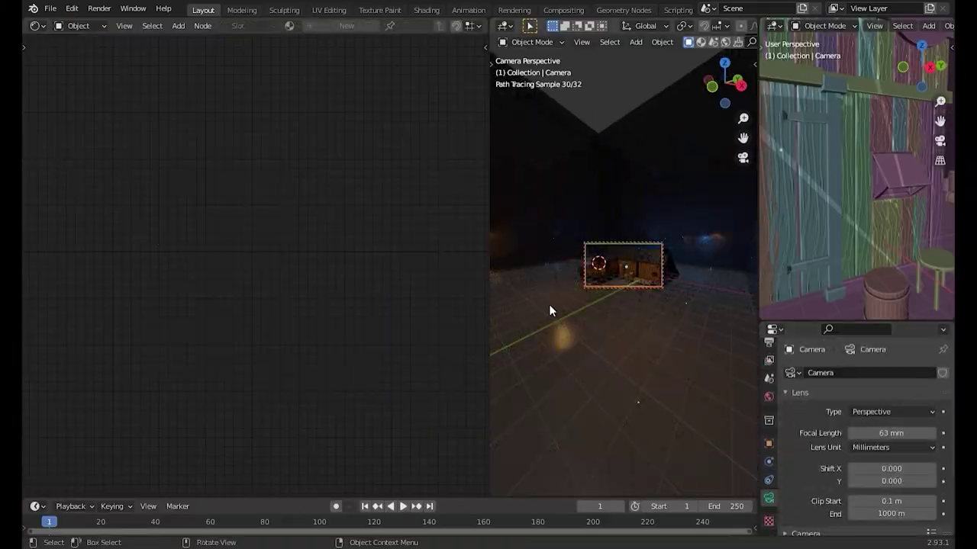
- Preview material shading, save the blend file, and bring up the render settings
click(571, 373)
key(ctrl+s)
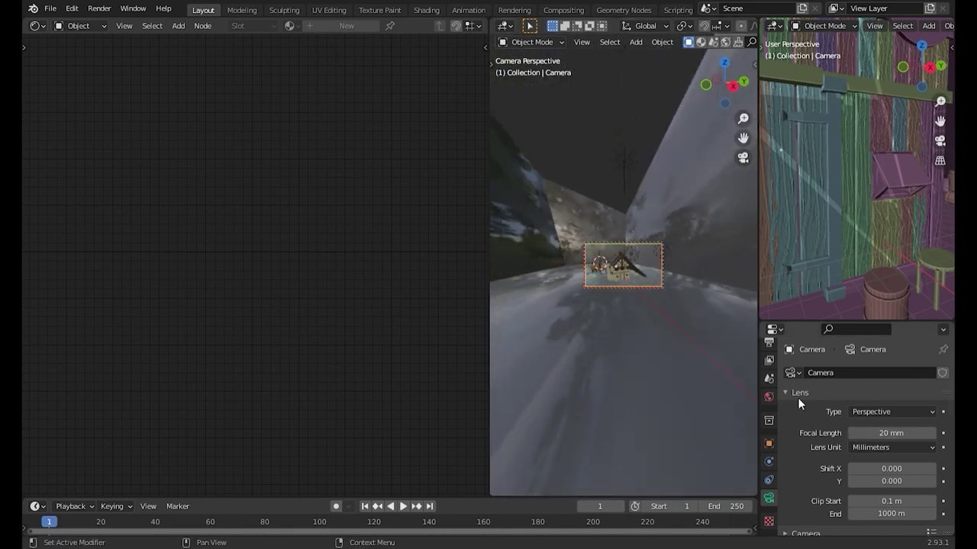
click(769, 377)
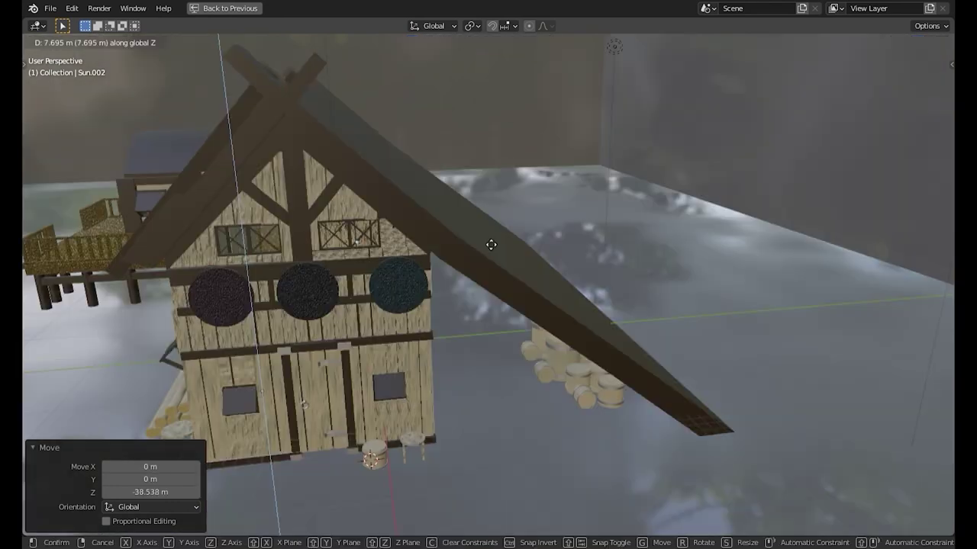
- Turn another sun lamp into a near-white point light with 5000 W power
key(ctrl+alt+space)
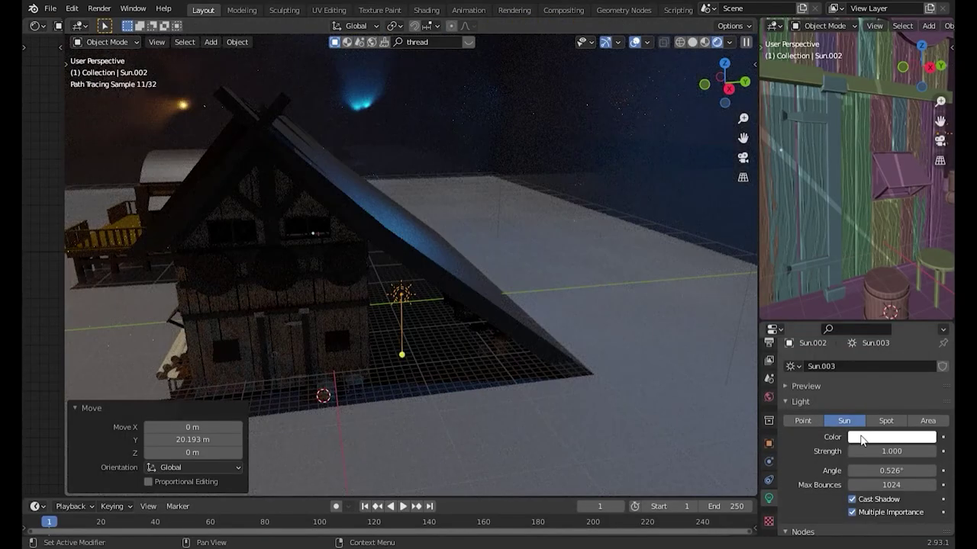
click(891, 437)
click(925, 346)
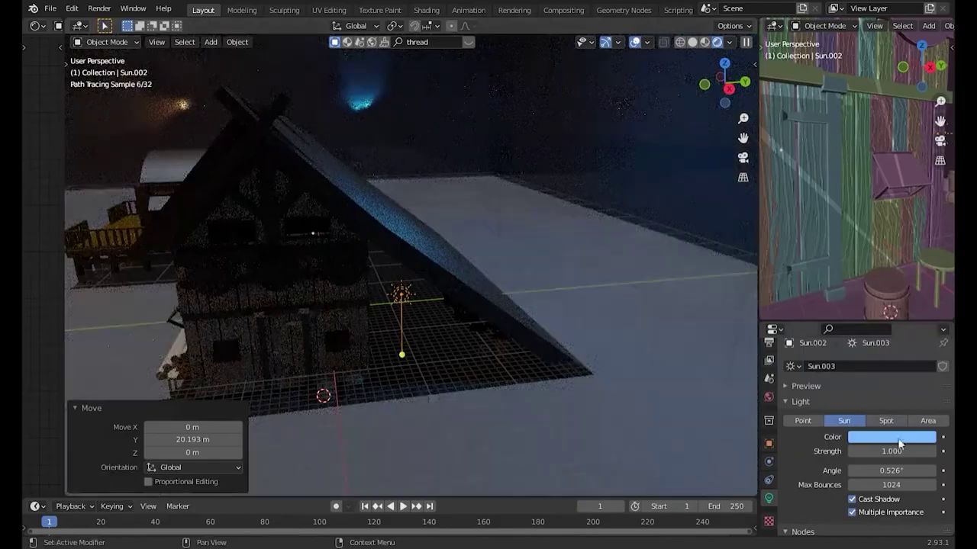
click(802, 421)
double_click(891, 451)
text(5000)
key(Return)
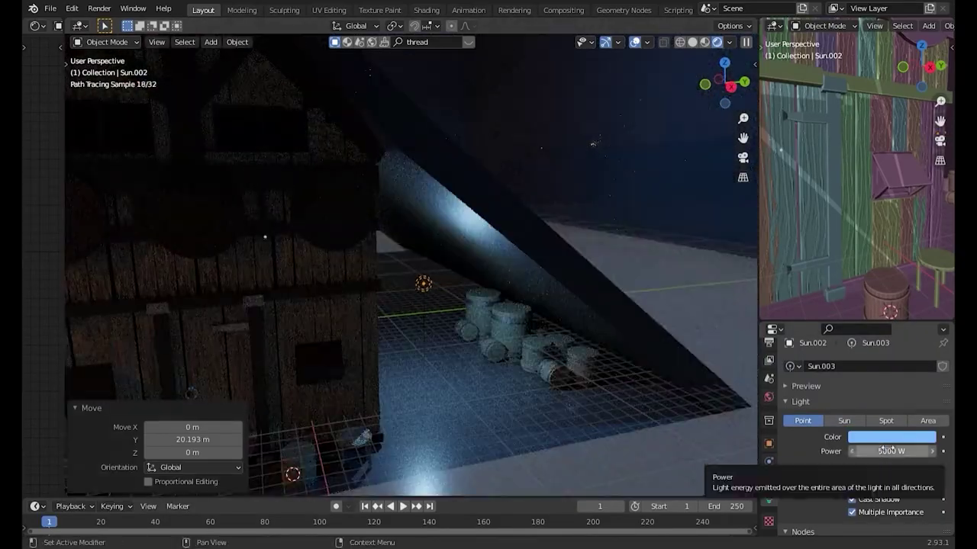
click(891, 436)
click(866, 311)
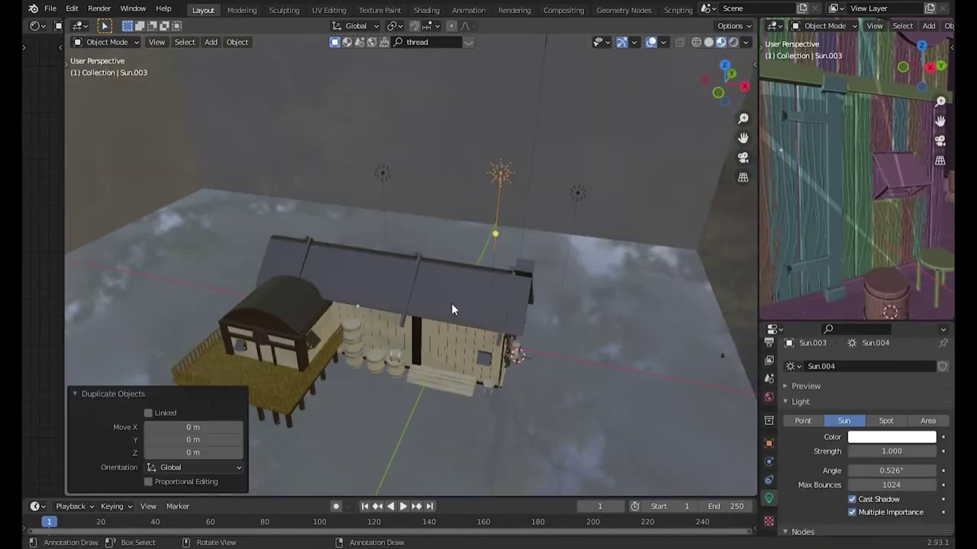
- Move the lamp vertically, then duplicate it along X away from the house
key(g)
key(z)
key(Return)
middle_drag(637, 415, 563, 356)
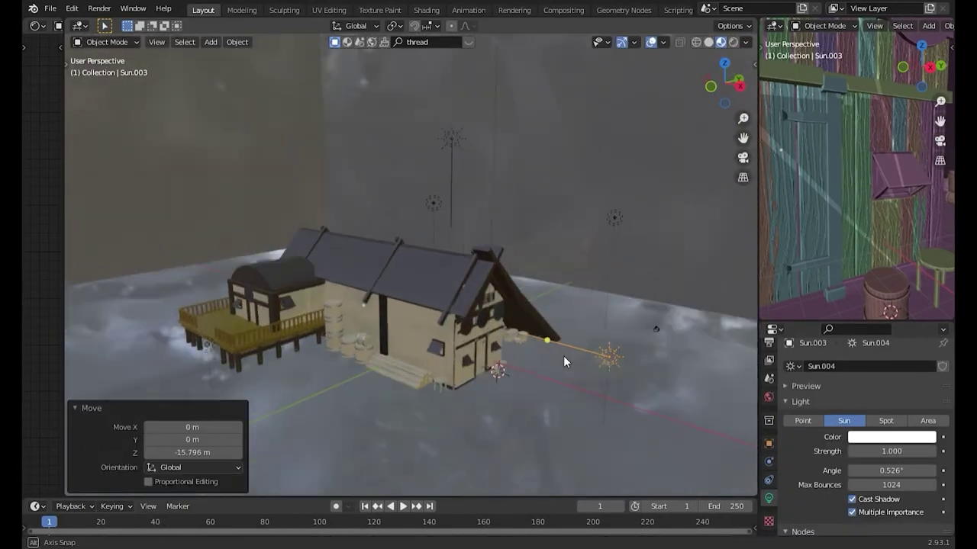
key(shift+d)
key(x)
click(262, 206)
- Preview the lit house in rendered shading and save the file
middle_drag(263, 229, 520, 393)
key(z)
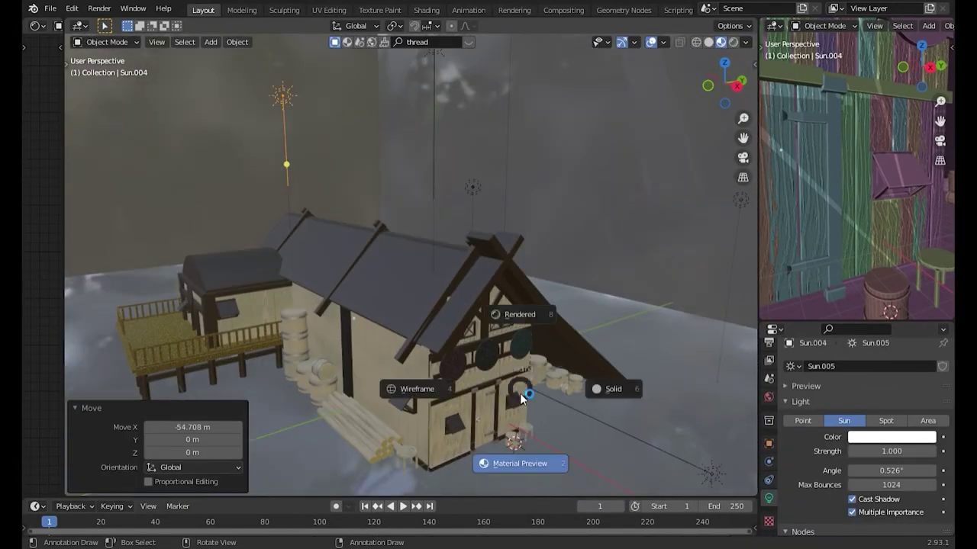
click(503, 336)
key(ctrl+s)
mouse_move(490, 353)
middle_down()
mouse_move(446, 402)
mouse_move(583, 354)
middle_up()
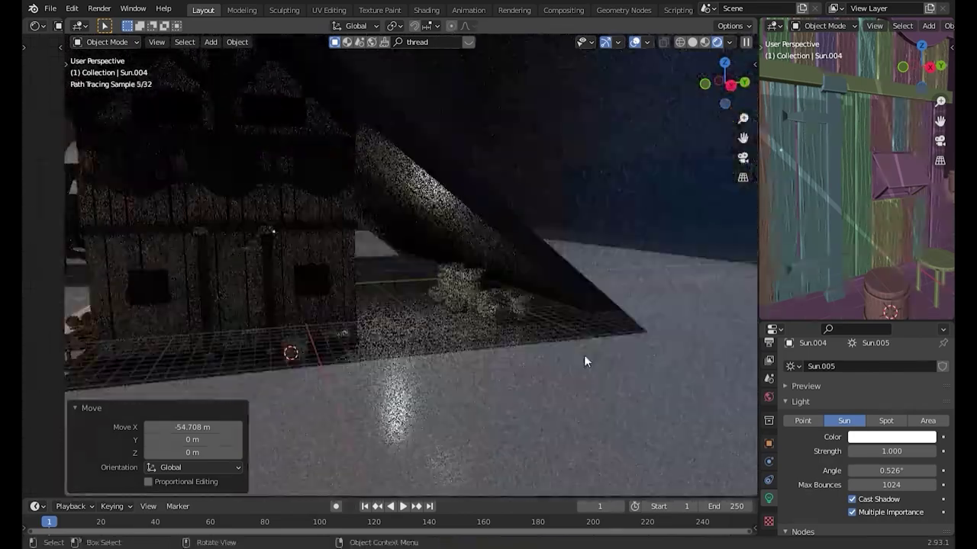
- Duplicate the point light 24.838 m along X
click(401, 231)
key(shift+d)
key(y)
key(x)
click(620, 289)
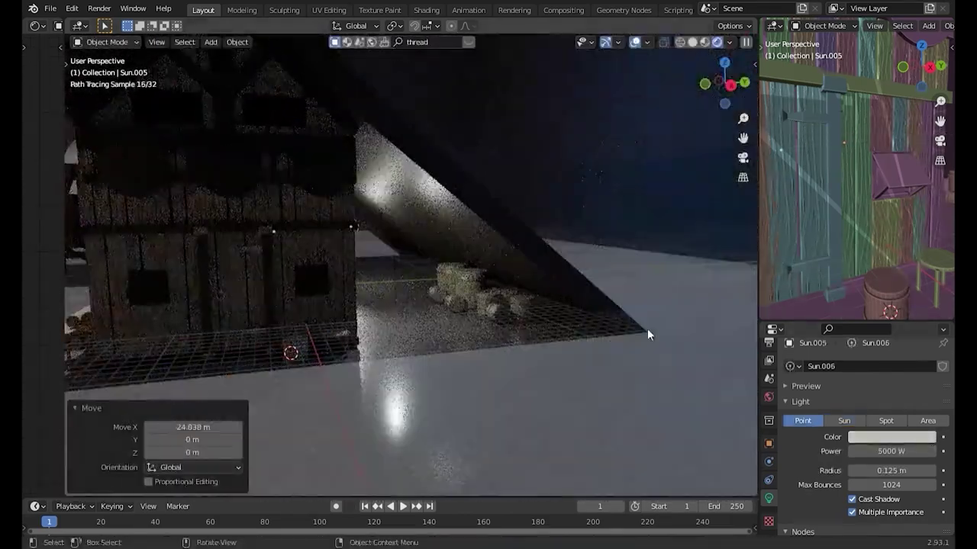
mouse_move(473, 320)
middle_down()
mouse_move(399, 333)
mouse_move(427, 305)
middle_up()
- Duplicate a sun lamp in place as the spot light, in material preview shading
click(289, 252)
key(shift+d)
key(Escape)
key(z)
click(435, 306)
key(g)
key(x)
click(217, 253)
mouse_move(218, 253)
middle_down()
mouse_move(488, 248)
mouse_move(563, 308)
mouse_move(228, 234)
middle_up()
- Scale the spot light along X and lower it 15.339 m above the roof
key(s)
key(x)
click(534, 305)
key(g)
key(z)
click(196, 374)
- In rendered view, raise the spot light's power to 50000 W
key(z)
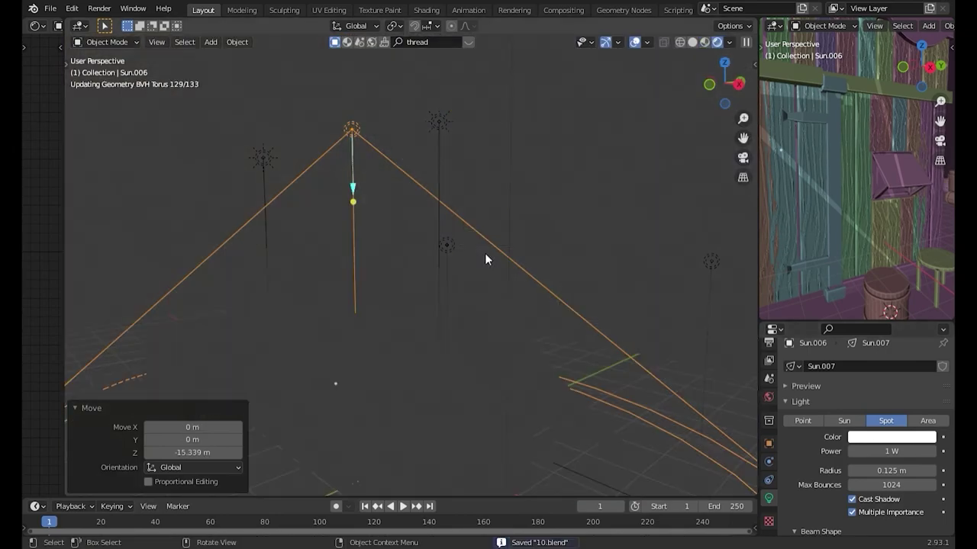
double_click(891, 451)
text(5000)
key(Return)
click(892, 437)
drag(877, 321, 863, 347)
text(0000)
key(Return)
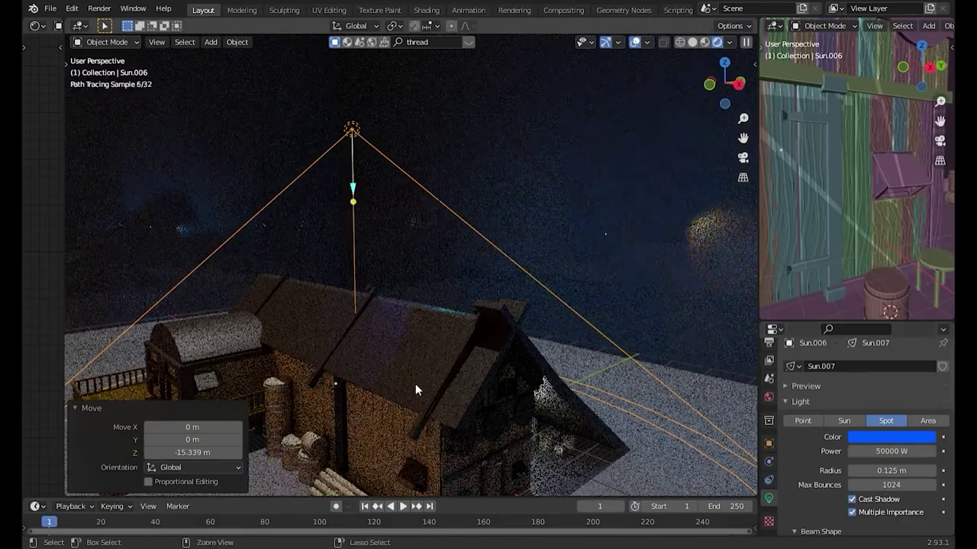
- Set the spot light's colour back to white and return to material preview
middle_drag(415, 384, 405, 382)
click(891, 437)
drag(867, 320, 867, 312)
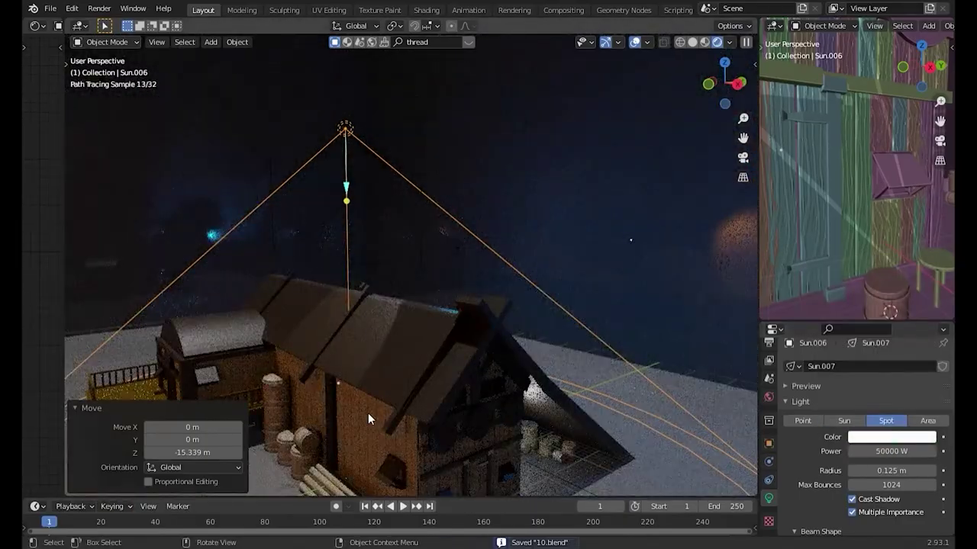
key(ctrl+z)
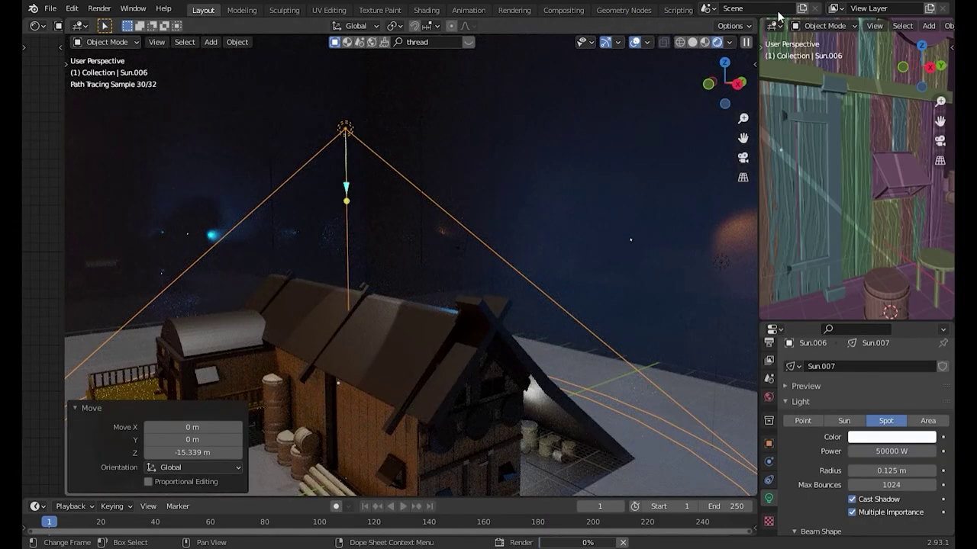
key(z)
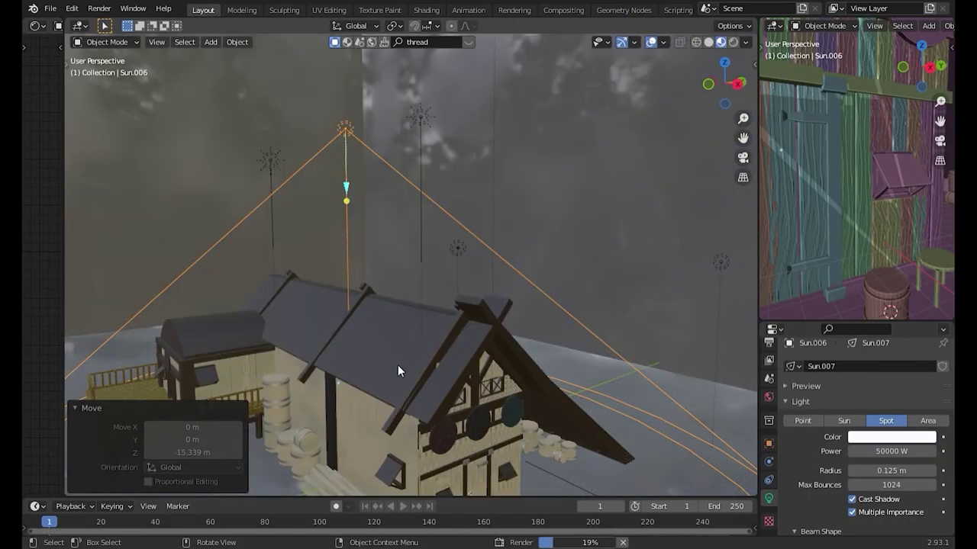